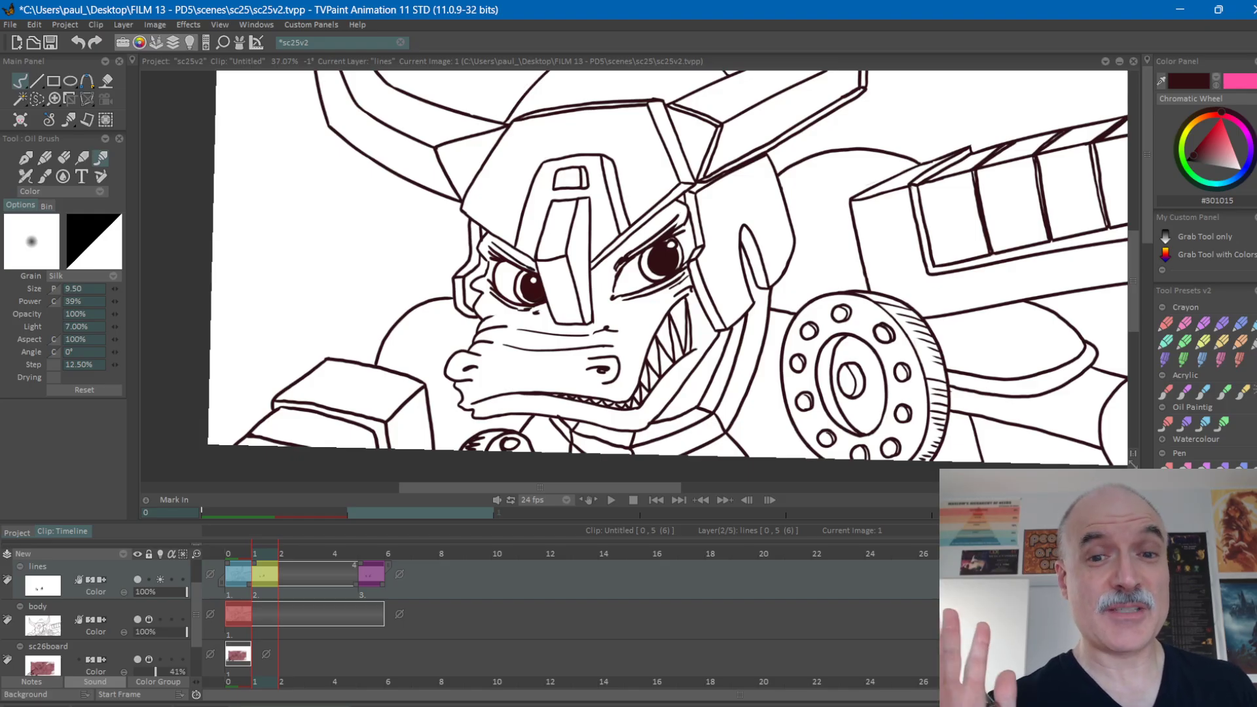
# Flip between the character's eye drawings on frames 1 and 5 of the lines layer to compare the poses.
pyautogui.click(843, 489)
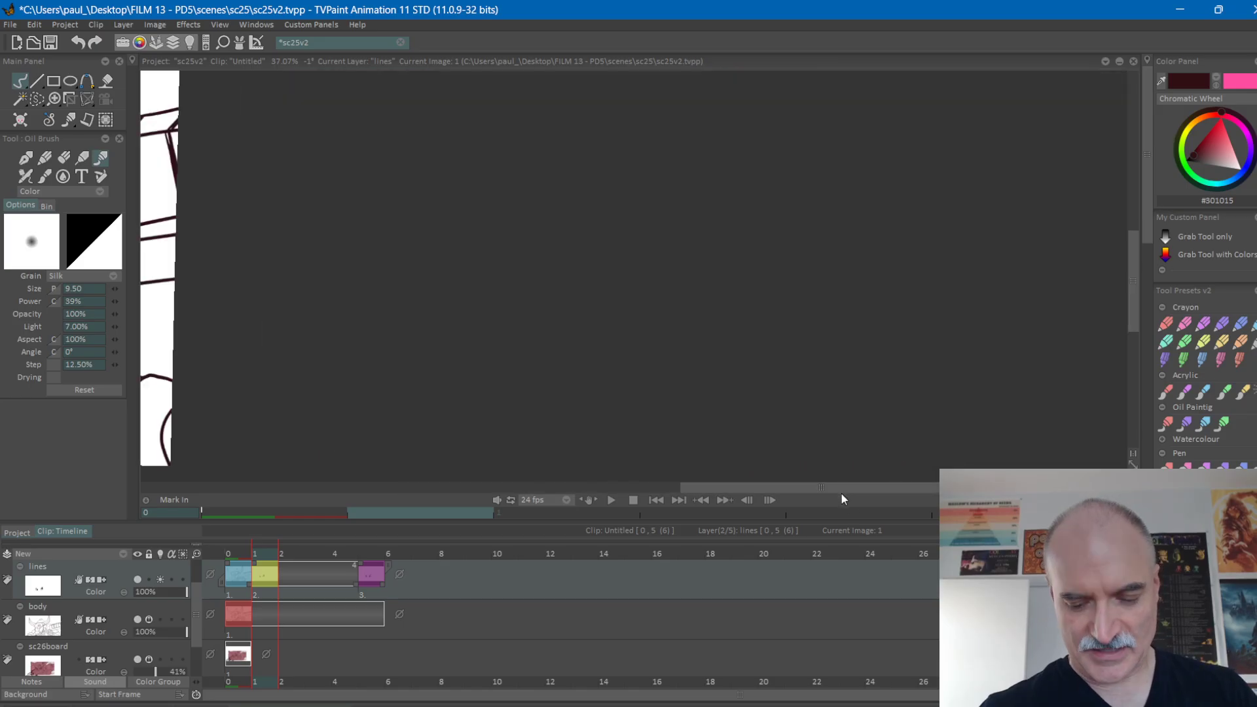
pyautogui.click(574, 489)
pyautogui.press('Right')
pyautogui.press('Left')
pyautogui.press('Right')
pyautogui.press('Left')
pyautogui.press('Right')
pyautogui.press('Left')
pyautogui.press('Right')
pyautogui.press('Left')
pyautogui.press('Right')
pyautogui.press('Left')
pyautogui.press('Right')
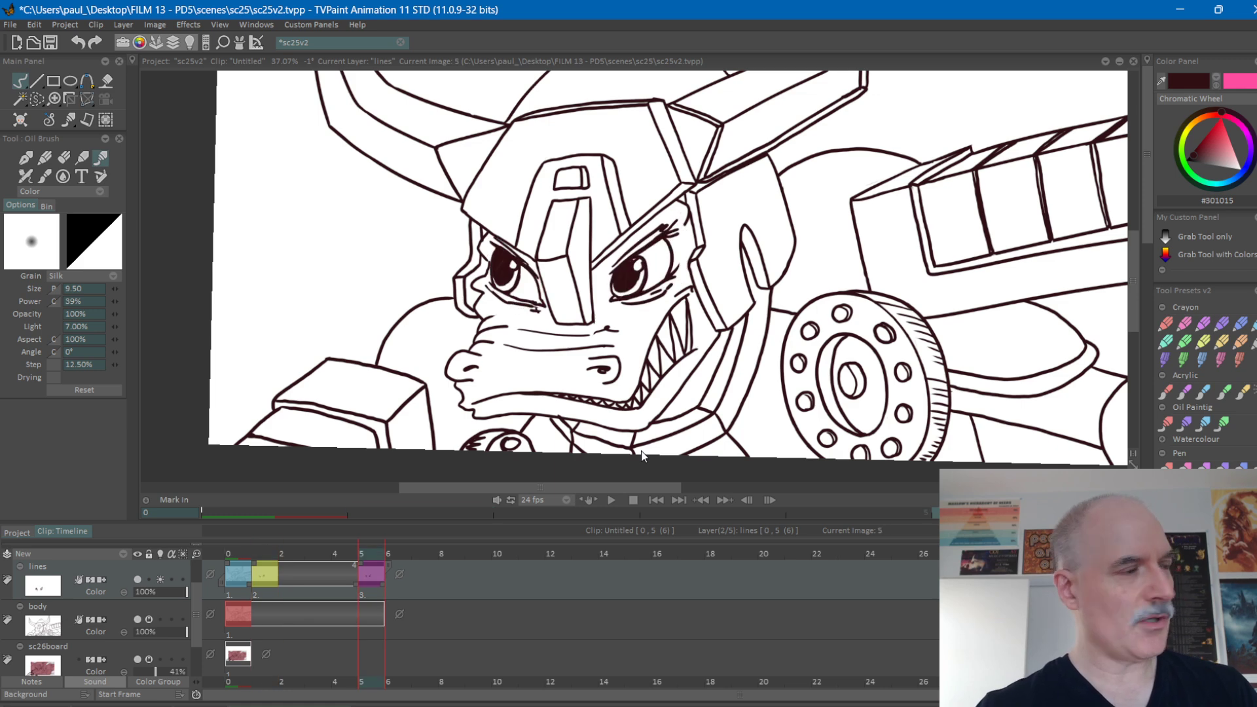
pyautogui.press('Left')
pyautogui.press('Right')
pyautogui.scroll(5, 624, 320)
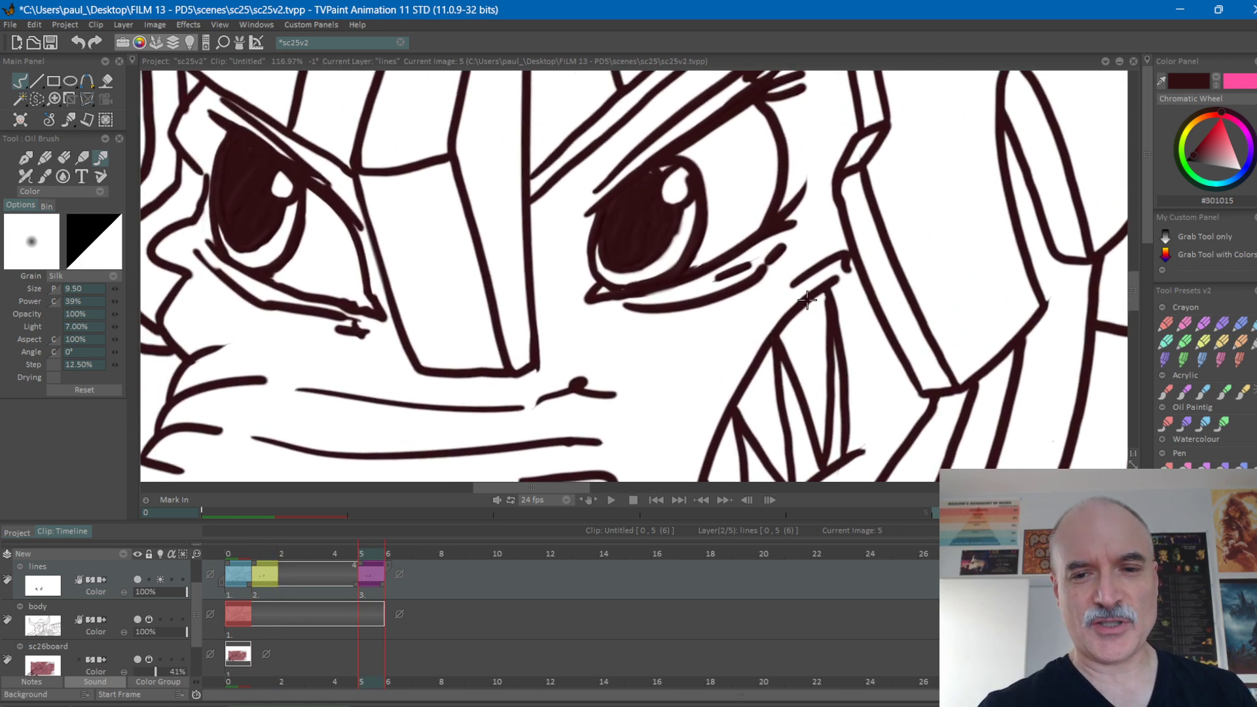
pyautogui.moveTo(808, 281)
pyautogui.mouseDown()
pyautogui.moveTo(819, 323)
pyautogui.moveTo(772, 294)
pyautogui.moveTo(716, 314)
pyautogui.mouseUp()
pyautogui.scroll(-4, 914, 298)
pyautogui.scroll(-2, 779, 318)
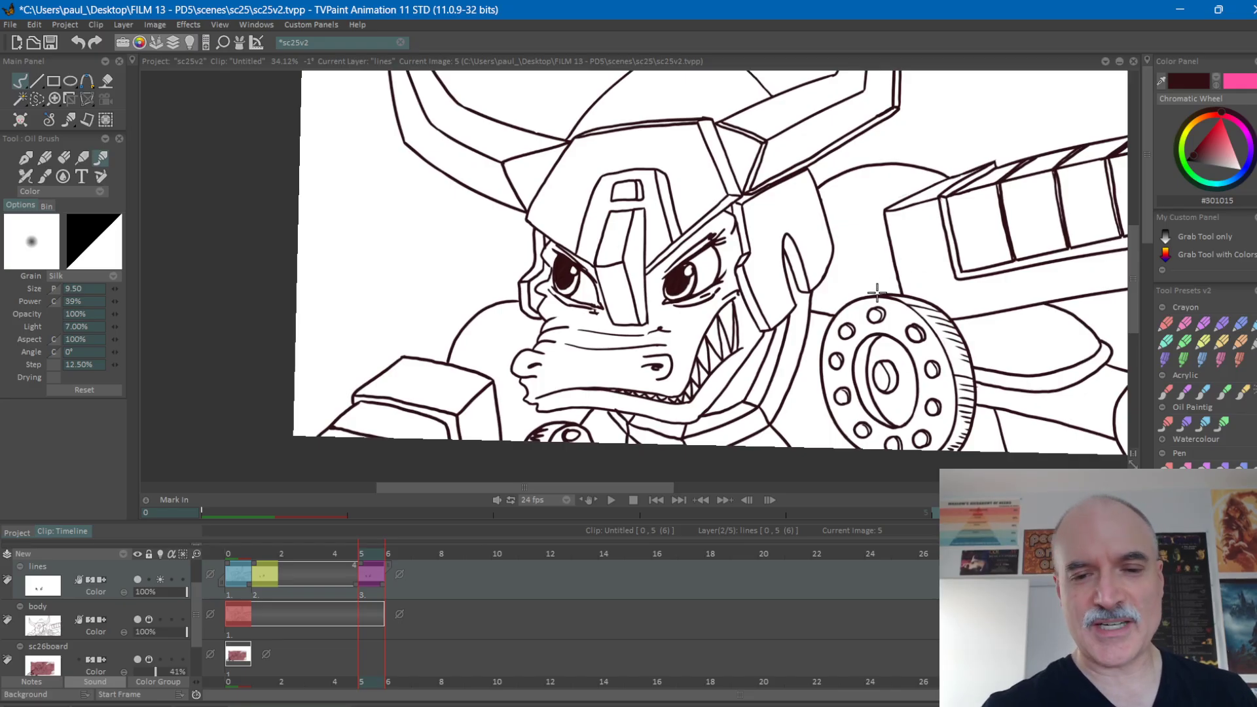
pyautogui.moveTo(877, 293); pyautogui.dragTo(806, 295)
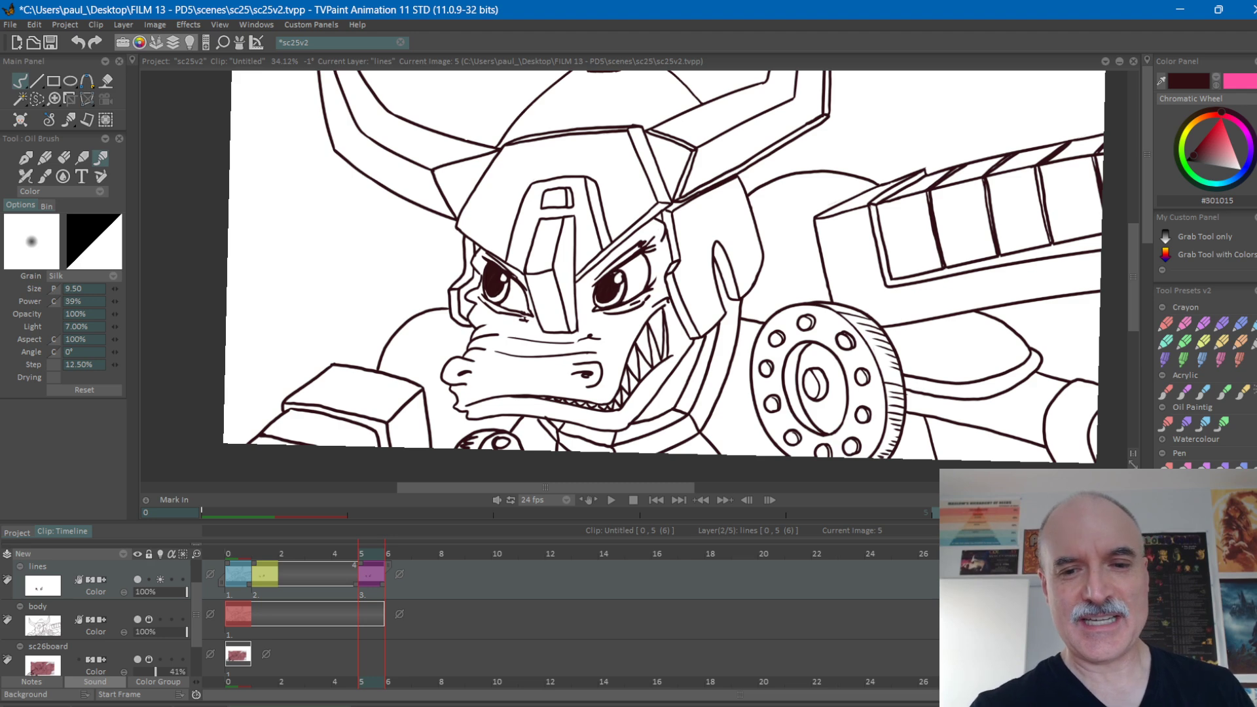
pyautogui.moveTo(725, 344); pyautogui.dragTo(737, 339)
pyautogui.scroll(5, 736, 335)
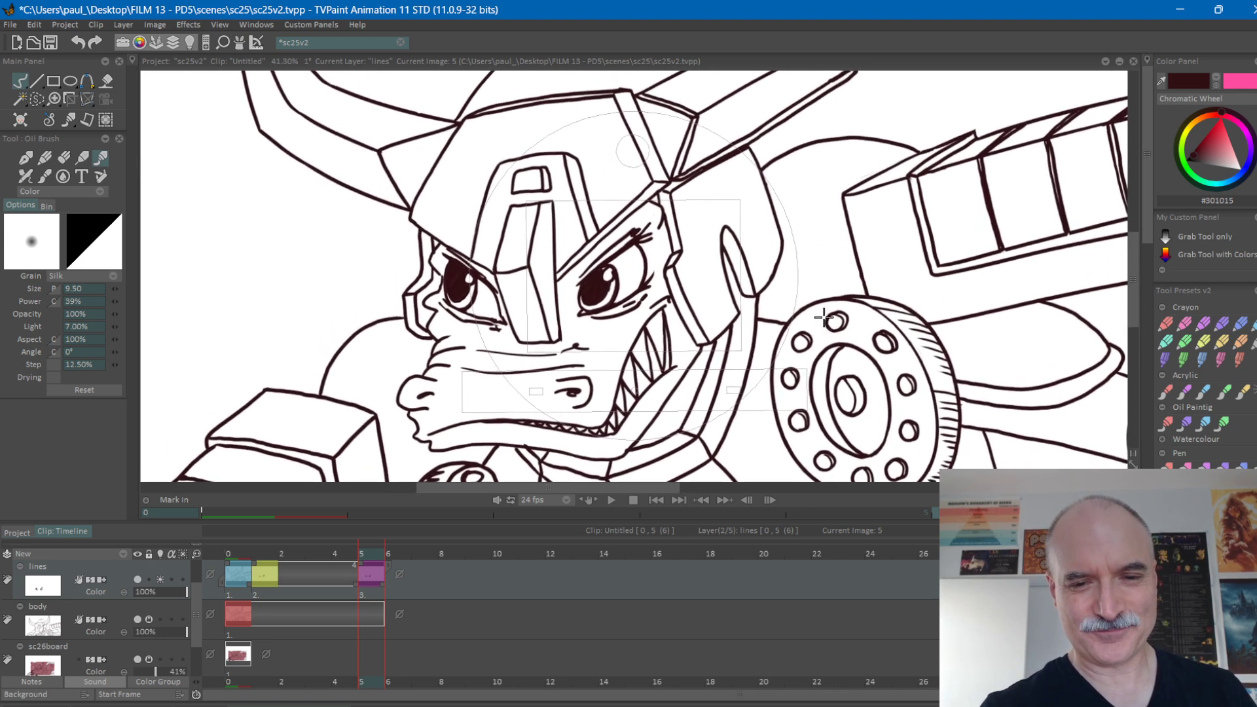
pyautogui.scroll(2, 734, 336)
pyautogui.moveTo(734, 336); pyautogui.dragTo(857, 343)
pyautogui.moveTo(755, 292); pyautogui.dragTo(788, 315)
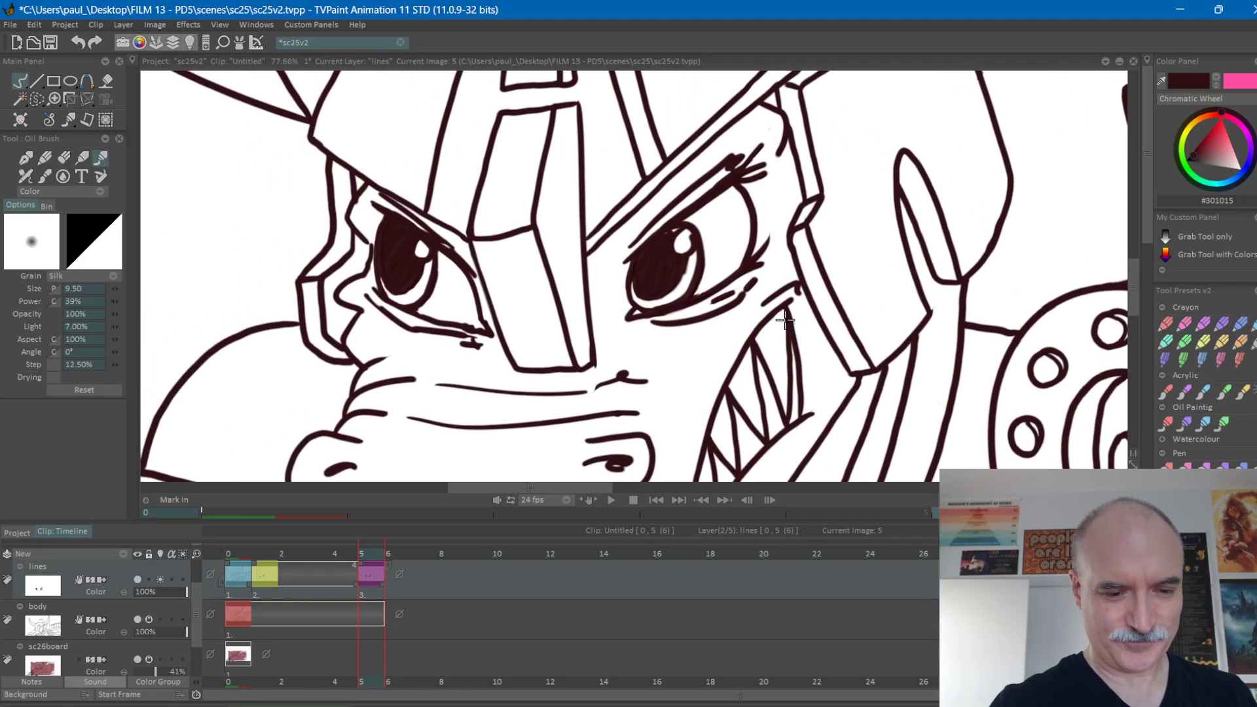
# Add separate blank drawings at frames 2, 3 and 4 of the lines layer.
pyautogui.scroll(-2, 723, 317)
pyautogui.click(301, 551)
pyautogui.press('Return')
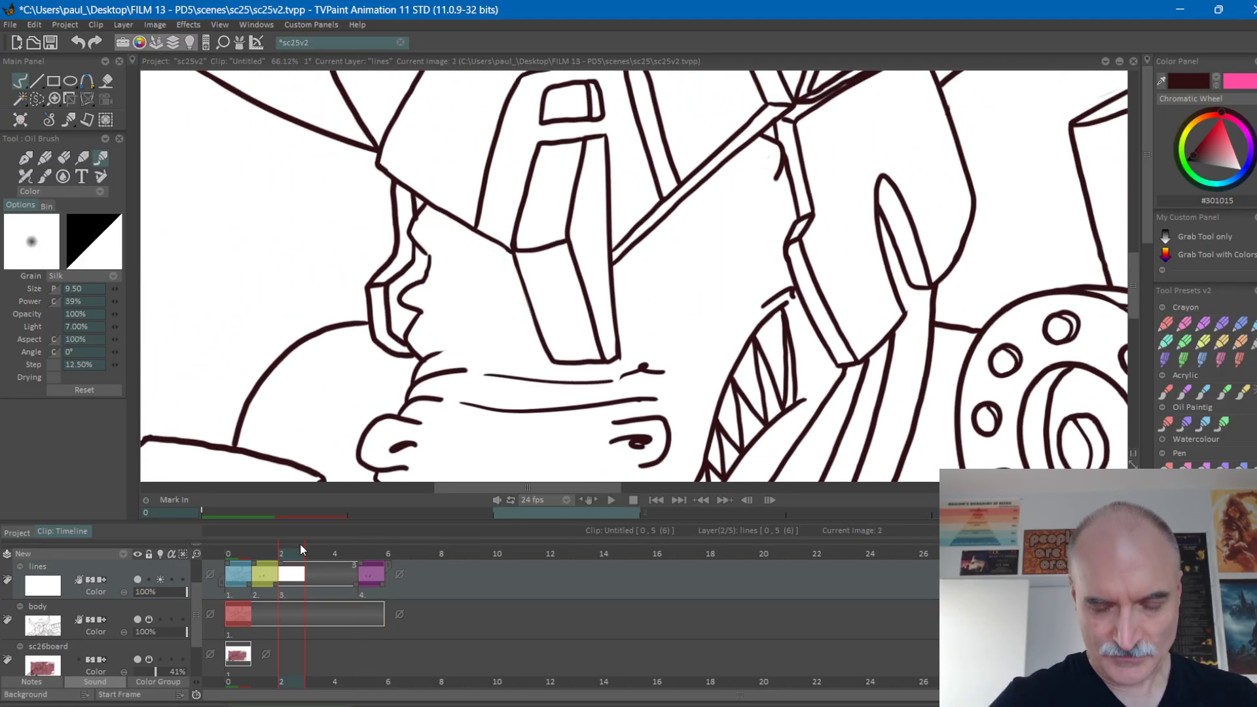
pyautogui.press('Right')
pyautogui.press('Right')
pyautogui.press('Right')
pyautogui.press('Right')
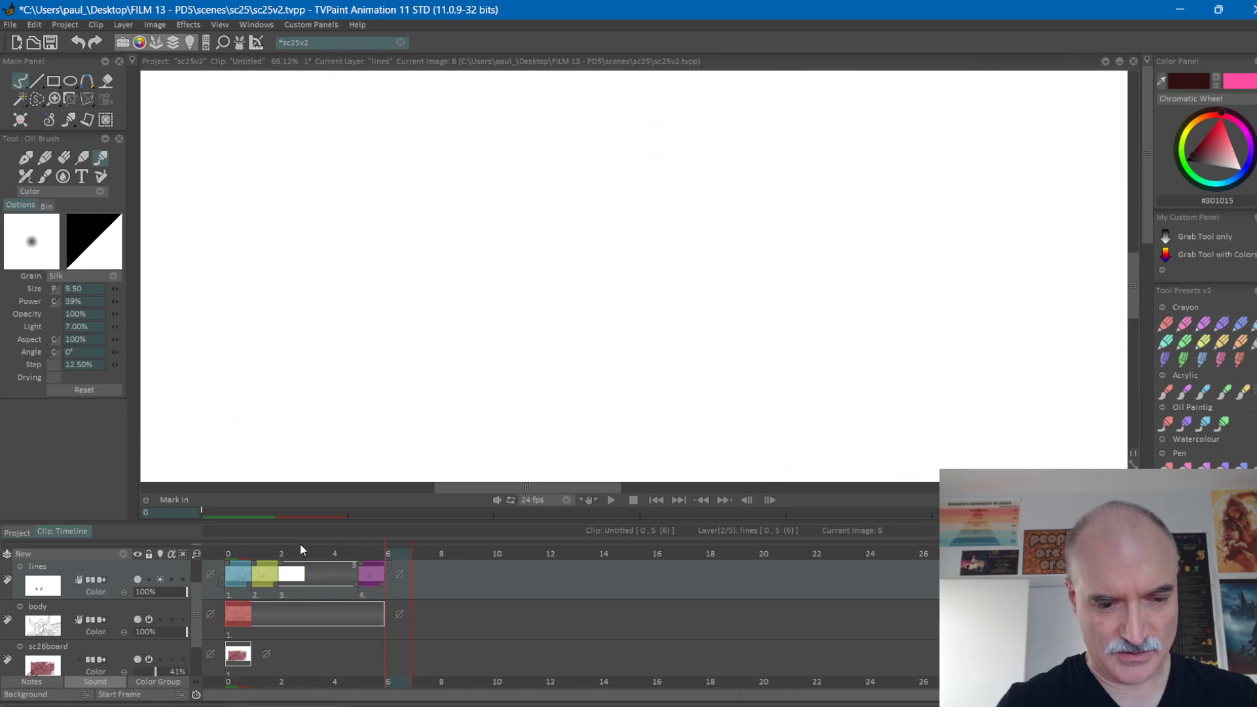
pyautogui.press('Left')
pyautogui.press('Left')
pyautogui.press('Left')
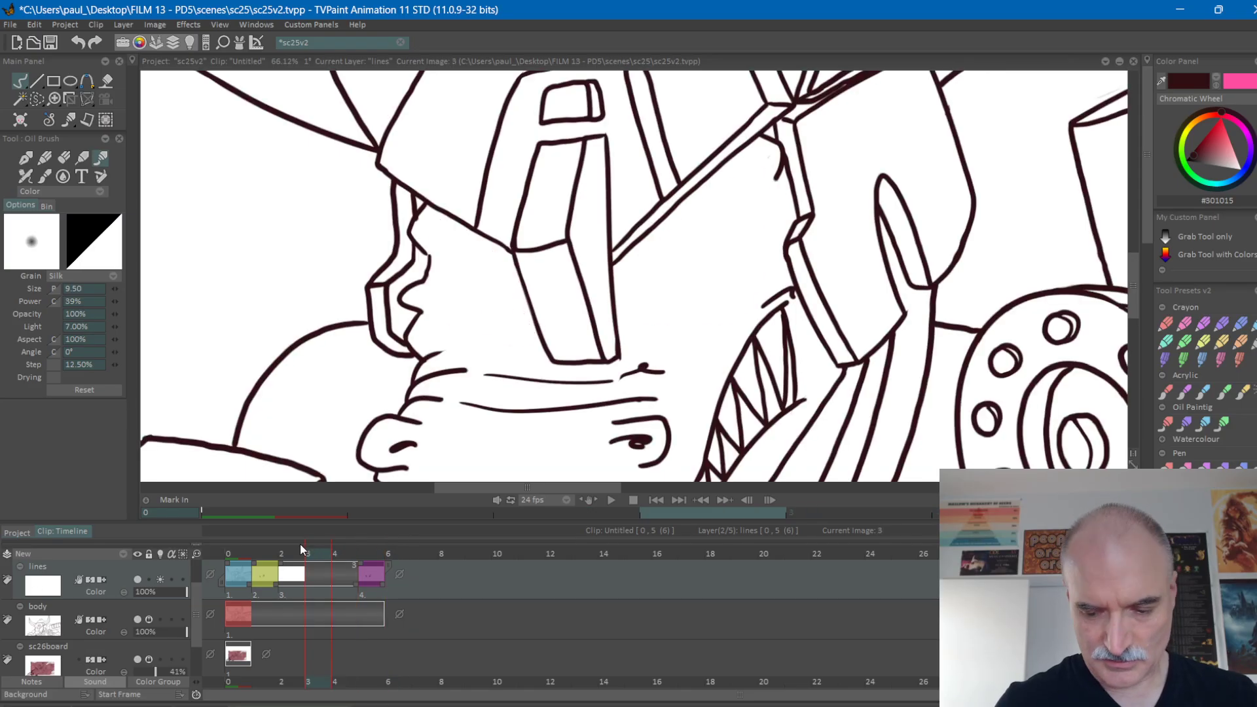
pyautogui.press('Return')
pyautogui.press('Right')
pyautogui.press('Return')
pyautogui.press('Right')
# Mark the blank frame 3 drawing with the orange colour and flip through the neighbouring frames.
pyautogui.click(300, 545)
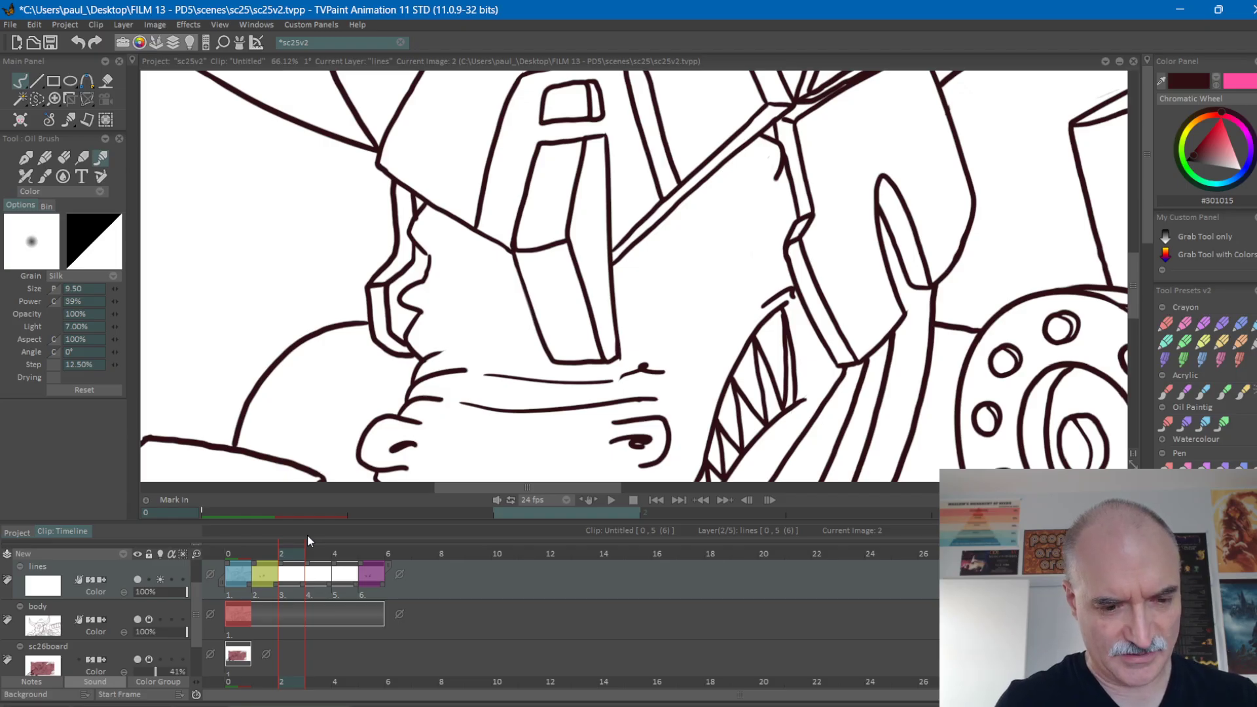
pyautogui.press('Right')
pyautogui.press('Right')
pyautogui.press('Left')
pyautogui.press('Left')
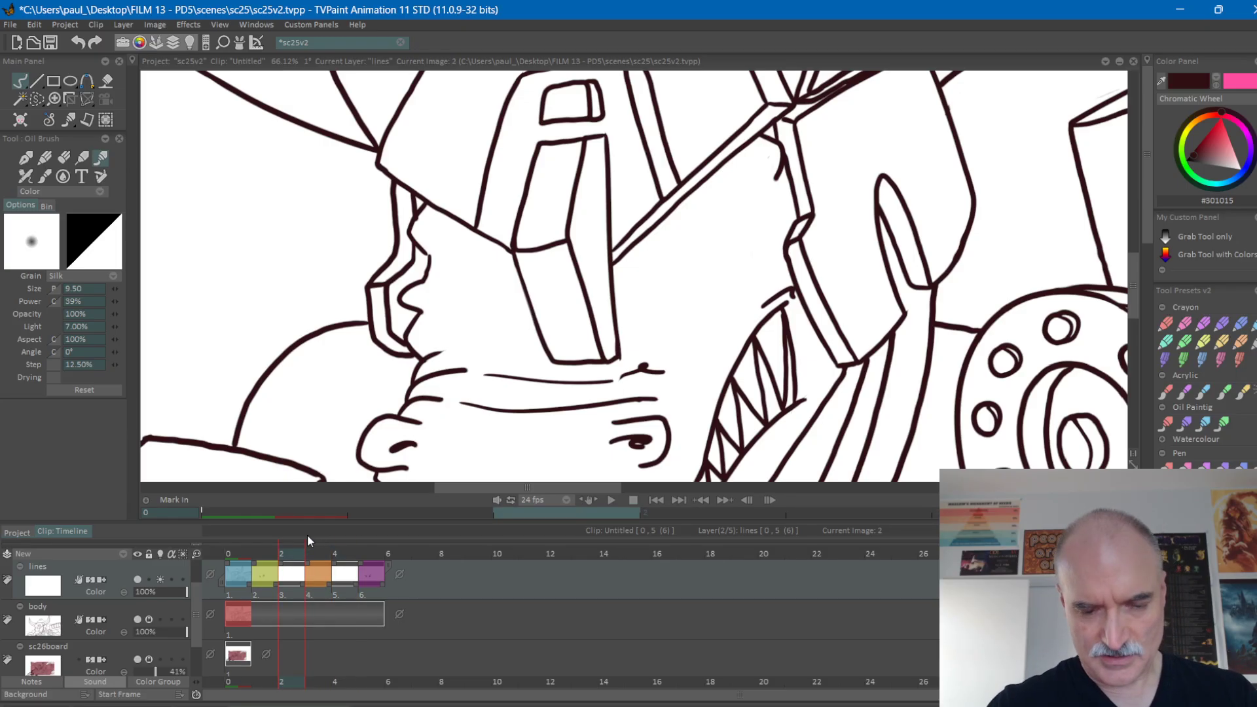
pyautogui.press('Left')
pyautogui.press('Right')
# Remove the blank drawings at frames 2 and 4 so the preceding drawings hold over them, and flip through the sequence.
pyautogui.press('Left')
pyautogui.press('Left')
pyautogui.press('Right')
pyautogui.press('Right')
pyautogui.press('Right')
pyautogui.doubleClick(286, 566)
pyautogui.doubleClick(337, 566)
# At frame 3, set the light table to show only the one previous drawing as a red overlay.
pyautogui.press('Left')
pyautogui.press('Left')
pyautogui.press('Left')
pyautogui.press('Right')
pyautogui.press('Right')
pyautogui.press('Right')
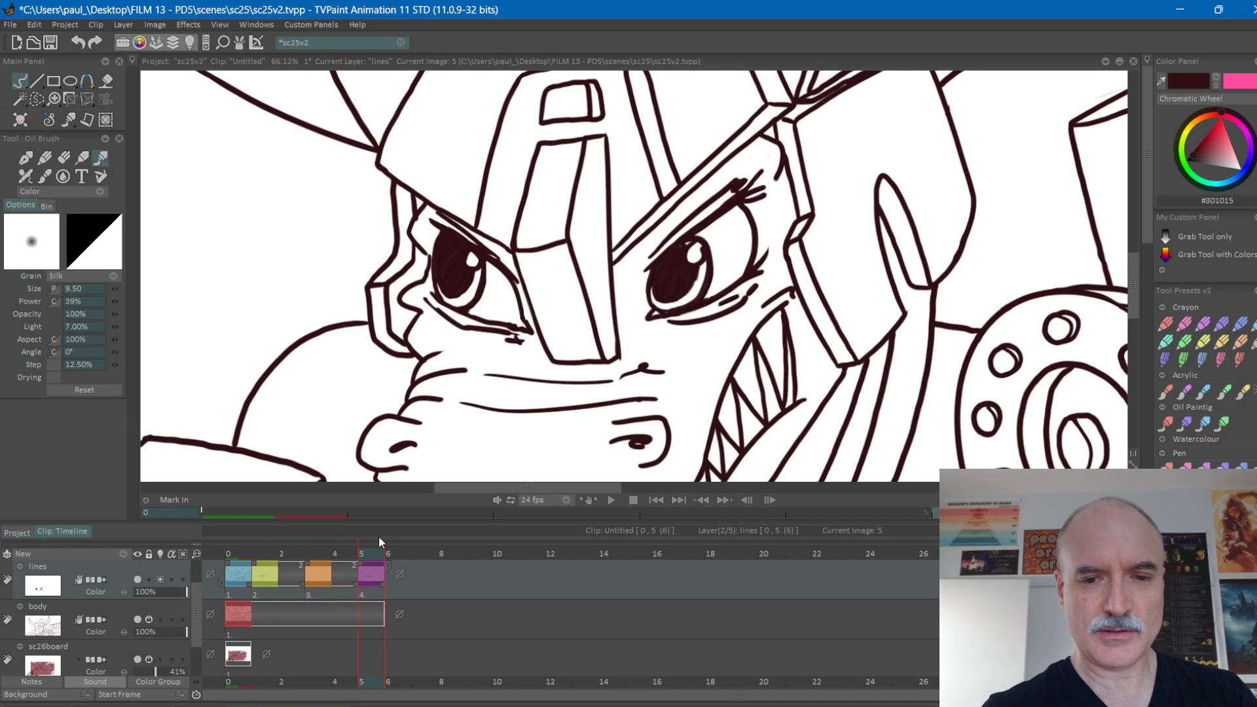
pyautogui.press('Left')
pyautogui.press('Left')
pyautogui.press('Right')
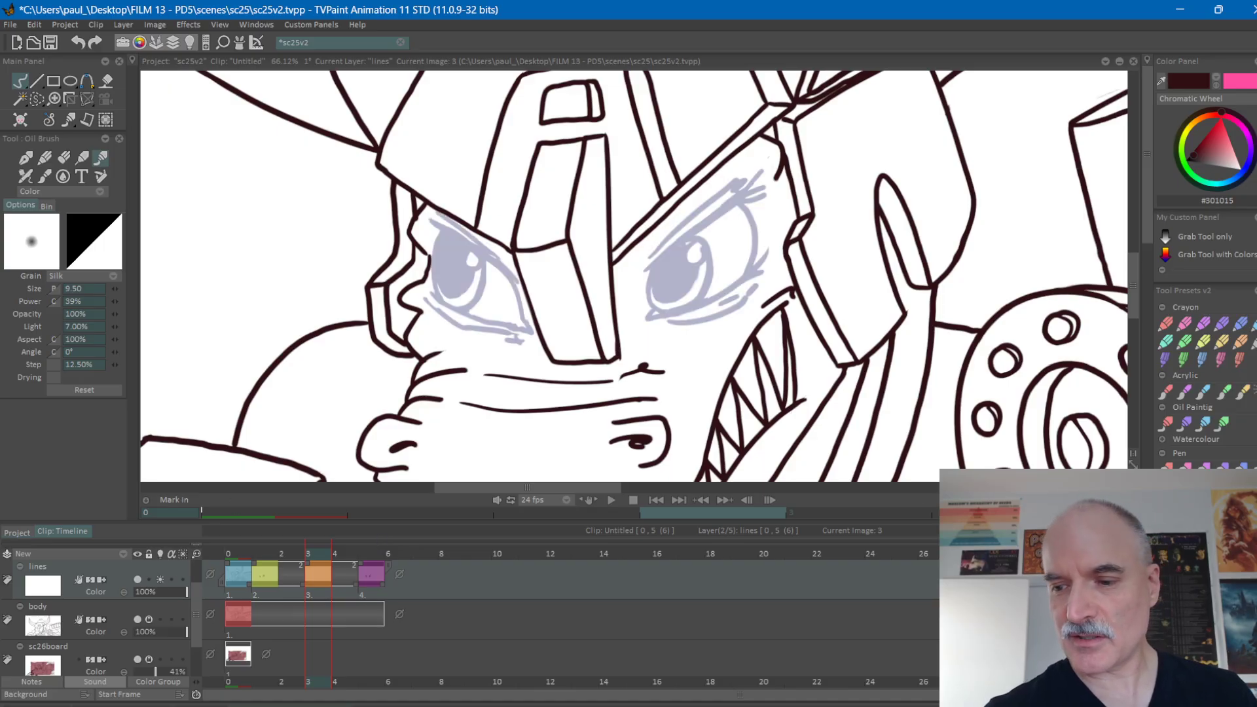
pyautogui.moveTo(1073, 487); pyautogui.dragTo(1090, 275)
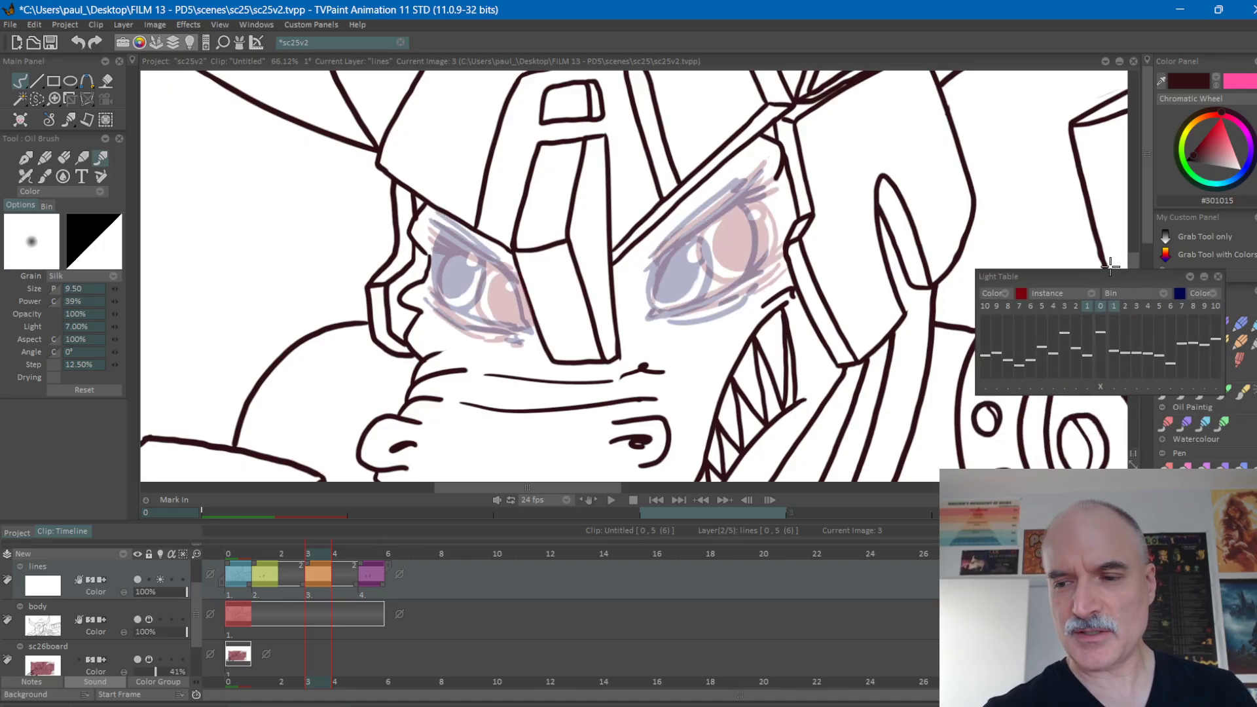
pyautogui.click(1089, 306)
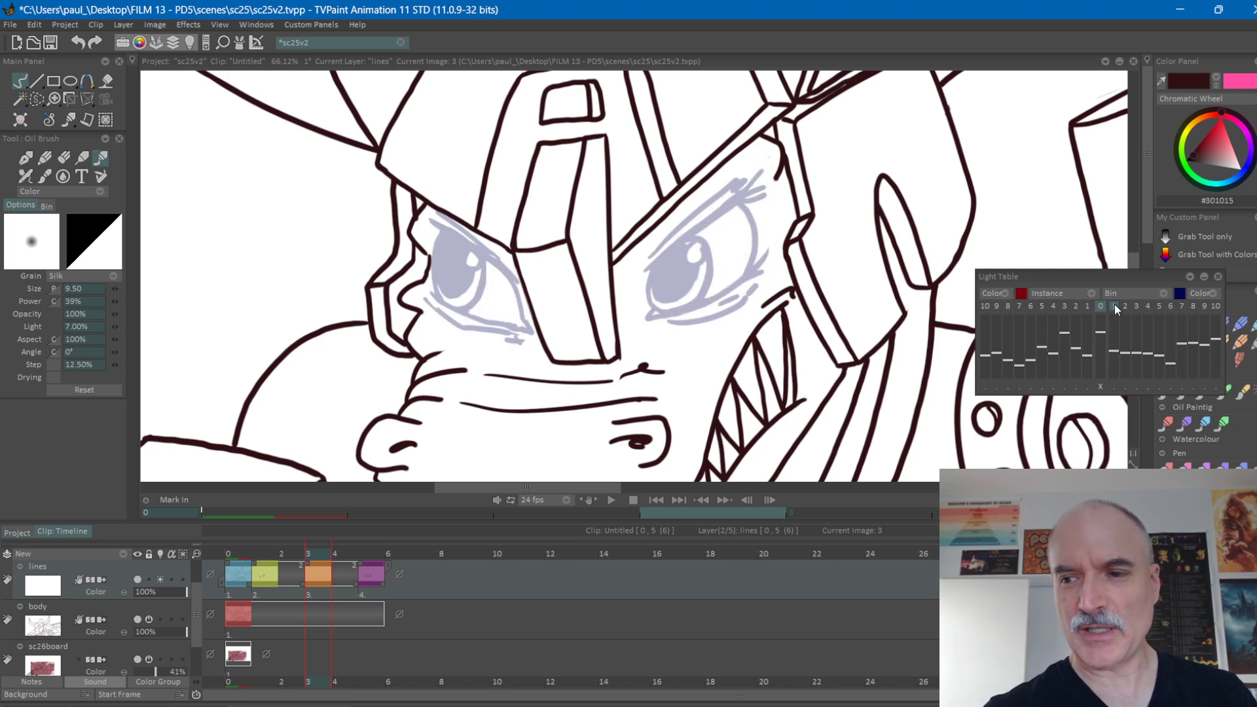
pyautogui.click(1115, 305)
pyautogui.click(1087, 306)
pyautogui.moveTo(1090, 275); pyautogui.dragTo(1102, 290)
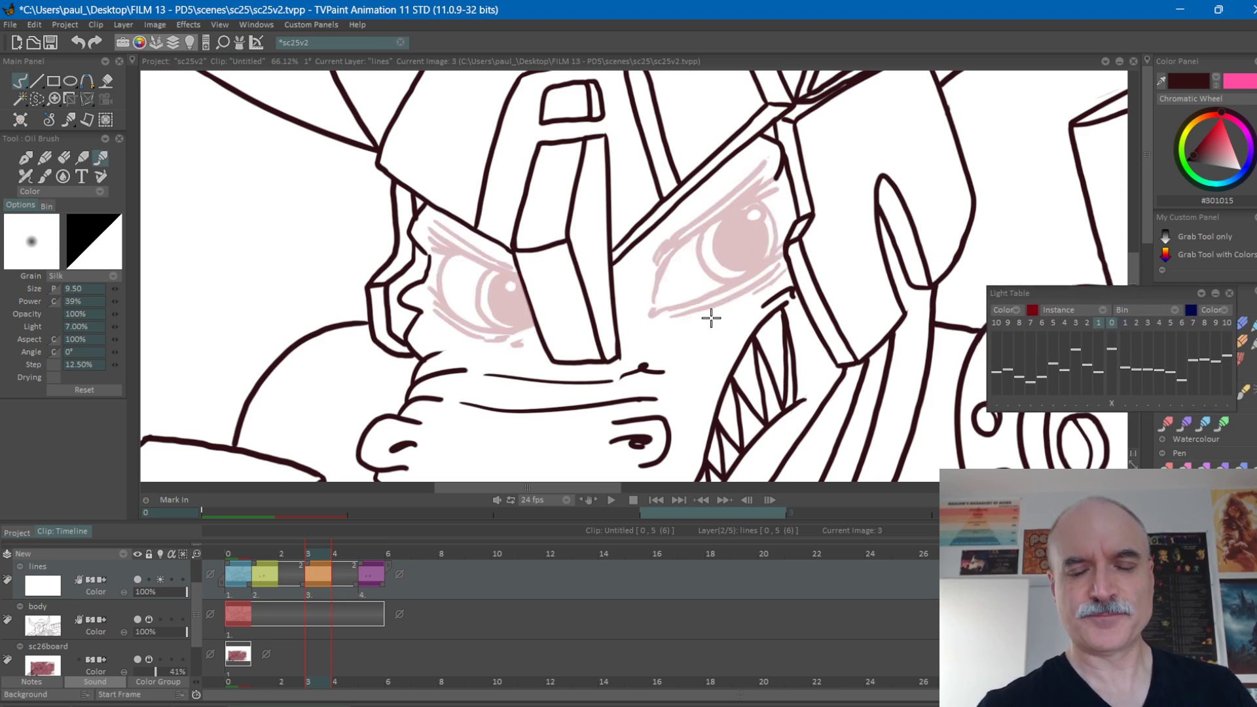
# Flip between the open-eye drawing on frame 1 and the blank frame 3 to plan the eye closure.
pyautogui.scroll(-3, 651, 325)
pyautogui.scroll(4, 735, 266)
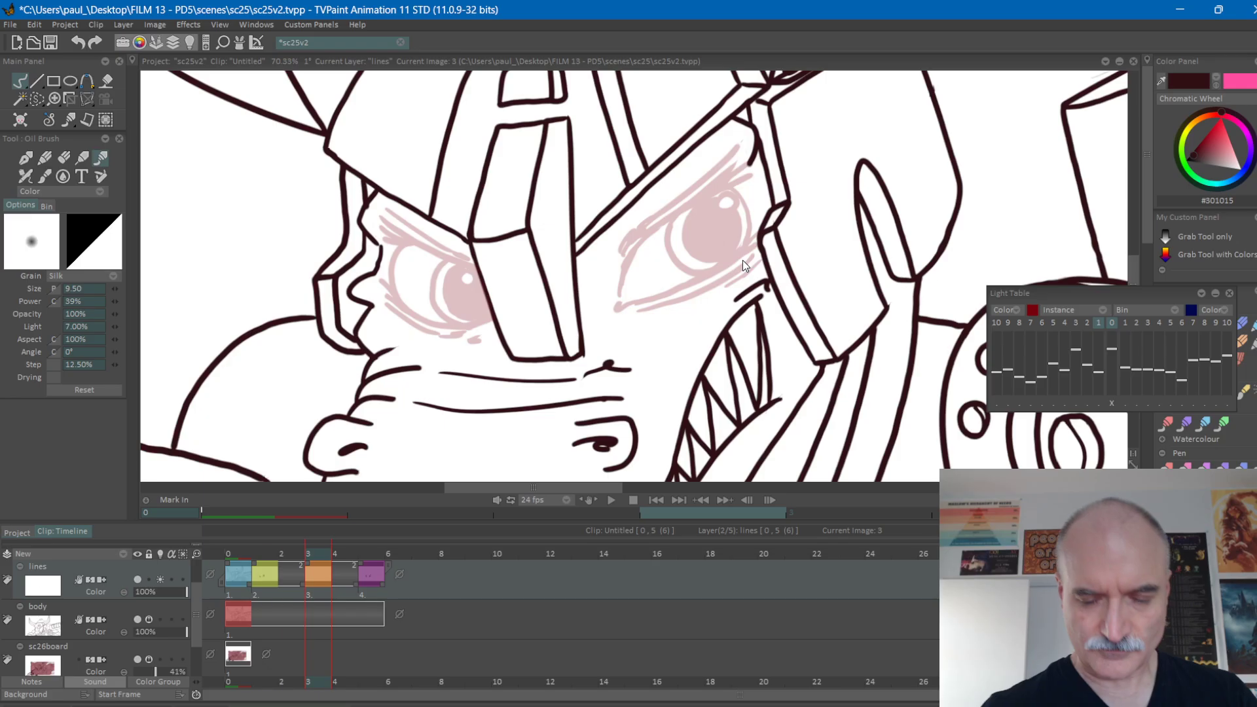
pyautogui.press('Left')
pyautogui.press('Right')
pyautogui.press('Left')
pyautogui.press('Right')
pyautogui.moveTo(302, 553); pyautogui.dragTo(320, 554)
pyautogui.press('Left')
pyautogui.press('Right')
pyautogui.press('Left')
pyautogui.press('Right')
pyautogui.press('Left')
pyautogui.press('Right')
pyautogui.press('Left')
pyautogui.press('Right')
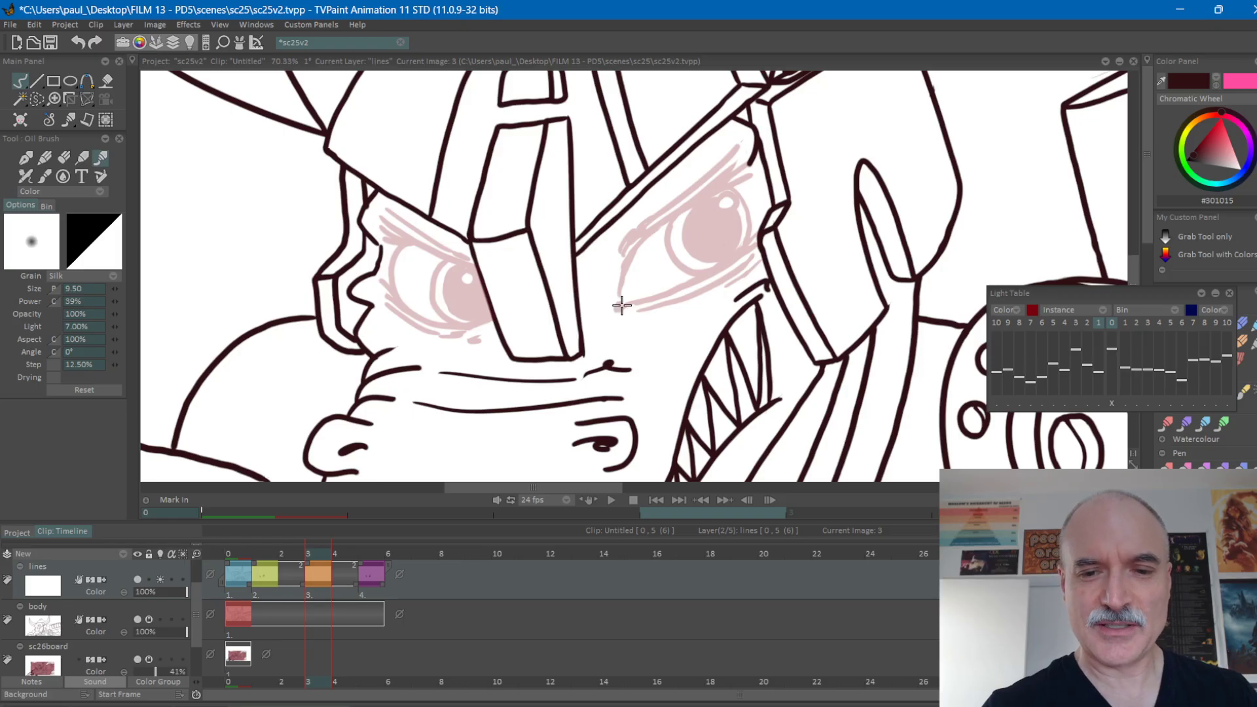
# Draw the right-hand eye almost closed on frame 3, with double upper and lower lid lines and lash strokes at its outer corner.
pyautogui.moveTo(615, 305)
pyautogui.mouseDown()
pyautogui.moveTo(694, 278)
pyautogui.moveTo(748, 236)
pyautogui.mouseUp()
pyautogui.moveTo(691, 275); pyautogui.dragTo(735, 248)
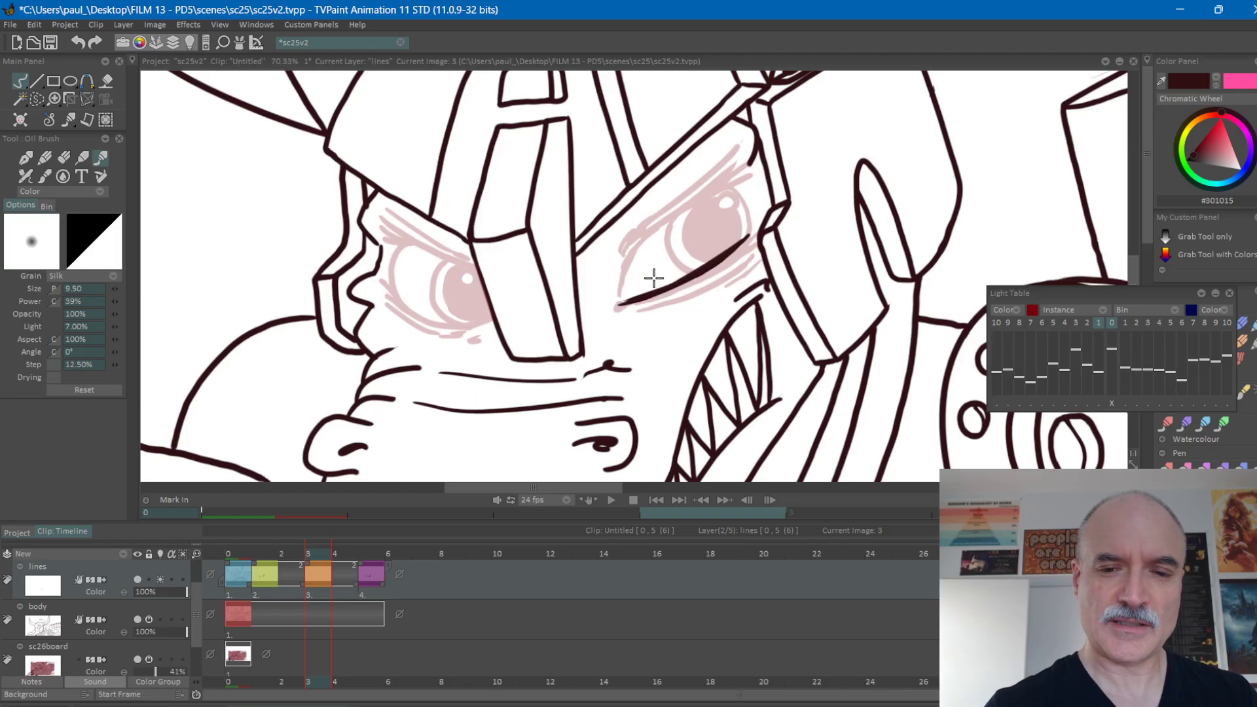
pyautogui.moveTo(619, 299)
pyautogui.mouseDown()
pyautogui.moveTo(671, 238)
pyautogui.moveTo(644, 270)
pyautogui.moveTo(749, 197)
pyautogui.mouseUp()
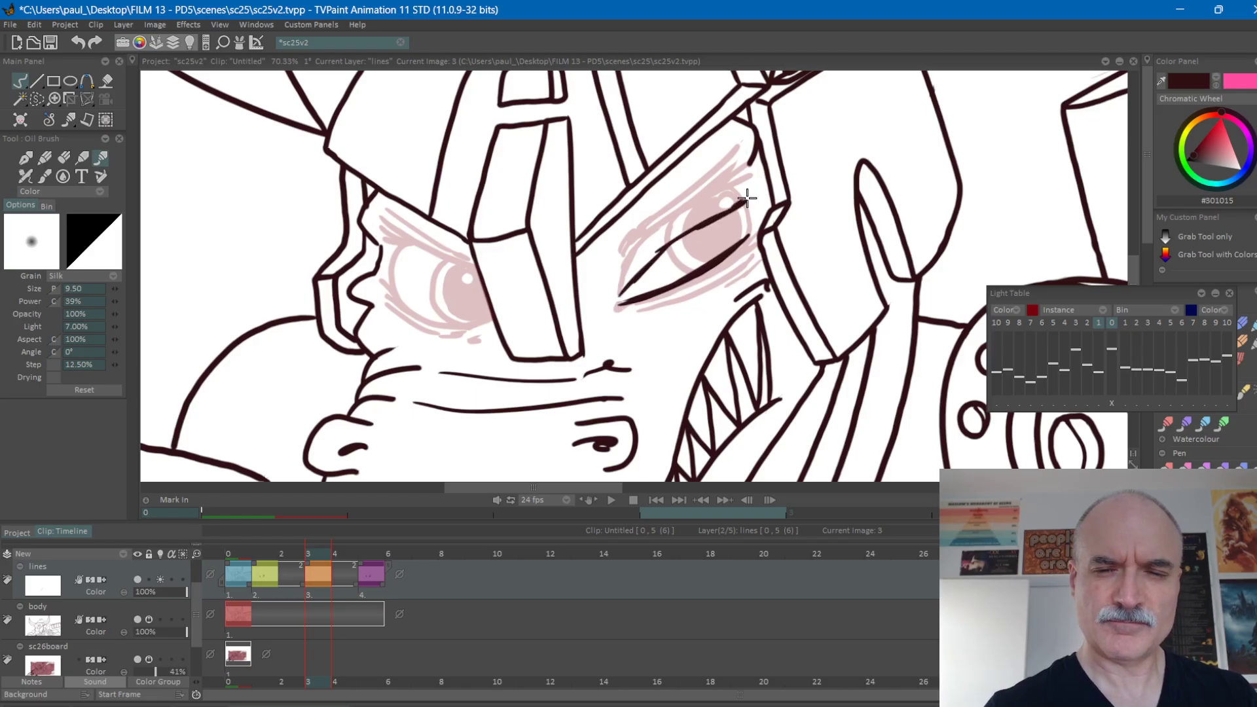
pyautogui.moveTo(653, 248); pyautogui.dragTo(725, 192)
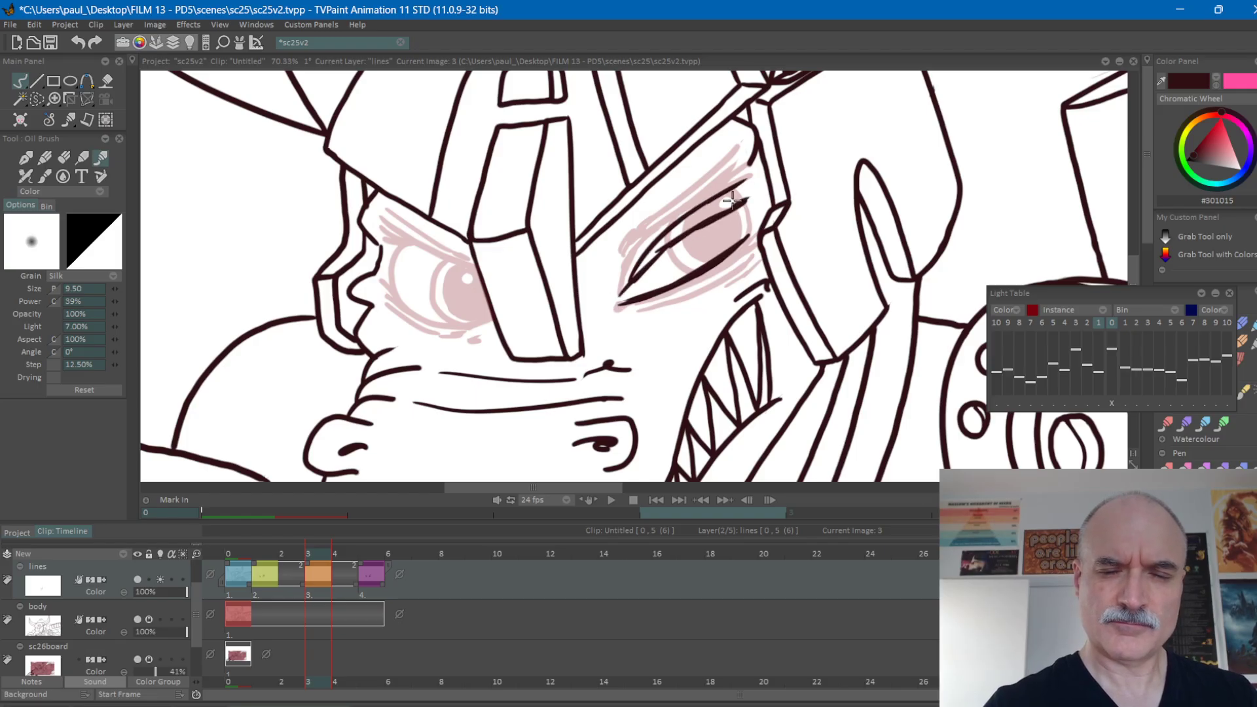
pyautogui.moveTo(727, 262)
pyautogui.mouseDown()
pyautogui.moveTo(756, 226)
pyautogui.moveTo(752, 247)
pyautogui.mouseUp()
pyautogui.moveTo(638, 305); pyautogui.dragTo(750, 257)
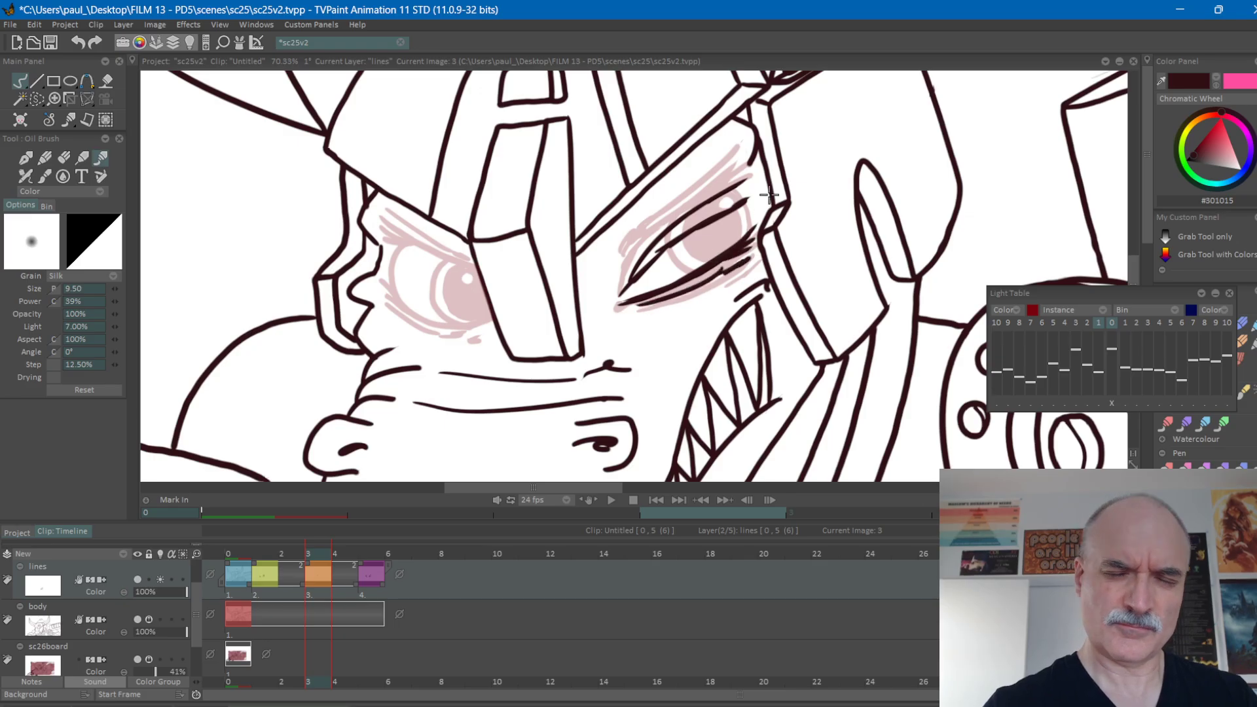
# Flip repeatedly between frames 1 and 3 to check how the right-hand eye closes.
pyautogui.press('Left')
pyautogui.press('Right')
pyautogui.press('Left')
pyautogui.press('Right')
pyautogui.press('Left')
pyautogui.press('Right')
pyautogui.press('Left')
pyautogui.press('Right')
pyautogui.press('Left')
pyautogui.press('Right')
pyautogui.press('Left')
pyautogui.press('Right')
pyautogui.press('Left')
pyautogui.press('Right')
pyautogui.press('Left')
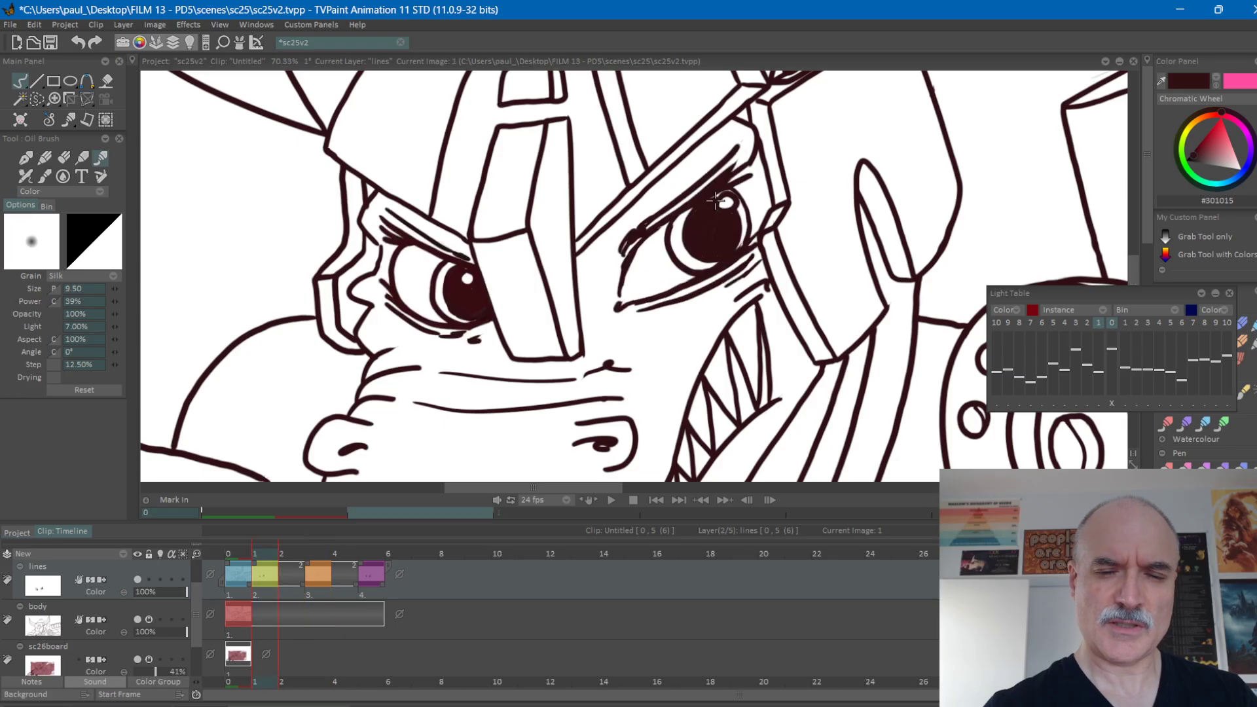
pyautogui.press('Right')
pyautogui.press('Left')
pyautogui.press('Right')
pyautogui.press('Left')
pyautogui.press('Right')
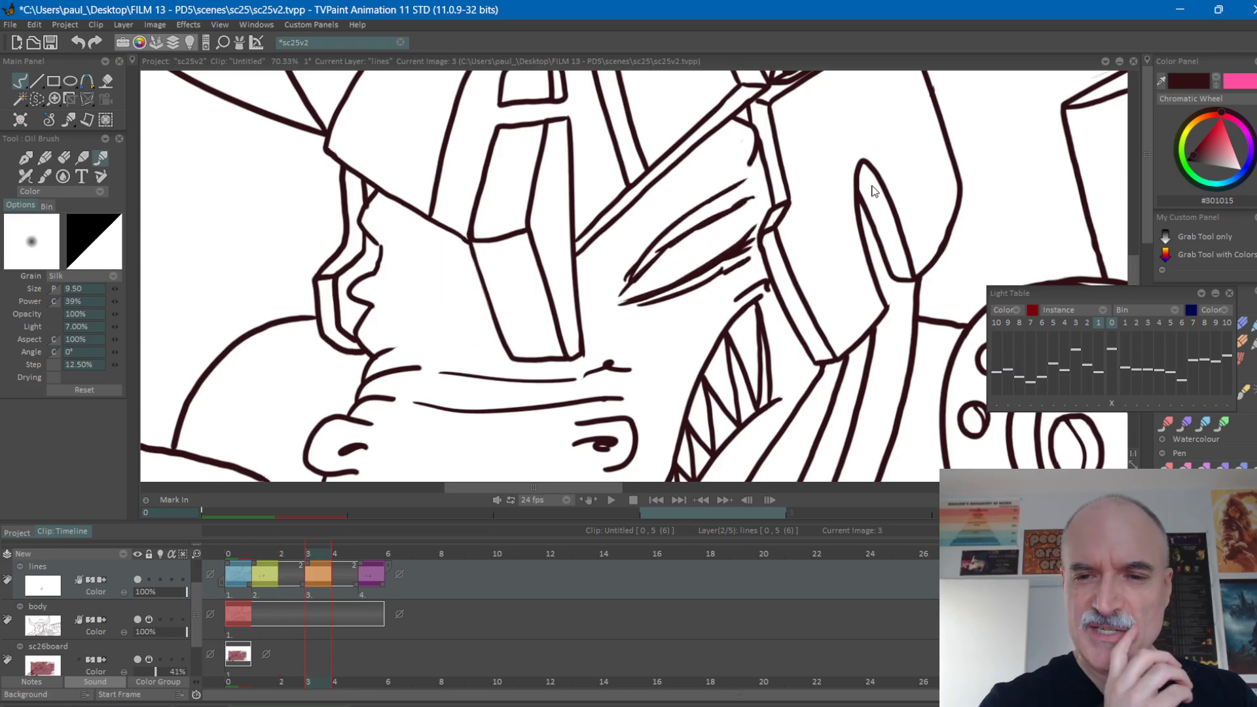
pyautogui.press('Left')
pyautogui.press('Right')
pyautogui.press('Left')
pyautogui.press('Right')
pyautogui.press('Left')
pyautogui.press('Right')
pyautogui.press('Left')
pyautogui.press('Right')
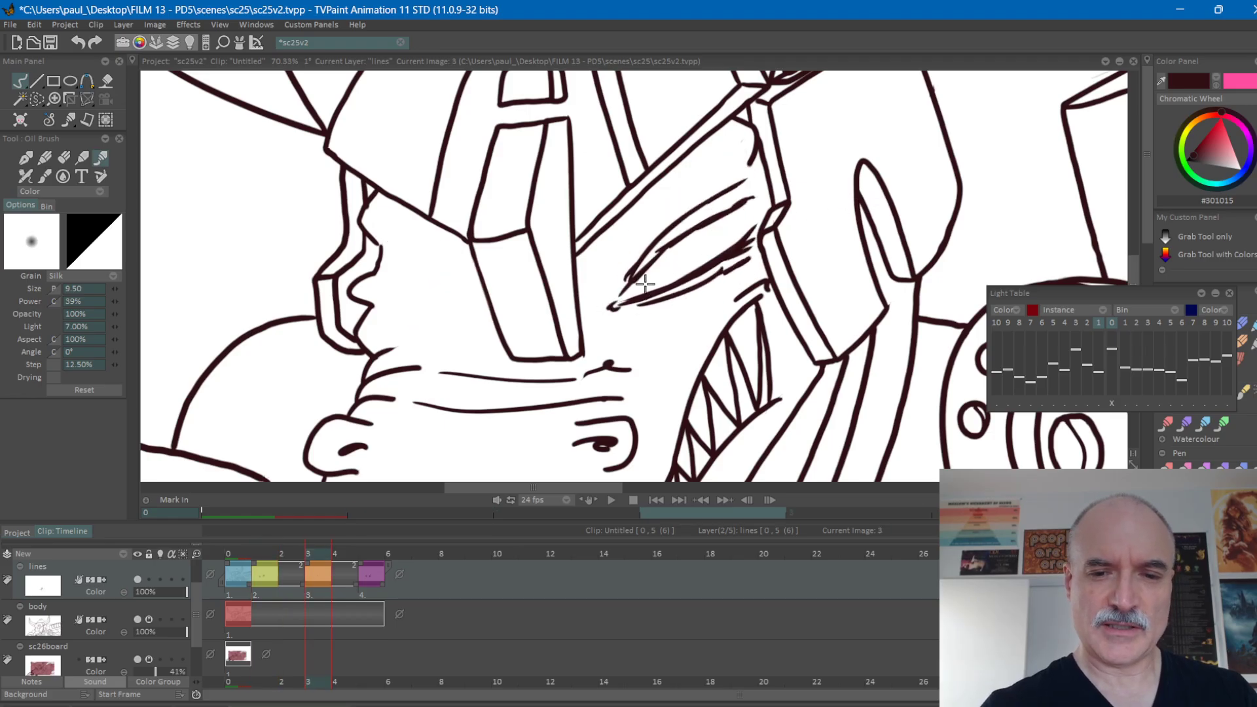
pyautogui.press('Left')
pyautogui.press('Right')
pyautogui.press('Left')
pyautogui.press('Right')
pyautogui.press('Left')
pyautogui.press('Right')
pyautogui.press('Left')
pyautogui.press('Right')
# Thicken the lower lid of the right-hand eye on frame 3 with extra strokes, and check it against frame 1.
pyautogui.moveTo(683, 285); pyautogui.dragTo(751, 253)
pyautogui.press('Left')
pyautogui.press('Right')
pyautogui.moveTo(668, 292); pyautogui.dragTo(710, 270)
pyautogui.press('Left')
pyautogui.press('Right')
pyautogui.press('Left')
pyautogui.press('Right')
pyautogui.press('Left')
pyautogui.press('Right')
pyautogui.press('Left')
pyautogui.press('Left')
pyautogui.press('Right')
pyautogui.press('Right')
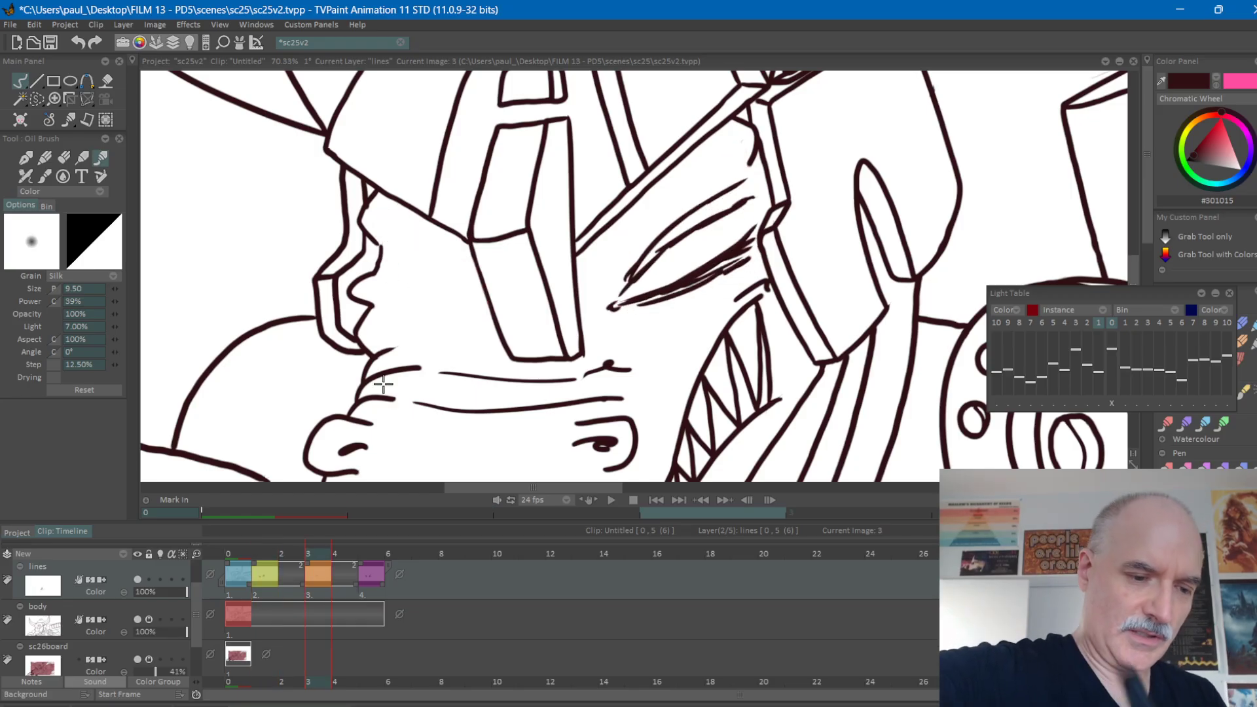
# Turn on the lines layer's light table and draw the left-hand eye's lower lid with the creases beneath it on frame 3.
pyautogui.click(160, 579)
pyautogui.moveTo(490, 316)
pyautogui.mouseDown()
pyautogui.moveTo(424, 304)
pyautogui.moveTo(382, 272)
pyautogui.mouseUp()
pyautogui.moveTo(447, 310)
pyautogui.mouseDown()
pyautogui.moveTo(484, 317)
pyautogui.moveTo(387, 282)
pyautogui.moveTo(410, 311)
pyautogui.moveTo(461, 321)
pyautogui.mouseUp()
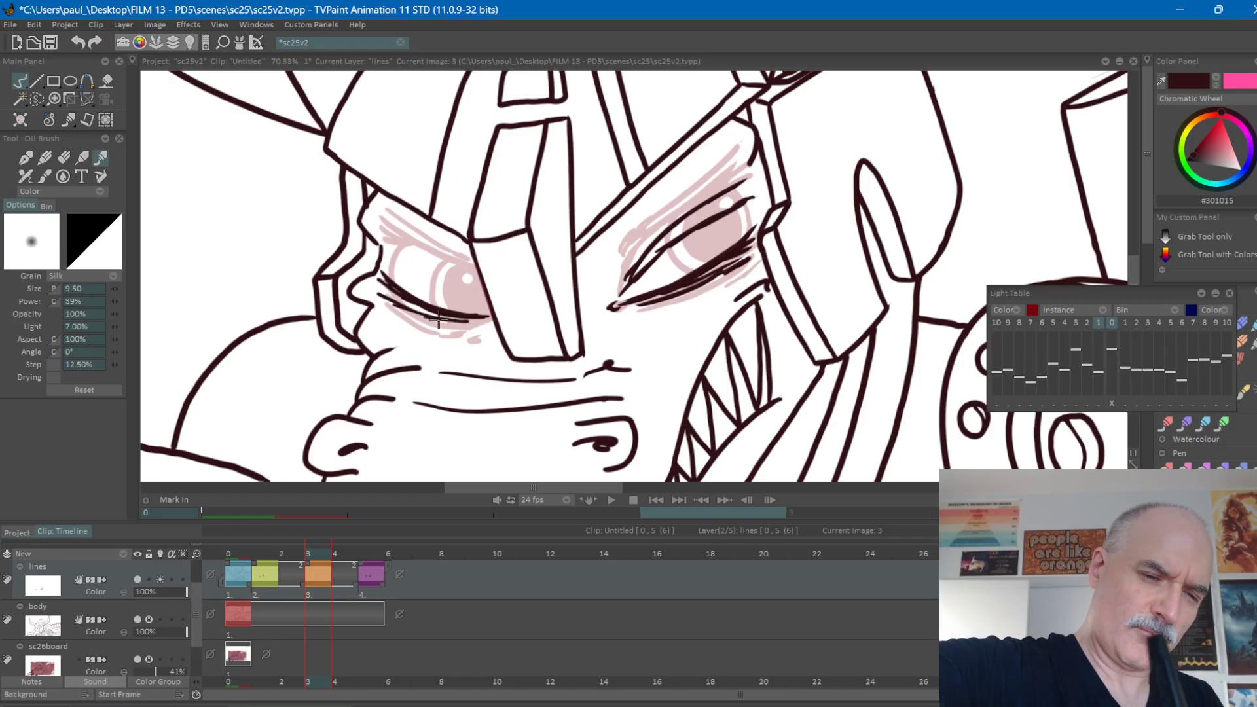
pyautogui.moveTo(379, 304); pyautogui.dragTo(427, 321)
pyautogui.moveTo(402, 321)
pyautogui.mouseDown()
pyautogui.moveTo(484, 323)
pyautogui.moveTo(486, 337)
pyautogui.mouseUp()
pyautogui.press('Left')
pyautogui.press('Right')
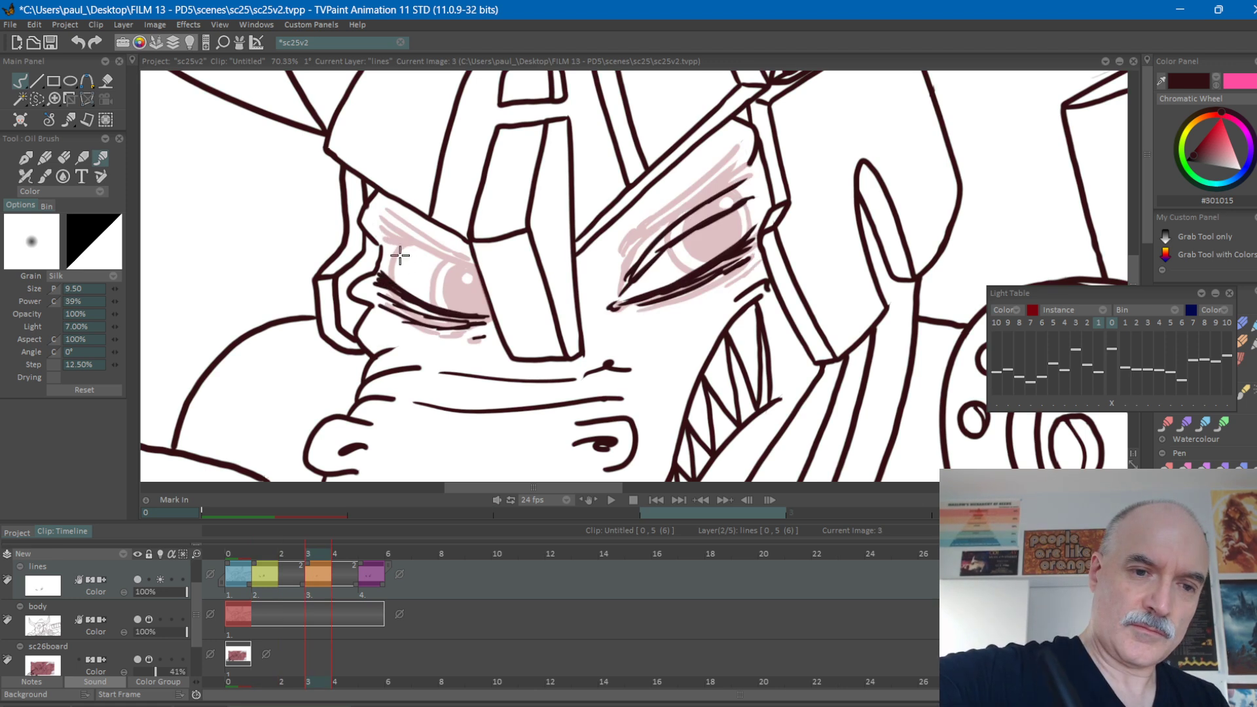
# Draw the lowered upper lid lines of the left-hand eye on frame 3 and turn off the layer's light table.
pyautogui.moveTo(386, 248)
pyautogui.mouseDown()
pyautogui.moveTo(426, 258)
pyautogui.moveTo(468, 299)
pyautogui.mouseUp()
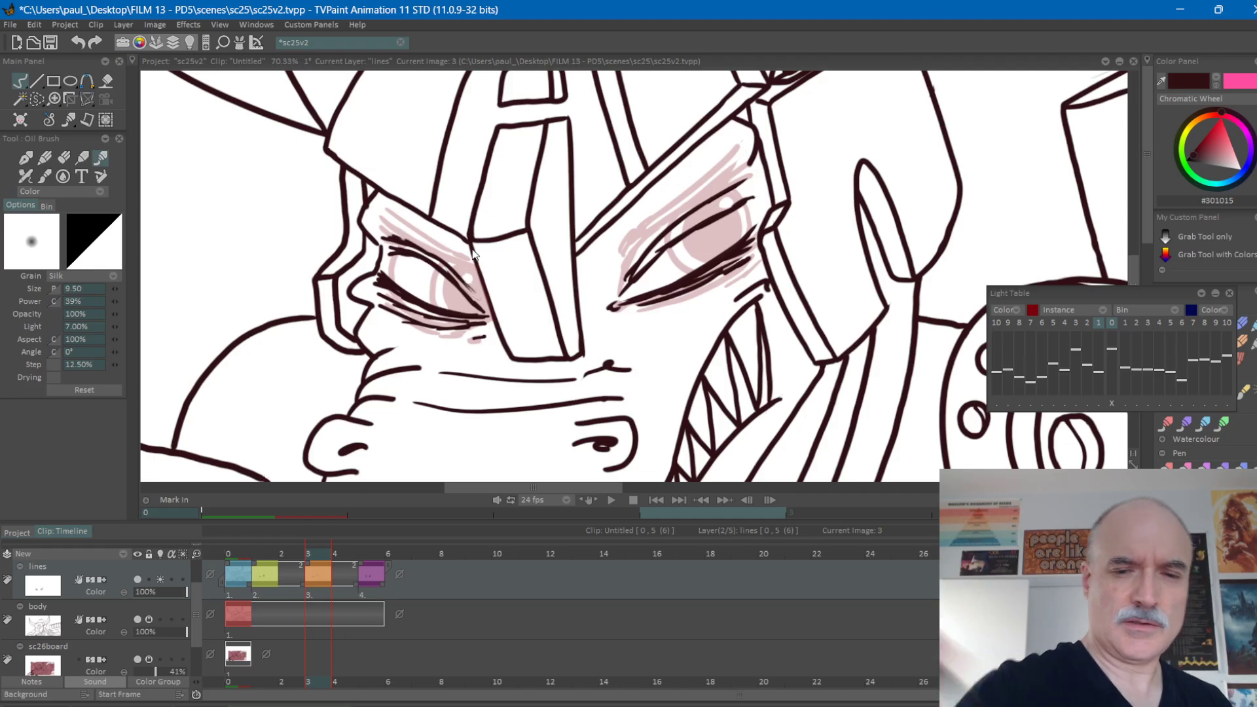
pyautogui.click(170, 573)
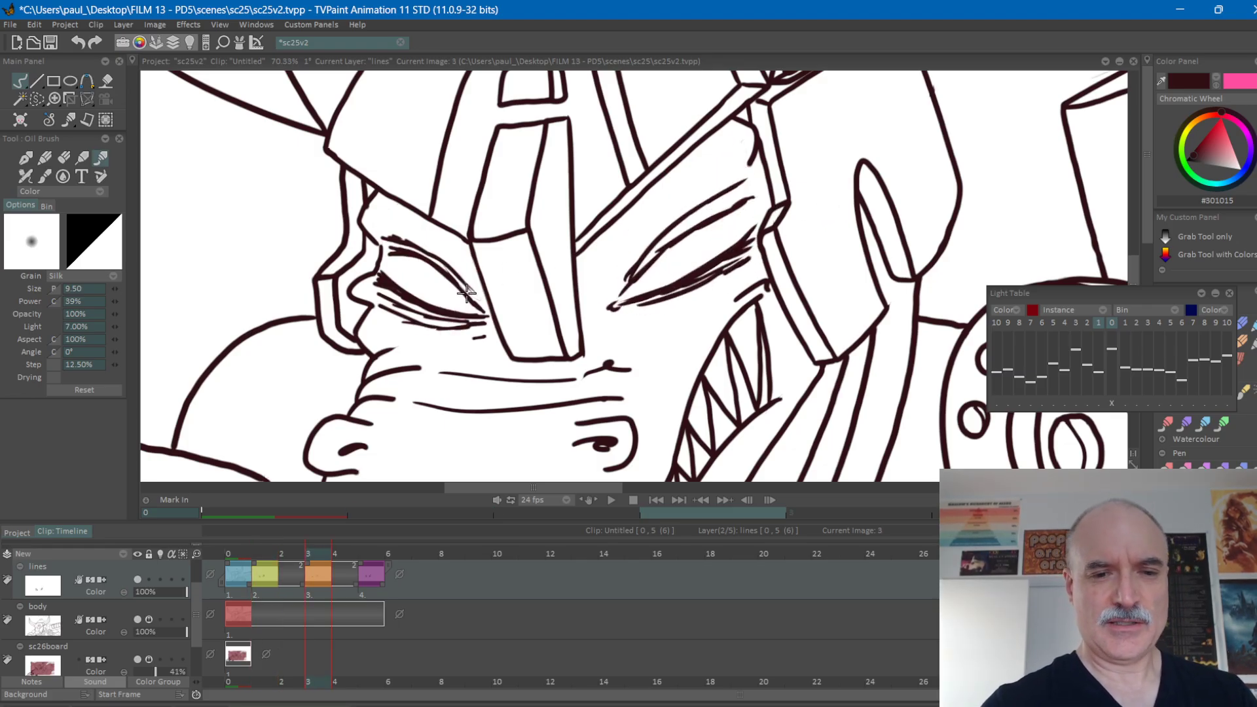
pyautogui.press('Right')
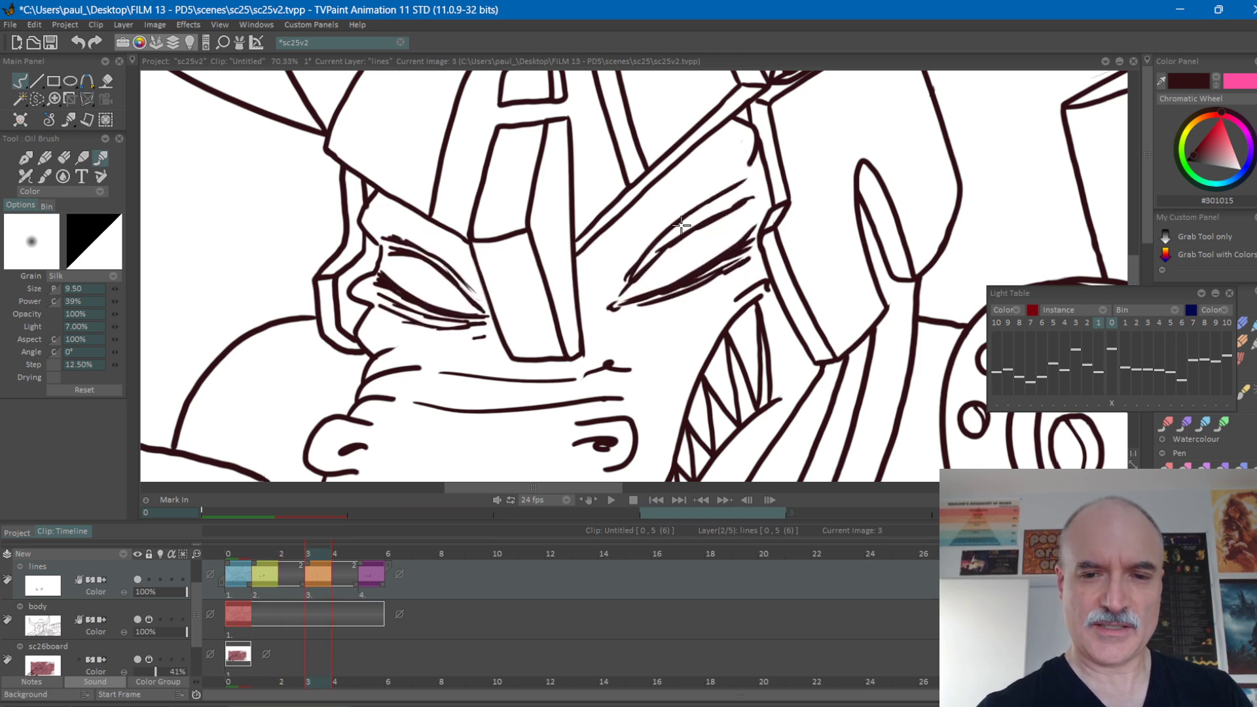
# Switch to the Eraser Brush and give frame 4 its own copy of the nearly closed eyes drawing.
pyautogui.press('e')
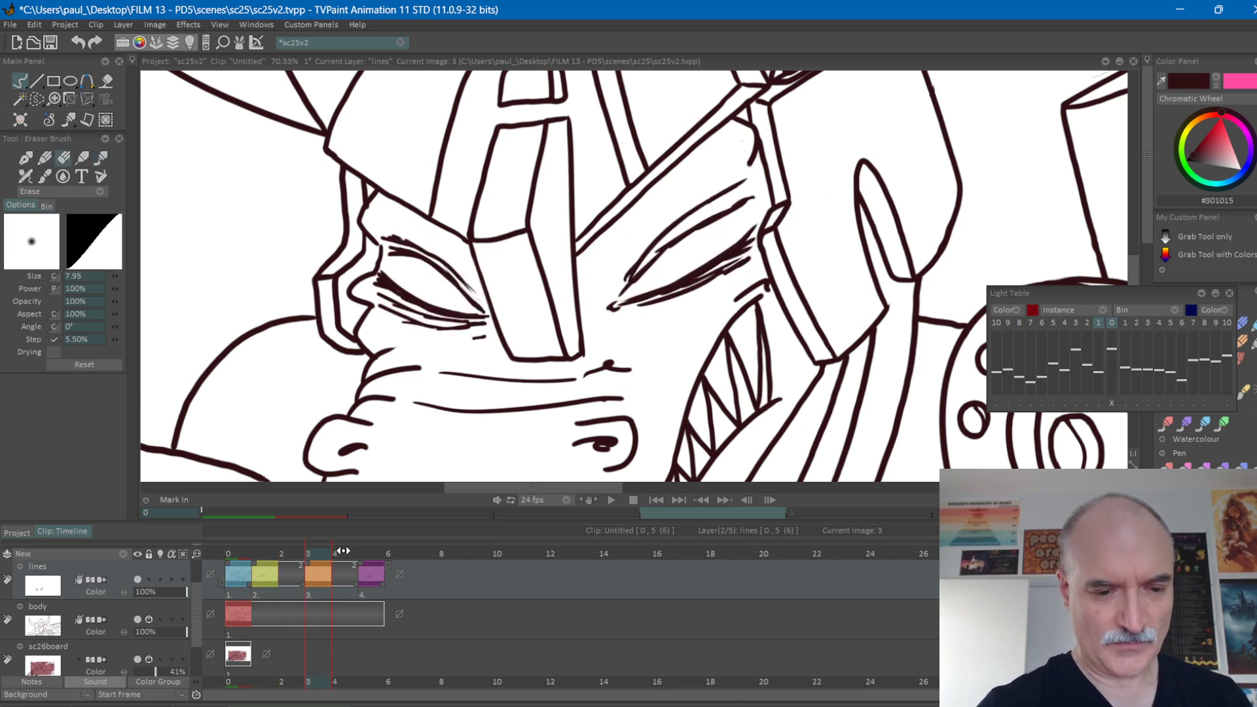
pyautogui.press('Right')
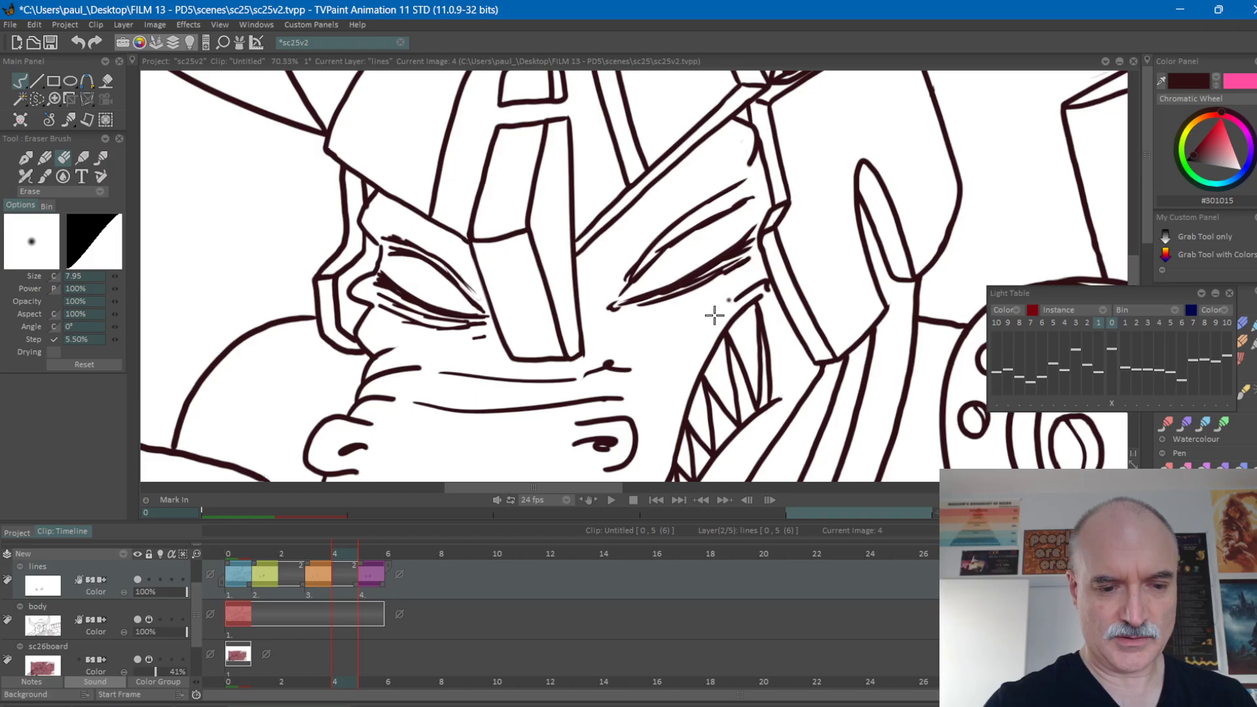
pyautogui.click(630, 379)
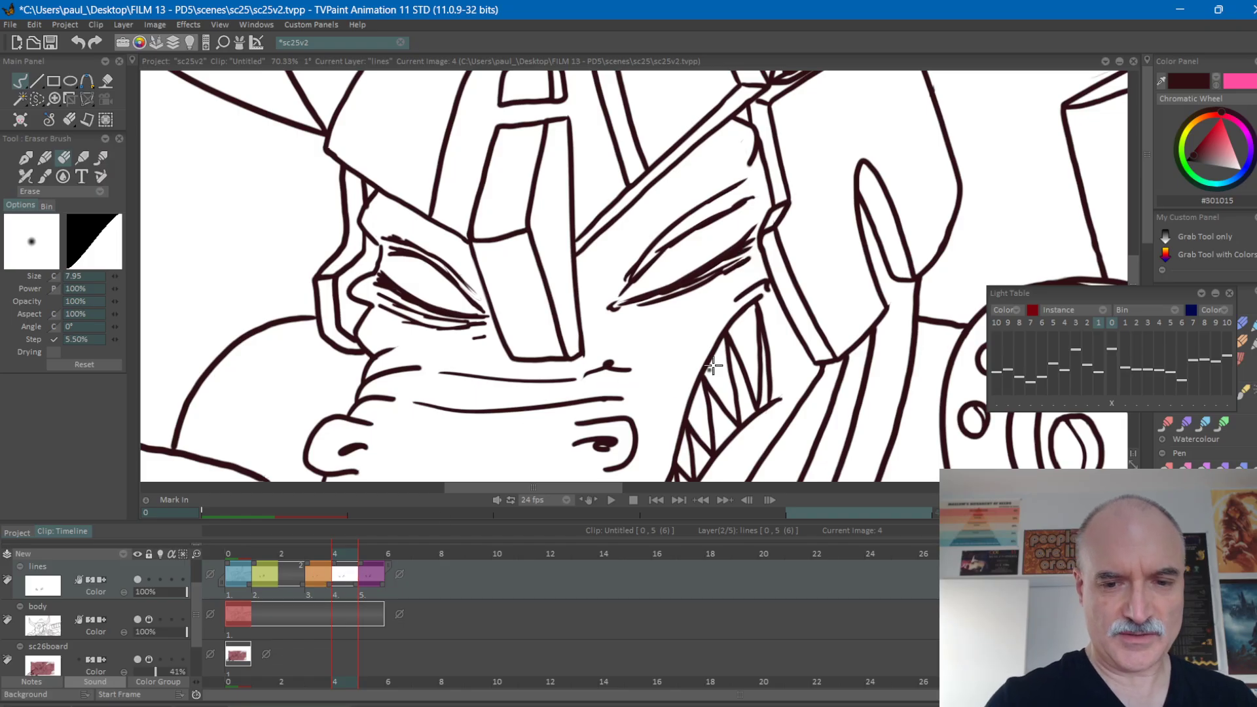
# Erase the upper lid lines of the right-hand eye on frame 4 of the lines layer.
pyautogui.hotkey('ctrl', 'z')
pyautogui.click(661, 354)
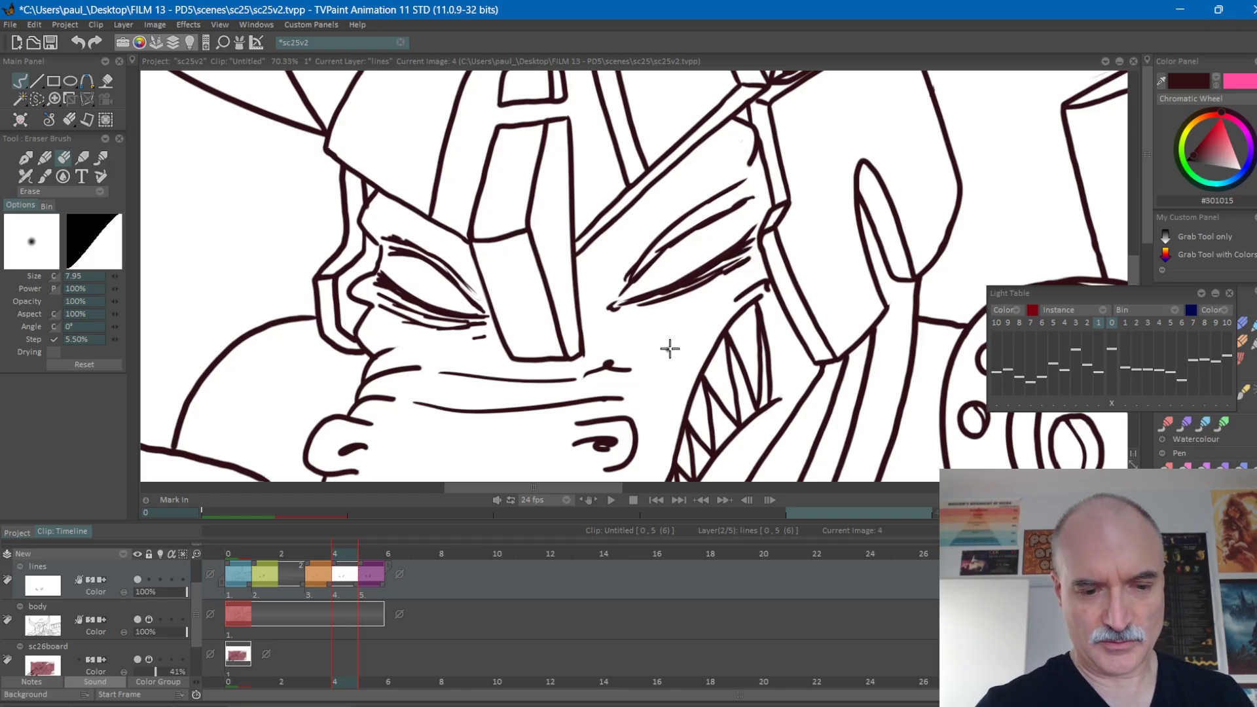
pyautogui.moveTo(707, 248)
pyautogui.mouseDown()
pyautogui.moveTo(744, 201)
pyautogui.moveTo(689, 235)
pyautogui.moveTo(746, 183)
pyautogui.moveTo(711, 196)
pyautogui.moveTo(618, 272)
pyautogui.moveTo(712, 226)
pyautogui.moveTo(625, 288)
pyautogui.mouseUp()
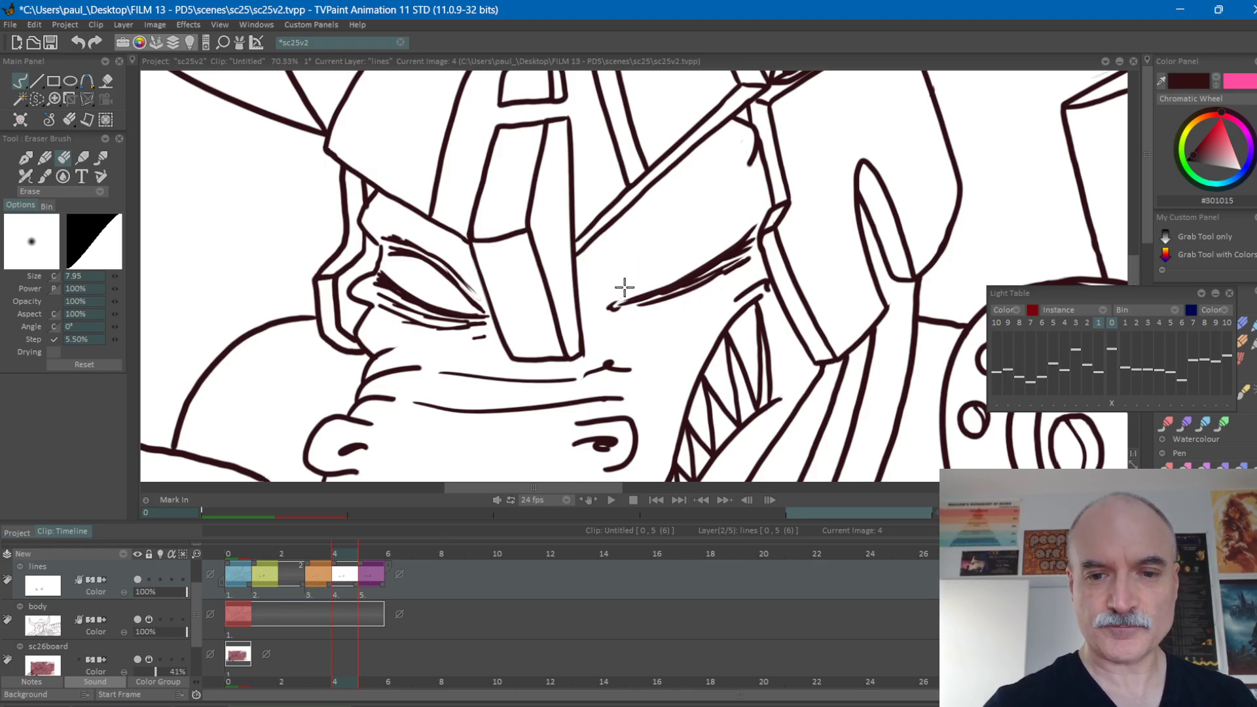
# Redraw the right-hand eye's two upper lid lines on frame 4 using the lines layer's light table as a guide, and turn the light table off.
pyautogui.click(160, 580)
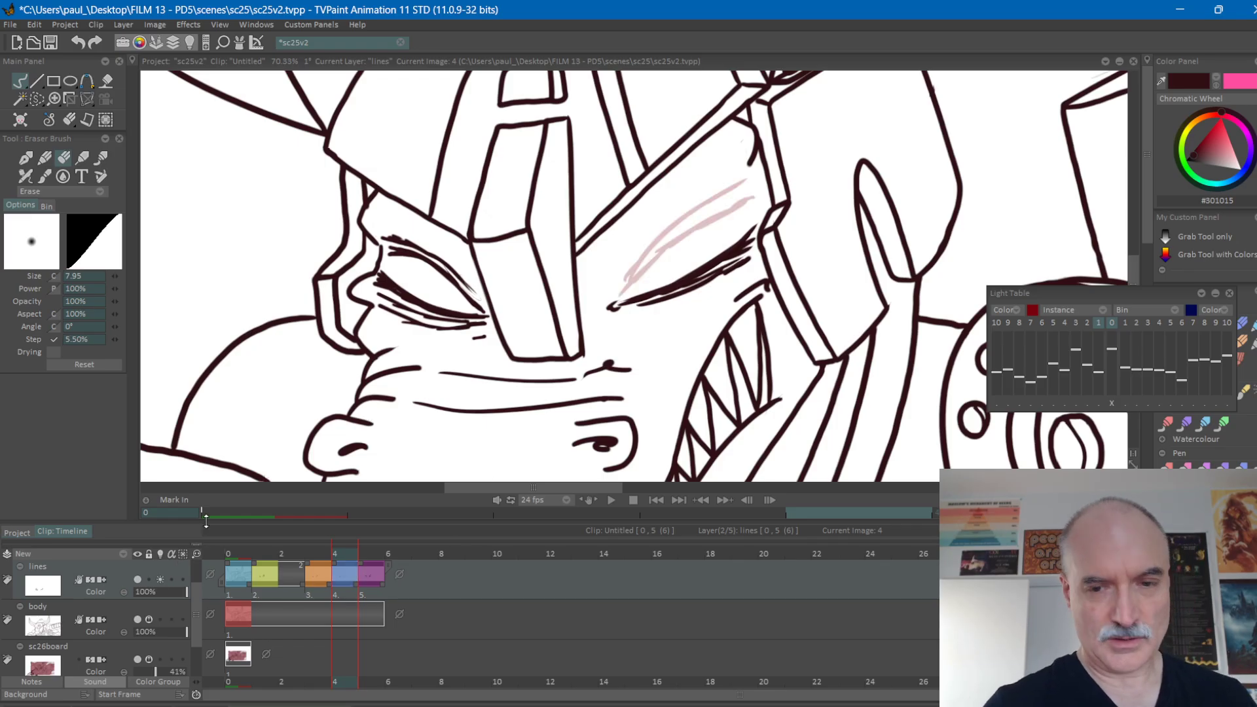
pyautogui.moveTo(634, 268)
pyautogui.mouseDown()
pyautogui.moveTo(611, 294)
pyautogui.moveTo(678, 231)
pyautogui.mouseUp()
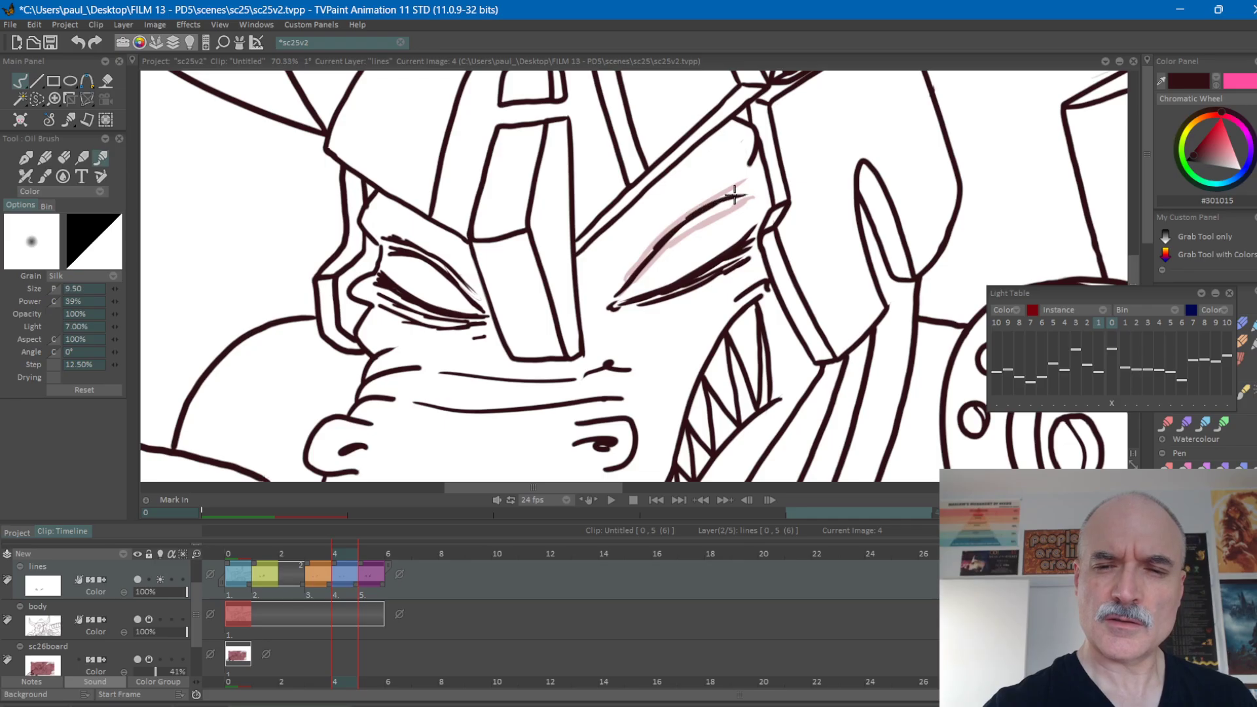
pyautogui.moveTo(623, 277); pyautogui.dragTo(719, 187)
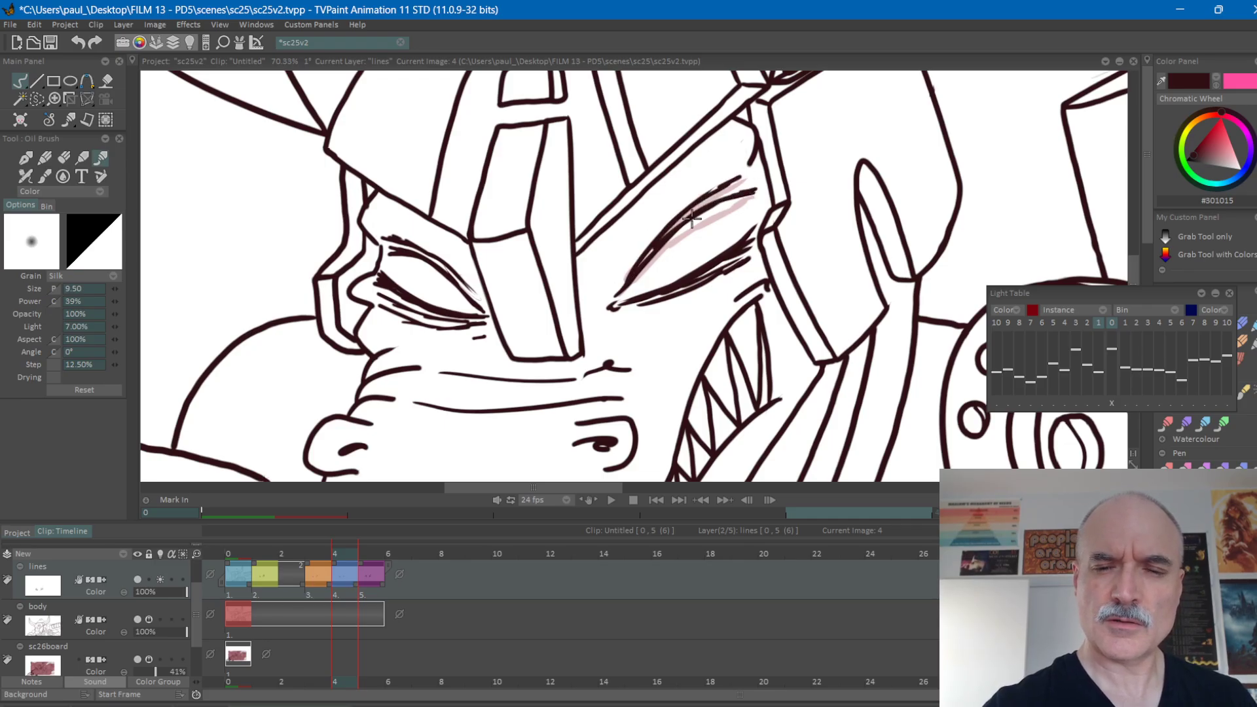
pyautogui.click(163, 572)
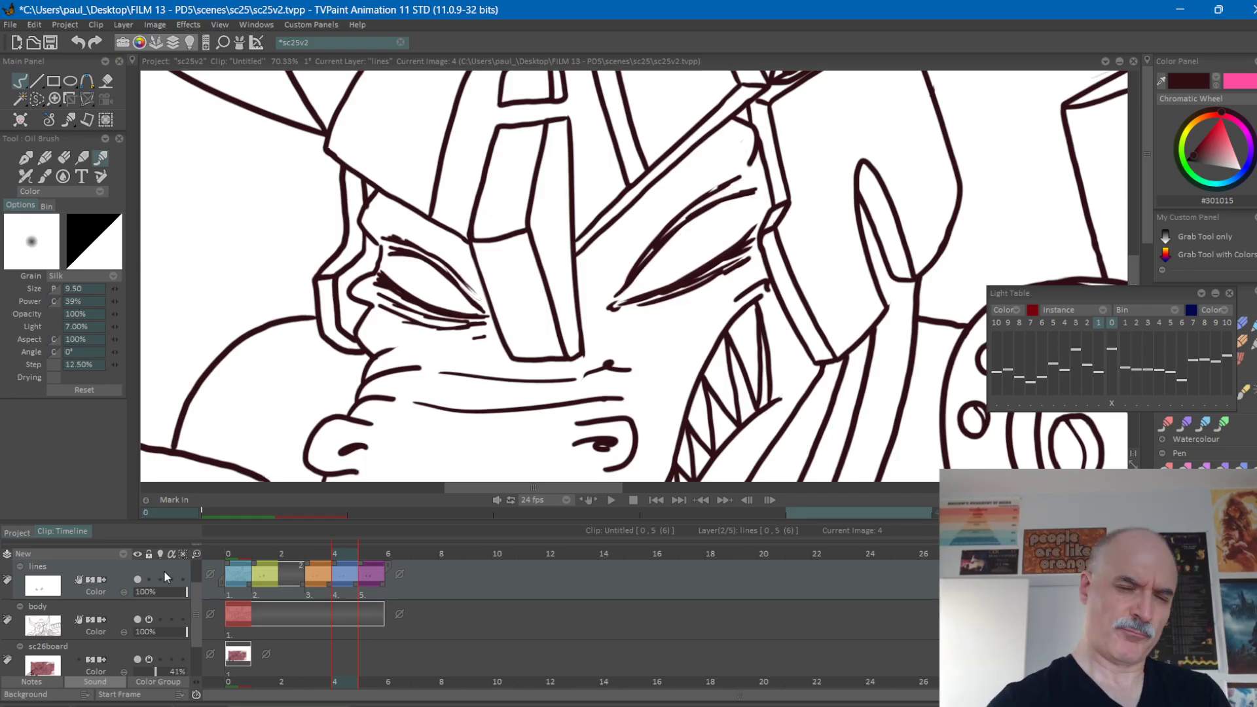
# Erase the uppermost lid stroke of the right-hand eye on frame 4 and redraw it with the Oil Brush.
pyautogui.moveTo(630, 269)
pyautogui.mouseDown()
pyautogui.moveTo(665, 219)
pyautogui.moveTo(713, 191)
pyautogui.mouseUp()
pyautogui.hotkey('ctrl', 'z')
pyautogui.press('e')
pyautogui.moveTo(691, 198)
pyautogui.mouseDown()
pyautogui.moveTo(740, 179)
pyautogui.moveTo(692, 201)
pyautogui.moveTo(675, 216)
pyautogui.moveTo(705, 198)
pyautogui.moveTo(620, 278)
pyautogui.mouseUp()
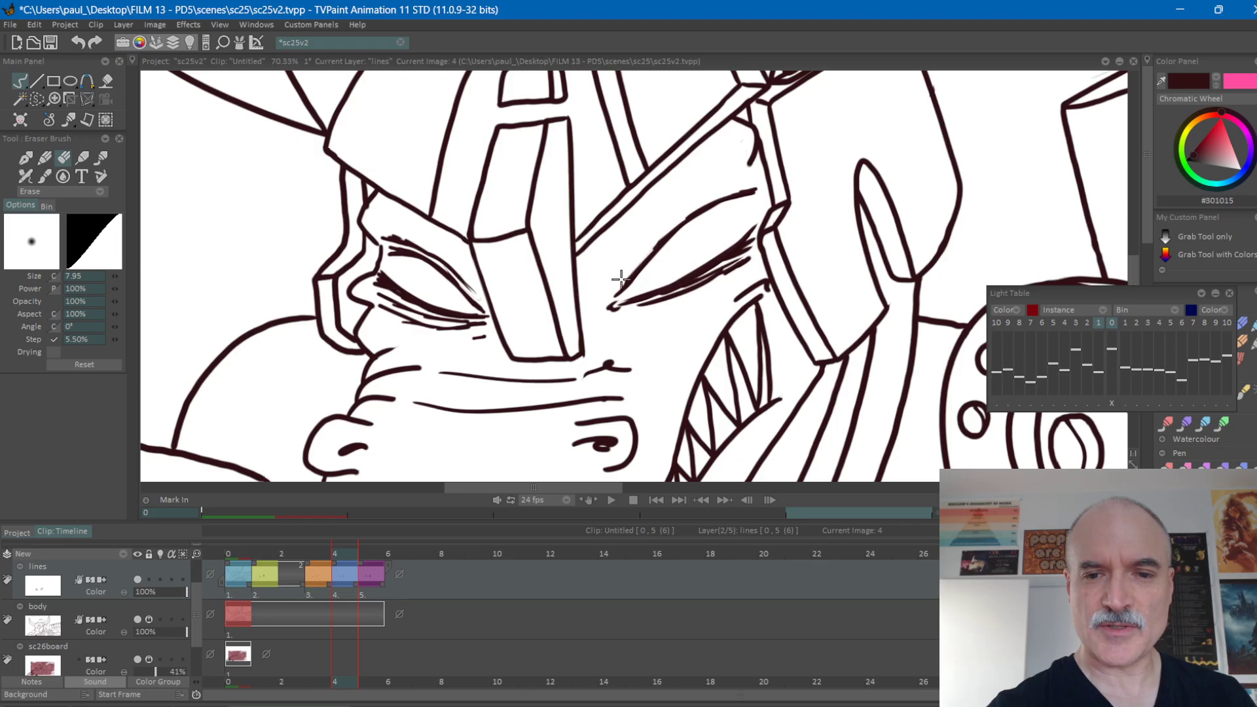
pyautogui.press('e')
pyautogui.moveTo(619, 285)
pyautogui.mouseDown()
pyautogui.moveTo(690, 202)
pyautogui.moveTo(740, 178)
pyautogui.moveTo(742, 181)
pyautogui.mouseUp()
# Flip back and forth between frames 3 and 4 to compare the position of the upper lid.
pyautogui.press('Left')
pyautogui.press('Right')
pyautogui.press('Left')
pyautogui.press('Right')
pyautogui.press('Left')
pyautogui.press('Right')
pyautogui.press('Left')
pyautogui.press('Right')
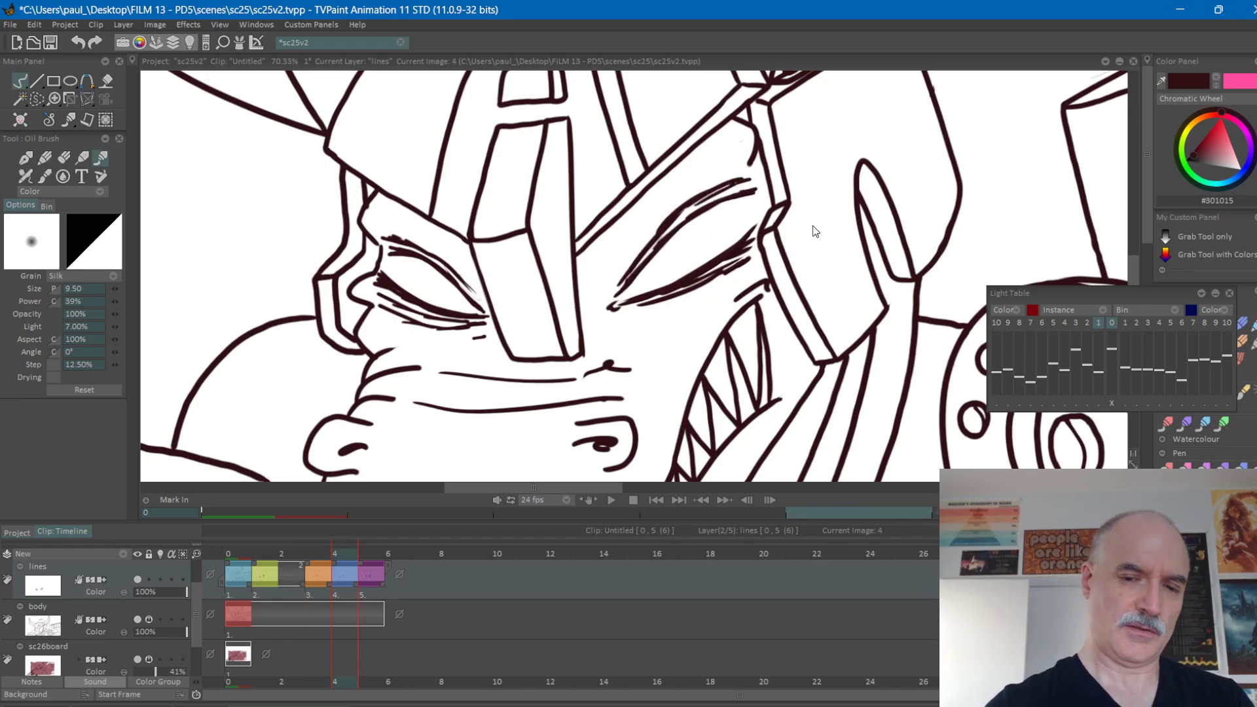
# Extend frame 4's drawing on the lines layer back over frame 3, replacing the drawing there.
pyautogui.press('Right')
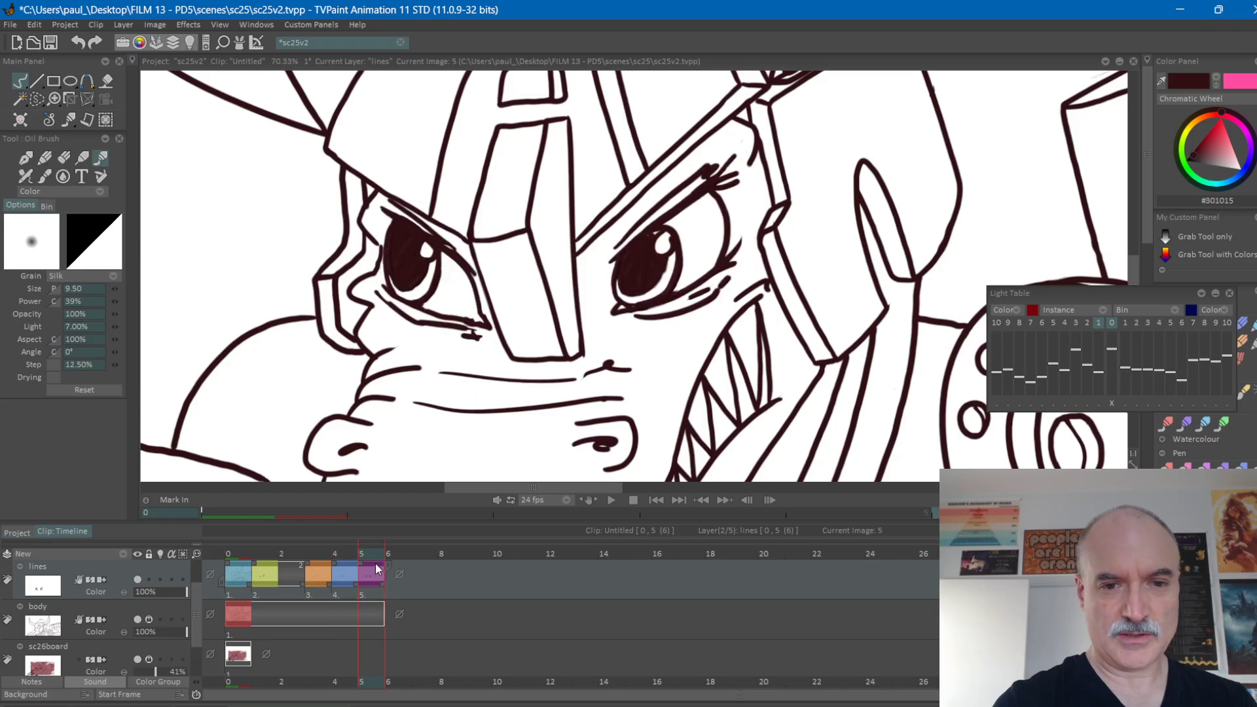
pyautogui.press('Left')
pyautogui.press('Left')
pyautogui.moveTo(332, 565); pyautogui.dragTo(320, 555)
# Flip repeatedly between the open eyes and the nearly closed eyes drawings to judge the blink motion.
pyautogui.press('Right')
pyautogui.press('Right')
pyautogui.press('Left')
pyautogui.press('Right')
pyautogui.press('Left')
pyautogui.press('Right')
pyautogui.press('Left')
pyautogui.press('Left')
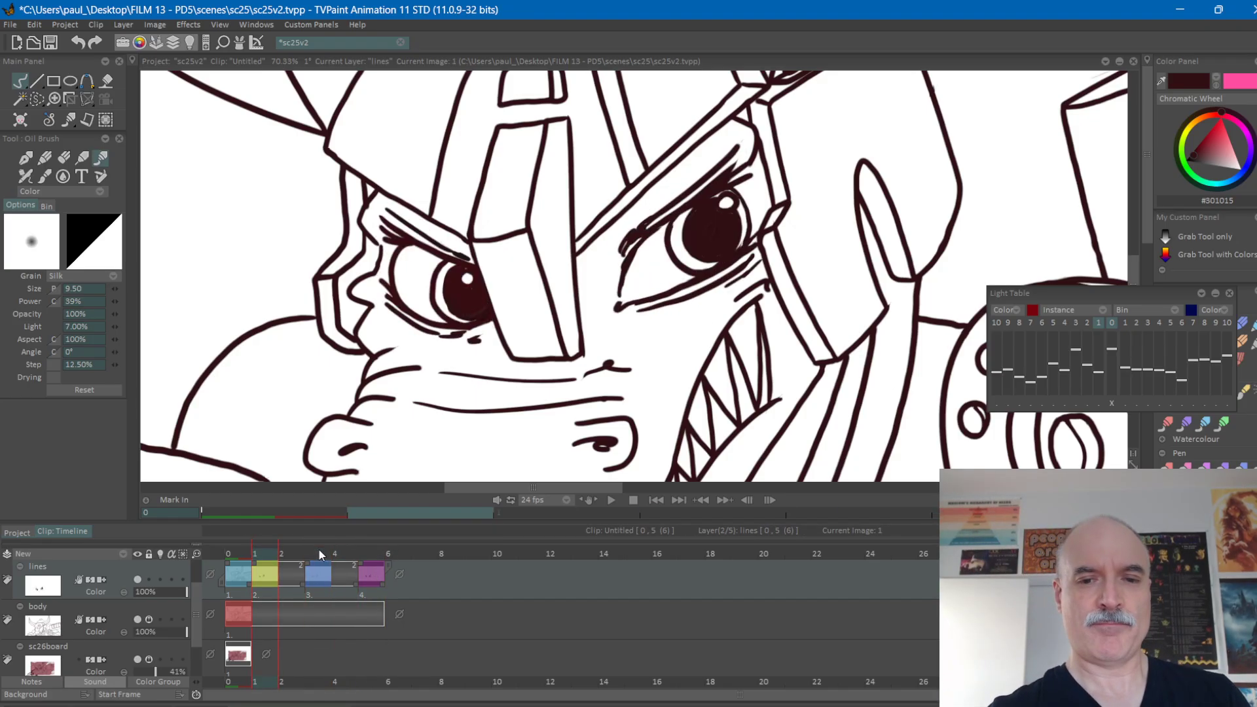
pyautogui.press('Right')
pyautogui.press('Right')
pyautogui.press('Left')
pyautogui.press('Left')
pyautogui.press('Right')
pyautogui.press('Right')
pyautogui.press('Left')
pyautogui.press('Right')
pyautogui.press('Right')
pyautogui.press('Left')
pyautogui.press('Left')
pyautogui.press('Right')
pyautogui.press('Right')
pyautogui.press('Left')
pyautogui.press('Left')
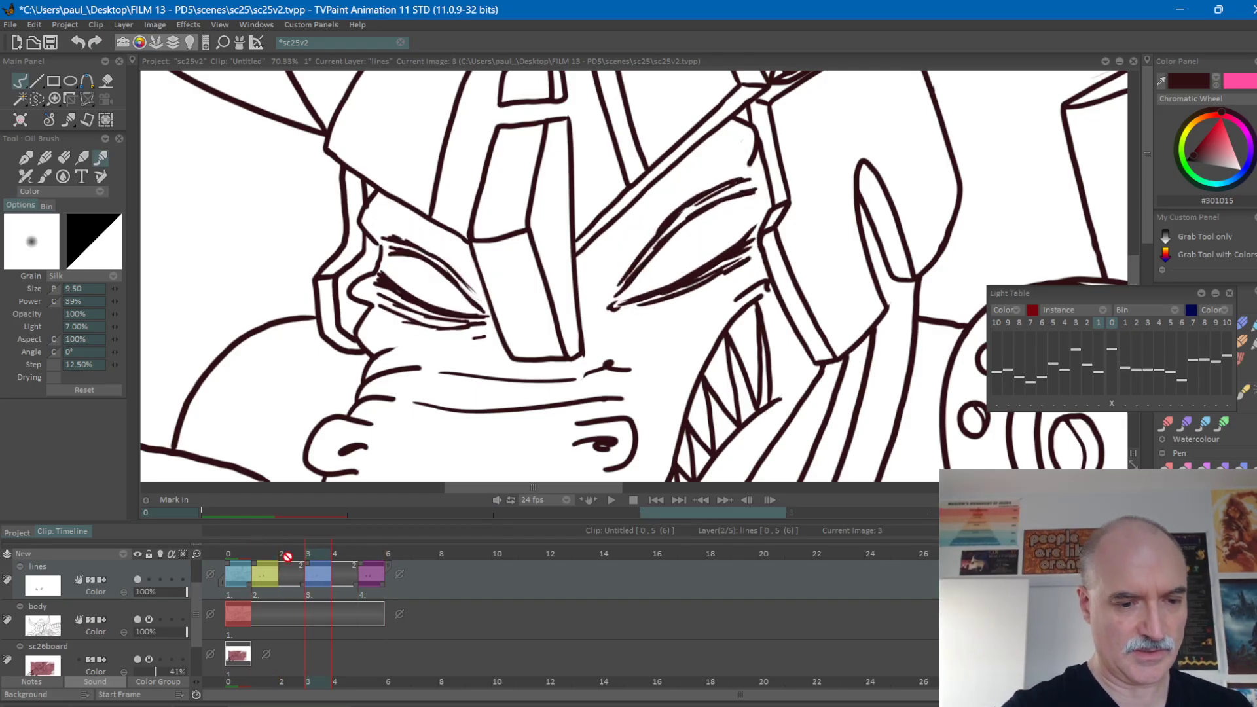
# Set the body layer to hold its drawing after its last frame and save the project.
pyautogui.click(289, 555)
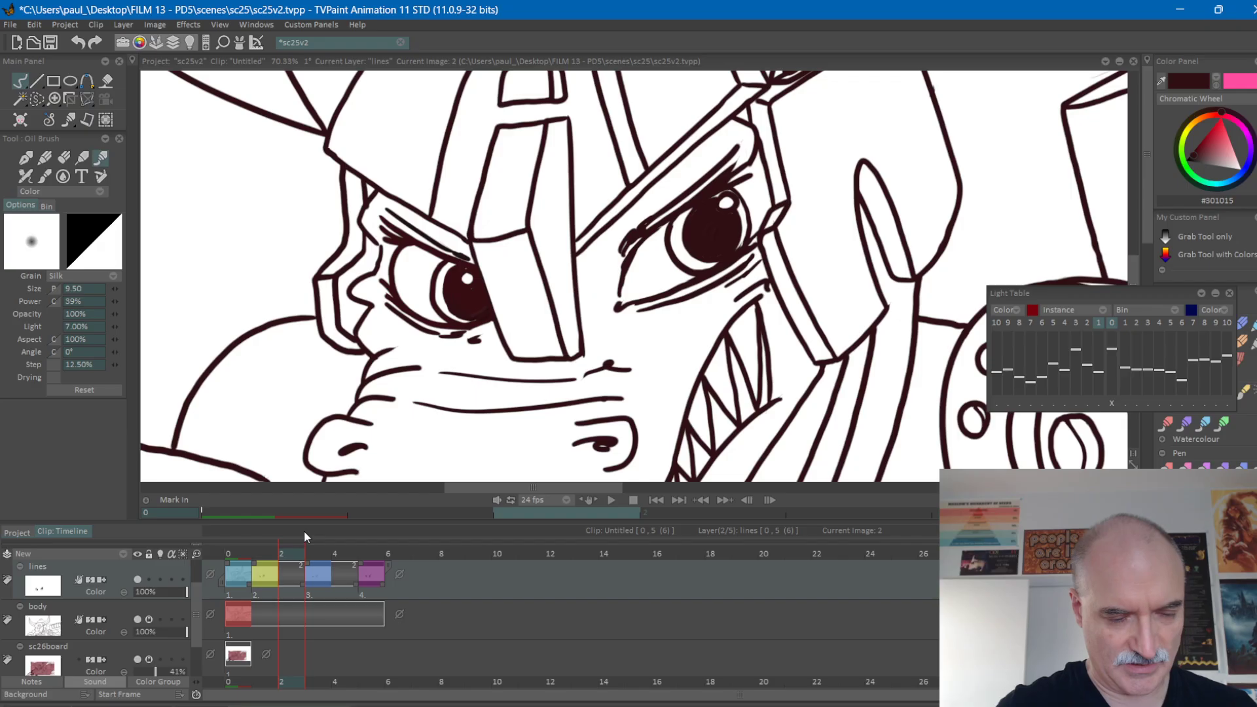
pyautogui.click(399, 615)
pyautogui.click(443, 630)
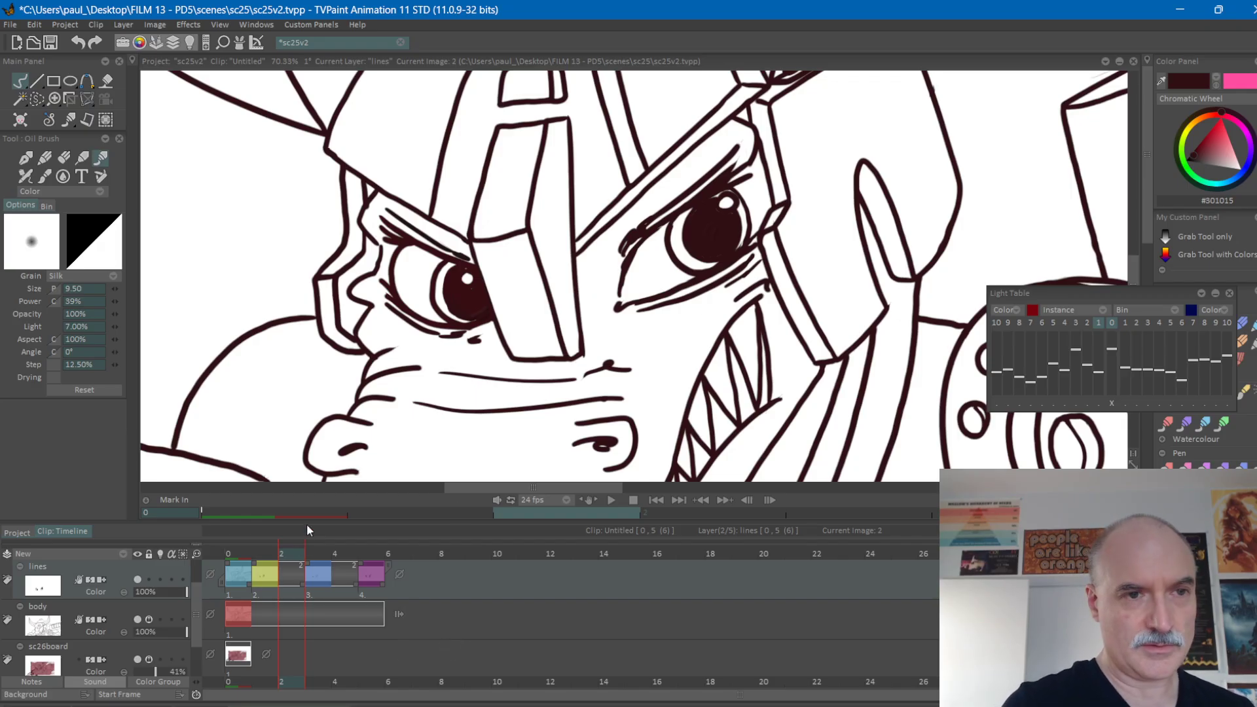
pyautogui.hotkey('ctrl', 's')
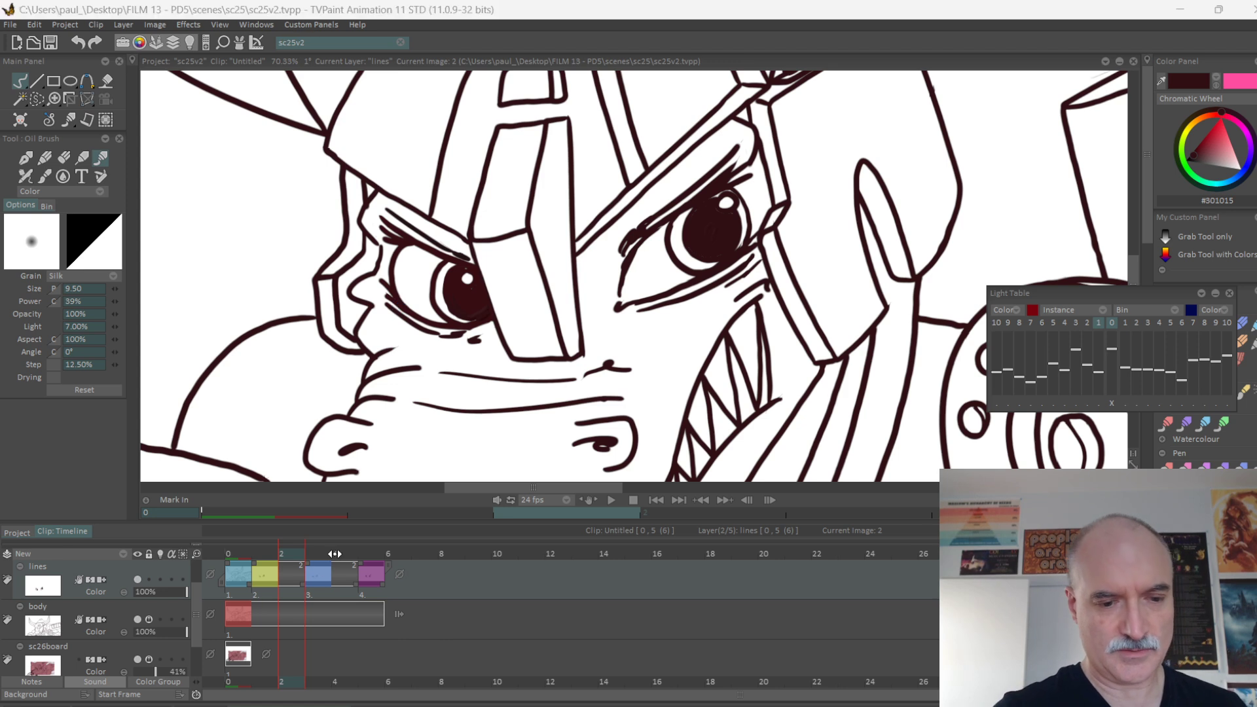
# Create a blank drawing on frame 2 of the lines layer, and colour-label frame 2 blue and frame 3 orange.
pyautogui.press('Return')
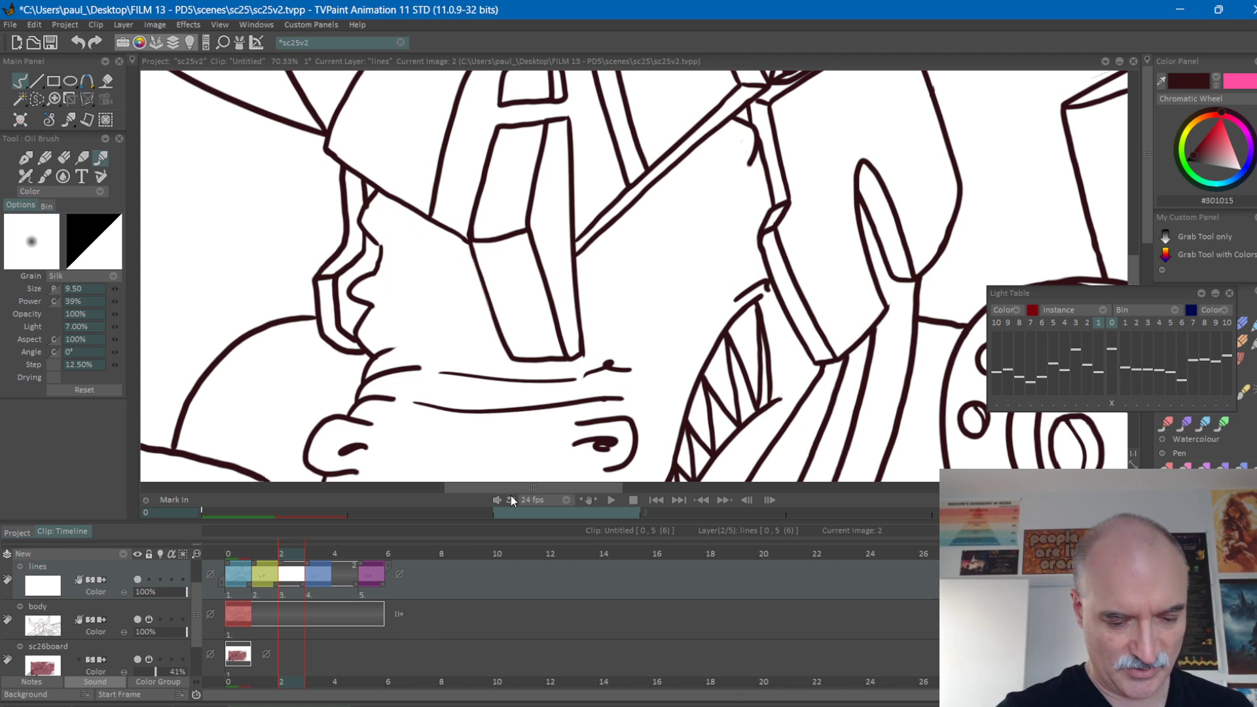
pyautogui.press('c')
pyautogui.press('c')
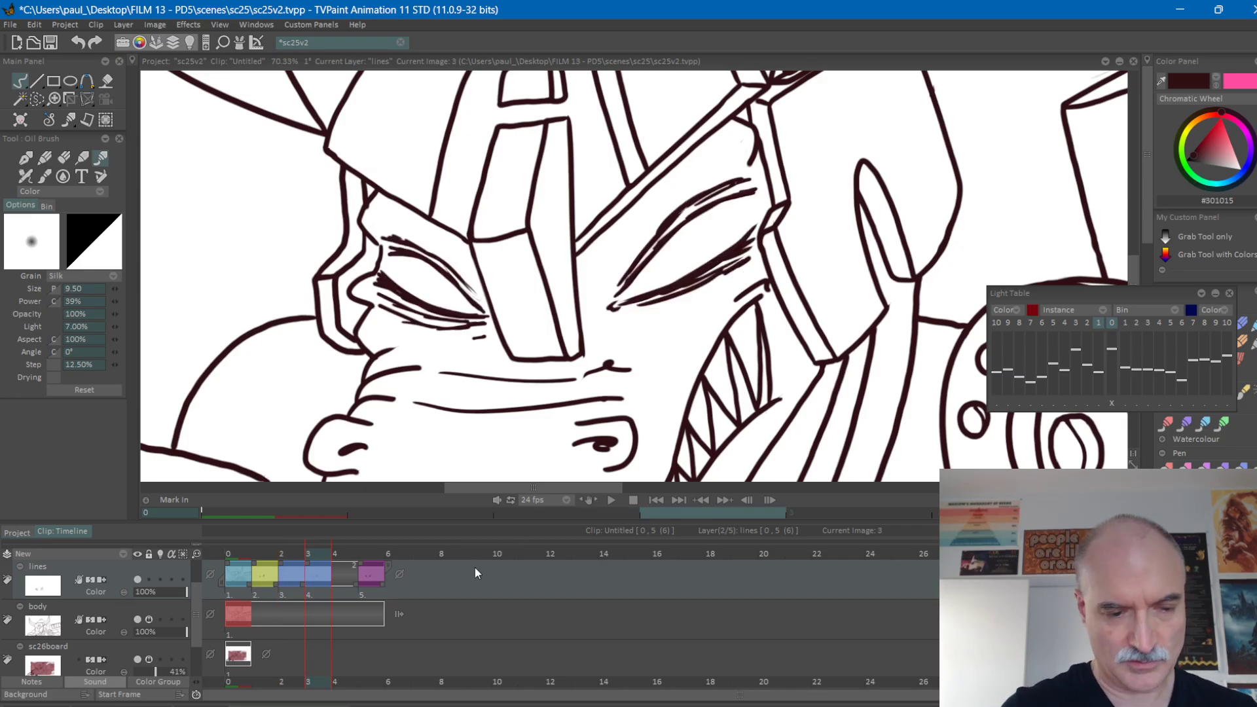
pyautogui.press('Right')
pyautogui.press('c')
pyautogui.press('Left')
# Turn on the lines layer's light table, compare frame 2 with frame 1, and shift the Light Table window slightly.
pyautogui.click(160, 579)
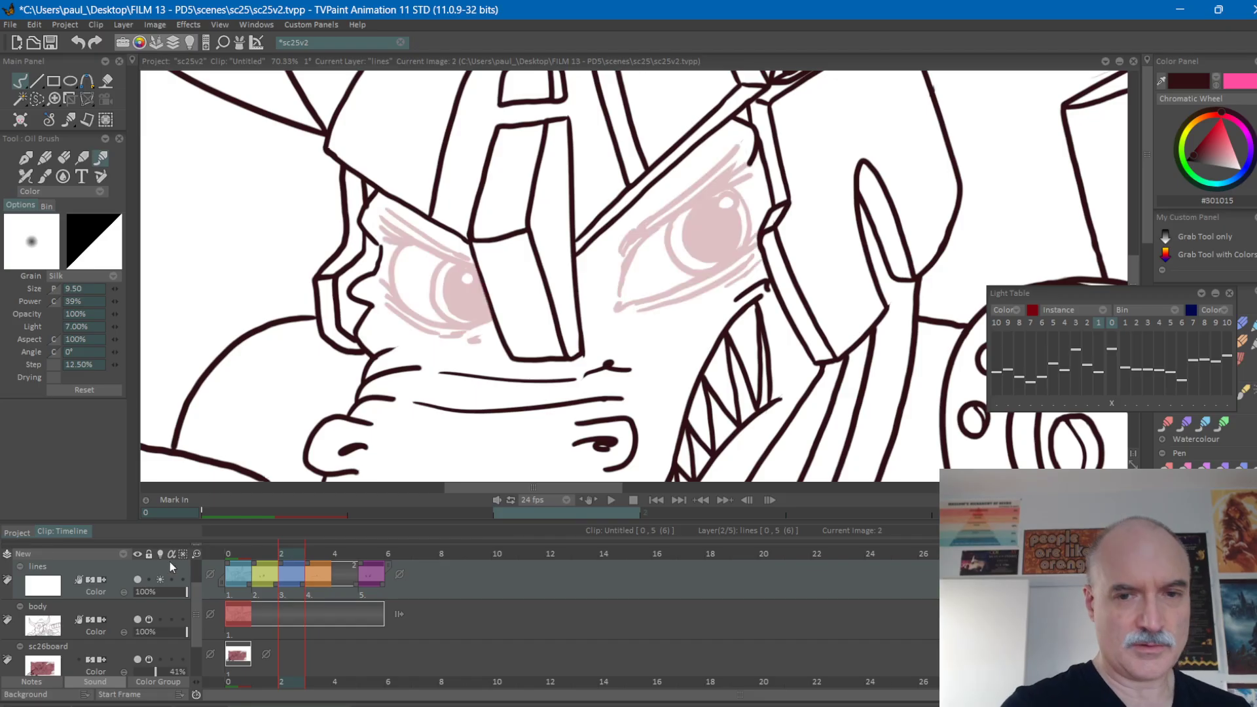
pyautogui.hscroll(1, 758, 298)
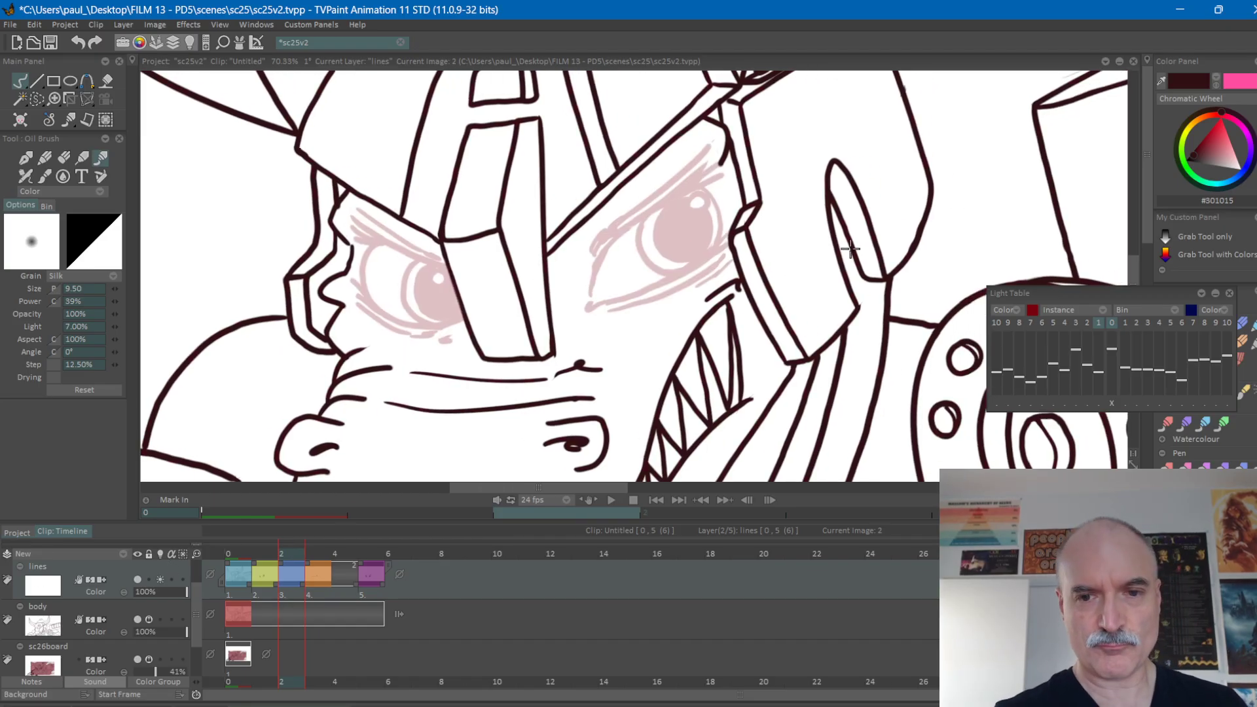
pyautogui.click(1124, 323)
pyautogui.press('Left')
pyautogui.press('Right')
pyautogui.press('Left')
pyautogui.press('Right')
pyautogui.press('Left')
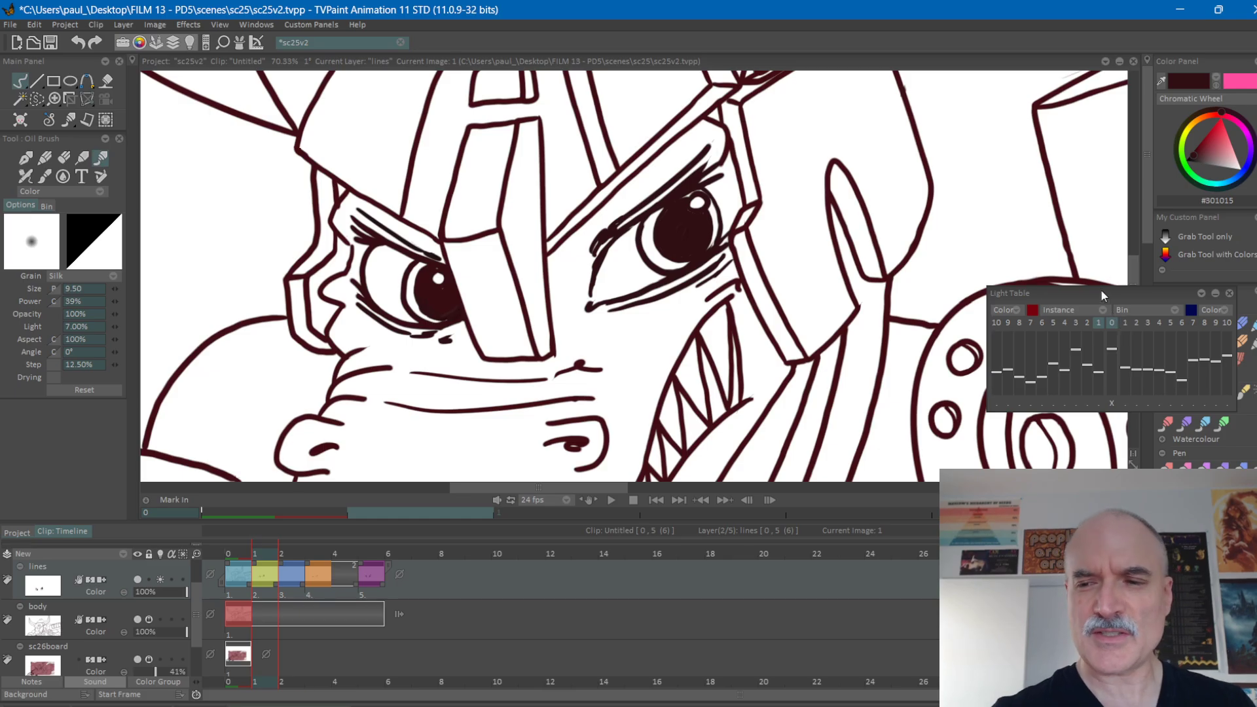
pyautogui.moveTo(1107, 294); pyautogui.dragTo(1104, 298)
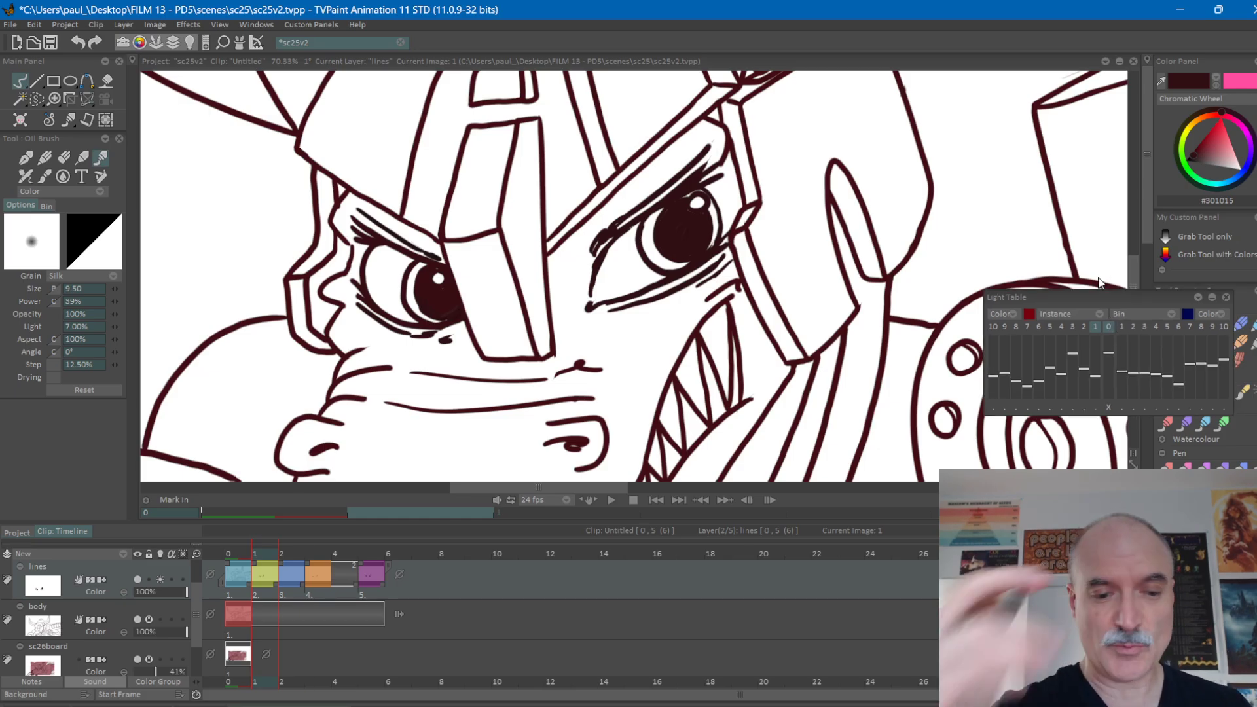
# Draw the partly closed lower and upper lid lines of the right-hand eye on frame 2.
pyautogui.press('Right')
pyautogui.scroll(3, 693, 269)
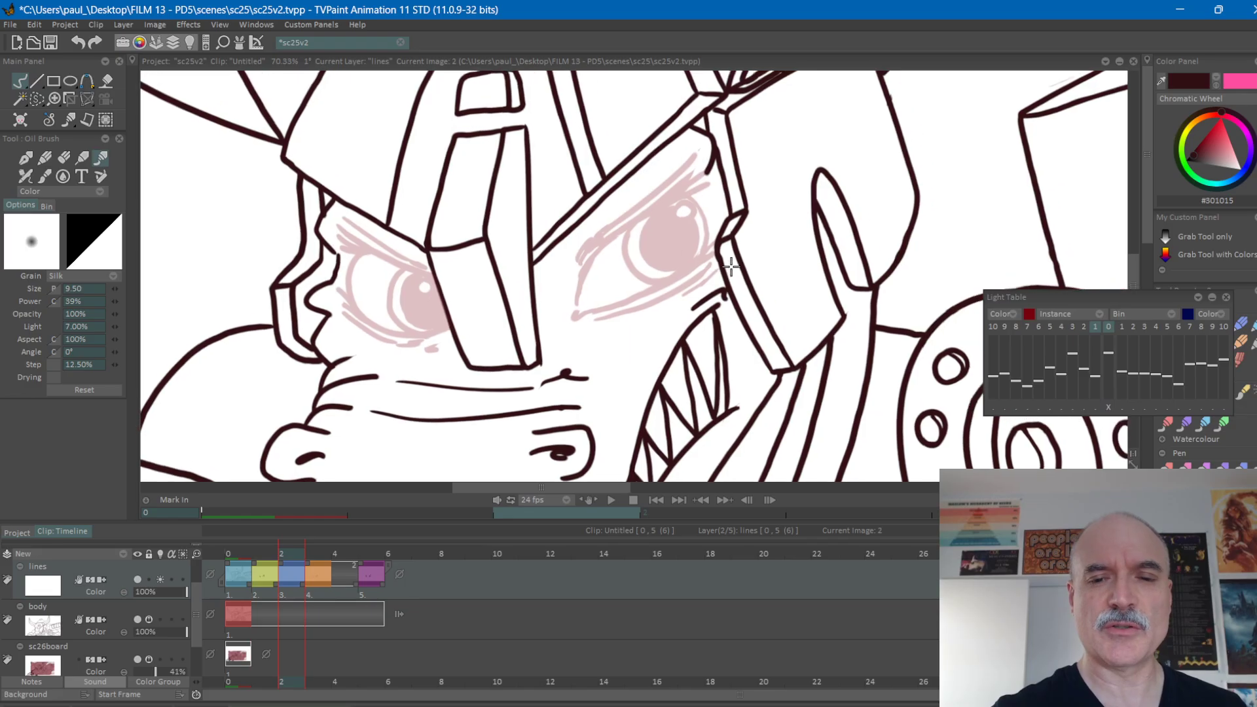
pyautogui.moveTo(575, 317); pyautogui.dragTo(681, 274)
pyautogui.moveTo(613, 303)
pyautogui.mouseDown()
pyautogui.moveTo(716, 245)
pyautogui.moveTo(547, 320)
pyautogui.moveTo(602, 231)
pyautogui.moveTo(696, 163)
pyautogui.moveTo(714, 157)
pyautogui.moveTo(693, 180)
pyautogui.moveTo(727, 166)
pyautogui.mouseUp()
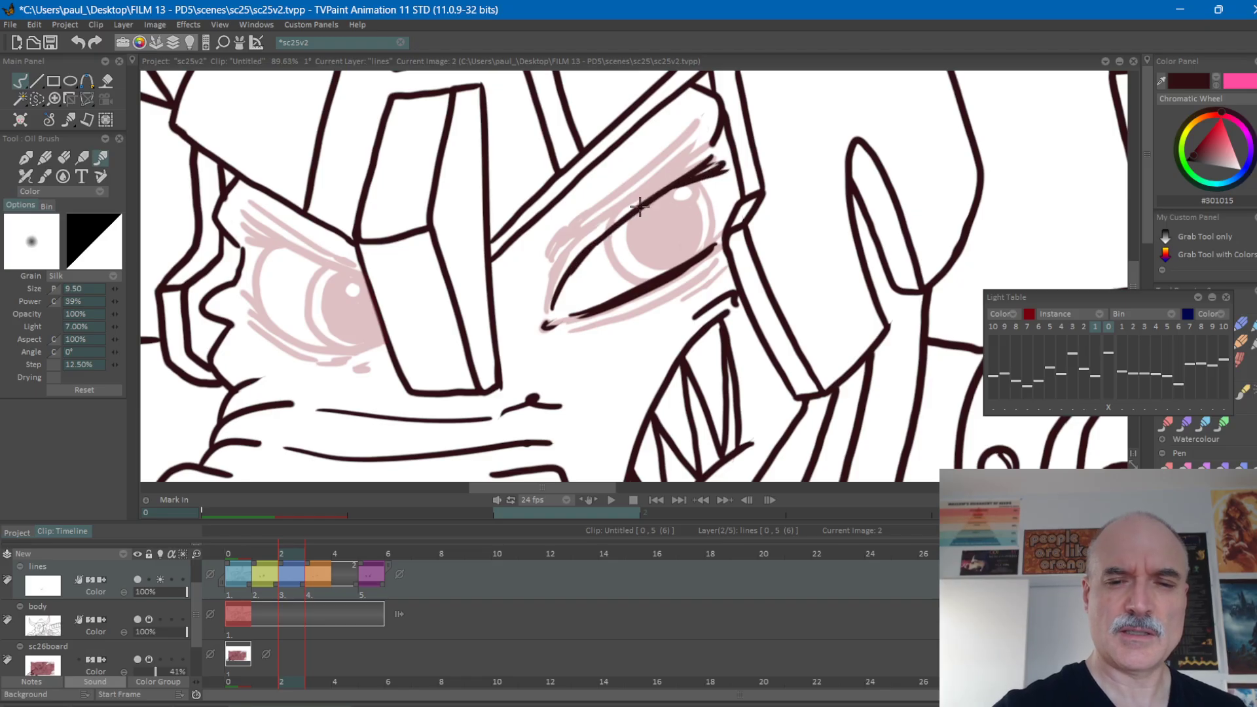
# Draw the right-hand eye's iris and highlight on frame 2 and fill the pupil in solid around the highlight.
pyautogui.moveTo(615, 226)
pyautogui.mouseDown()
pyautogui.moveTo(604, 249)
pyautogui.moveTo(627, 283)
pyautogui.mouseUp()
pyautogui.moveTo(698, 176)
pyautogui.mouseDown()
pyautogui.moveTo(715, 234)
pyautogui.moveTo(684, 278)
pyautogui.mouseUp()
pyautogui.moveTo(681, 193); pyautogui.dragTo(699, 196)
pyautogui.moveTo(633, 225)
pyautogui.mouseDown()
pyautogui.moveTo(625, 261)
pyautogui.moveTo(655, 275)
pyautogui.mouseUp()
pyautogui.moveTo(643, 195)
pyautogui.mouseDown()
pyautogui.moveTo(627, 251)
pyautogui.moveTo(704, 213)
pyautogui.moveTo(676, 265)
pyautogui.mouseUp()
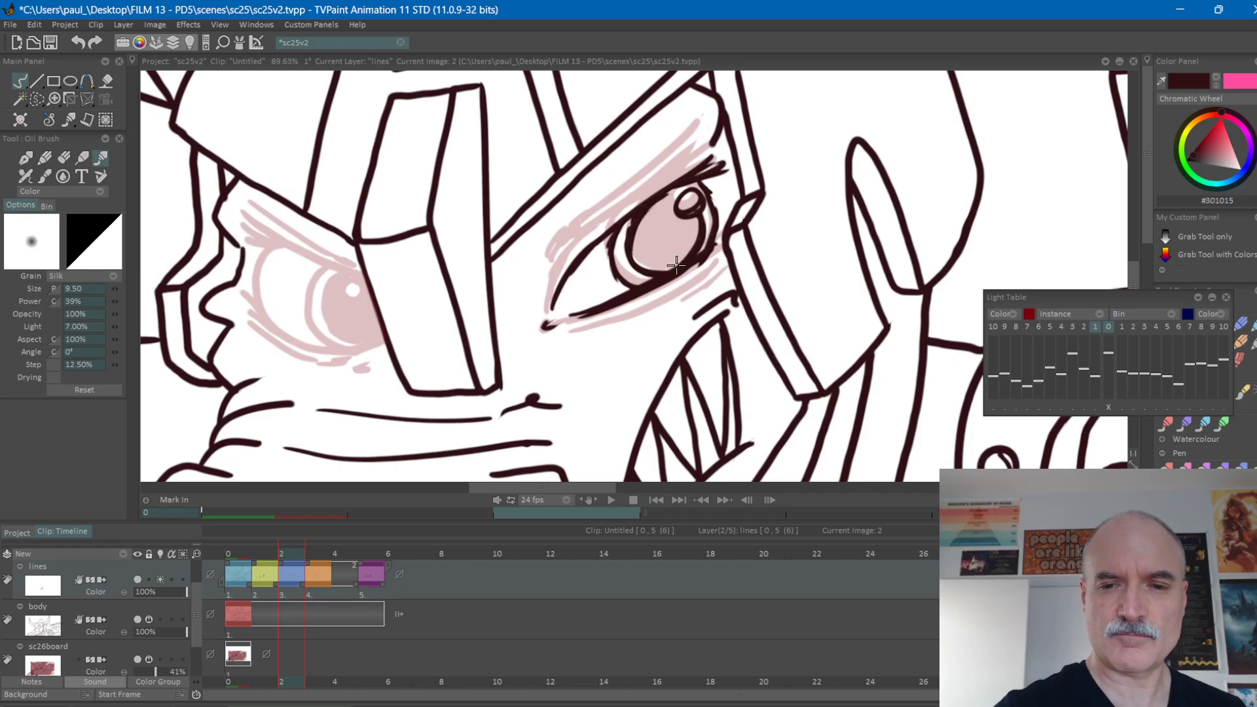
pyautogui.moveTo(679, 192)
pyautogui.mouseDown()
pyautogui.moveTo(631, 239)
pyautogui.moveTo(675, 195)
pyautogui.moveTo(634, 259)
pyautogui.moveTo(675, 213)
pyautogui.moveTo(641, 267)
pyautogui.moveTo(694, 224)
pyautogui.mouseUp()
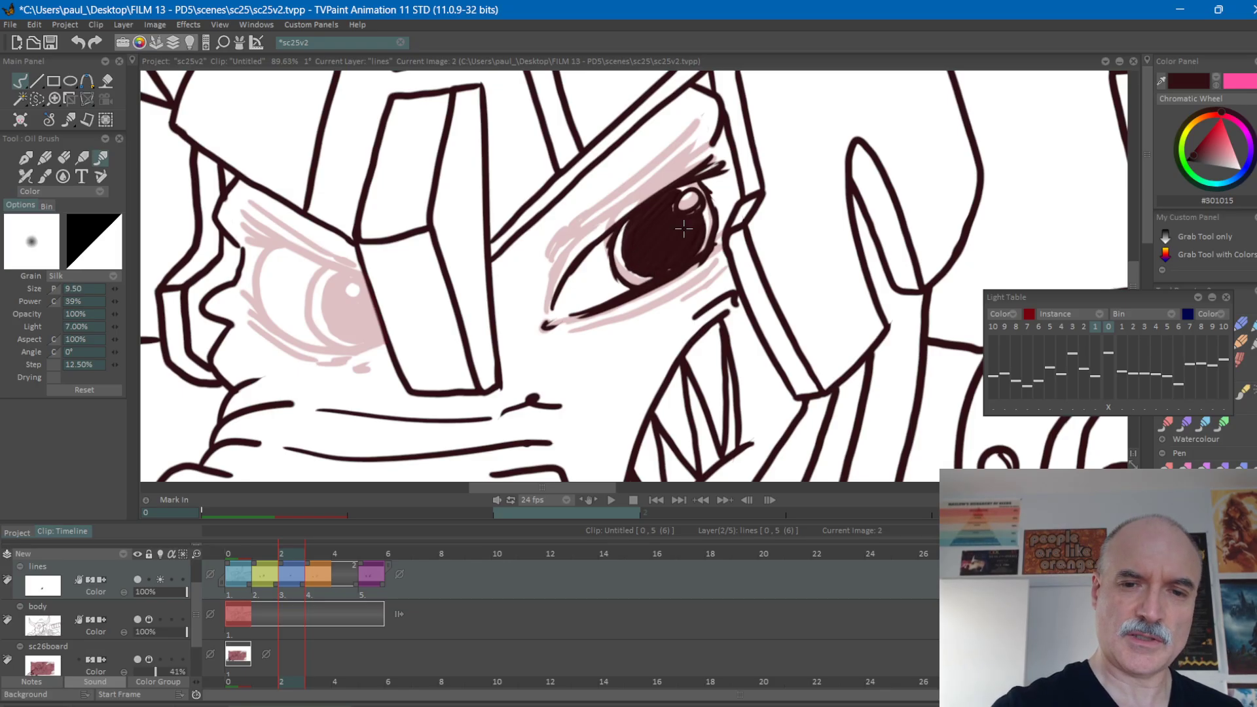
# Add the crease above the upper lid and the line beneath the lower lid of the right-hand eye on frame 2.
pyautogui.moveTo(546, 287); pyautogui.dragTo(697, 146)
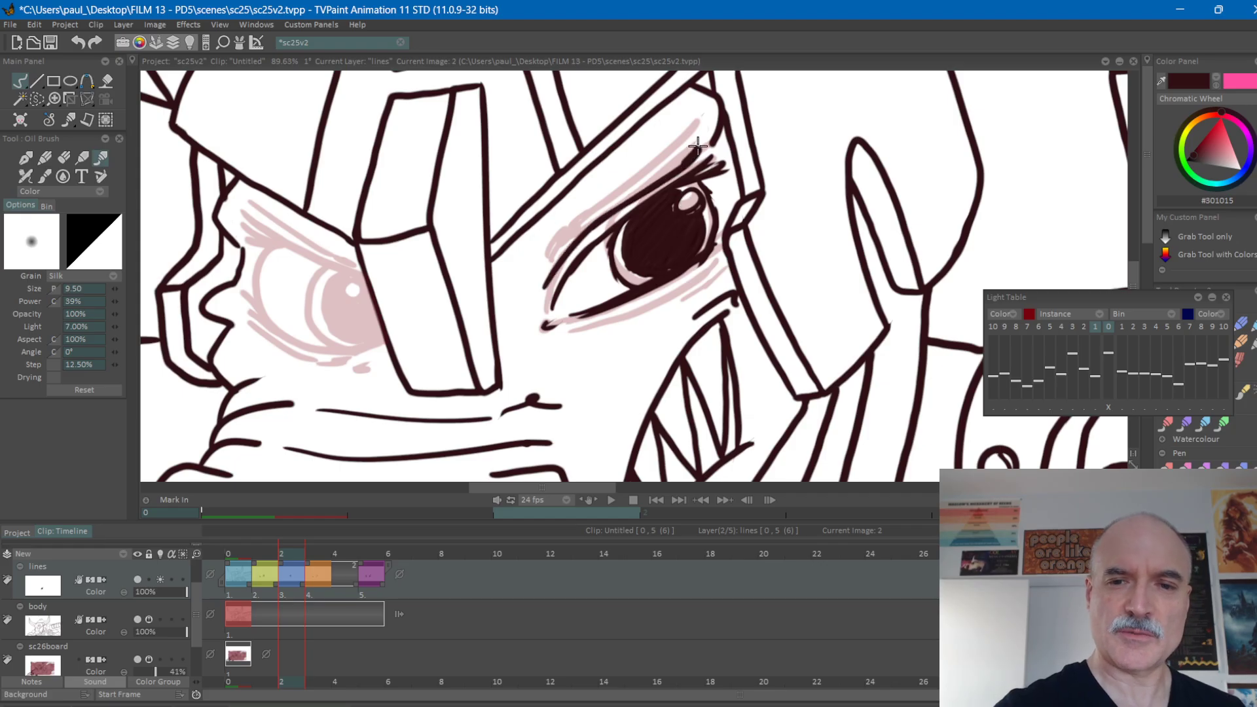
pyautogui.moveTo(575, 326); pyautogui.dragTo(717, 259)
pyautogui.moveTo(641, 306)
pyautogui.mouseDown()
pyautogui.moveTo(717, 269)
pyautogui.moveTo(638, 307)
pyautogui.mouseUp()
# Check frame 2's partly closed eye against frames 1 and 3 and turn off the lines layer's light table.
pyautogui.press('Left')
pyautogui.press('Right')
pyautogui.press('Right')
pyautogui.press('Left')
pyautogui.press('Left')
pyautogui.press('Right')
pyautogui.press('Right')
pyautogui.press('Left')
pyautogui.press('Left')
pyautogui.press('Right')
pyautogui.press('Right')
pyautogui.click(160, 579)
# Flip repeatedly through frames 1 to 3 without the light table to judge how the eye closes.
pyautogui.press('Left')
pyautogui.press('Left')
pyautogui.press('Right')
pyautogui.press('Right')
pyautogui.press('Left')
pyautogui.press('Left')
pyautogui.press('Right')
pyautogui.press('Right')
pyautogui.press('Left')
pyautogui.press('Left')
pyautogui.press('Right')
pyautogui.press('Right')
pyautogui.press('Left')
pyautogui.press('Left')
pyautogui.press('Right')
pyautogui.press('Right')
pyautogui.press('Left')
pyautogui.press('Left')
pyautogui.press('Right')
pyautogui.press('Right')
pyautogui.press('Left')
pyautogui.press('Left')
pyautogui.press('Right')
pyautogui.press('Right')
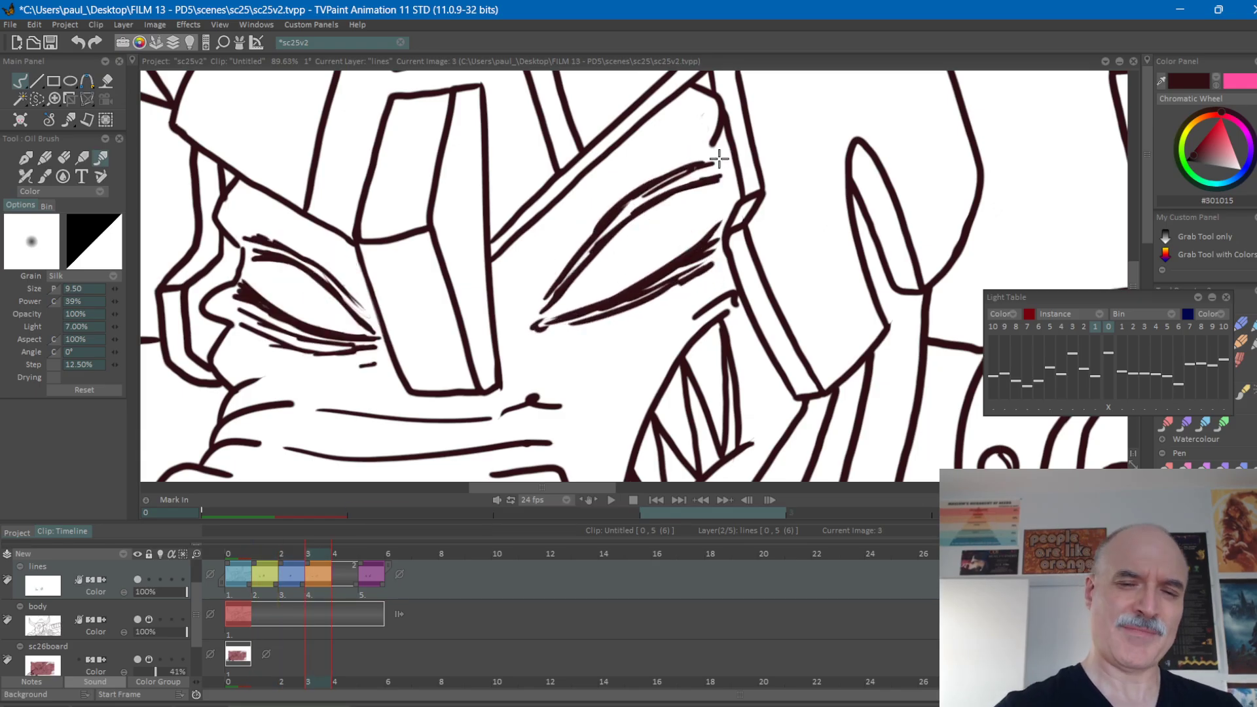
# Give frame 4 its own copy of the nearly closed eyes drawing and erase the right-hand eye's upper lid lines there.
pyautogui.click(337, 554)
pyautogui.press('e')
pyautogui.click(665, 322)
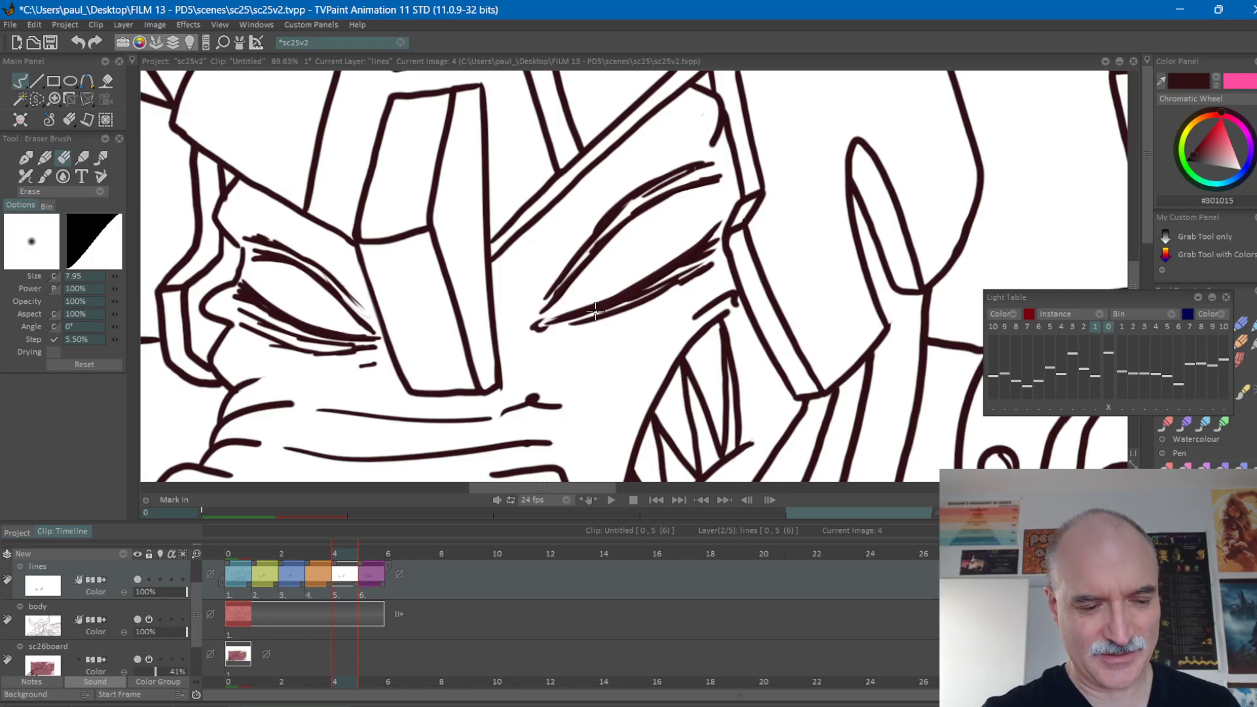
pyautogui.moveTo(692, 189)
pyautogui.mouseDown()
pyautogui.moveTo(724, 170)
pyautogui.moveTo(686, 204)
pyautogui.moveTo(717, 180)
pyautogui.moveTo(701, 170)
pyautogui.moveTo(682, 192)
pyautogui.moveTo(631, 192)
pyautogui.moveTo(568, 266)
pyautogui.moveTo(602, 245)
pyautogui.moveTo(570, 282)
pyautogui.mouseUp()
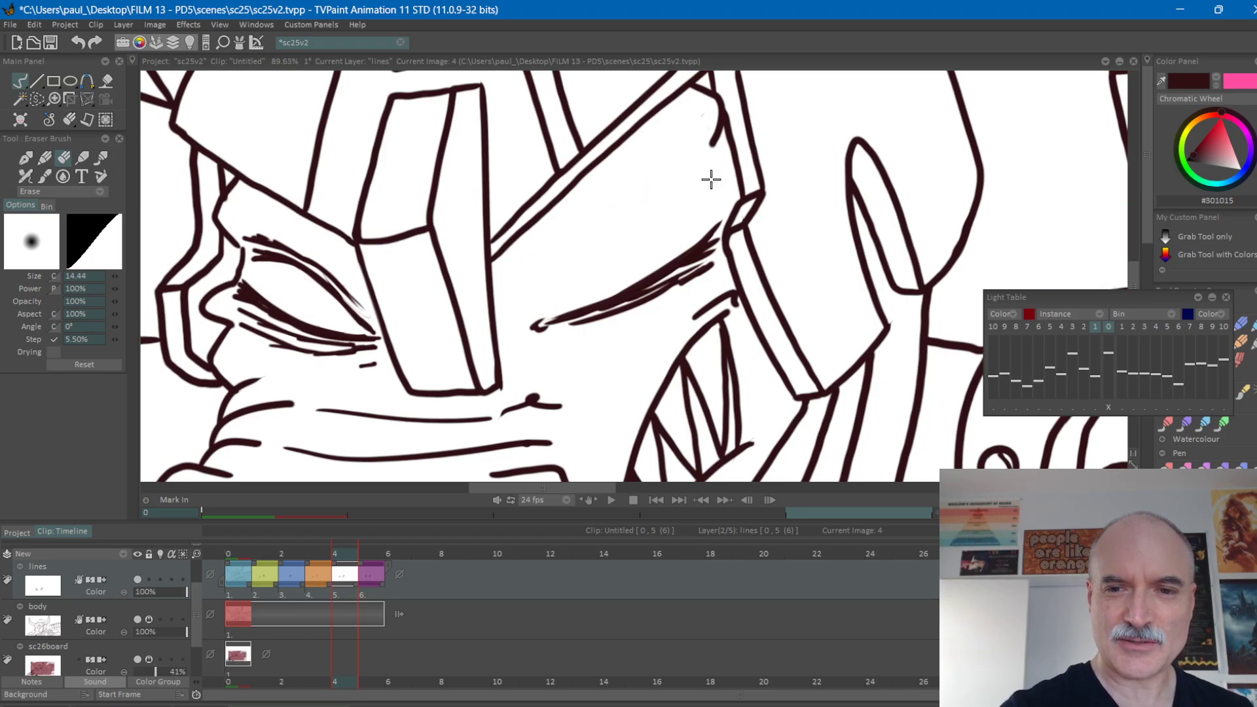
# Redraw the right-hand eye's upper lid lines slightly lower on frame 4 with the Oil Brush over the light table, and turn the light table off.
pyautogui.press('e')
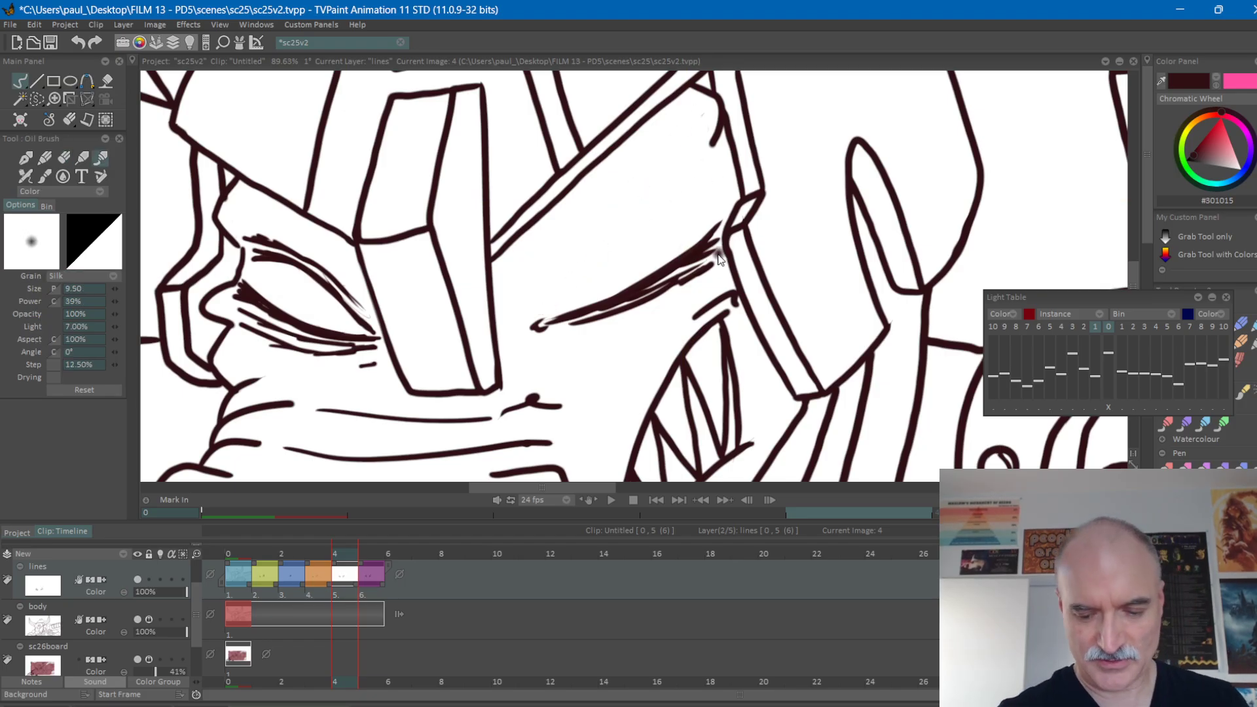
pyautogui.click(160, 580)
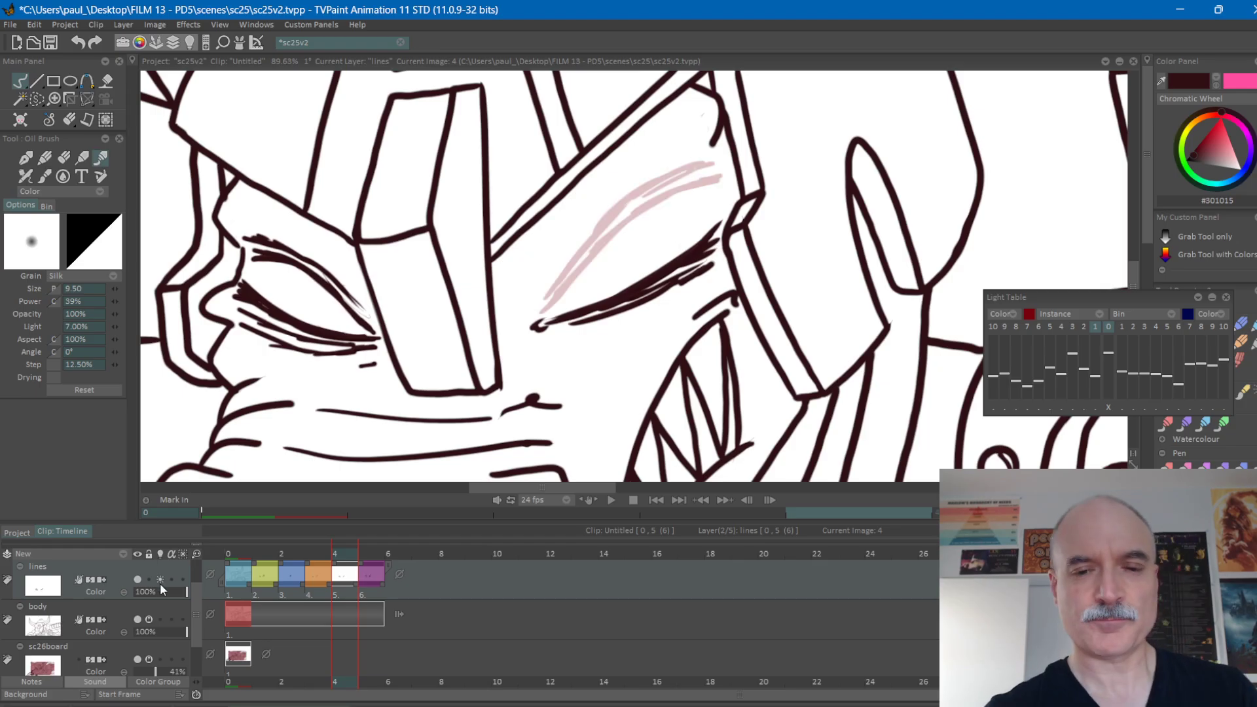
pyautogui.moveTo(538, 307)
pyautogui.mouseDown()
pyautogui.moveTo(616, 222)
pyautogui.moveTo(588, 250)
pyautogui.moveTo(694, 192)
pyautogui.moveTo(661, 200)
pyautogui.mouseUp()
pyautogui.moveTo(557, 270); pyautogui.dragTo(639, 191)
pyautogui.moveTo(589, 233)
pyautogui.mouseDown()
pyautogui.moveTo(651, 186)
pyautogui.moveTo(712, 175)
pyautogui.moveTo(551, 278)
pyautogui.mouseUp()
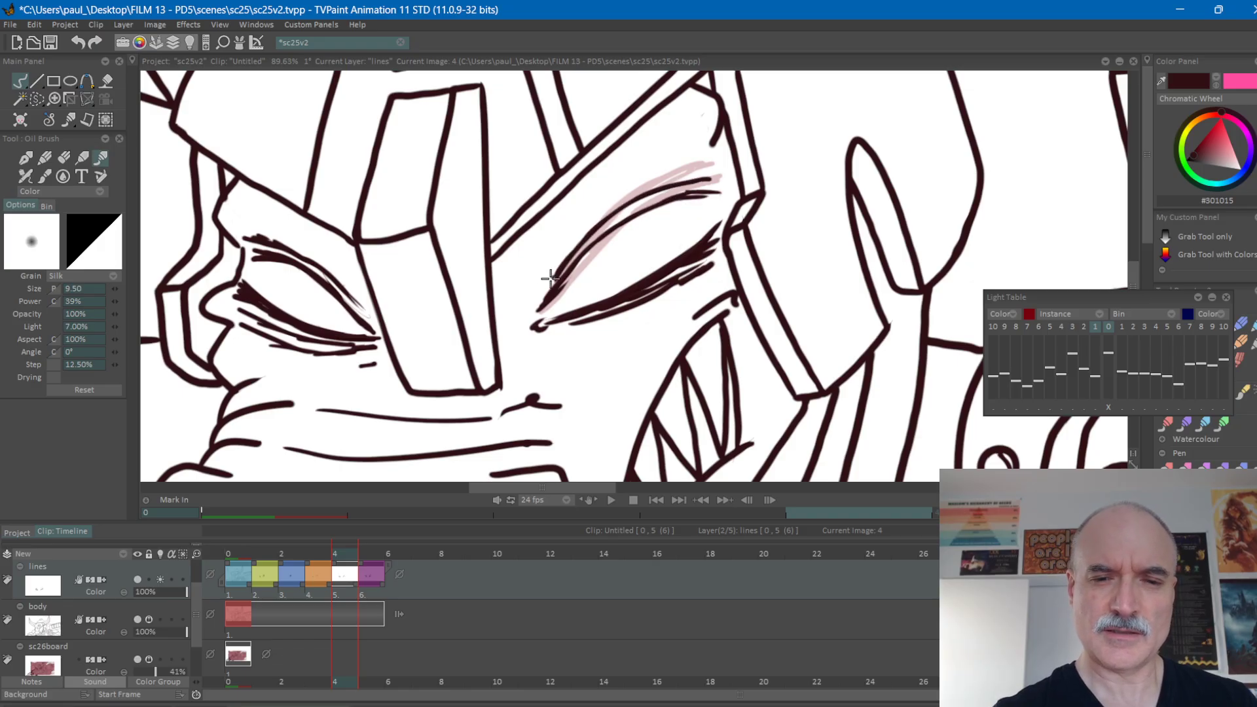
pyautogui.click(161, 581)
# Step through the neighbouring frames to compare frame 4's lowered upper lid with the drawings before and after it.
pyautogui.press('Right')
pyautogui.press('Left')
pyautogui.press('Left')
pyautogui.press('Left')
pyautogui.press('Right')
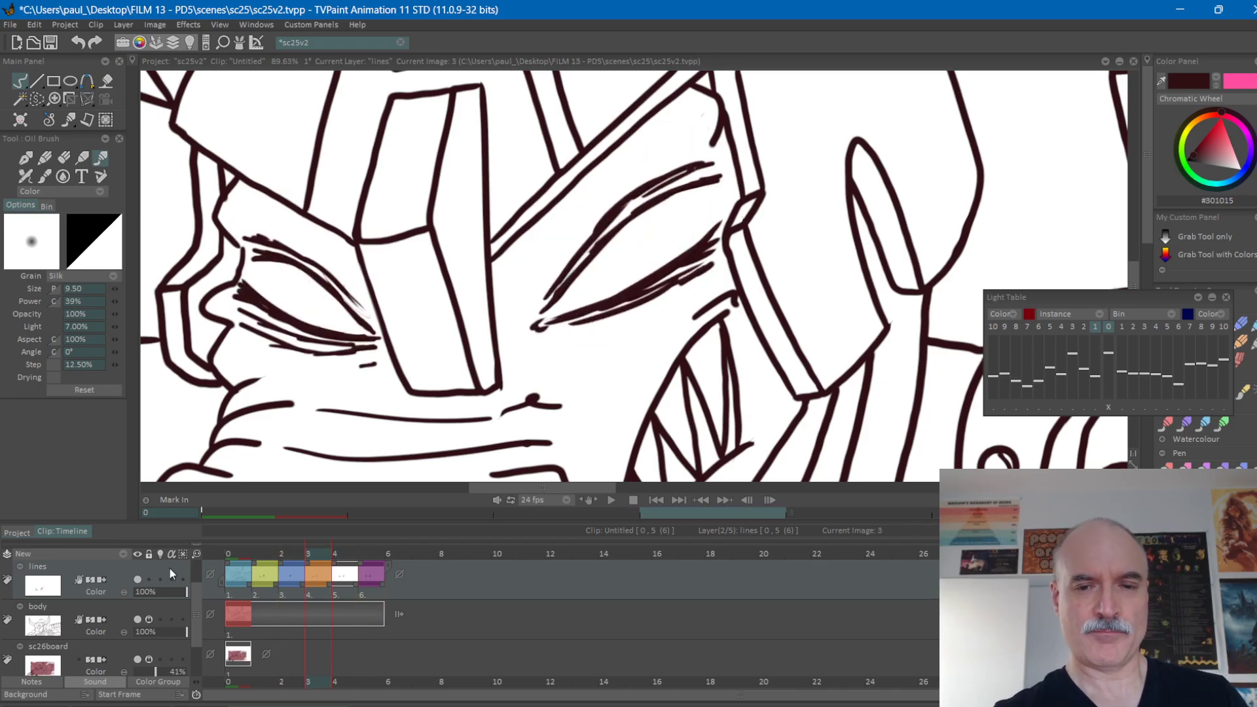
pyautogui.press('Right')
pyautogui.press('Right')
pyautogui.press('Left')
pyautogui.press('Left')
# Colour-label frame 4's drawing green, reinforce the right-hand eye's upper lid line, and check it against frame 3.
pyautogui.click(347, 553)
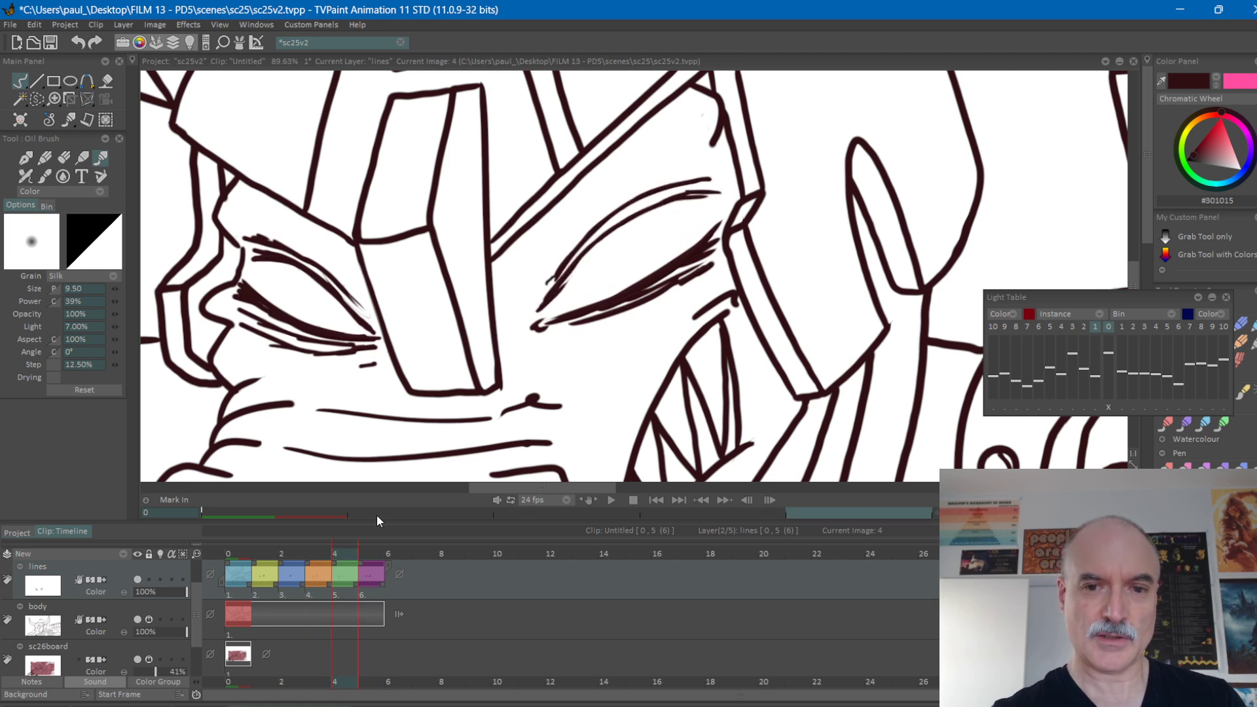
pyautogui.moveTo(571, 280)
pyautogui.mouseDown()
pyautogui.moveTo(606, 233)
pyautogui.moveTo(576, 268)
pyautogui.moveTo(678, 197)
pyautogui.moveTo(659, 206)
pyautogui.moveTo(721, 192)
pyautogui.mouseUp()
pyautogui.press('Left')
pyautogui.press('Right')
pyautogui.press('Left')
pyautogui.press('Right')
pyautogui.press('Left')
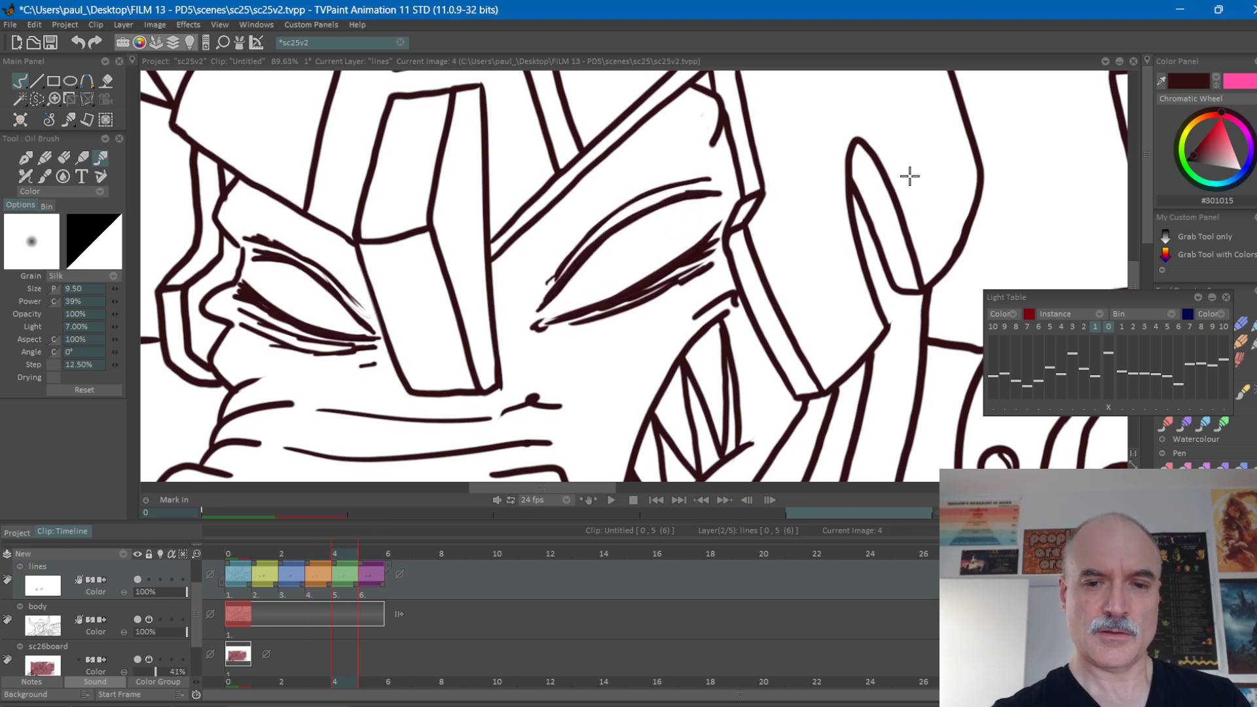
# Extend the green-labelled frame 4 drawing back over frame 3 so it replaces the orange-labelled drawing.
pyautogui.press('Right')
pyautogui.moveTo(332, 564); pyautogui.dragTo(314, 568)
# Flip repeatedly through the frames around frame 3 to judge the blink with the replaced drawing.
pyautogui.press('Left')
pyautogui.press('Left')
pyautogui.press('Left')
pyautogui.press('Right')
pyautogui.press('Right')
pyautogui.press('Left')
pyautogui.press('Left')
pyautogui.press('Right')
pyautogui.press('Right')
pyautogui.press('Left')
pyautogui.press('Left')
pyautogui.press('Right')
pyautogui.press('Right')
# Flip back and forth through frames 1 to 3 to compare the right-hand eye's in-between with its neighbours.
pyautogui.press('Left')
pyautogui.press('Left')
pyautogui.press('Right')
pyautogui.press('Right')
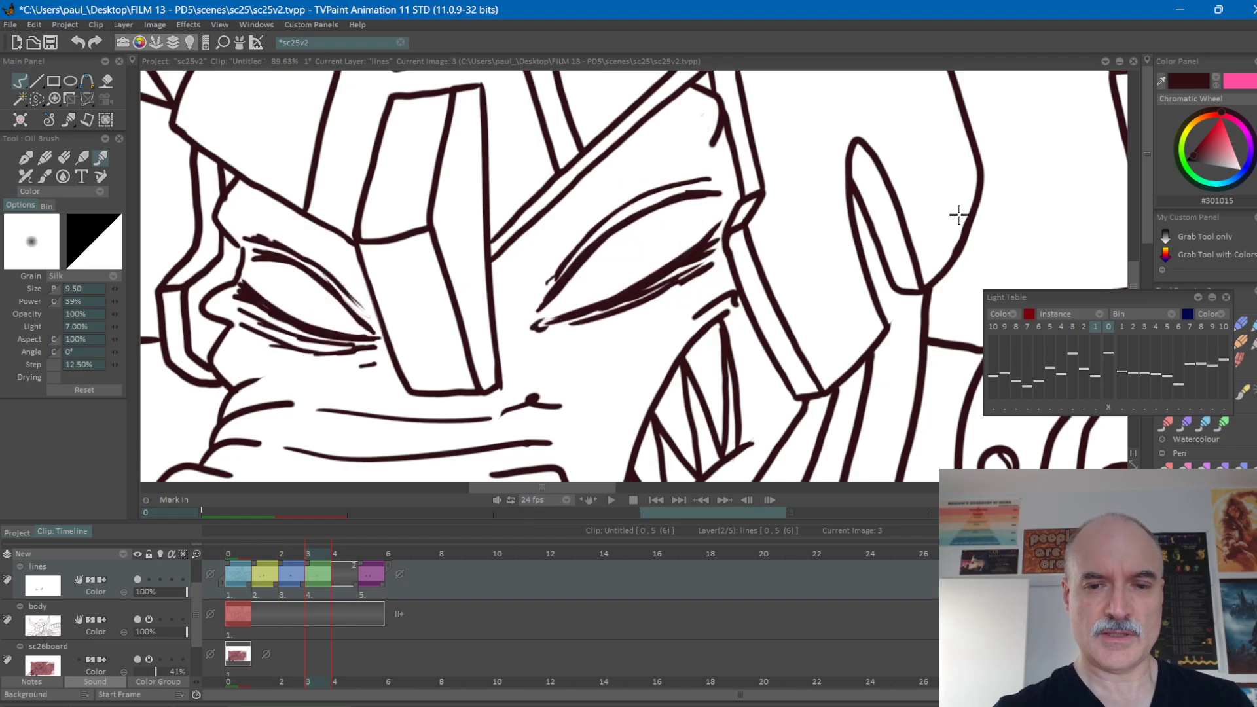
pyautogui.press('Left')
pyautogui.press('Right')
pyautogui.press('Left')
pyautogui.press('Left')
pyautogui.press('Right')
pyautogui.press('Left')
pyautogui.press('Right')
pyautogui.press('Left')
pyautogui.press('Right')
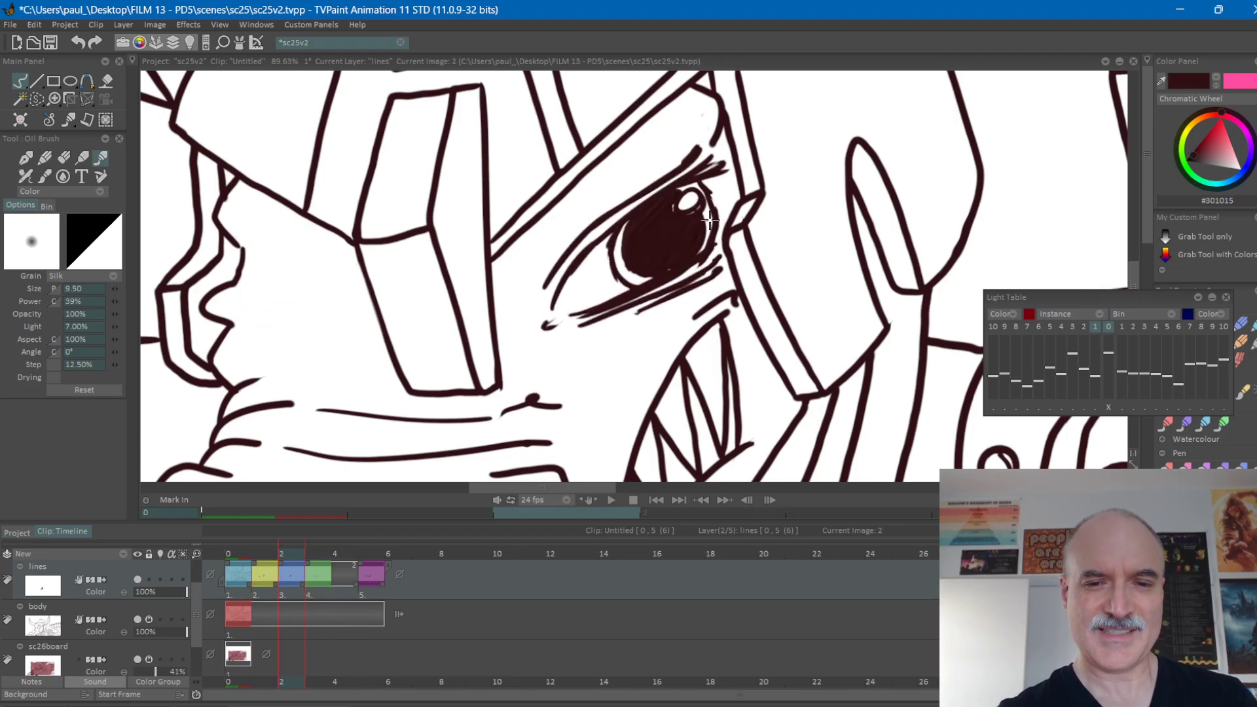
pyautogui.press('Left')
pyautogui.press('Right')
pyautogui.press('Left')
pyautogui.press('Right')
pyautogui.press('Right')
# Lasso the upper lid and iris of frame 2's right-hand eye, reshape them with a transform, apply it and deselect.
pyautogui.press('Left')
pyautogui.press('Left')
pyautogui.press('Right')
pyautogui.press('Right')
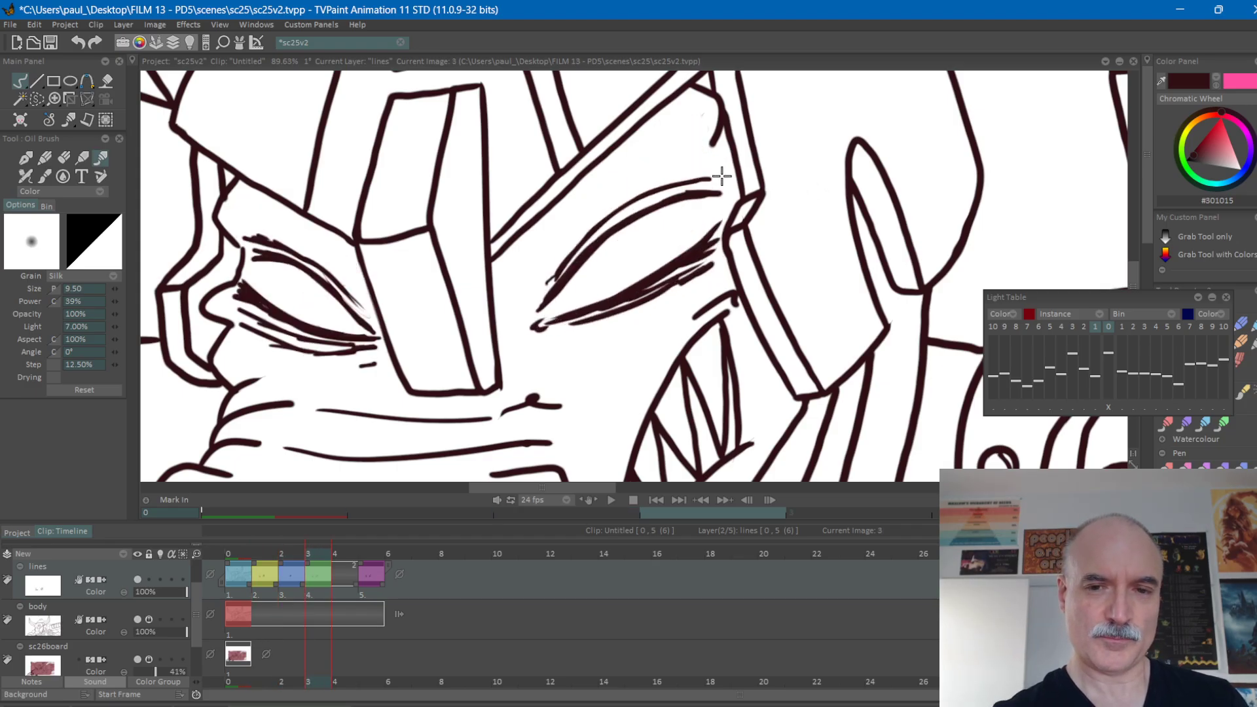
pyautogui.press('s')
pyautogui.press('Left')
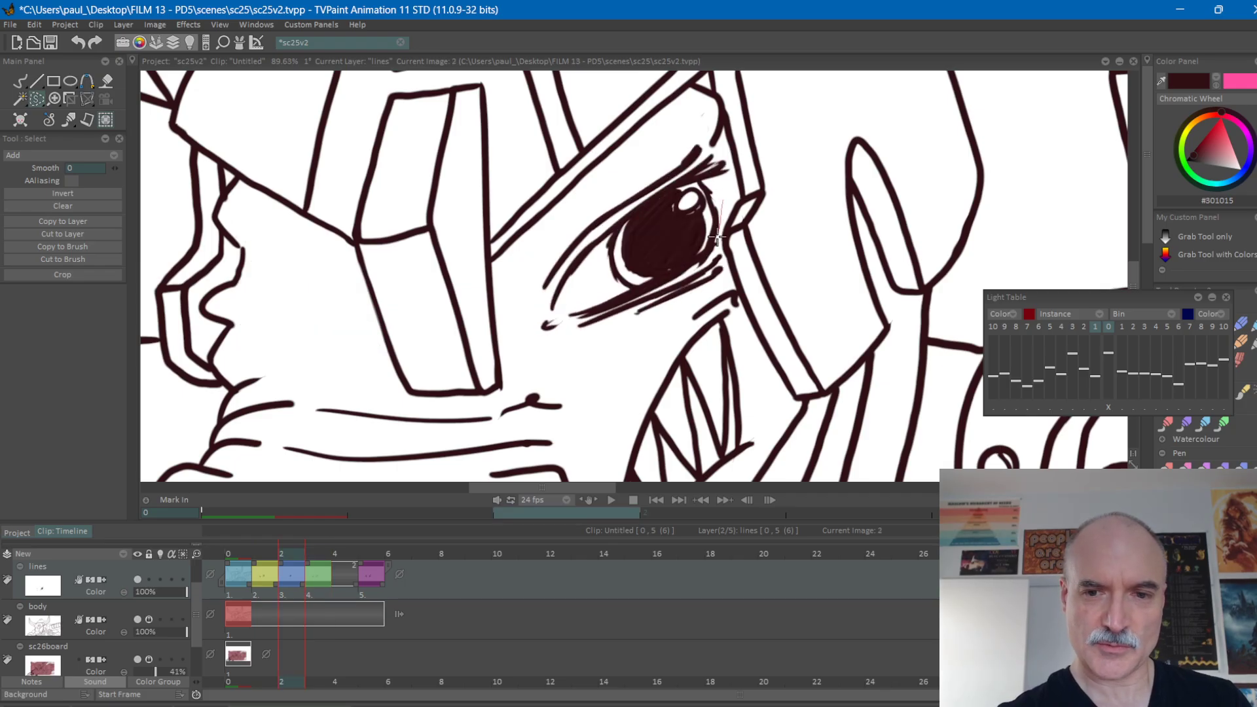
pyautogui.moveTo(566, 309)
pyautogui.mouseDown()
pyautogui.moveTo(592, 187)
pyautogui.moveTo(701, 142)
pyautogui.moveTo(707, 245)
pyautogui.mouseUp()
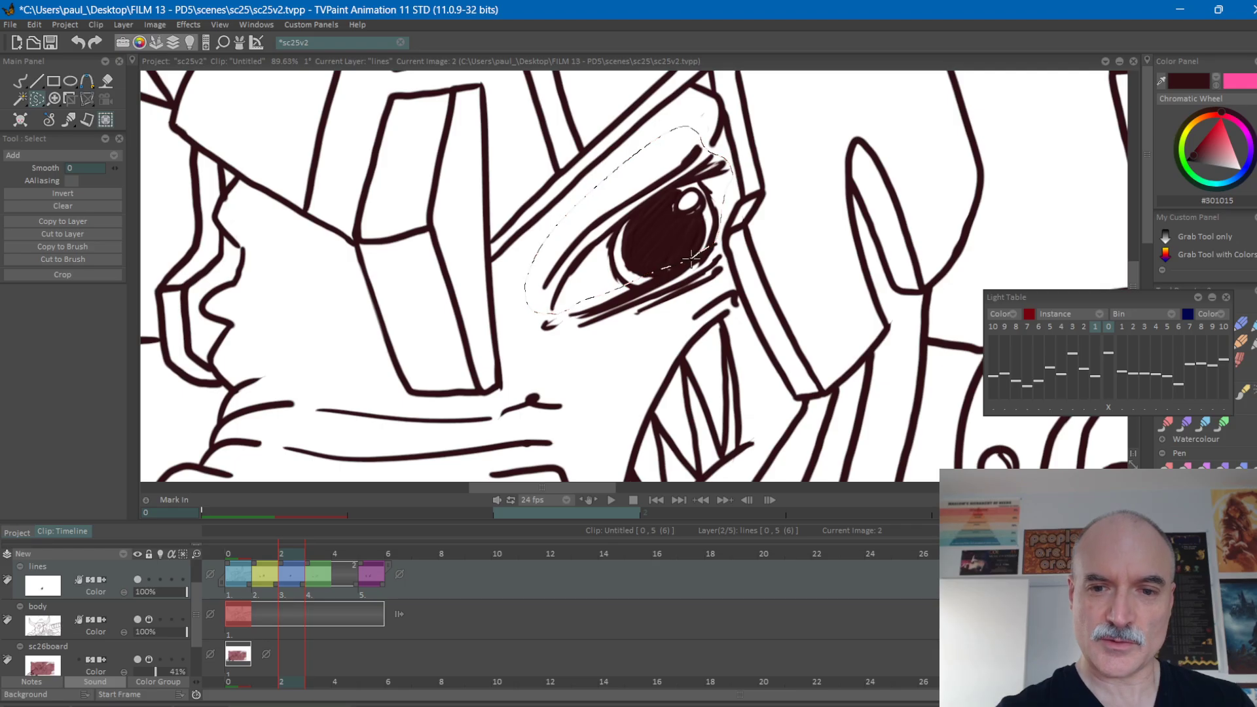
pyautogui.moveTo(593, 284); pyautogui.dragTo(596, 282)
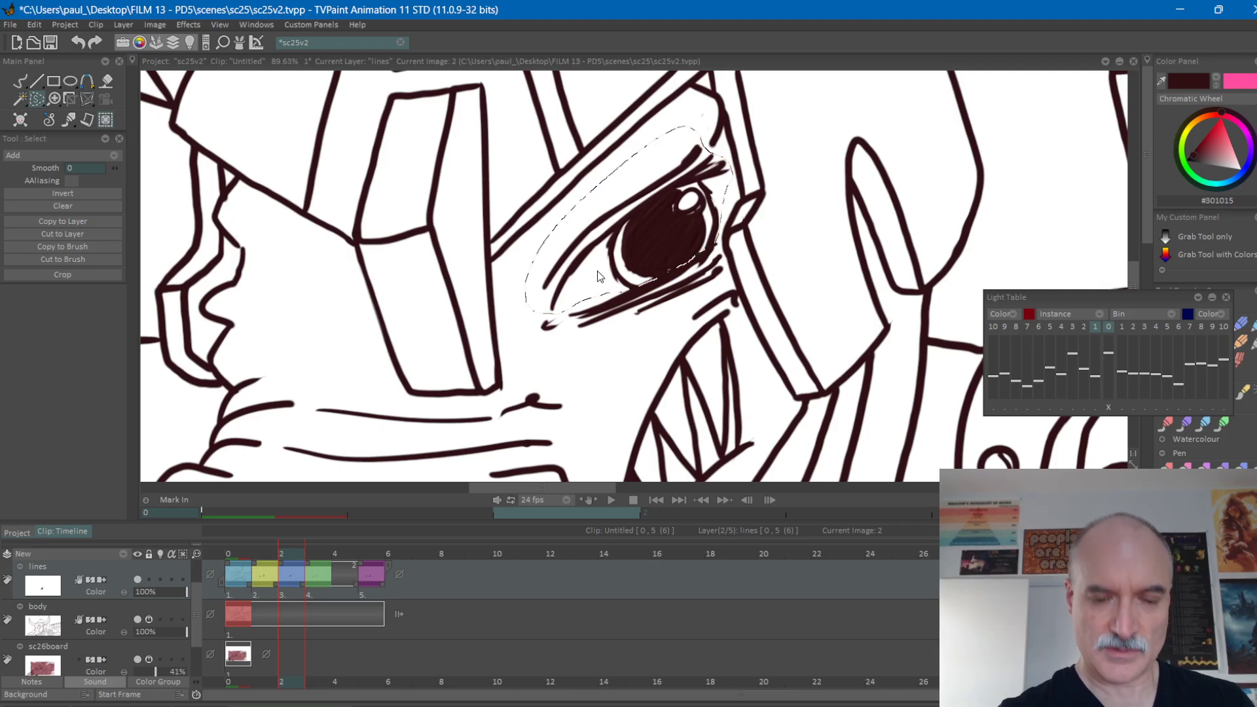
pyautogui.hotkey('ctrl', 't')
pyautogui.hotkey('ctrl', 't')
pyautogui.moveTo(629, 127); pyautogui.dragTo(628, 117)
pyautogui.moveTo(735, 215); pyautogui.dragTo(736, 219)
pyautogui.moveTo(734, 119); pyautogui.dragTo(733, 113)
pyautogui.moveTo(734, 217); pyautogui.dragTo(735, 219)
pyautogui.click(107, 357)
pyautogui.hotkey('ctrl', 'd')
pyautogui.press('b')
# Flip between frames 1, 2 and 3 to judge the transformed upper lid and iris.
pyautogui.press('Left')
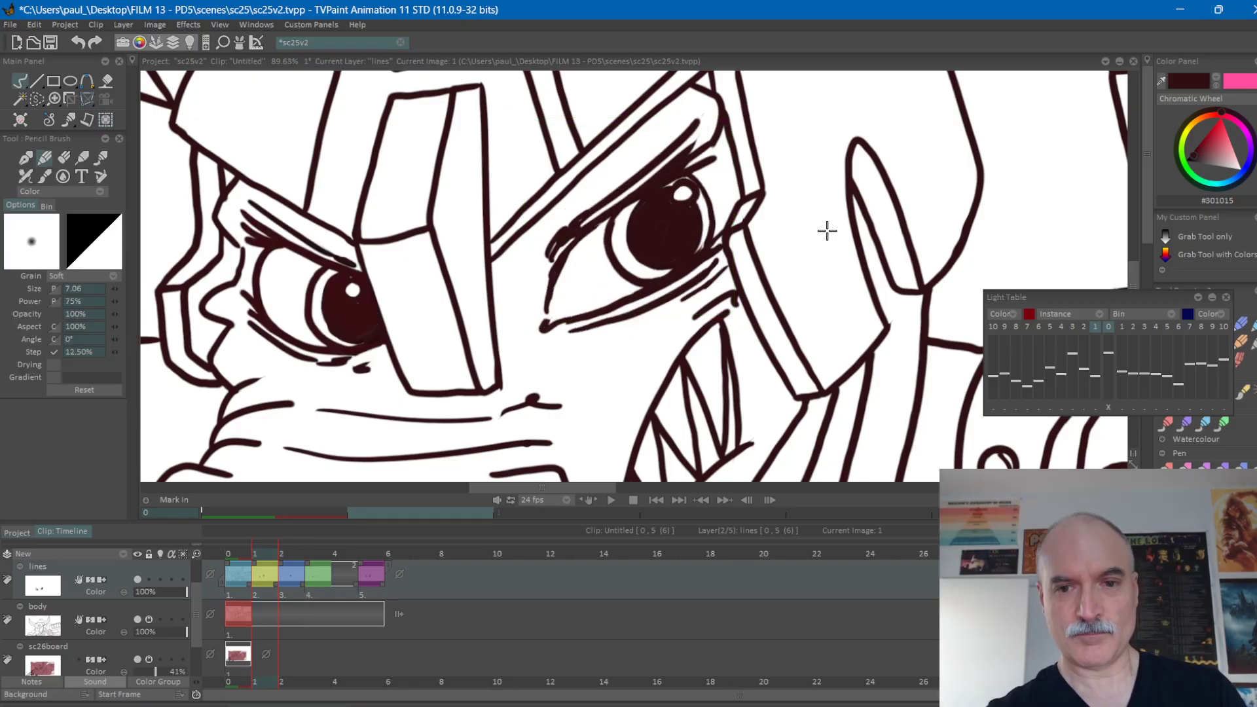
pyautogui.press('Right')
pyautogui.press('Right')
pyautogui.press('Left')
pyautogui.press('Left')
pyautogui.press('Right')
pyautogui.press('Right')
pyautogui.press('Left')
pyautogui.press('Left')
pyautogui.press('Right')
pyautogui.press('Right')
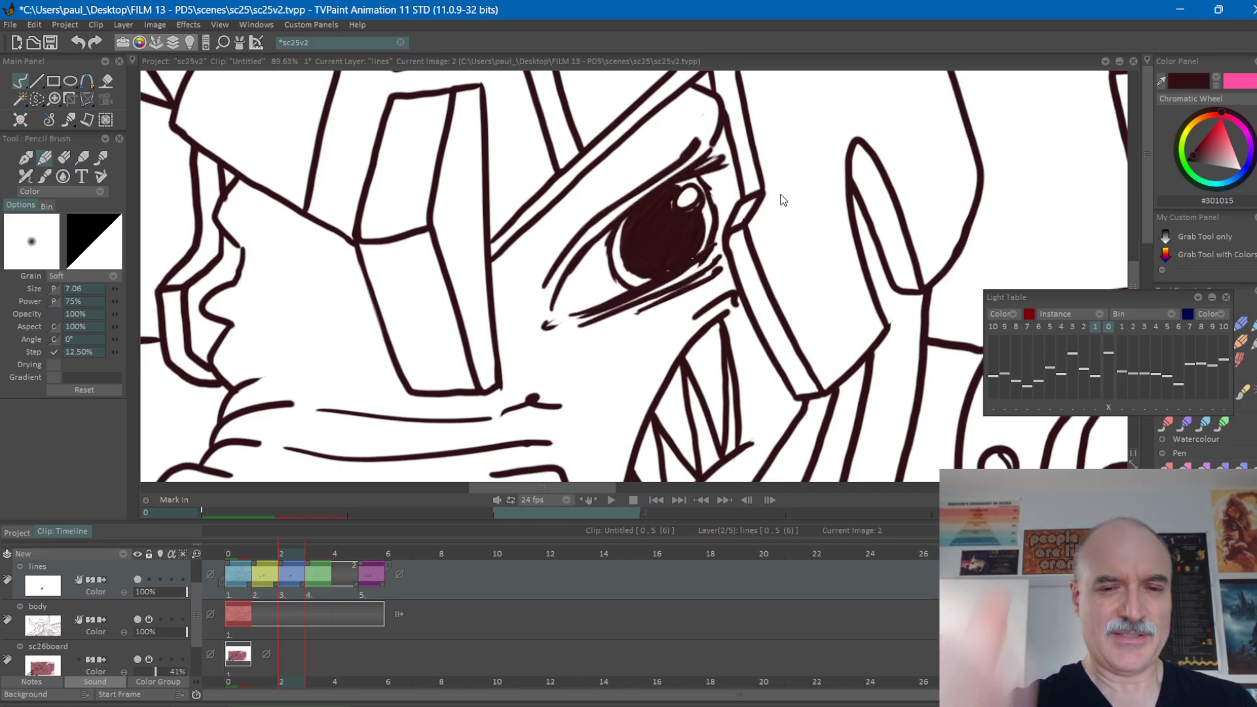
# Trim and repaint the pupil's outer edge on frame 2's right-hand eye and check it against frame 1.
pyautogui.press('e')
pyautogui.moveTo(633, 273)
pyautogui.mouseDown()
pyautogui.moveTo(622, 261)
pyautogui.moveTo(639, 208)
pyautogui.mouseUp()
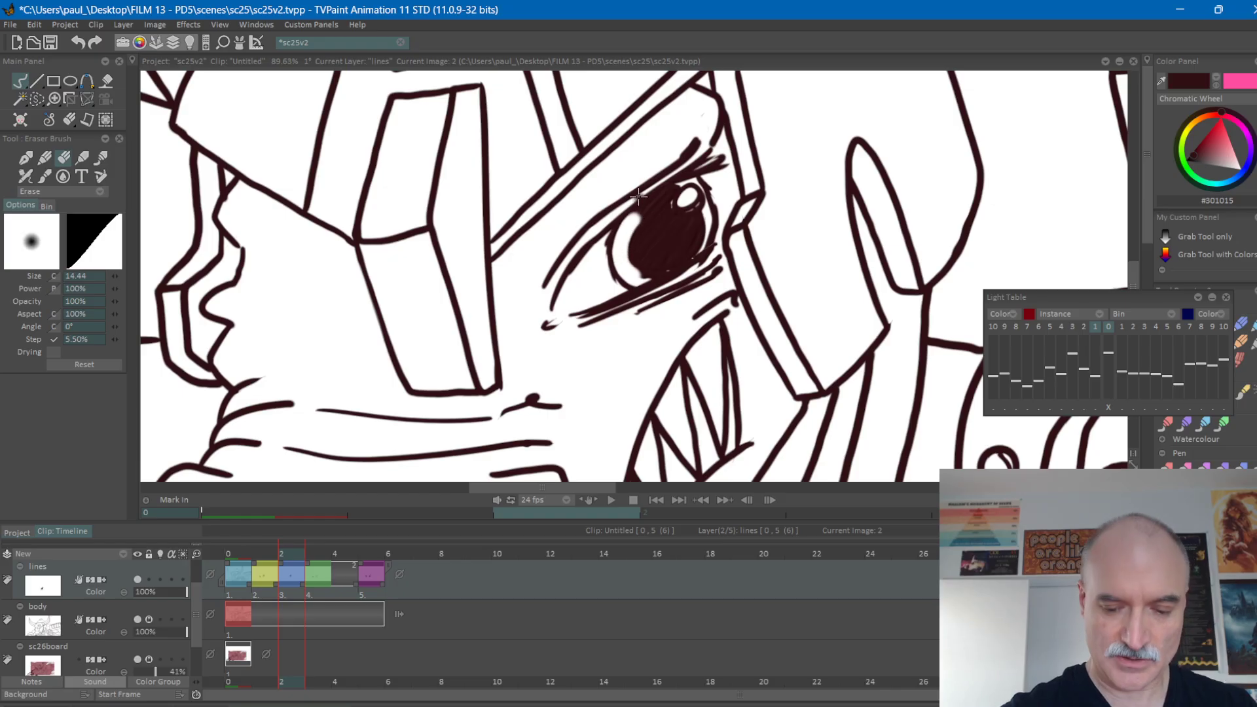
pyautogui.press('n')
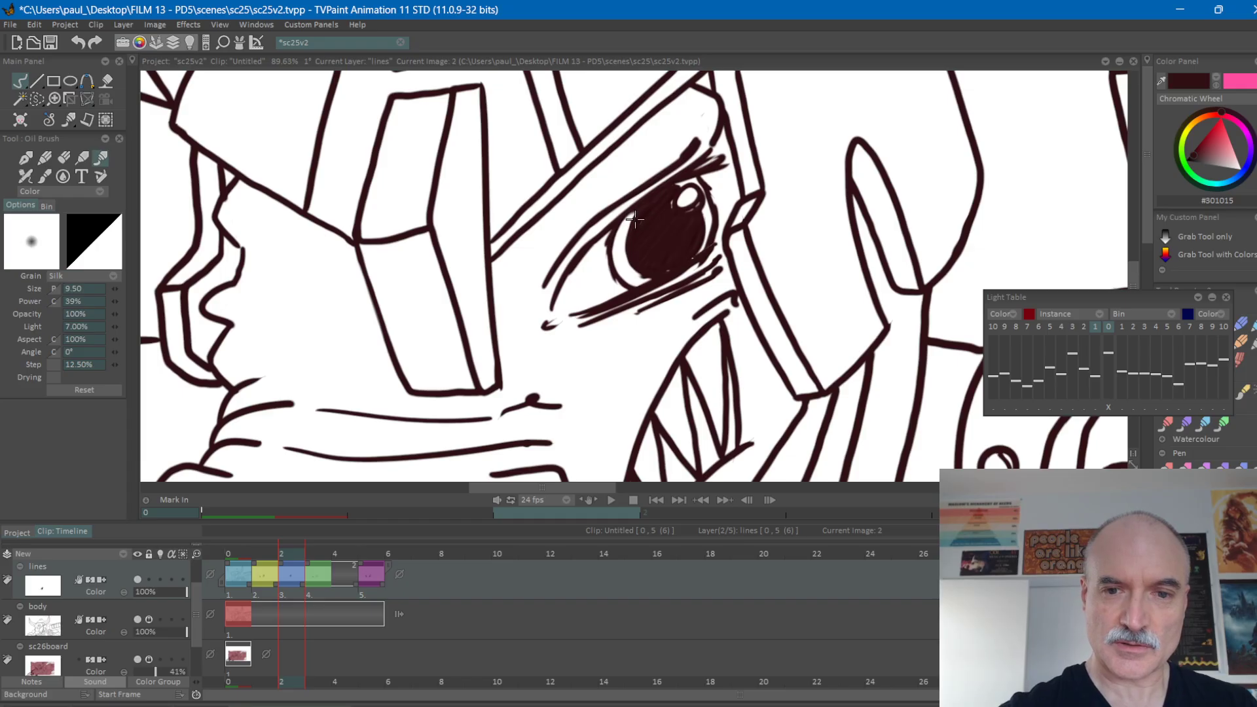
pyautogui.press('Left')
pyautogui.press('Right')
pyautogui.press('Left')
pyautogui.press('Right')
pyautogui.press('Left')
pyautogui.press('Right')
pyautogui.press('Left')
pyautogui.press('Right')
pyautogui.press('Left')
pyautogui.press('Right')
pyautogui.press('Left')
pyautogui.press('Right')
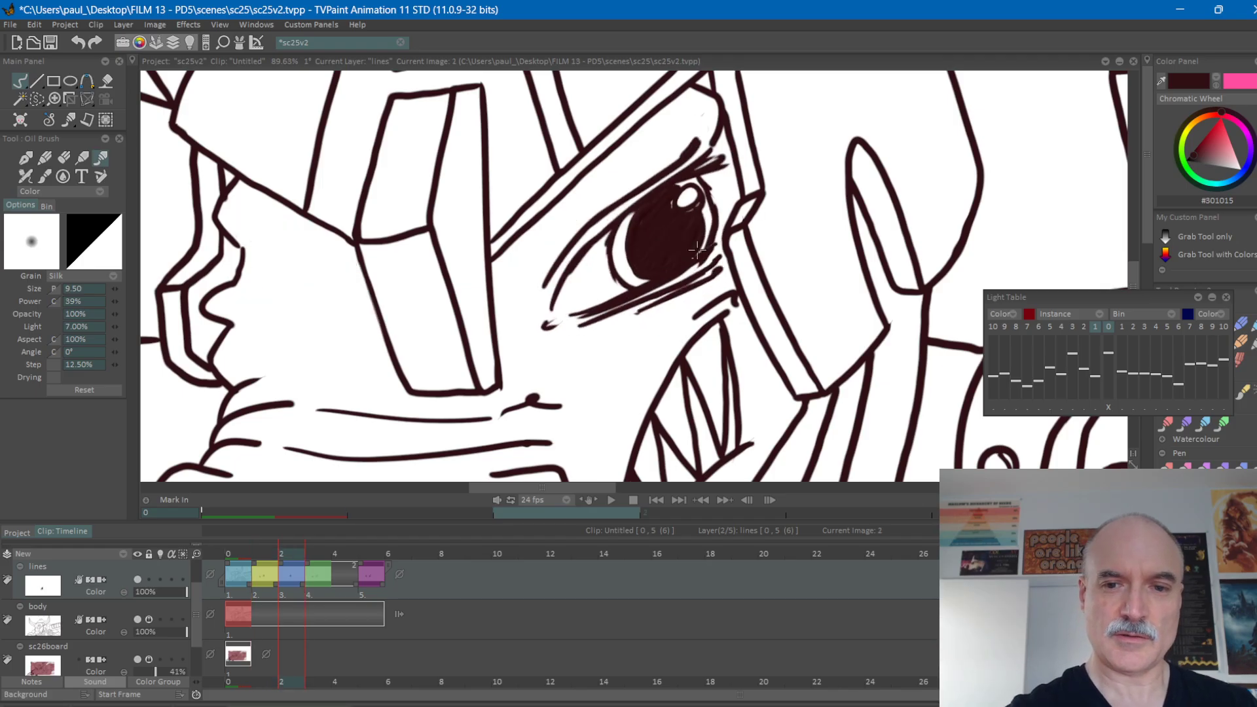
# Flip repeatedly through the frames around frame 2 to judge the cleaned-up right-hand eye in motion.
pyautogui.press('Left')
pyautogui.press('Right')
pyautogui.press('Right')
pyautogui.press('Left')
pyautogui.press('Left')
pyautogui.press('Right')
pyautogui.press('Right')
pyautogui.press('Left')
pyautogui.press('Left')
pyautogui.press('Right')
pyautogui.press('Right')
pyautogui.press('Left')
pyautogui.press('Left')
pyautogui.press('Left')
pyautogui.press('Right')
pyautogui.press('Right')
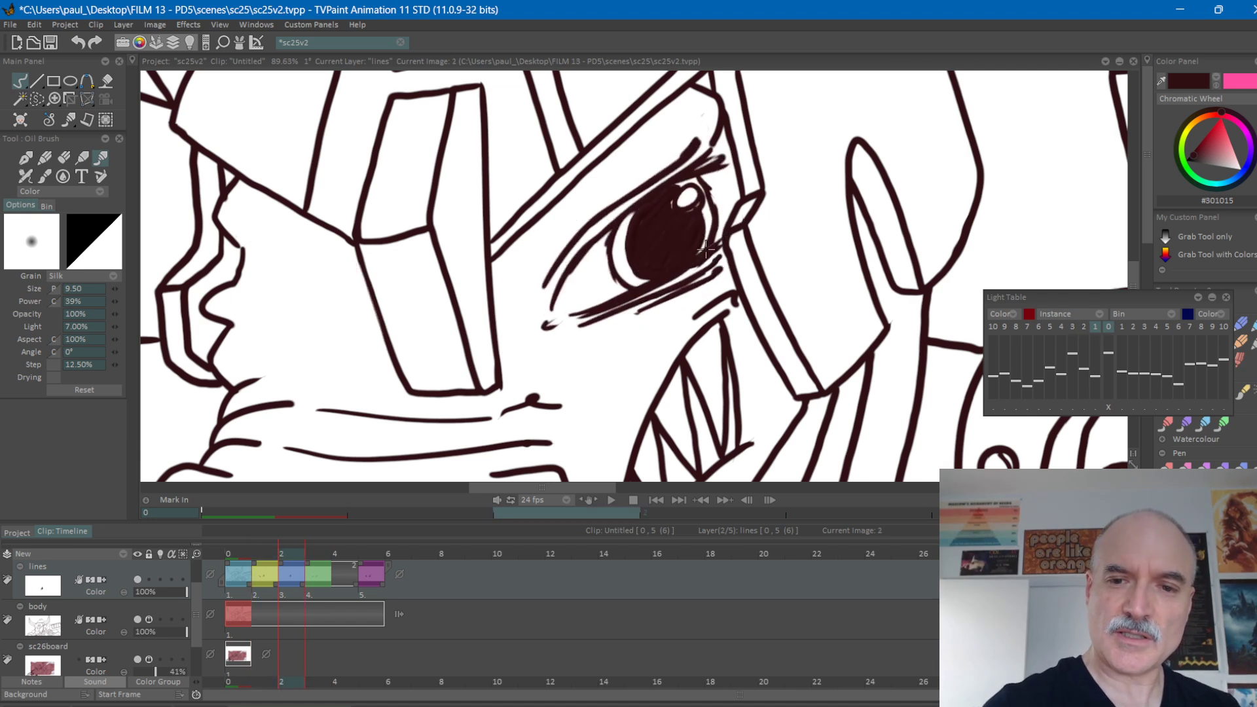
pyautogui.press('Left')
pyautogui.press('Right')
pyautogui.press('Right')
pyautogui.press('Left')
pyautogui.press('Left')
pyautogui.press('Right')
pyautogui.press('Right')
pyautogui.press('Left')
pyautogui.press('Left')
pyautogui.press('Right')
# Show the previous and next drawings on the lines layer's light table and draw the left-hand eye's lower lid on frame 2.
pyautogui.click(161, 580)
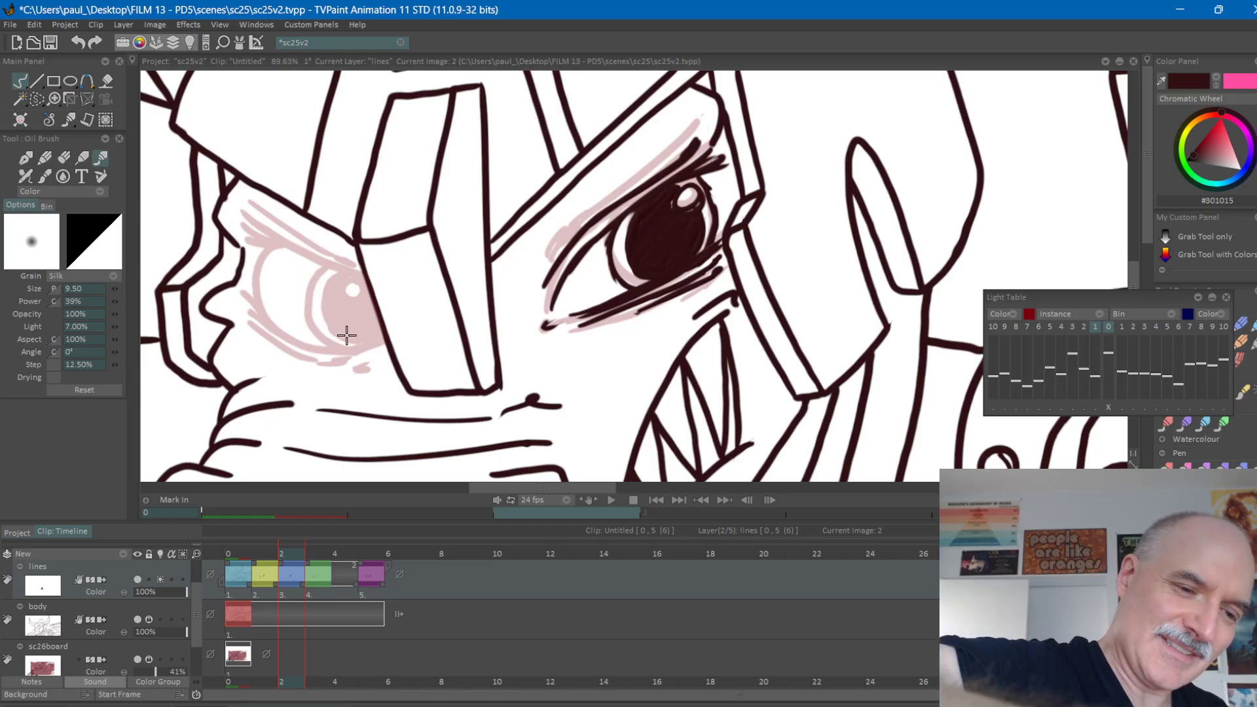
pyautogui.press('Left')
pyautogui.press('Right')
pyautogui.press('Right')
pyautogui.press('Left')
pyautogui.press('Left')
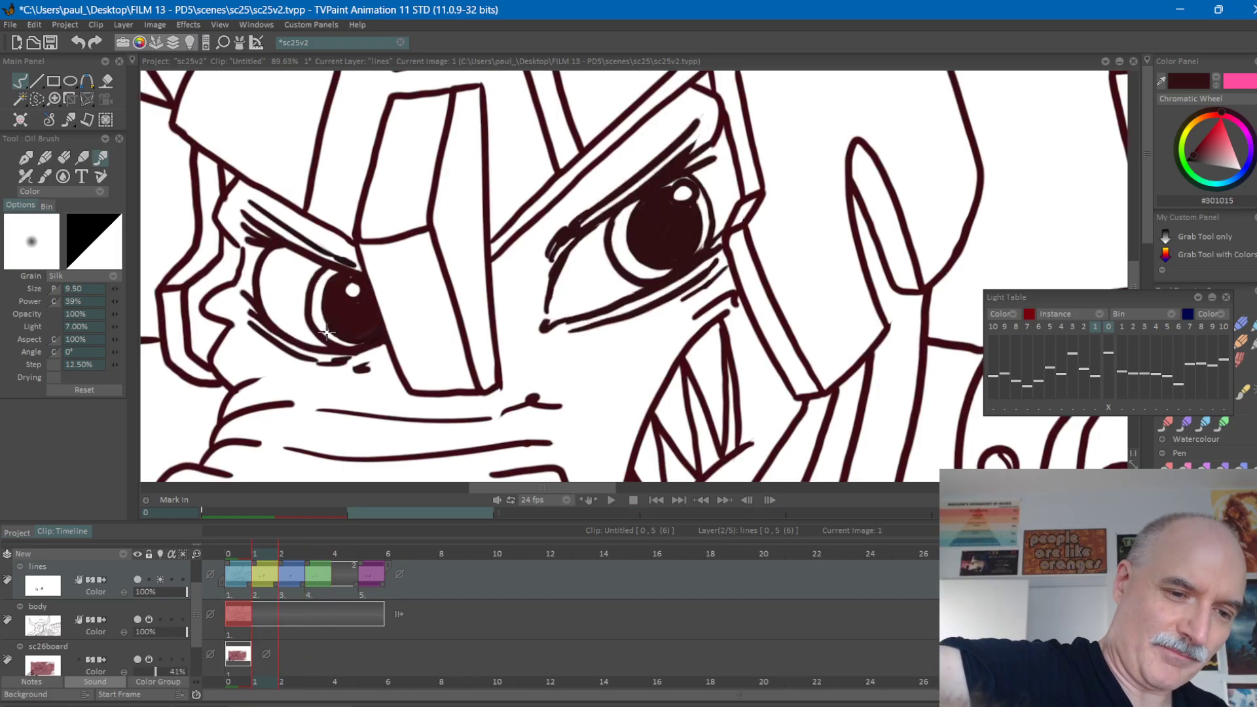
pyautogui.press('Right')
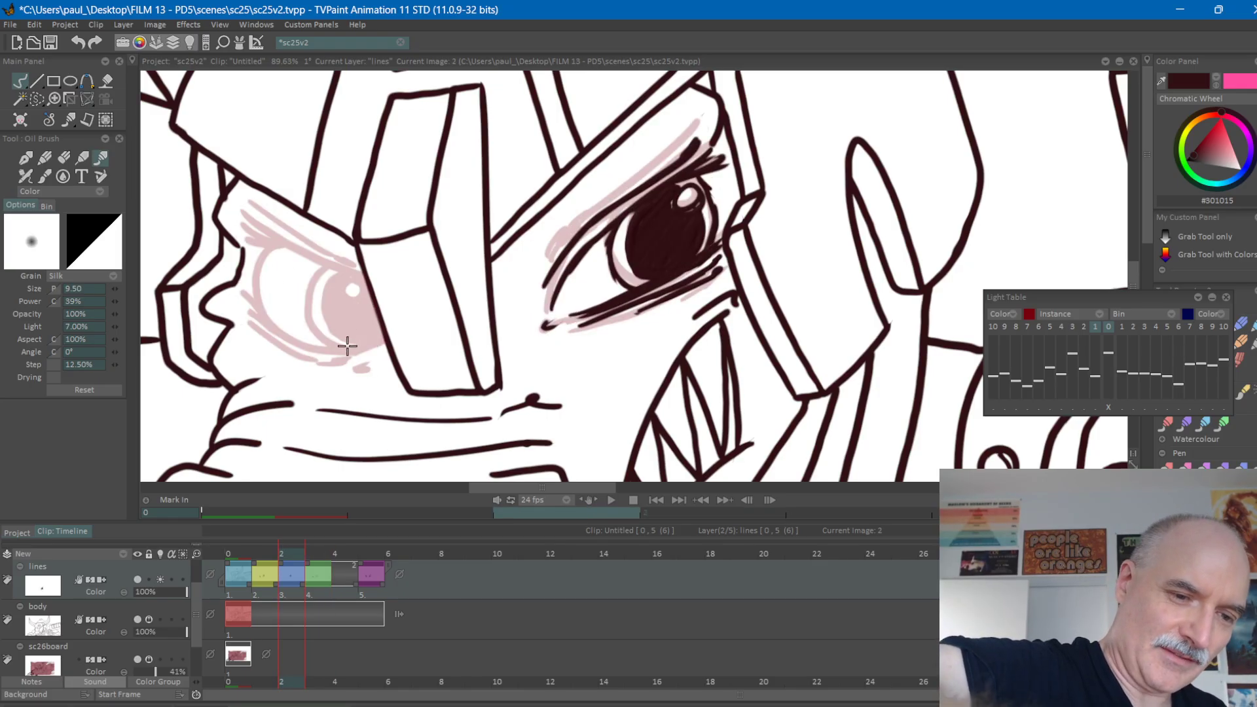
pyautogui.click(1122, 327)
pyautogui.moveTo(374, 344)
pyautogui.mouseDown()
pyautogui.moveTo(291, 333)
pyautogui.moveTo(233, 296)
pyautogui.moveTo(277, 339)
pyautogui.moveTo(377, 365)
pyautogui.mouseUp()
pyautogui.press('Left')
pyautogui.press('Right')
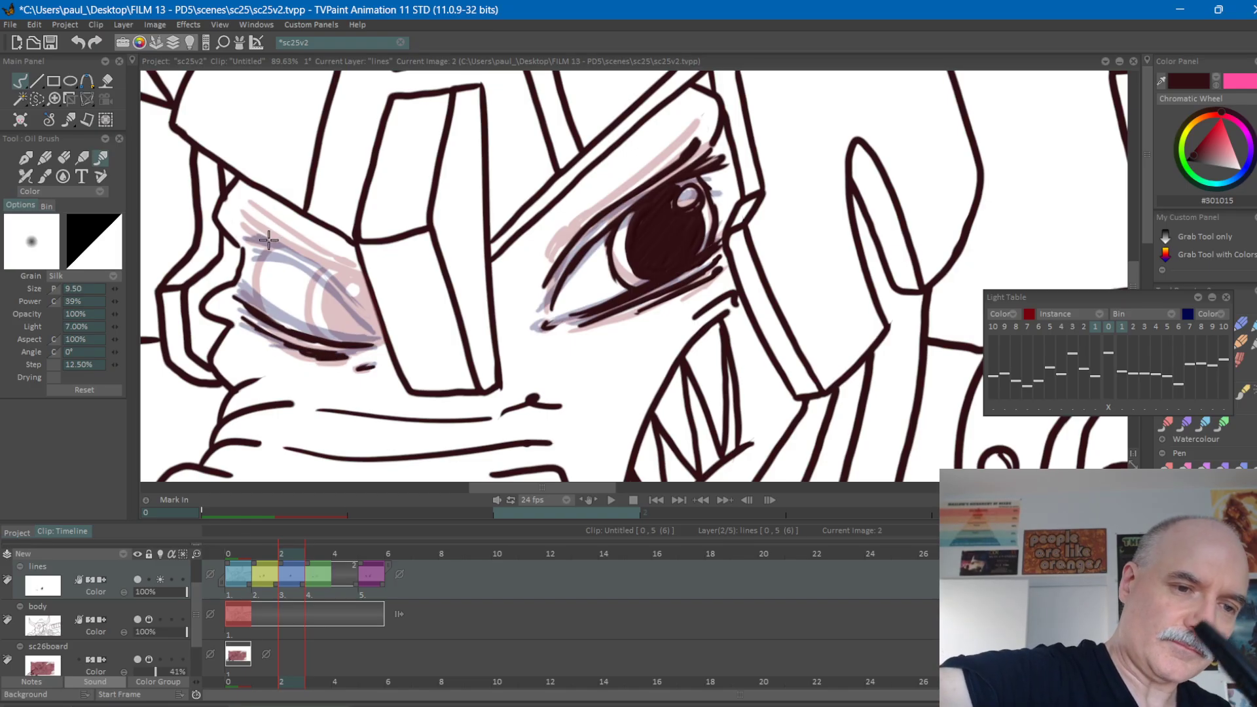
# Draw the left-hand eye's upper lid line on frame 2 and check it against the neighbouring frames.
pyautogui.moveTo(262, 238)
pyautogui.mouseDown()
pyautogui.moveTo(317, 279)
pyautogui.moveTo(329, 271)
pyautogui.moveTo(351, 294)
pyautogui.mouseUp()
pyautogui.press('Left')
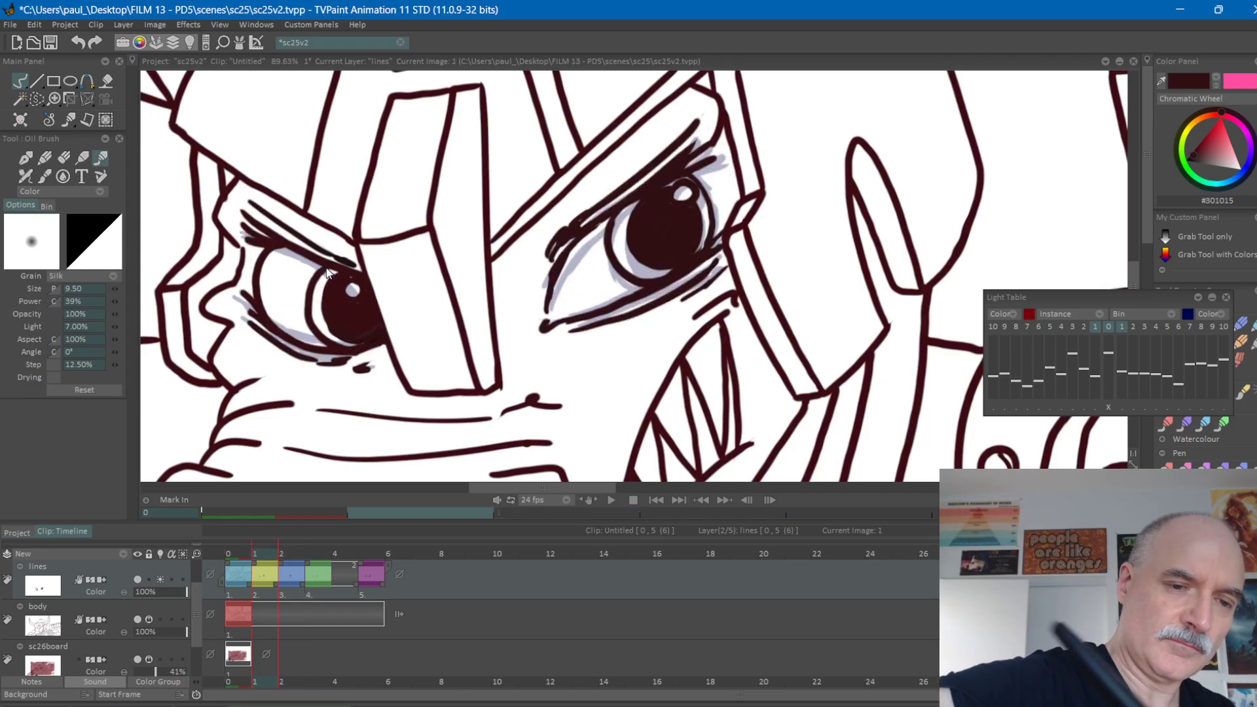
pyautogui.press('Right')
pyautogui.press('Right')
pyautogui.press('Left')
pyautogui.press('Left')
# Switch off the lines layer's light table and flip through the frames to examine the left-hand eye's lid movement.
pyautogui.click(160, 579)
pyautogui.press('Left')
pyautogui.press('Right')
pyautogui.press('Right')
pyautogui.press('Right')
pyautogui.press('Left')
pyautogui.press('Left')
pyautogui.press('Right')
pyautogui.press('Right')
pyautogui.press('Left')
pyautogui.press('Left')
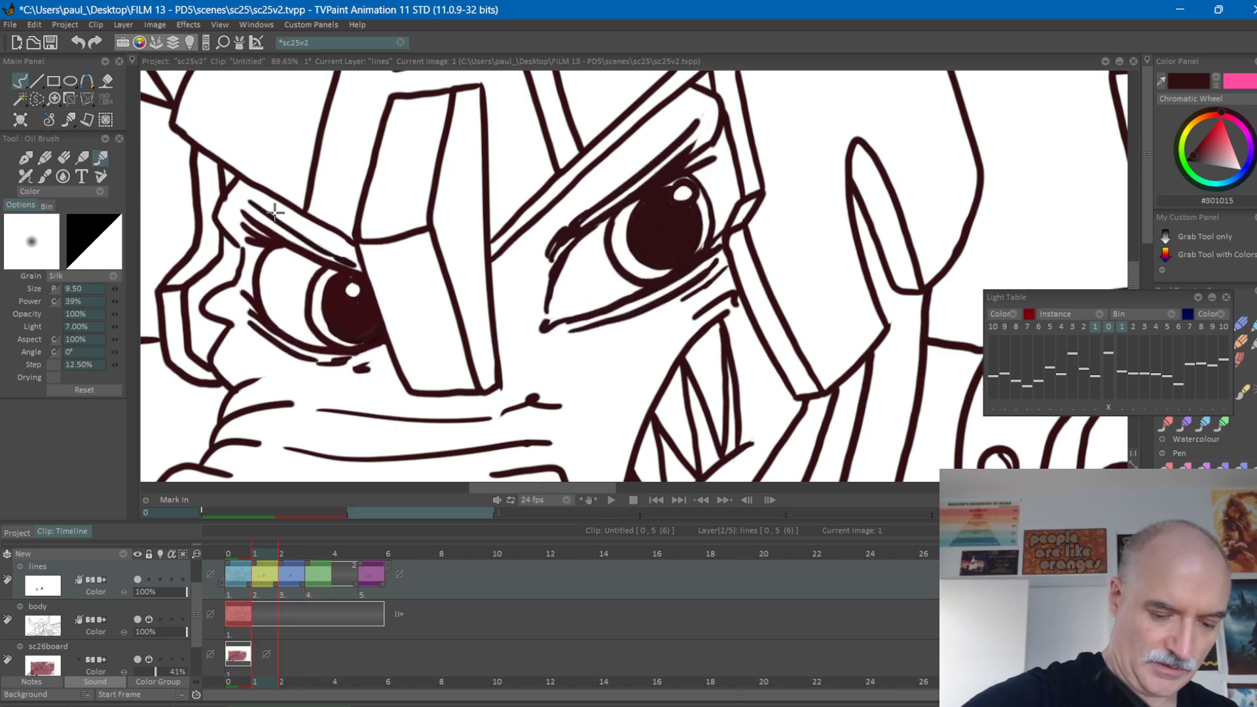
pyautogui.press('f')
pyautogui.press('Right')
pyautogui.press('Left')
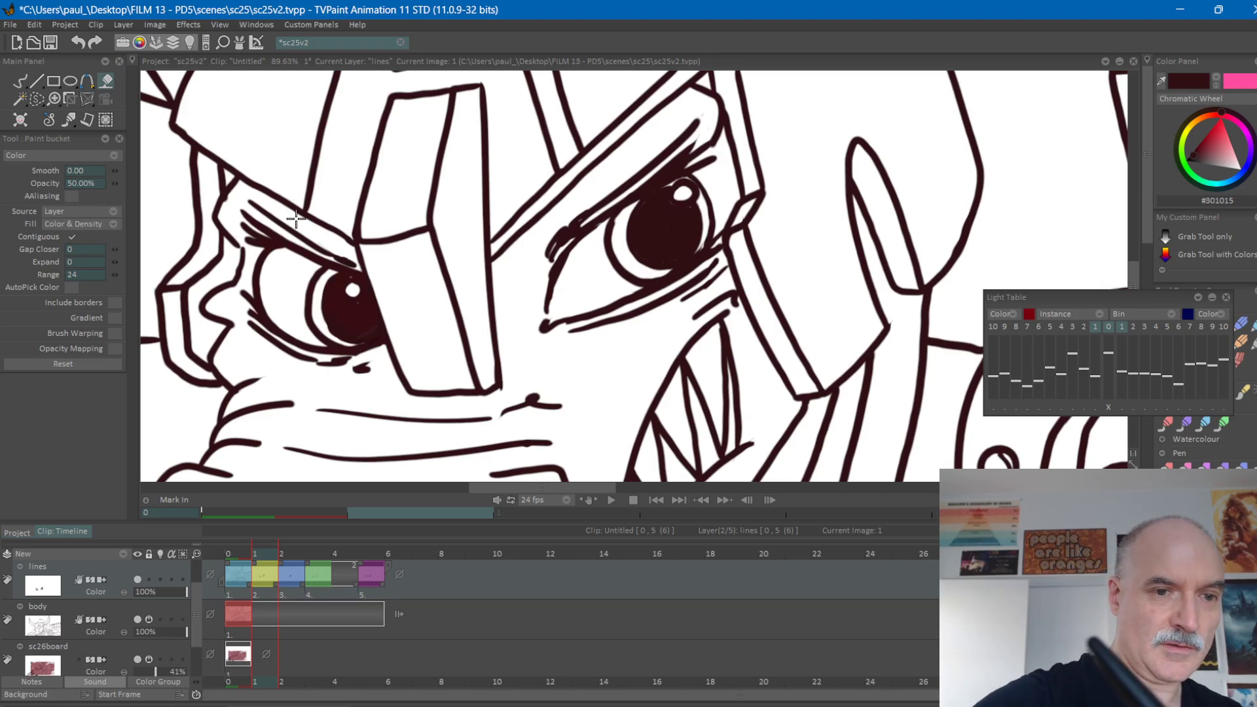
pyautogui.press('b')
pyautogui.press('Right')
pyautogui.press('Left')
pyautogui.press('Left')
pyautogui.press('Right')
pyautogui.press('Right')
# Strengthen the upper lid and crease lines of frame 2's left-hand eye and compare them with the adjacent frames.
pyautogui.press('Right')
pyautogui.press('Left')
pyautogui.press('Left')
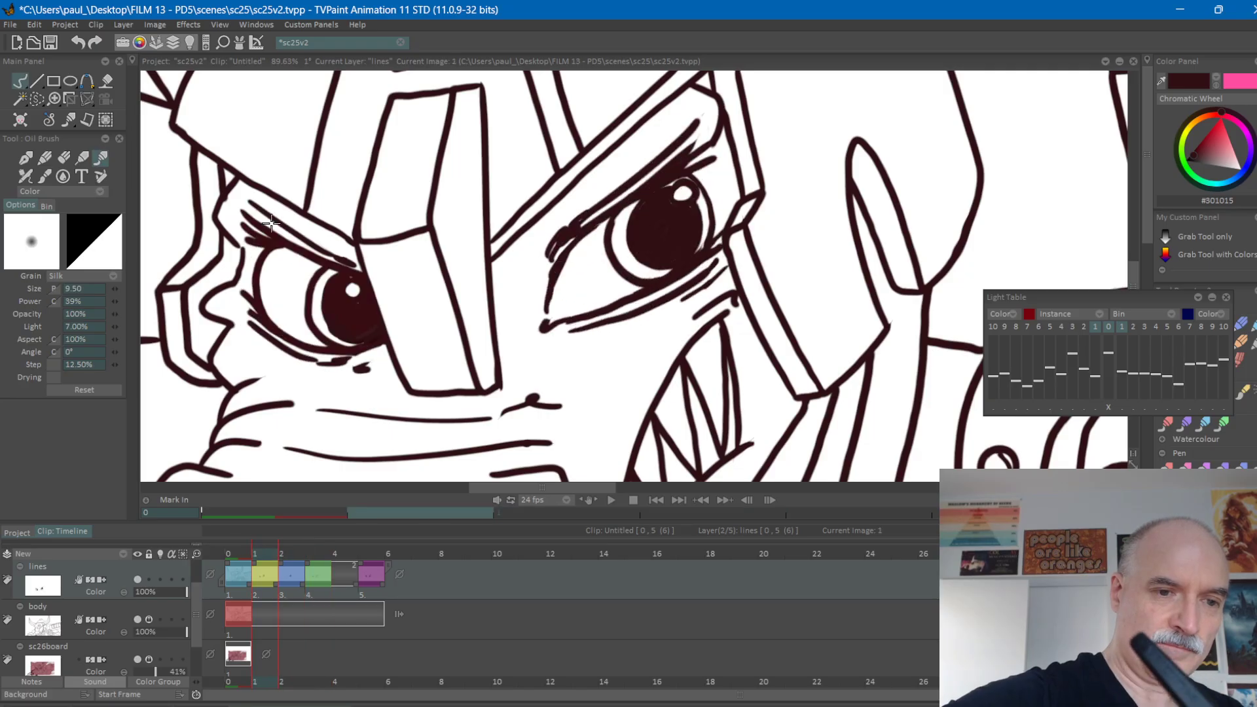
pyautogui.press('Right')
pyautogui.moveTo(251, 224); pyautogui.dragTo(355, 287)
pyautogui.press('Left')
pyautogui.press('Right')
pyautogui.press('Right')
pyautogui.press('Left')
pyautogui.press('Left')
pyautogui.press('Right')
pyautogui.press('Left')
pyautogui.press('Right')
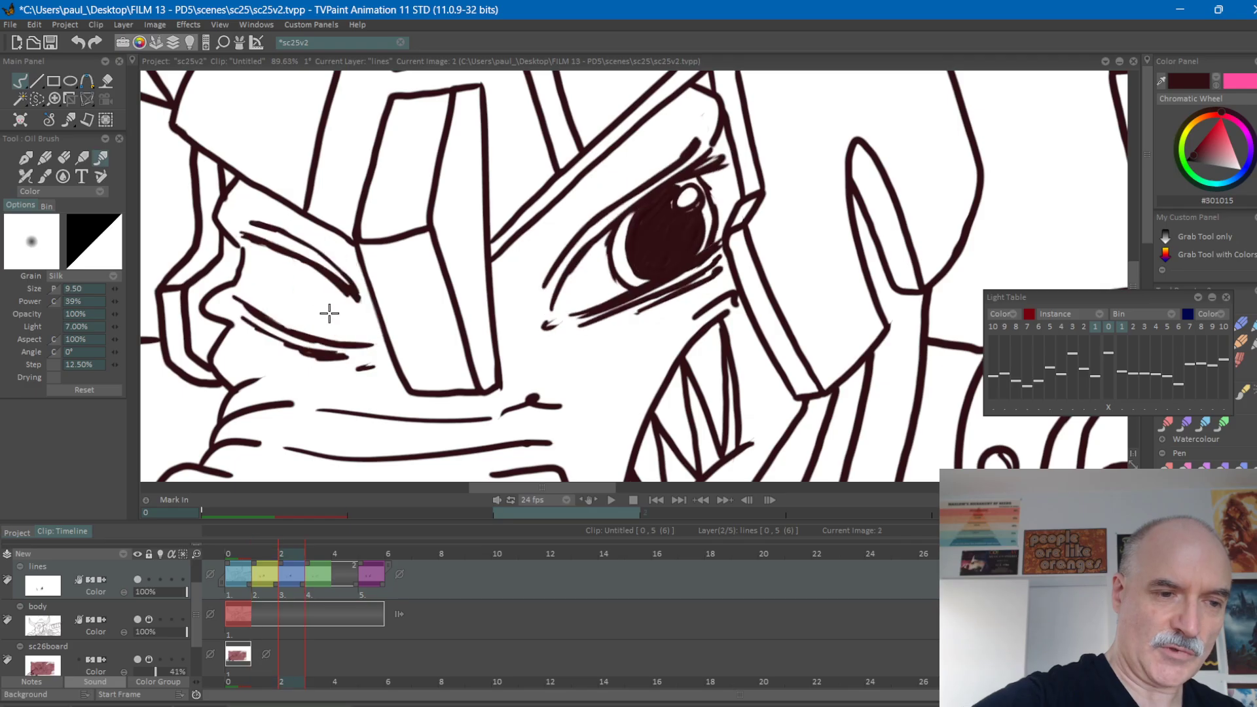
# Show only the previous drawing on the lines layer's light table and draw the left-hand eye's iris outline on frame 2.
pyautogui.click(160, 579)
pyautogui.click(1123, 326)
pyautogui.press('Left')
pyautogui.press('Right')
pyautogui.press('Left')
pyautogui.press('Right')
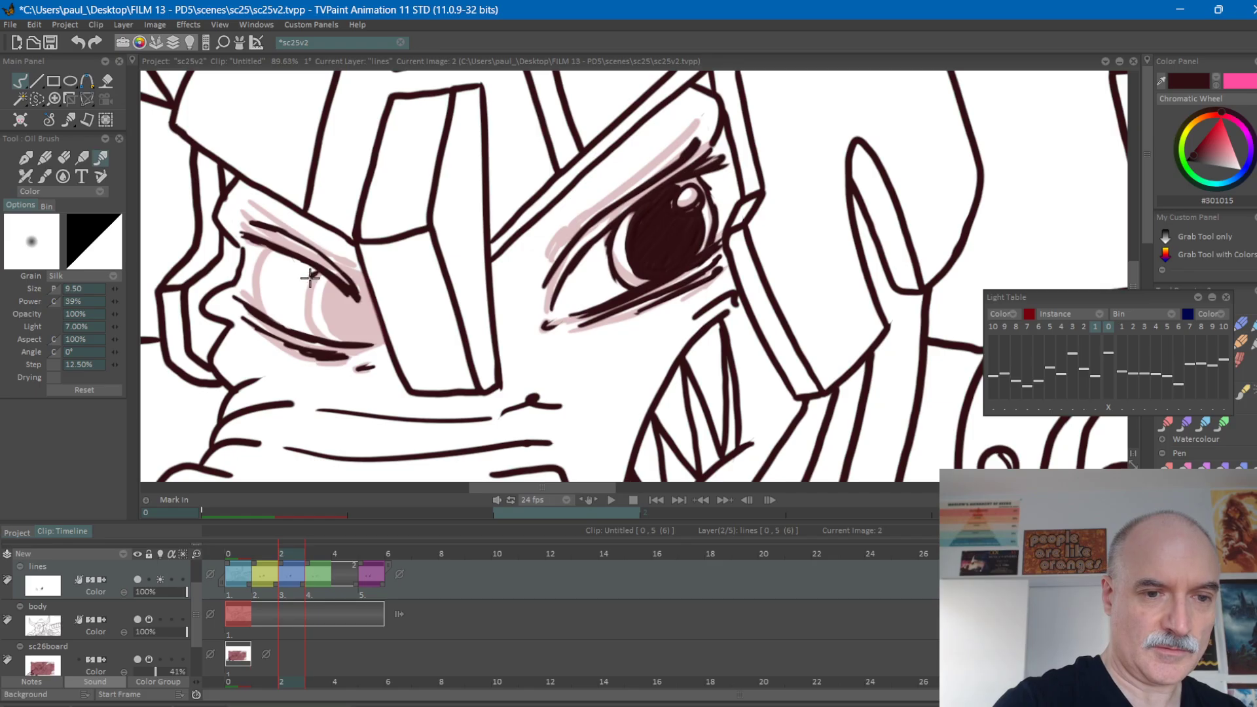
pyautogui.moveTo(301, 293)
pyautogui.mouseDown()
pyautogui.moveTo(307, 332)
pyautogui.moveTo(323, 298)
pyautogui.moveTo(322, 328)
pyautogui.moveTo(338, 287)
pyautogui.mouseUp()
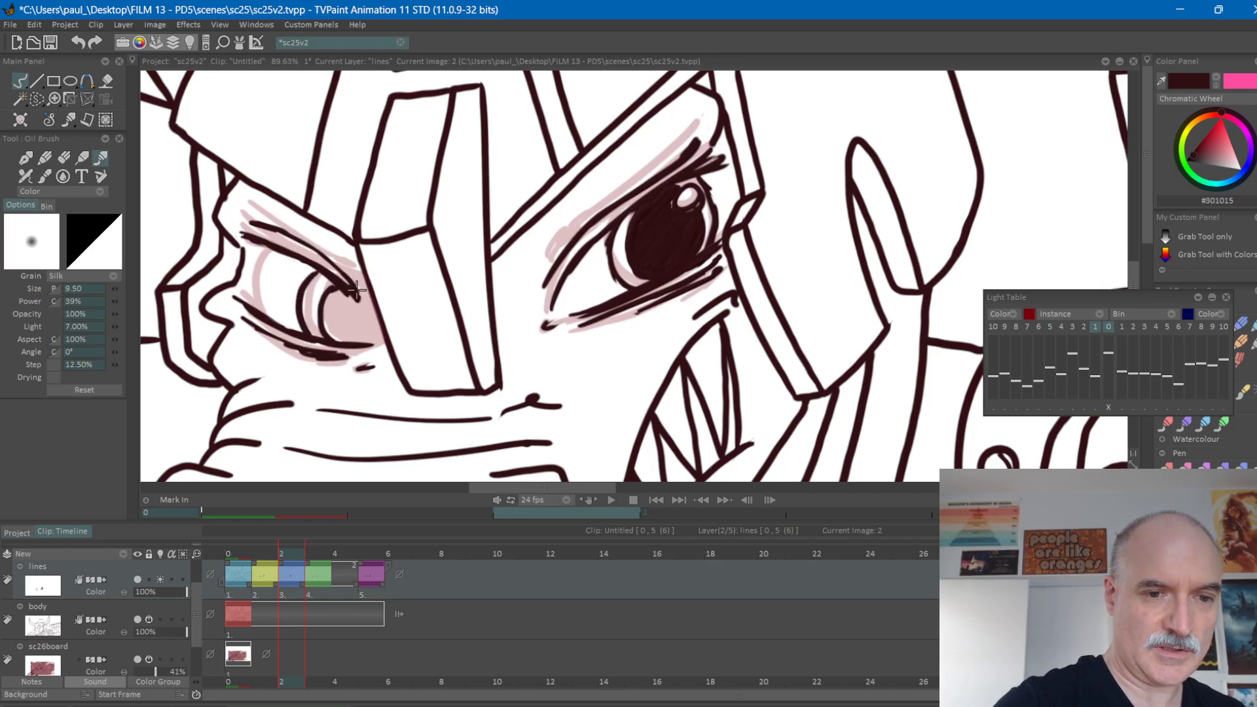
# Draw the inner corner line joining the upper and lower lids of frame 2's left-hand eye.
pyautogui.press('Right')
pyautogui.press('Left')
pyautogui.moveTo(355, 296); pyautogui.dragTo(378, 334)
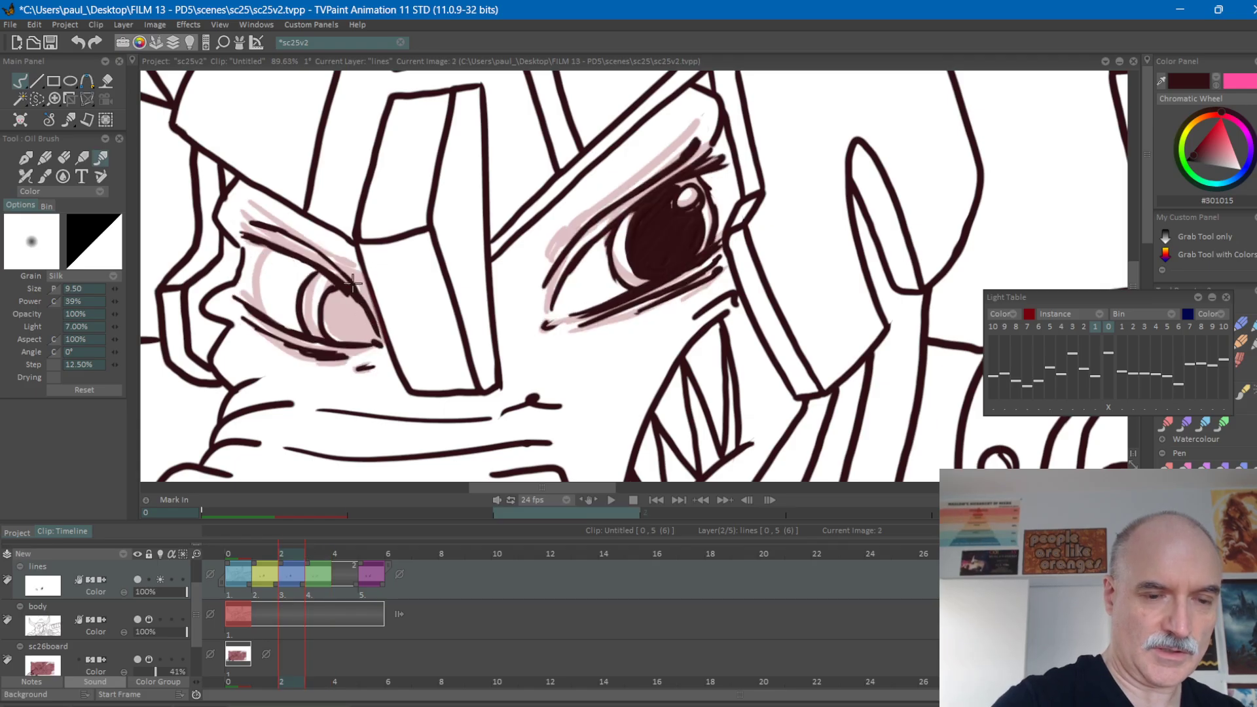
# Fill the left-hand eye's pupil on frame 2 around a small highlight and check it against frame 1.
pyautogui.press('Right')
pyautogui.press('Left')
pyautogui.moveTo(346, 305)
pyautogui.mouseDown()
pyautogui.moveTo(364, 288)
pyautogui.moveTo(330, 315)
pyautogui.moveTo(349, 293)
pyautogui.moveTo(334, 337)
pyautogui.moveTo(358, 333)
pyautogui.mouseUp()
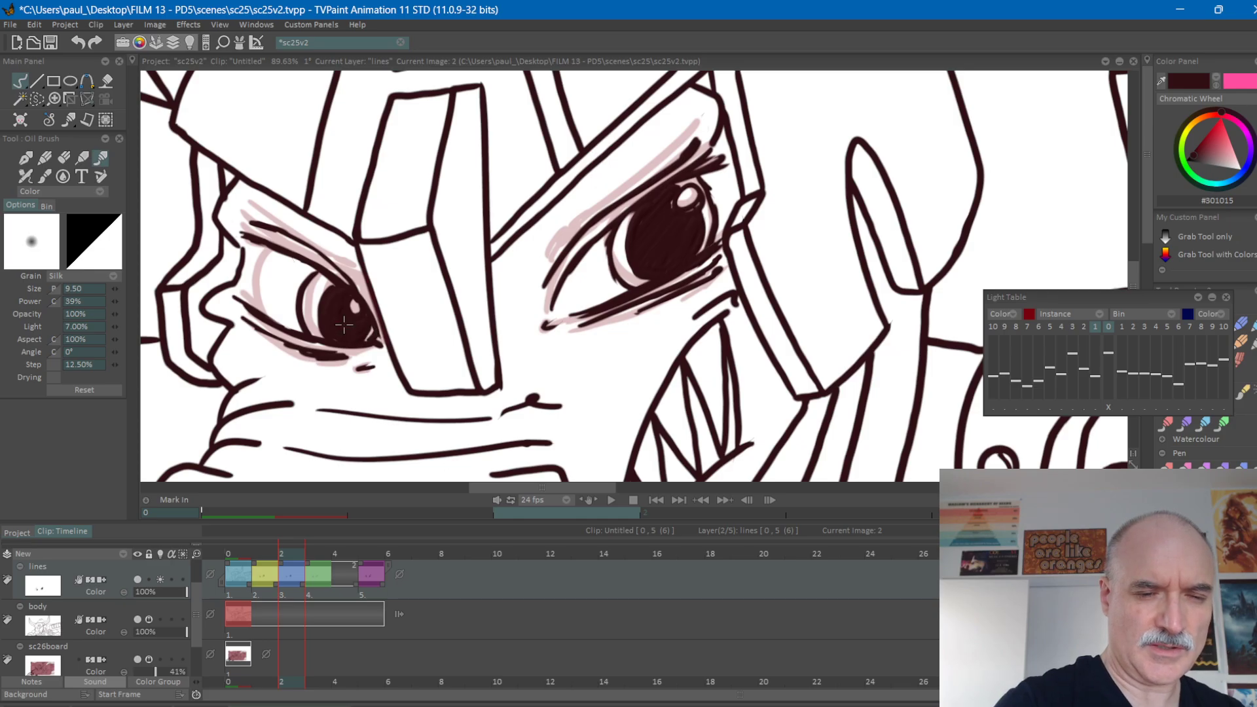
pyautogui.press('Left')
pyautogui.press('Right')
pyautogui.press('Left')
pyautogui.press('Right')
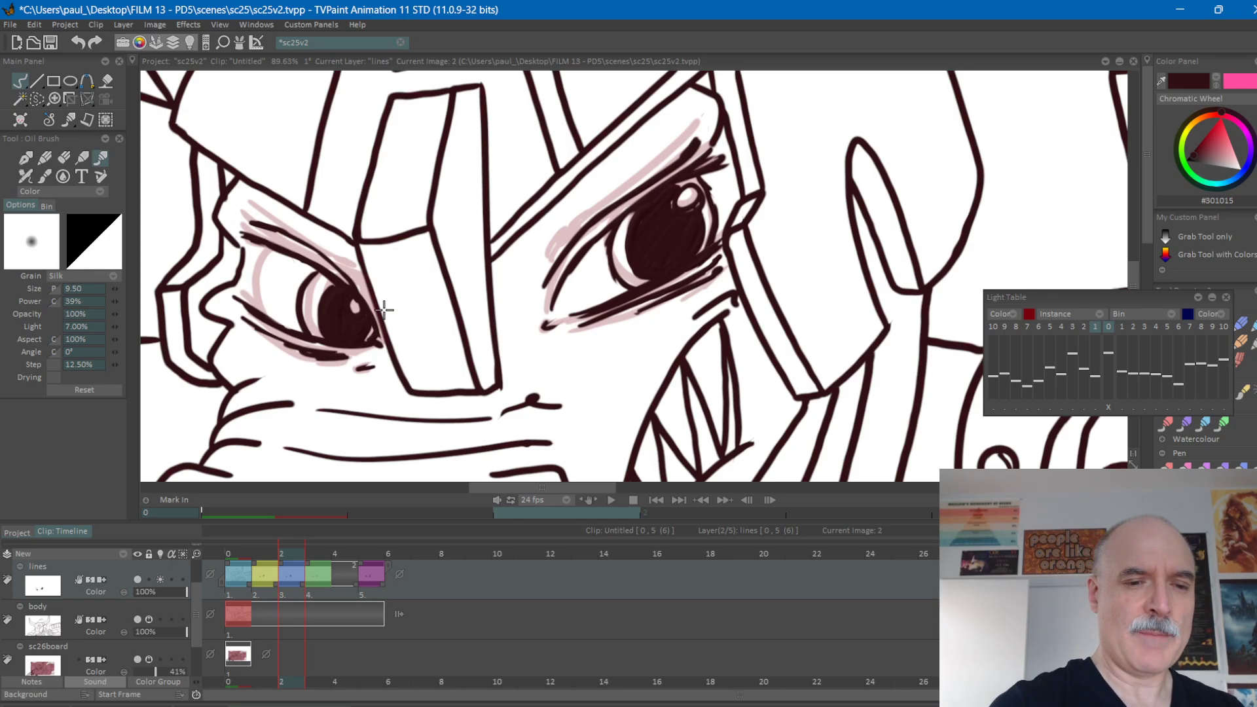
# Flip between frame 2 and its neighbouring frames with the light table on to compare the eye drawings.
pyautogui.press('Right')
pyautogui.press('Left')
pyautogui.press('Right')
pyautogui.press('Left')
pyautogui.press('Left')
pyautogui.press('Right')
pyautogui.press('Right')
pyautogui.press('Left')
pyautogui.press('Left')
pyautogui.press('Right')
pyautogui.press('Left')
pyautogui.press('Right')
pyautogui.press('Right')
pyautogui.press('Left')
pyautogui.press('Left')
pyautogui.press('Right')
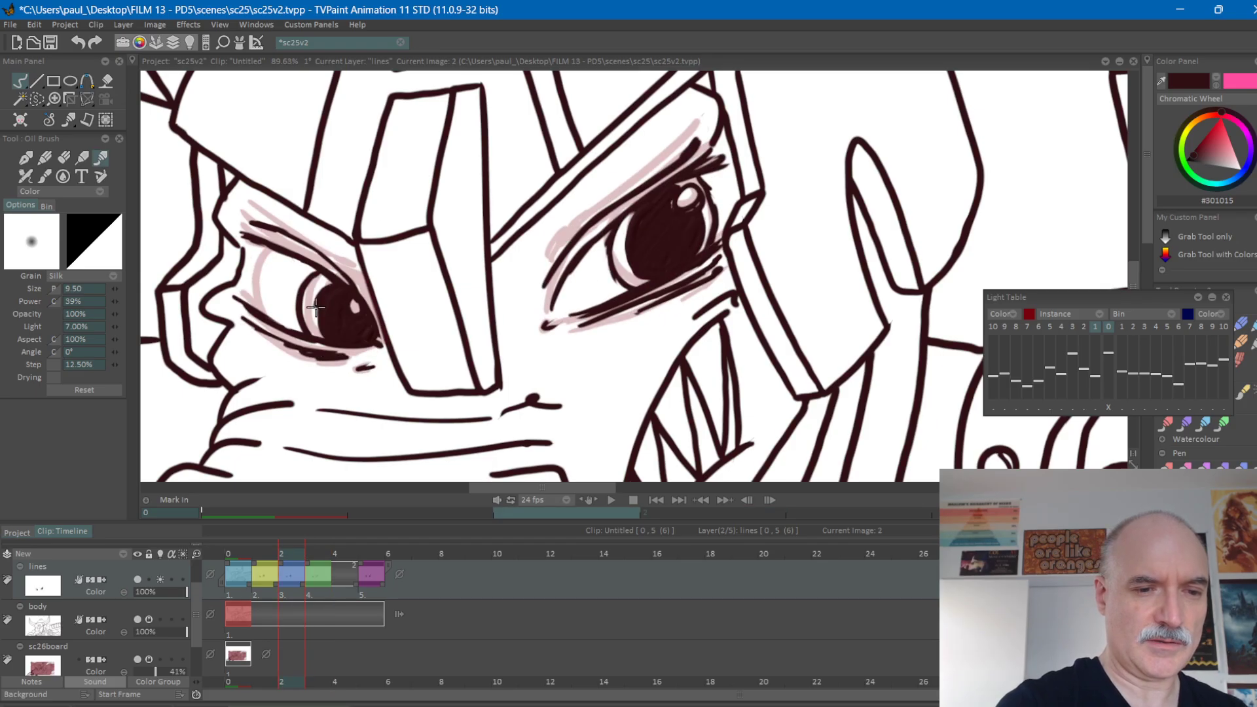
# Turn off the lines layer's light table and flip through frames 1 to 3 to check the eye motion.
pyautogui.click(160, 580)
pyautogui.press('Left')
pyautogui.press('Right')
pyautogui.press('Right')
pyautogui.press('Left')
pyautogui.press('Left')
pyautogui.press('Right')
pyautogui.press('Right')
pyautogui.press('Left')
pyautogui.press('Left')
pyautogui.press('Right')
pyautogui.press('Right')
pyautogui.press('Left')
pyautogui.press('Left')
pyautogui.press('Right')
pyautogui.press('Right')
pyautogui.press('Left')
pyautogui.press('Left')
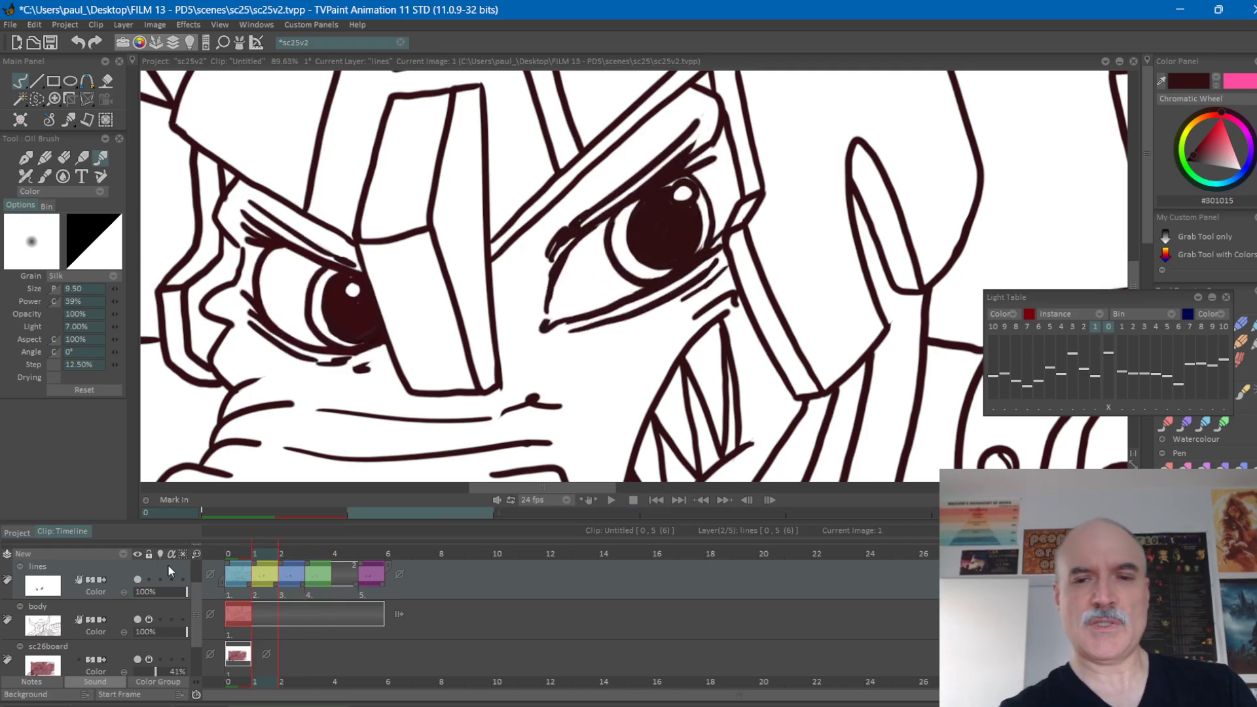
pyautogui.press('Right')
pyautogui.press('Left')
pyautogui.press('Right')
# Add a stroke at the outer corner of the upper lid of frame 2's left-hand eye, checking it against the adjacent frames.
pyautogui.press('Right')
pyautogui.press('Left')
pyautogui.press('Left')
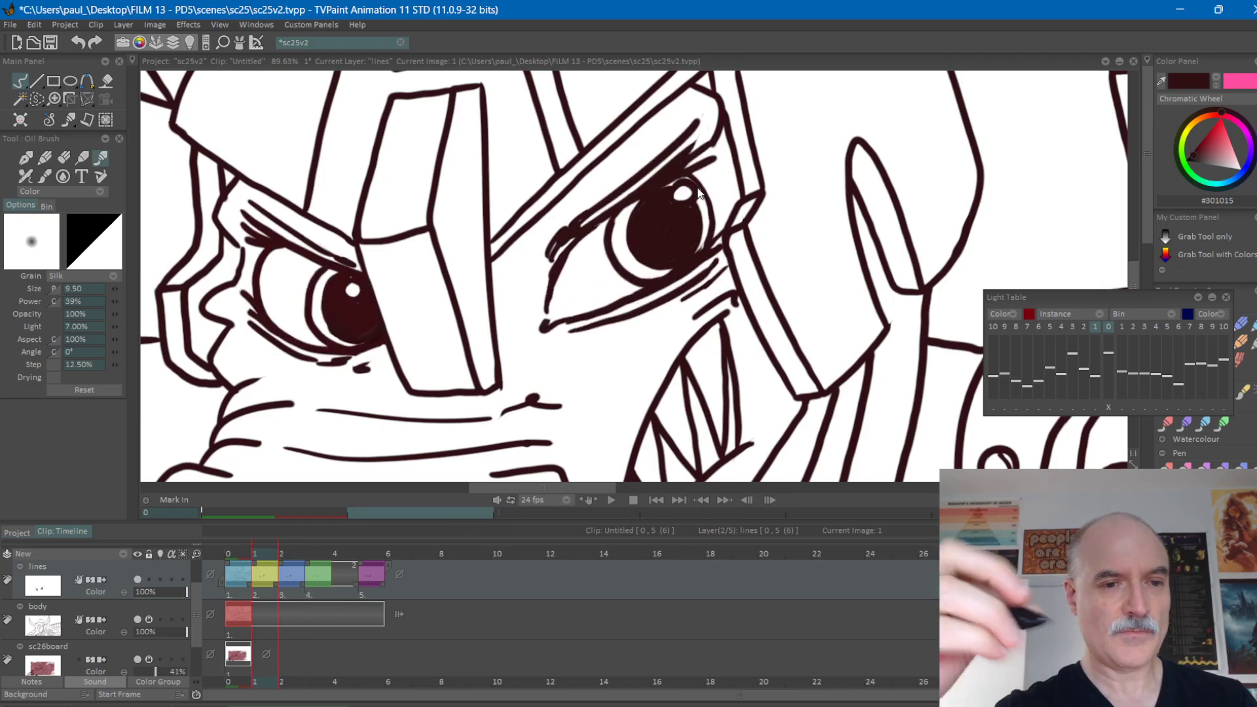
pyautogui.press('Right')
pyautogui.press('Left')
pyautogui.press('Right')
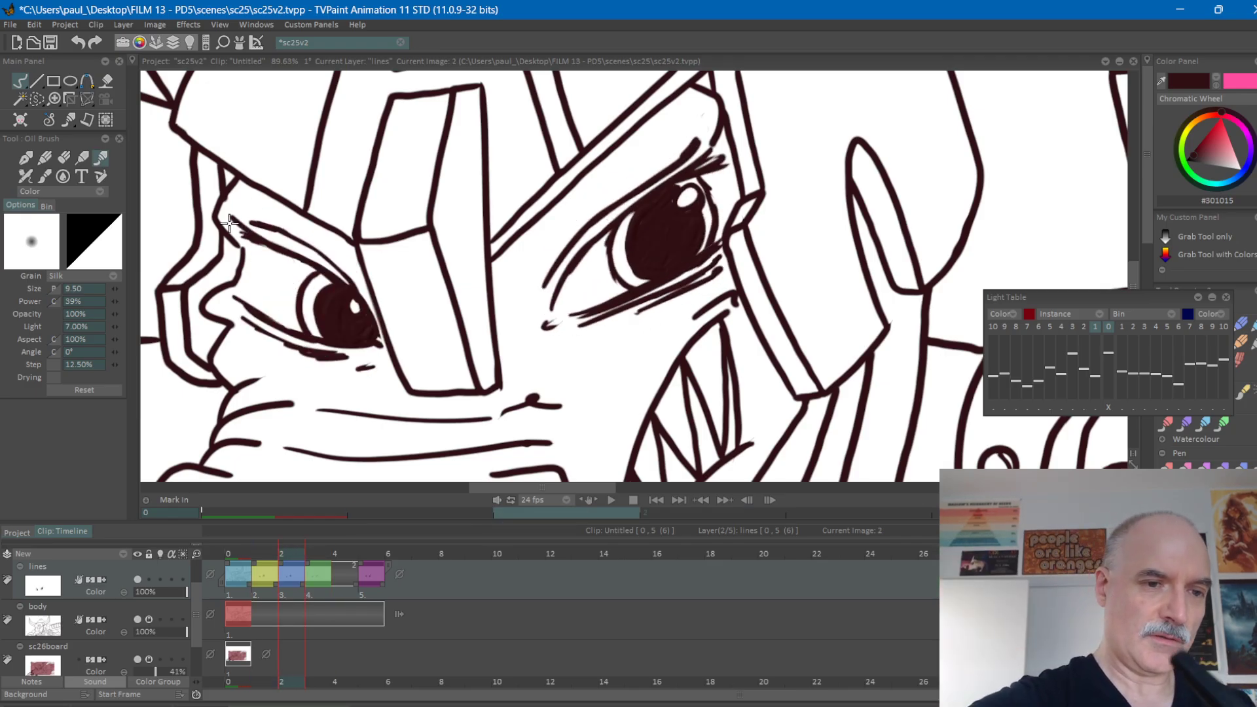
pyautogui.press('Right')
pyautogui.press('Left')
pyautogui.press('Right')
pyautogui.press('Left')
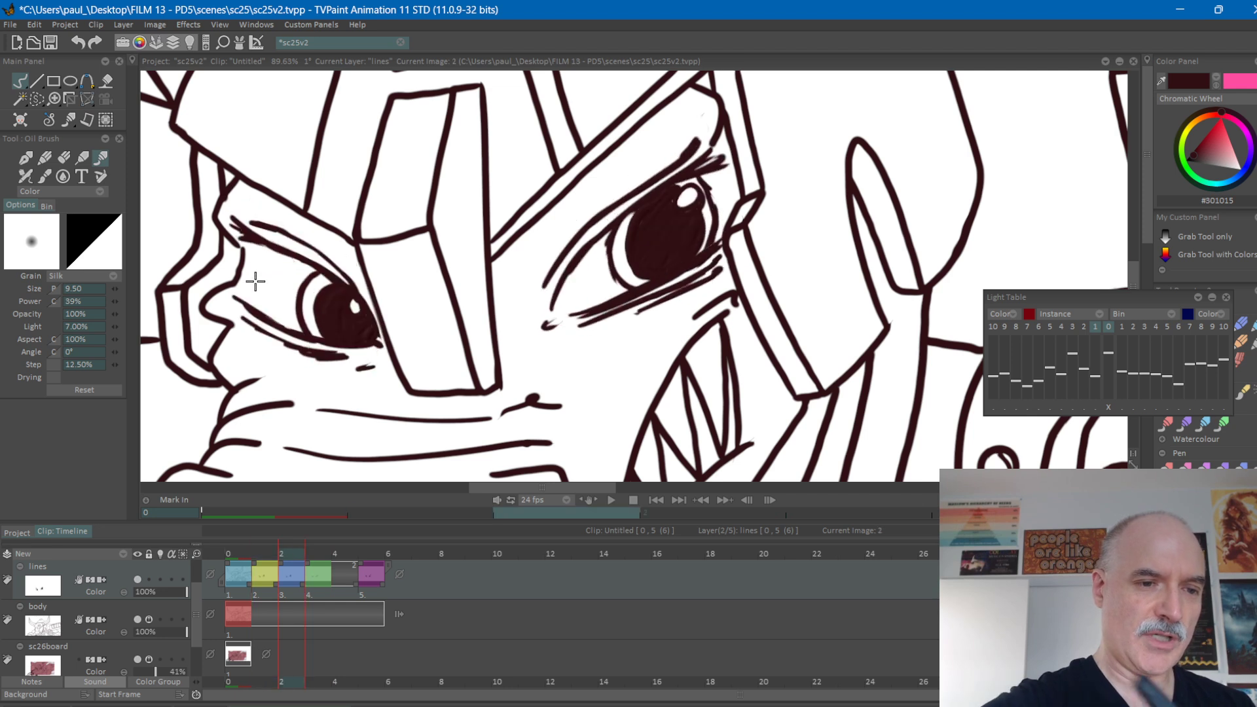
# Try a curved outer edge for the white of frame 2's left-hand eye and compare it with the adjacent frames.
pyautogui.press('Left')
pyautogui.press('Right')
pyautogui.press('Right')
pyautogui.press('Left')
pyautogui.press('Left')
pyautogui.press('Right')
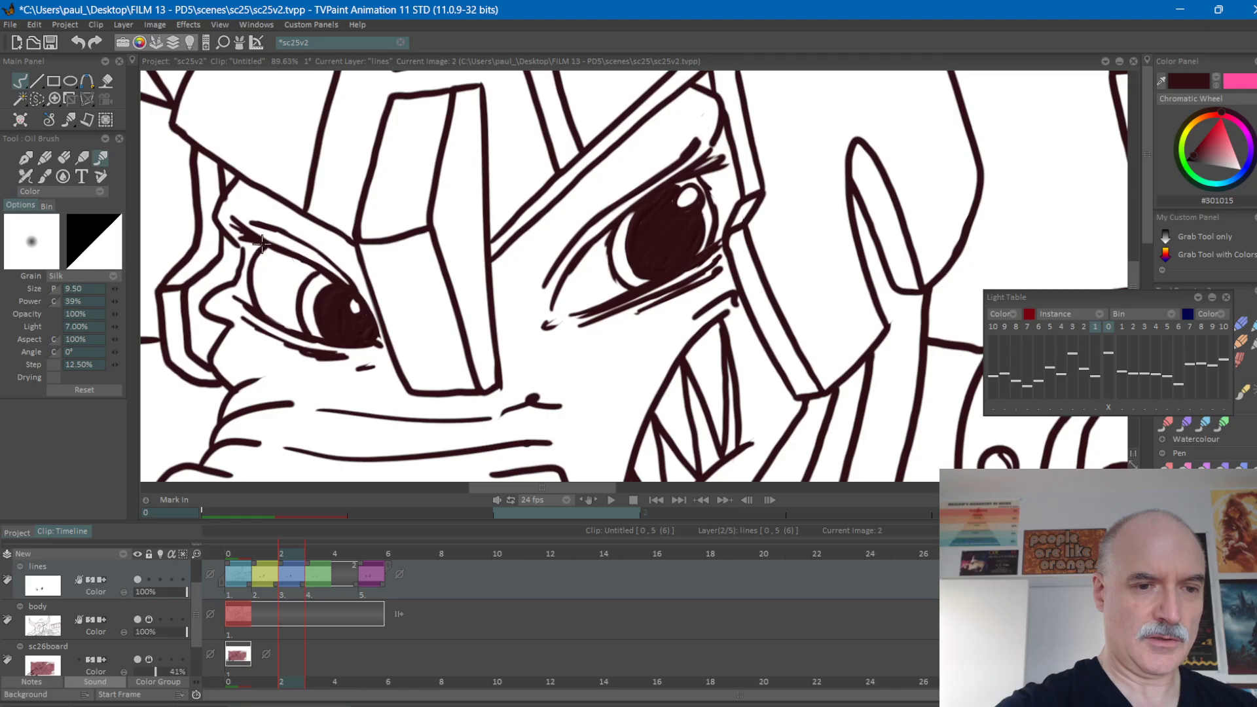
pyautogui.press('Left')
pyautogui.press('Right')
pyautogui.press('Right')
pyautogui.press('Left')
pyautogui.press('Left')
pyautogui.press('Right')
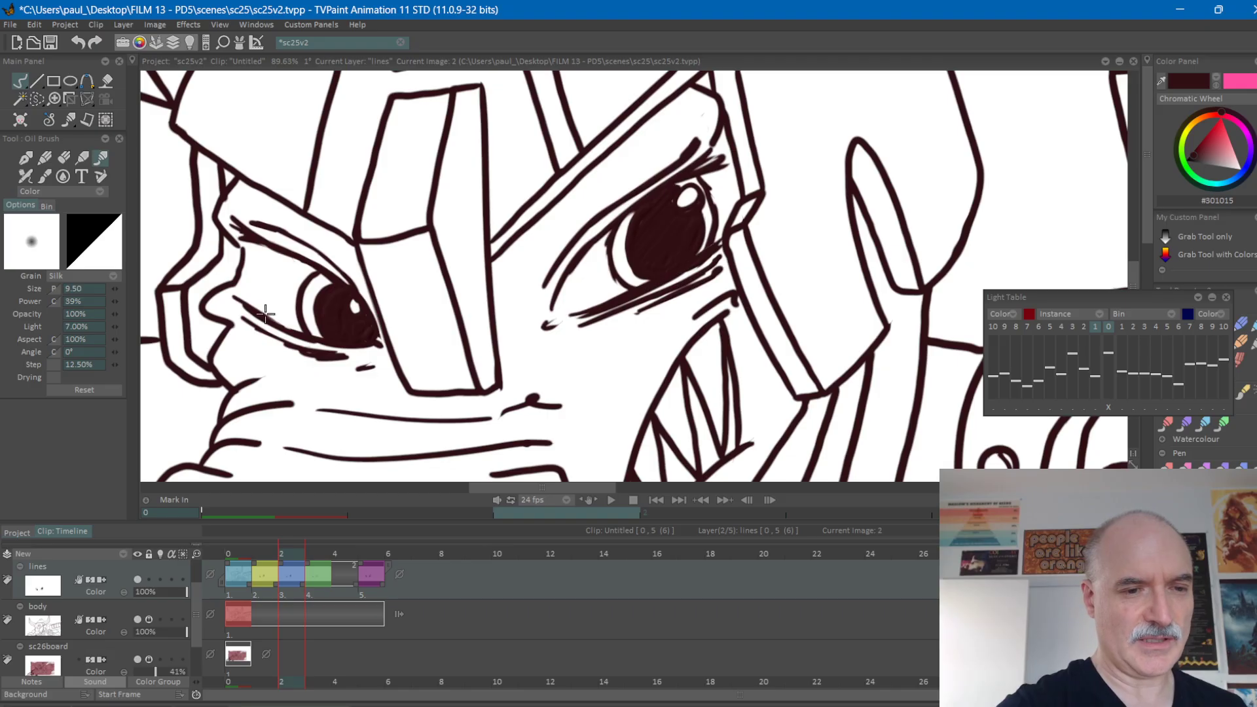
# Draw the curved outer edge of the white between the lids of frame 2's left-hand eye and check it against the adjacent frames.
pyautogui.moveTo(257, 295); pyautogui.dragTo(259, 267)
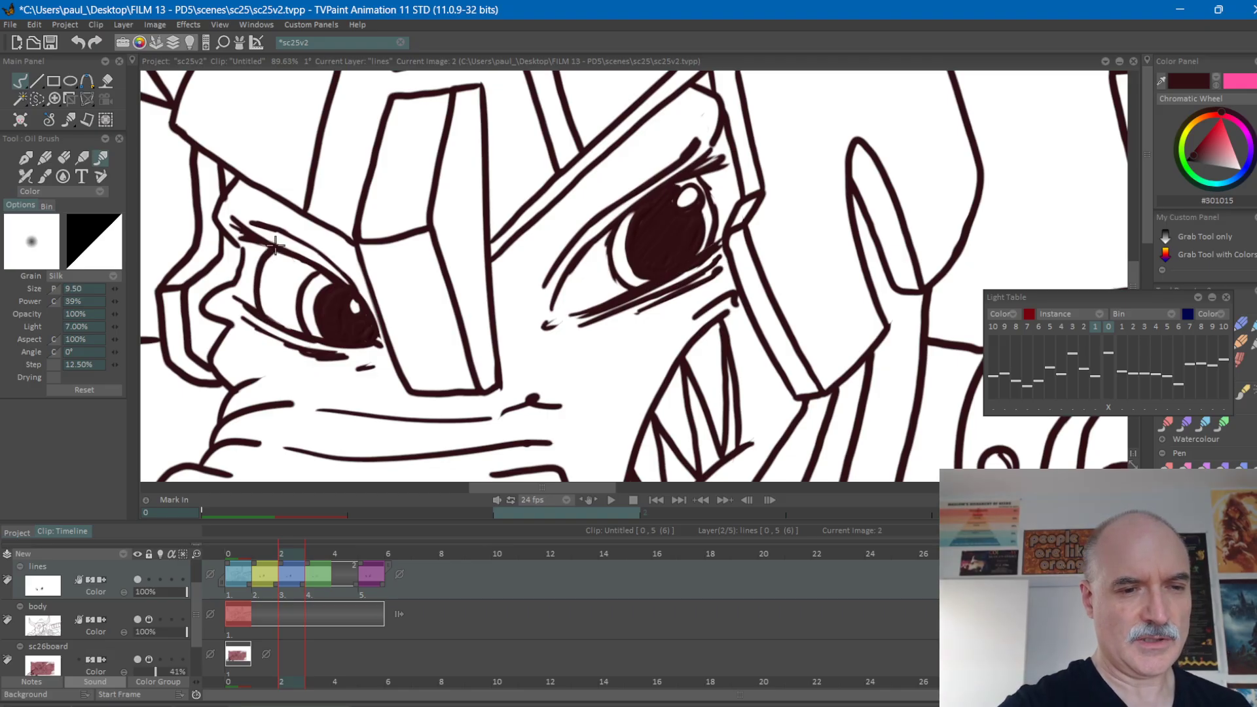
pyautogui.press('Right')
pyautogui.press('Left')
pyautogui.press('Left')
pyautogui.press('Right')
pyautogui.press('Left')
pyautogui.press('Right')
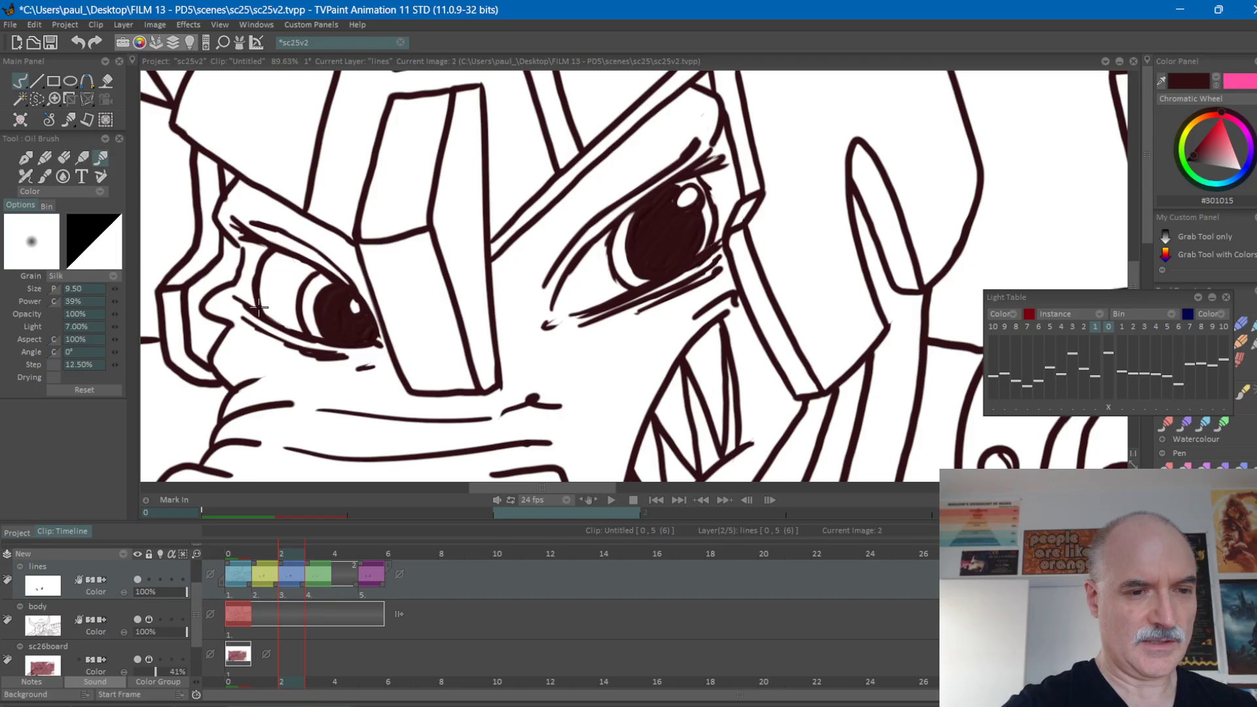
# Flip repeatedly through frames 1 to 3 to review how both eyes move from open into the blink.
pyautogui.press('Left')
pyautogui.press('Right')
pyautogui.press('Right')
pyautogui.press('Left')
pyautogui.press('Left')
pyautogui.press('Right')
pyautogui.press('Right')
pyautogui.press('Left')
pyautogui.press('Left')
pyautogui.press('Right')
pyautogui.press('Right')
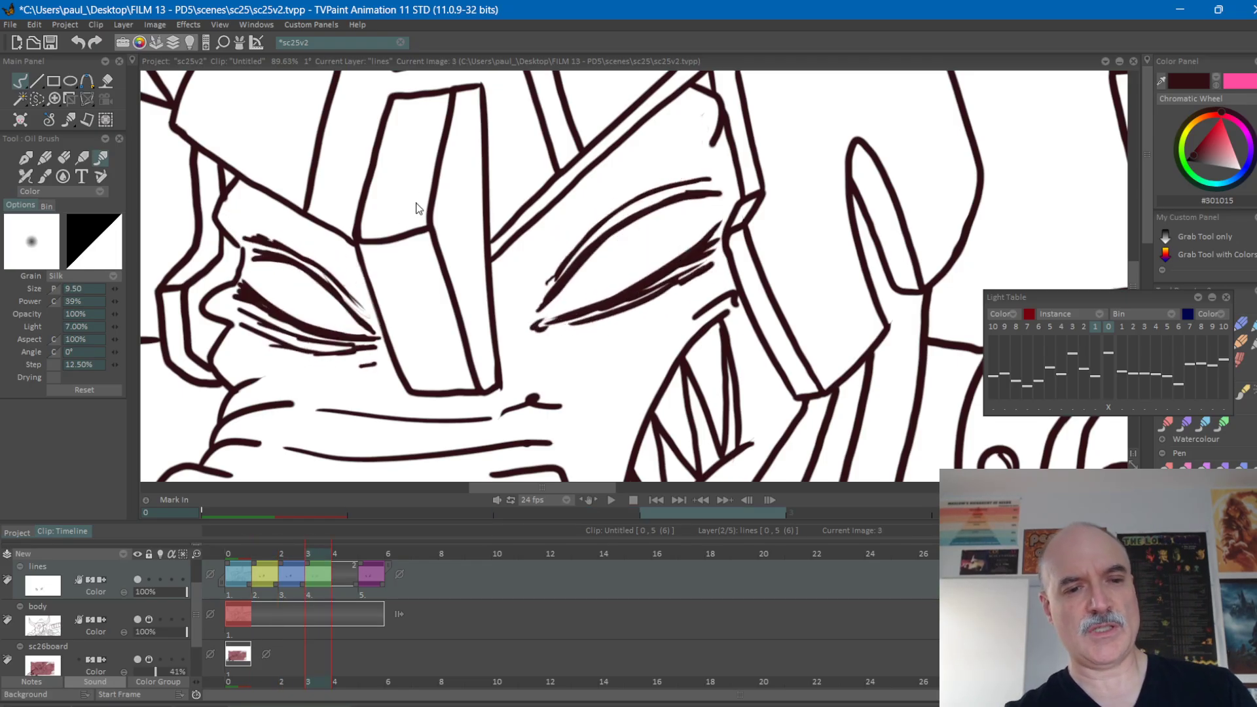
pyautogui.press('Left')
pyautogui.press('Left')
pyautogui.press('Right')
pyautogui.press('Right')
pyautogui.press('Left')
pyautogui.press('Left')
pyautogui.press('Right')
pyautogui.press('Right')
pyautogui.press('Left')
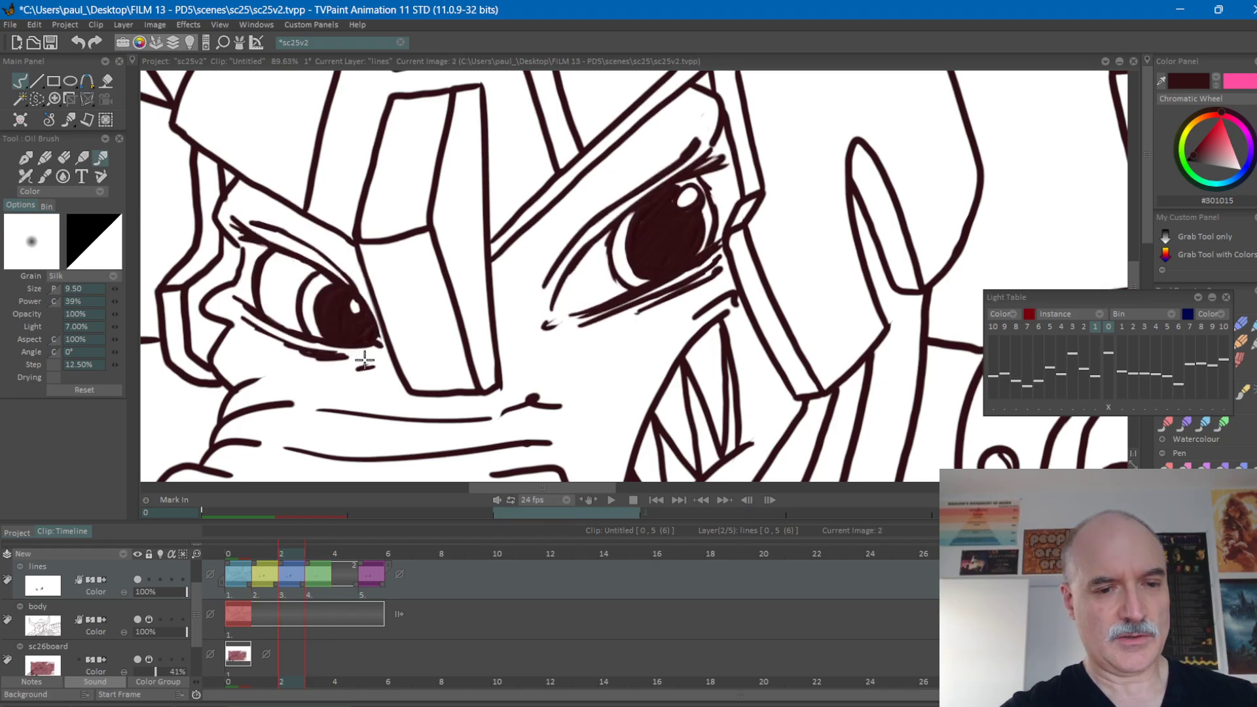
pyautogui.press('Right')
pyautogui.press('Left')
pyautogui.press('Right')
pyautogui.press('Left')
pyautogui.press('Right')
pyautogui.press('Left')
pyautogui.press('Right')
pyautogui.press('Left')
pyautogui.press('Right')
pyautogui.press('Left')
pyautogui.press('Right')
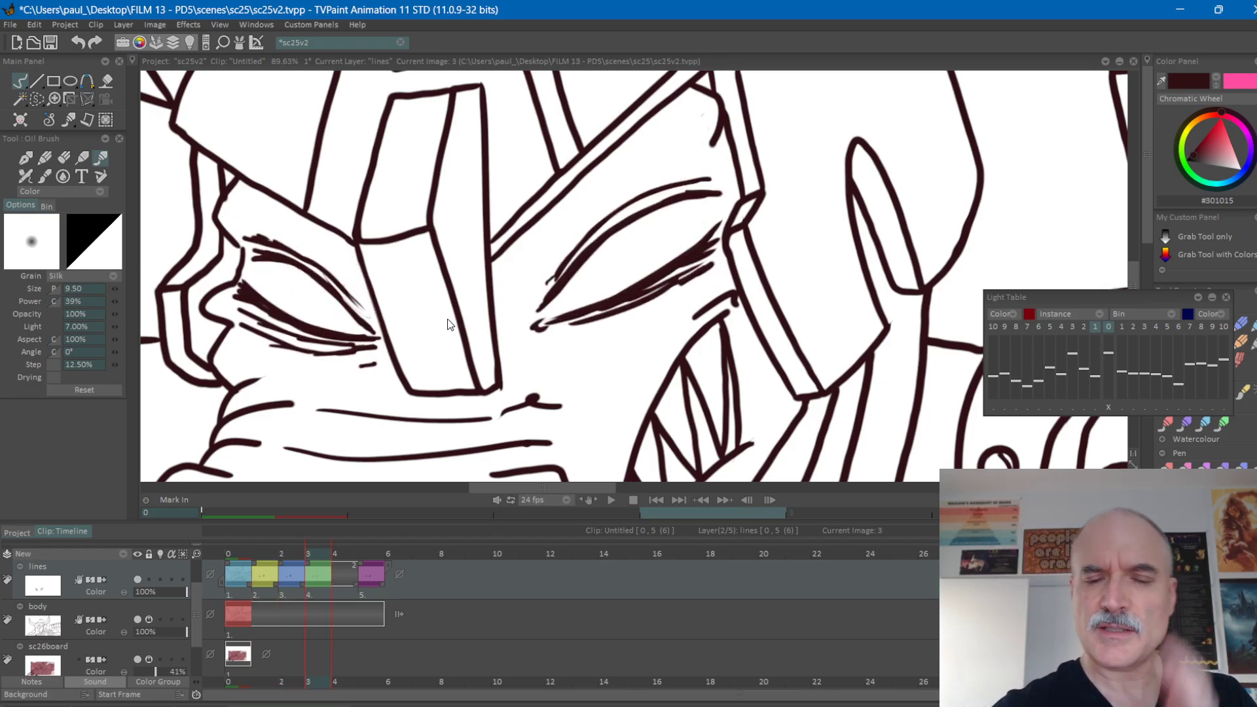
# Move the closed-eye drawing to frame 4 and insert a blank drawing at frame 3, with previous and next drawings on the light table.
pyautogui.moveTo(308, 565); pyautogui.dragTo(330, 564)
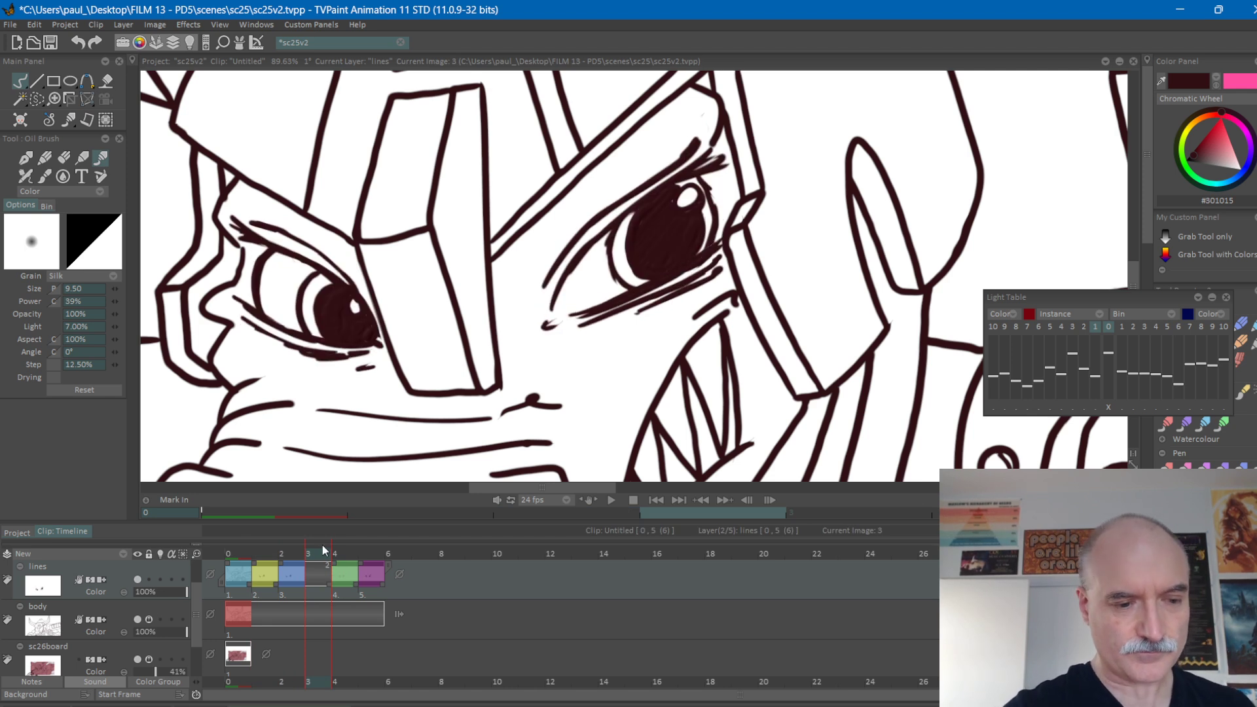
pyautogui.click(160, 579)
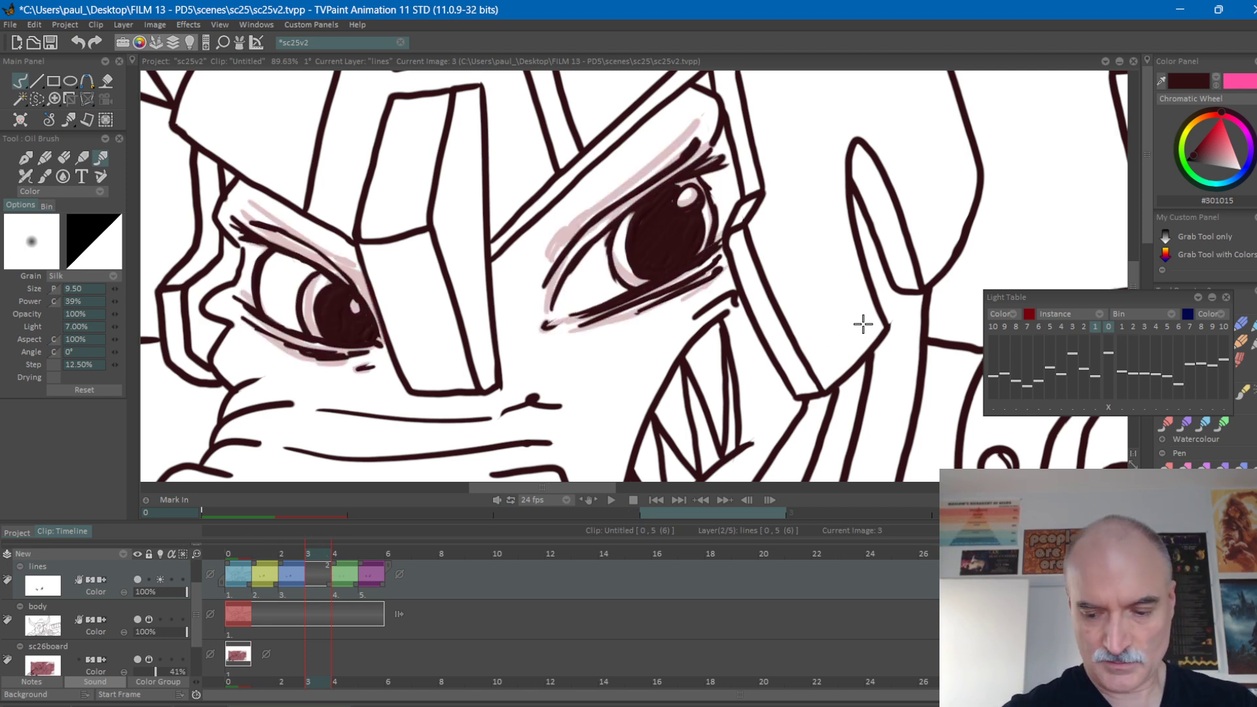
pyautogui.press('Delete')
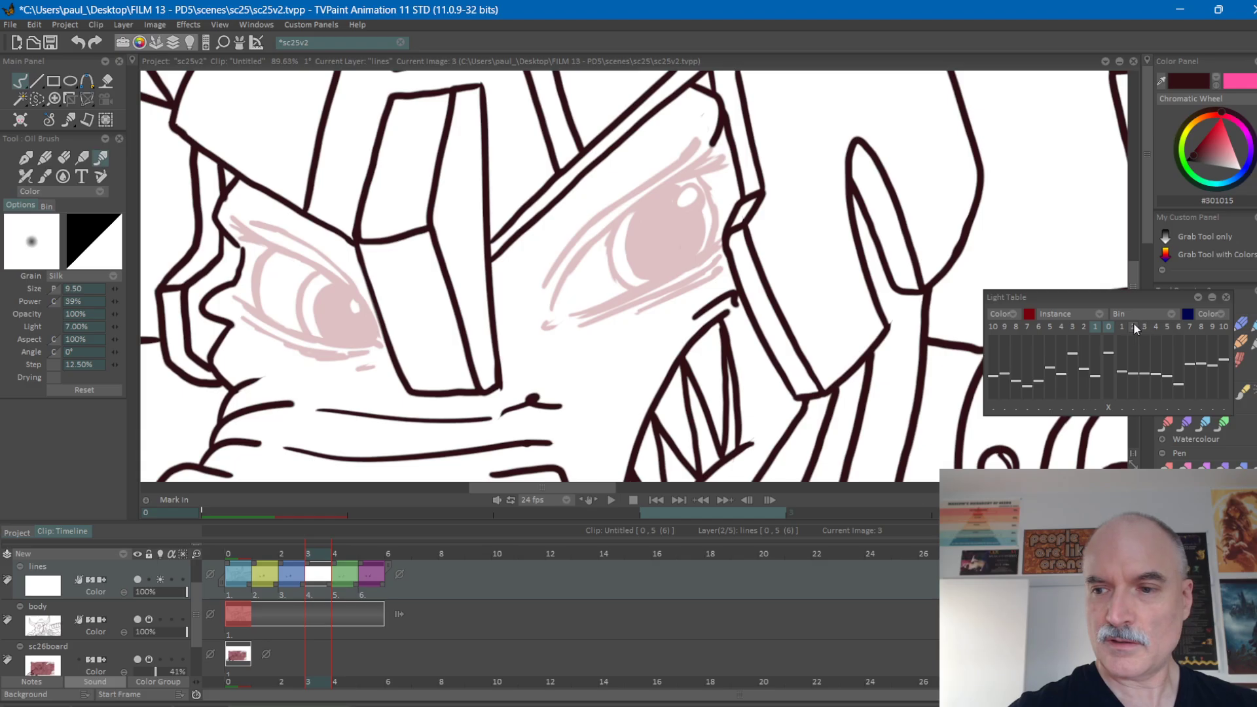
pyautogui.click(1121, 329)
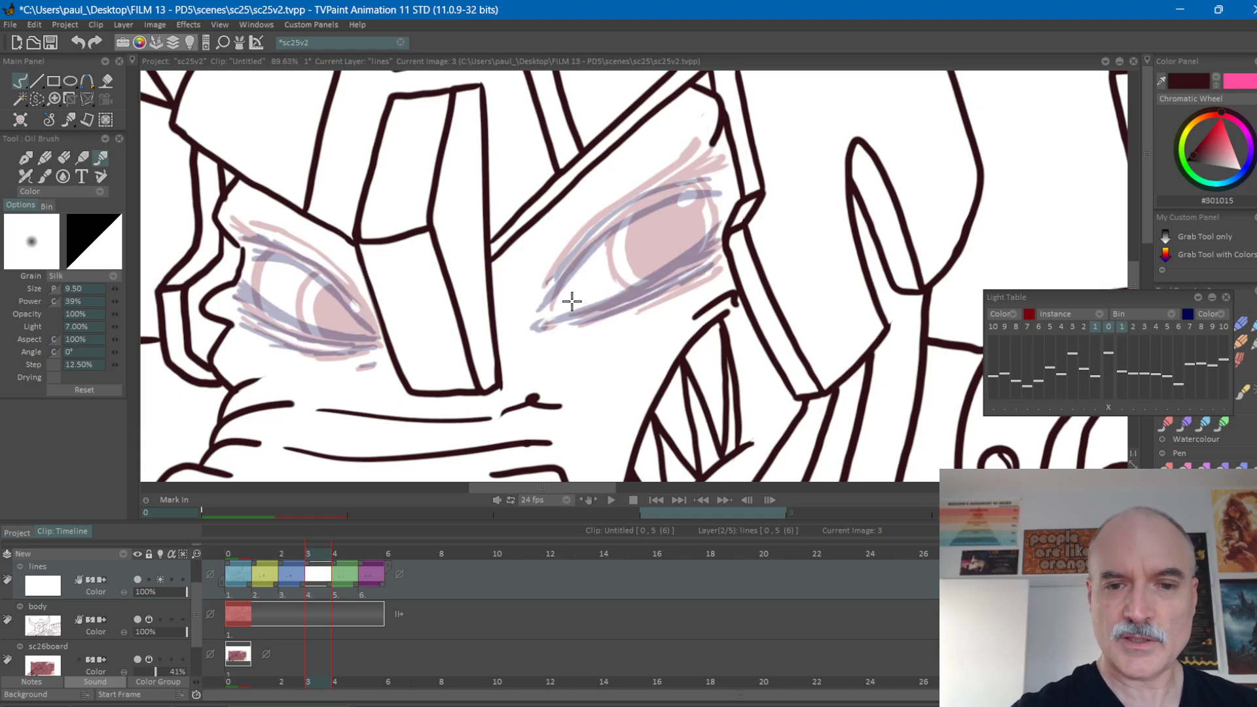
pyautogui.moveTo(547, 317); pyautogui.dragTo(723, 213)
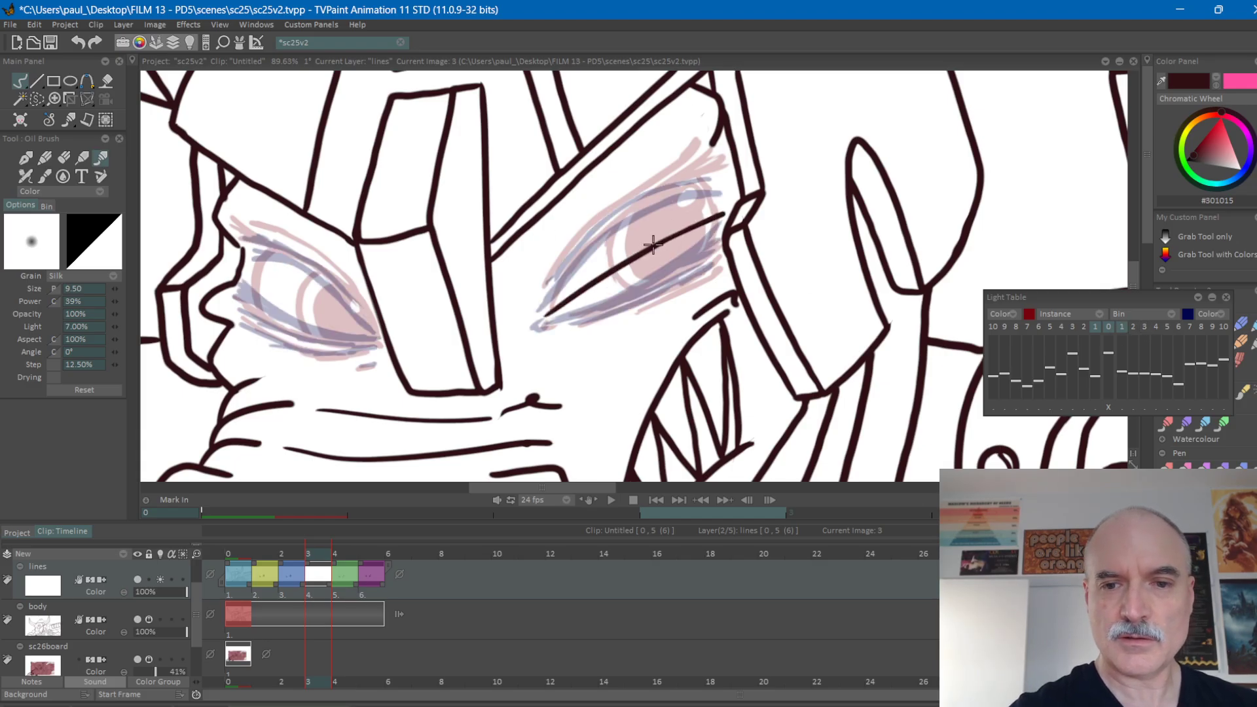
pyautogui.hotkey('ctrl', 'z')
pyautogui.hotkey('ctrl', 'z')
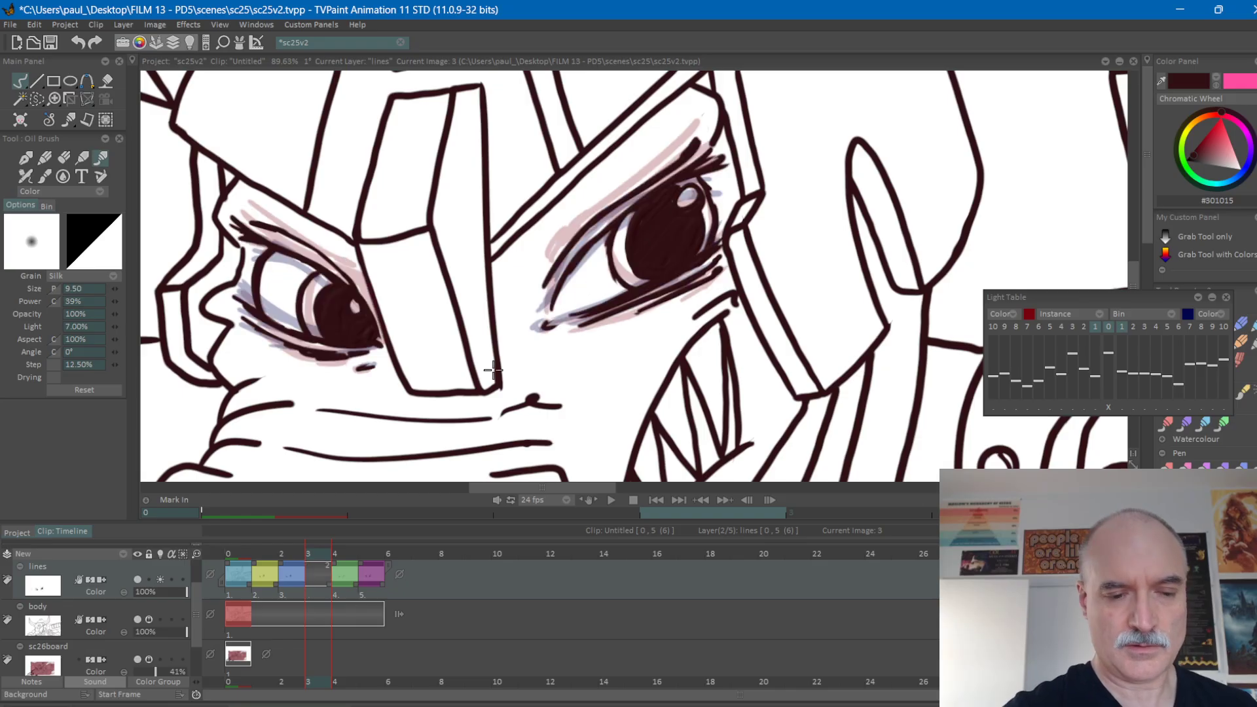
pyautogui.hotkey('ctrl', 'y')
# Draw the right-hand eye's half-closed lid edge on frame 3 as a slanted line, with the curved lid and crease lines above it.
pyautogui.moveTo(546, 316); pyautogui.dragTo(673, 243)
pyautogui.moveTo(603, 283); pyautogui.dragTo(731, 205)
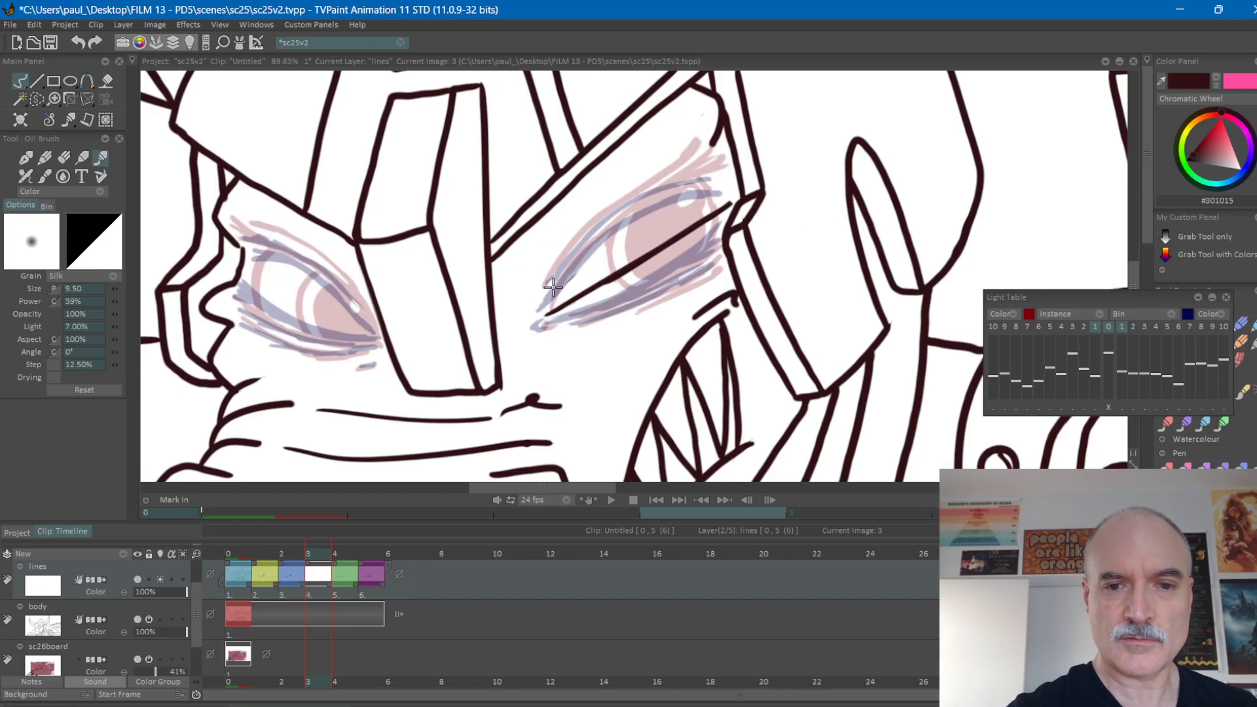
pyautogui.moveTo(546, 295)
pyautogui.mouseDown()
pyautogui.moveTo(590, 231)
pyautogui.moveTo(634, 200)
pyautogui.moveTo(618, 207)
pyautogui.moveTo(713, 159)
pyautogui.mouseUp()
pyautogui.moveTo(547, 296)
pyautogui.mouseDown()
pyautogui.moveTo(648, 199)
pyautogui.moveTo(704, 180)
pyautogui.moveTo(718, 197)
pyautogui.mouseUp()
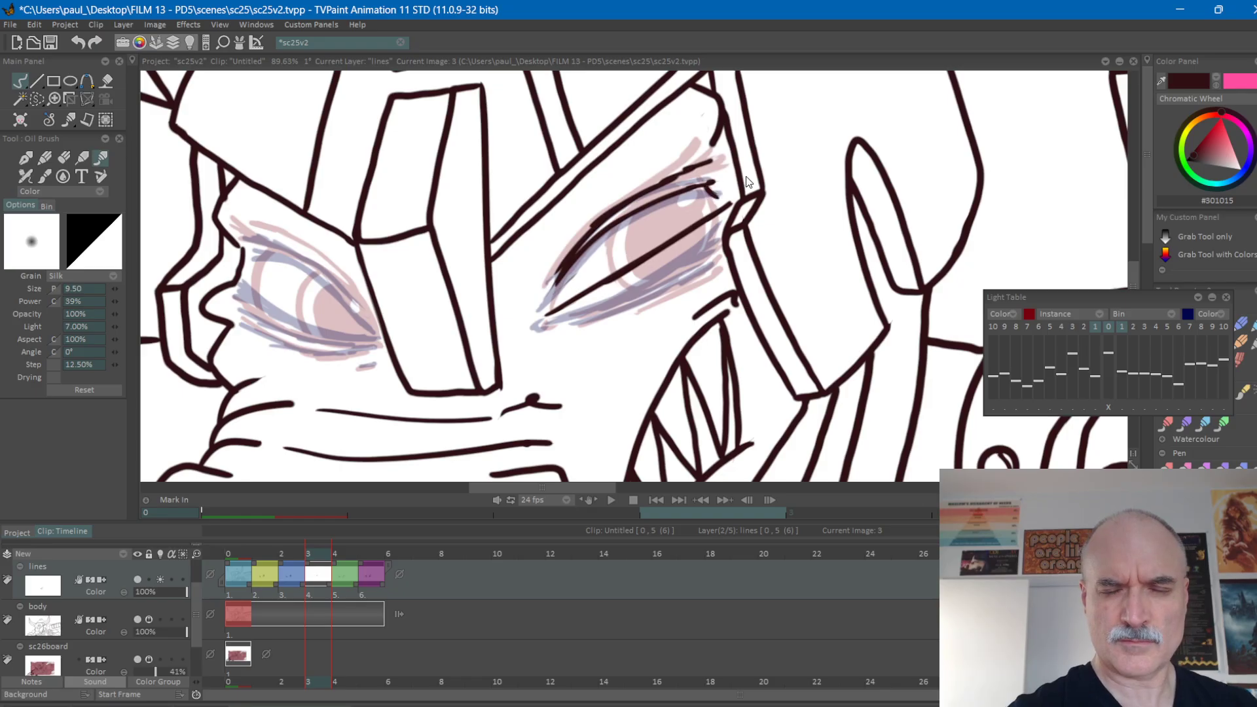
# Flip through the frames around frame 3 to compare the new lid lines with the neighbouring drawings.
pyautogui.press('Left')
pyautogui.press('Right')
pyautogui.press('Right')
pyautogui.press('Right')
pyautogui.press('Left')
pyautogui.press('Left')
pyautogui.press('Left')
pyautogui.press('Left')
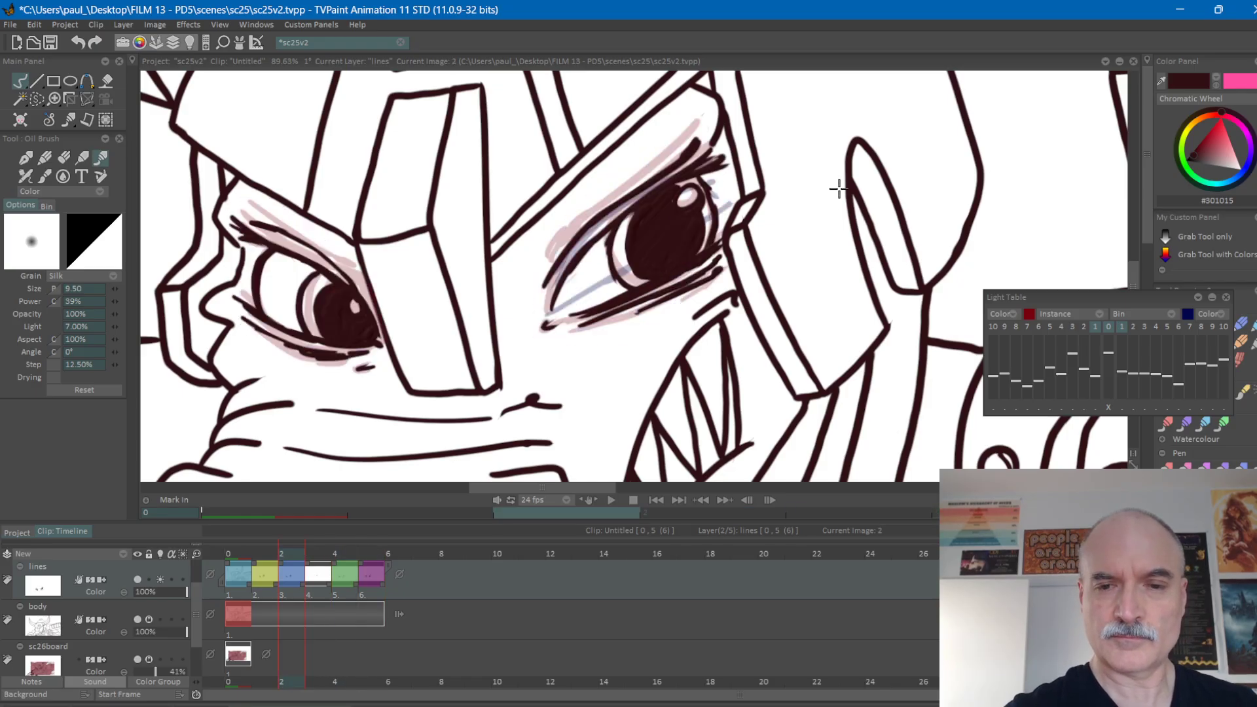
pyautogui.press('Right')
pyautogui.press('Right')
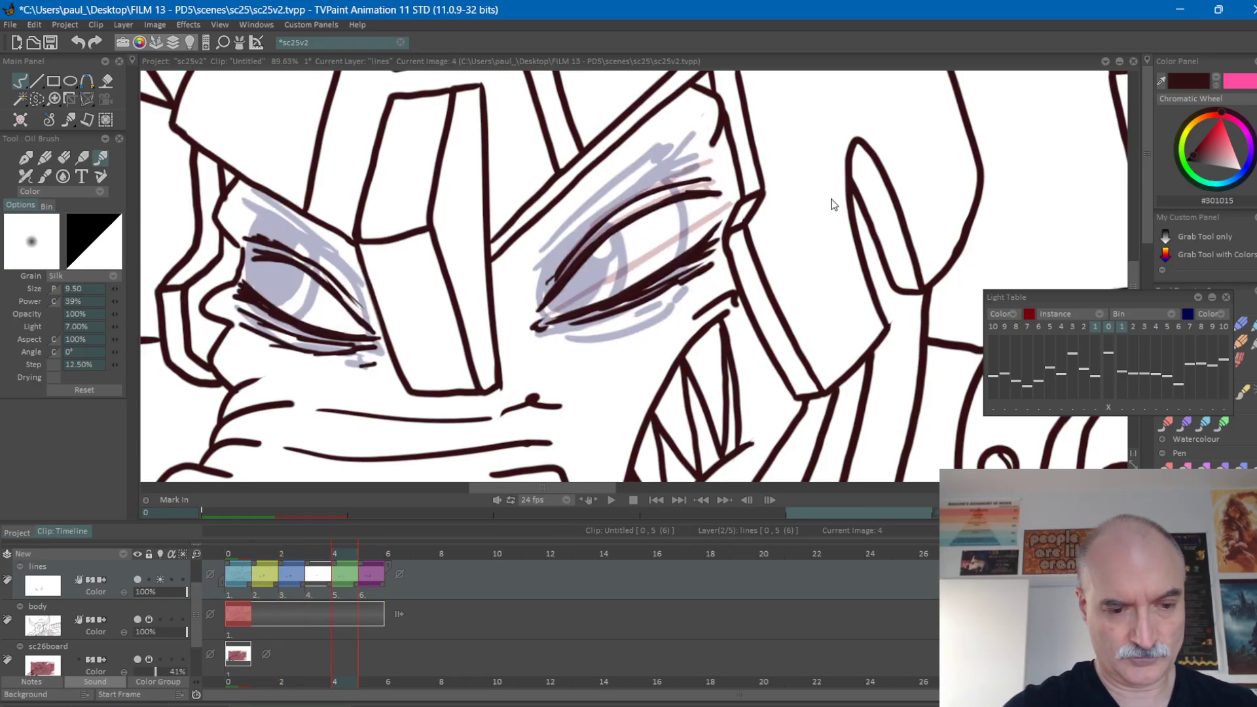
# Colour-tag the new drawing at frame 3 red on the lines layer.
pyautogui.press('c')
pyautogui.press('c')
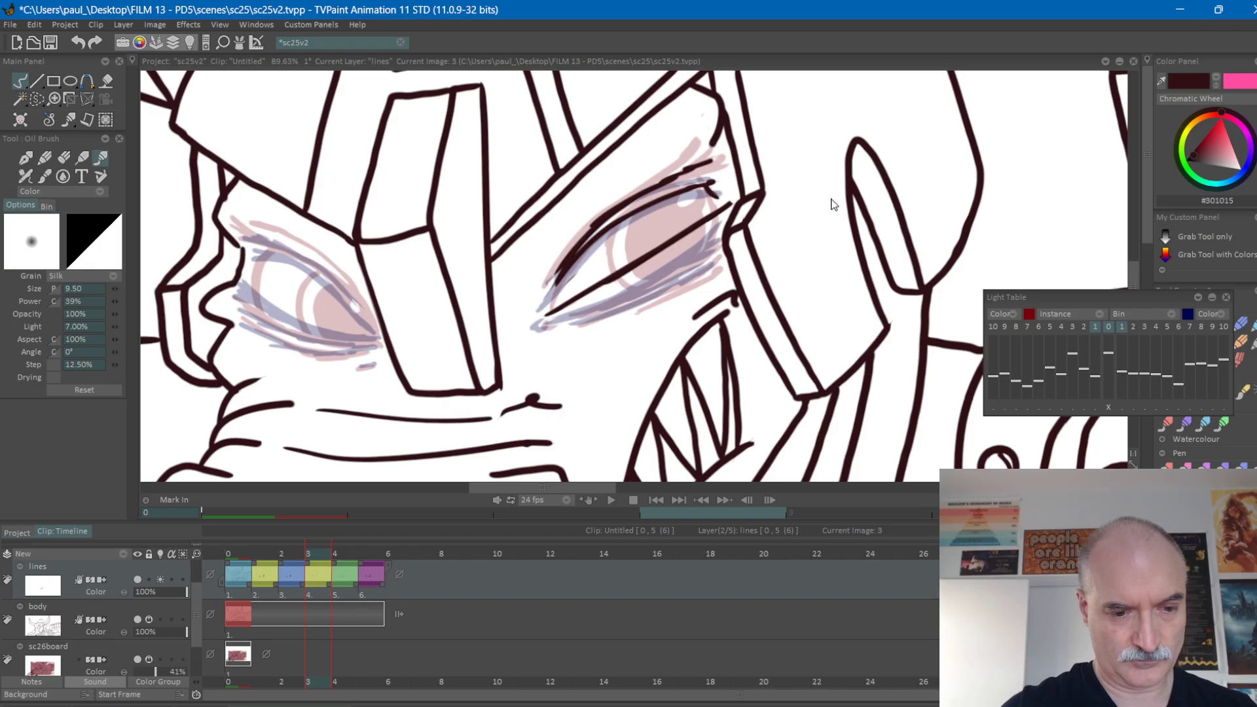
pyautogui.press('c')
# Flip through frames 2 to 4 to examine the lid spacing and outer corner of the right-hand eye.
pyautogui.press('Left')
pyautogui.press('Right')
pyautogui.press('Right')
pyautogui.press('Left')
pyautogui.press('Left')
pyautogui.press('Right')
pyautogui.press('Left')
pyautogui.press('Right')
pyautogui.press('Right')
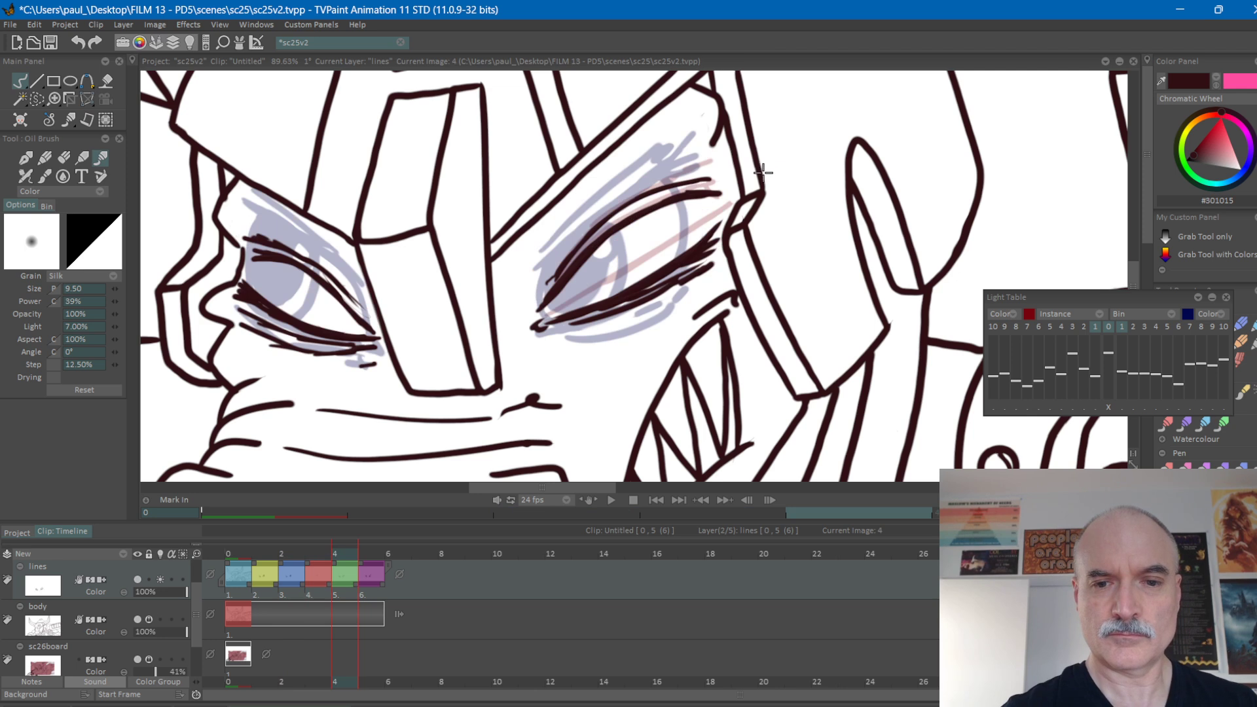
pyautogui.press('Left')
pyautogui.press('Left')
pyautogui.press('Right')
pyautogui.press('Right')
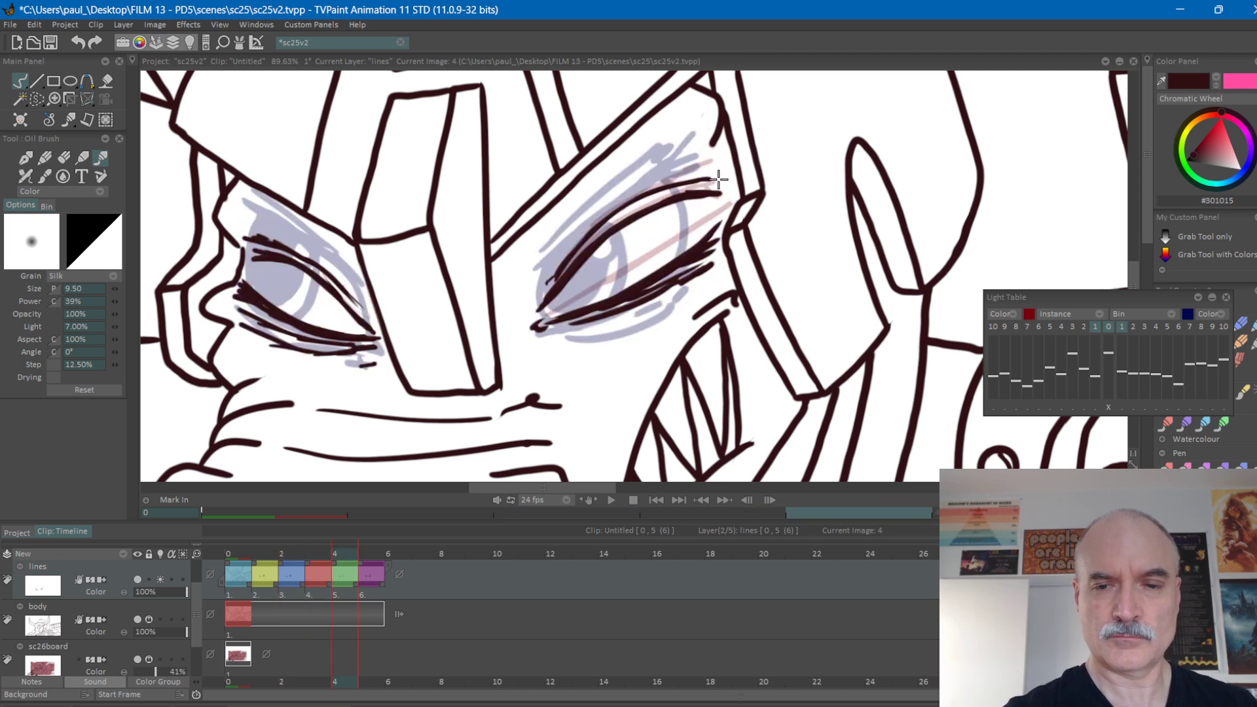
# Draw short outer corner lines joining the upper and lower lids of both eyes on frame 4.
pyautogui.moveTo(699, 188); pyautogui.dragTo(716, 225)
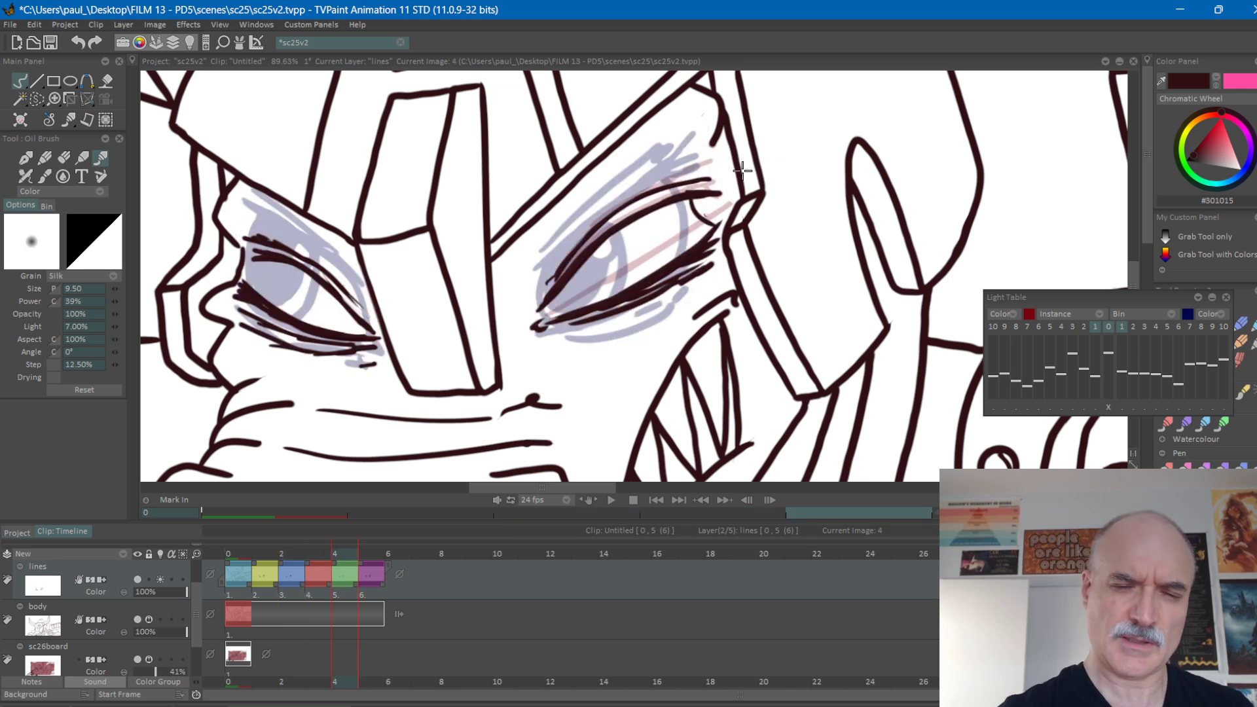
pyautogui.hotkey('ctrl', 'z')
pyautogui.moveTo(707, 199); pyautogui.dragTo(728, 214)
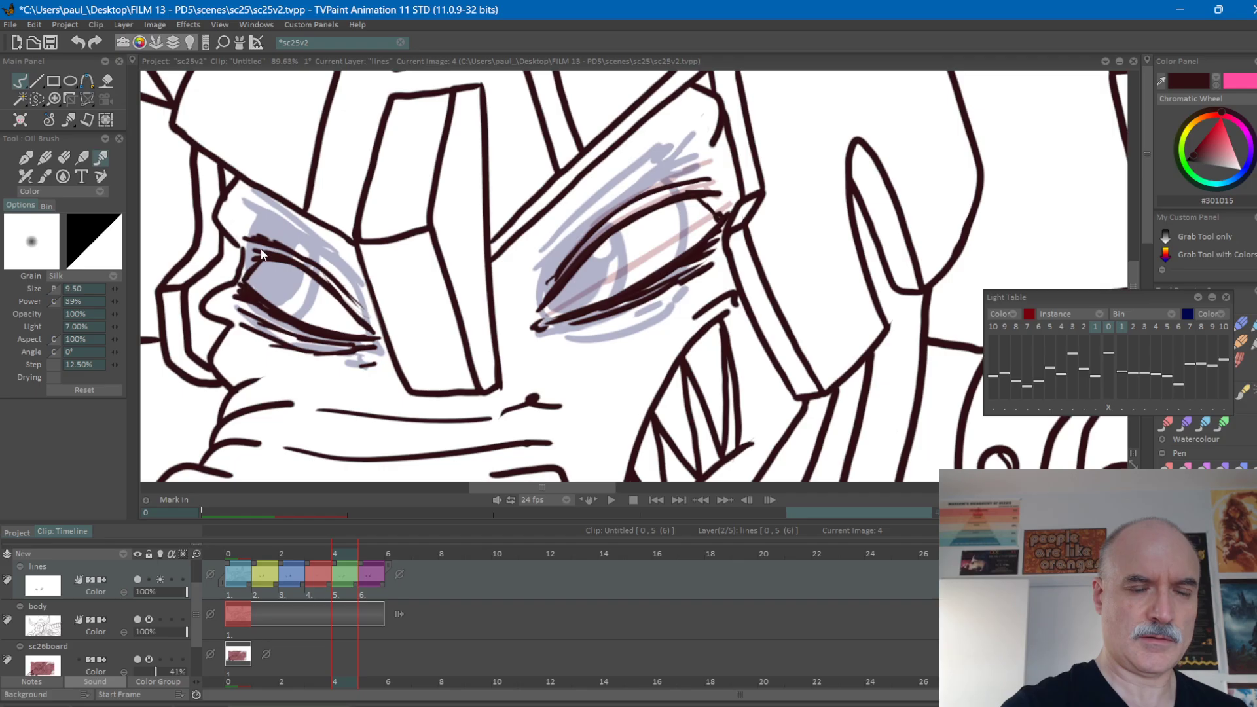
pyautogui.press('Left')
pyautogui.press('Right')
pyautogui.press('Right')
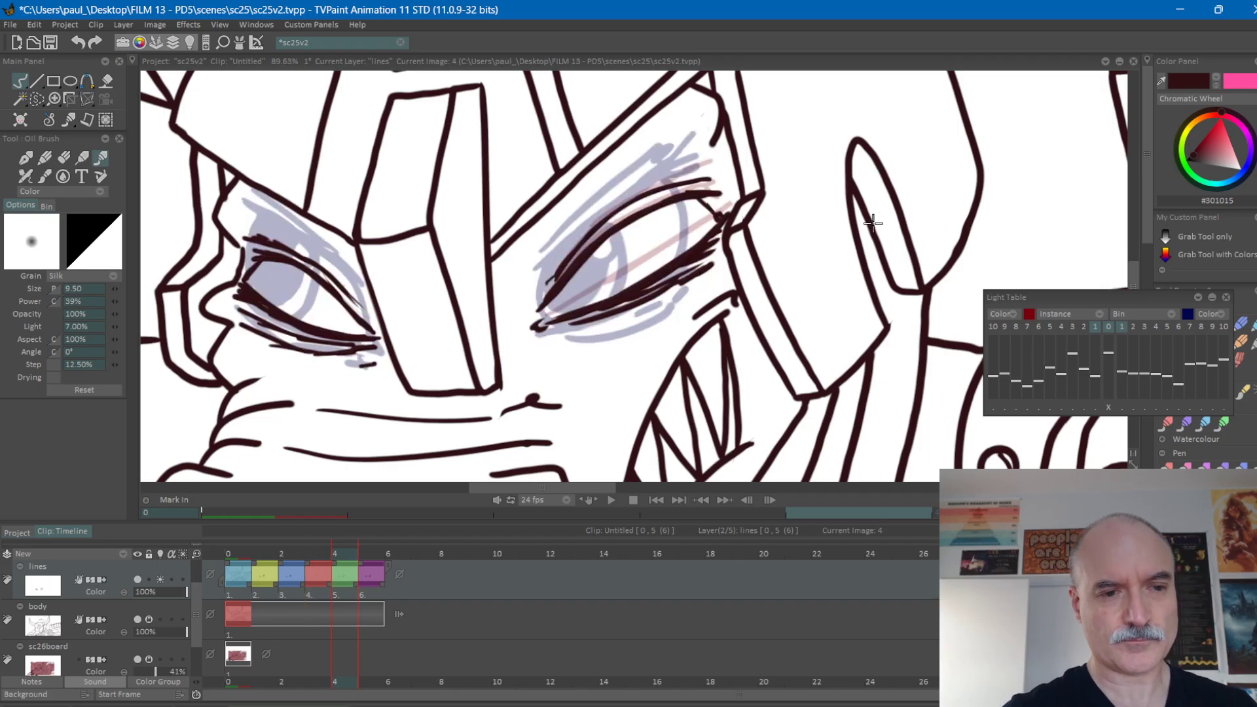
# Flip between frame 3 and its adjacent frames to check the right-hand eye's lid and corner positions.
pyautogui.press('Left')
pyautogui.press('Left')
pyautogui.press('Left')
pyautogui.press('Right')
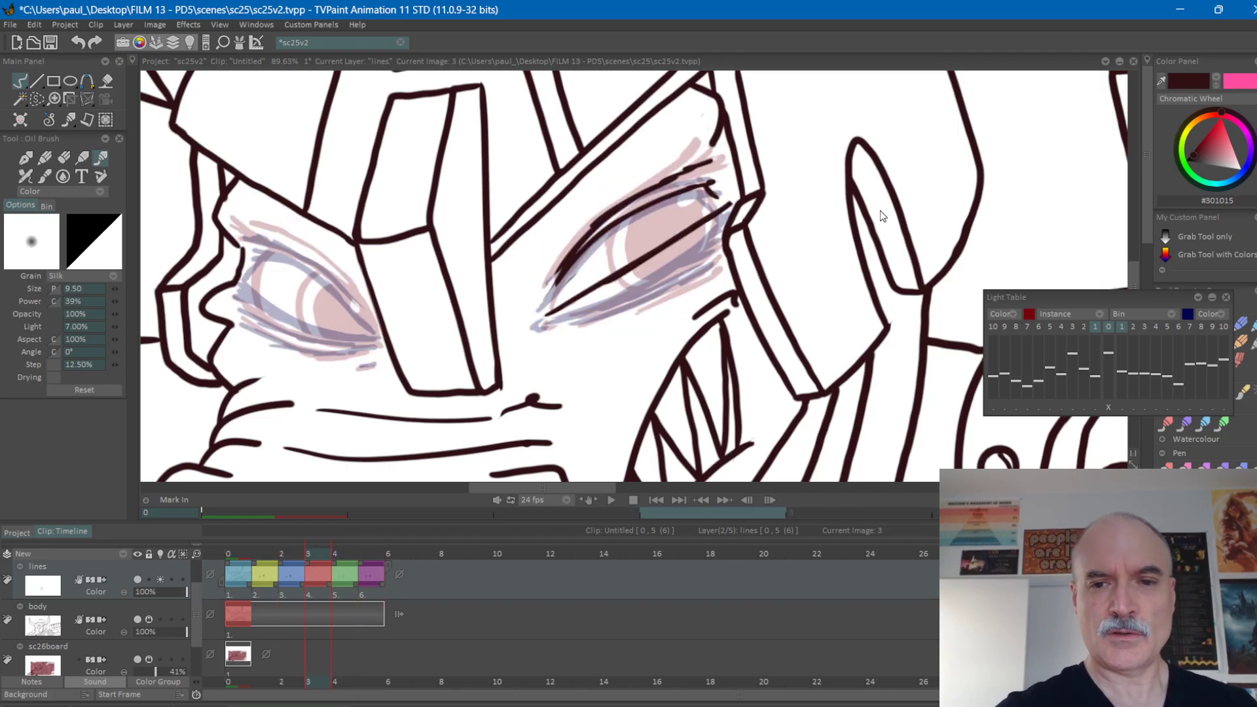
pyautogui.press('Left')
pyautogui.press('Right')
pyautogui.press('Right')
pyautogui.press('Left')
pyautogui.press('Left')
pyautogui.press('Right')
pyautogui.press('Left')
pyautogui.press('Right')
pyautogui.press('Right')
pyautogui.press('Left')
pyautogui.press('Left')
pyautogui.press('Right')
pyautogui.press('Right')
pyautogui.press('Left')
pyautogui.press('Left')
pyautogui.press('Right')
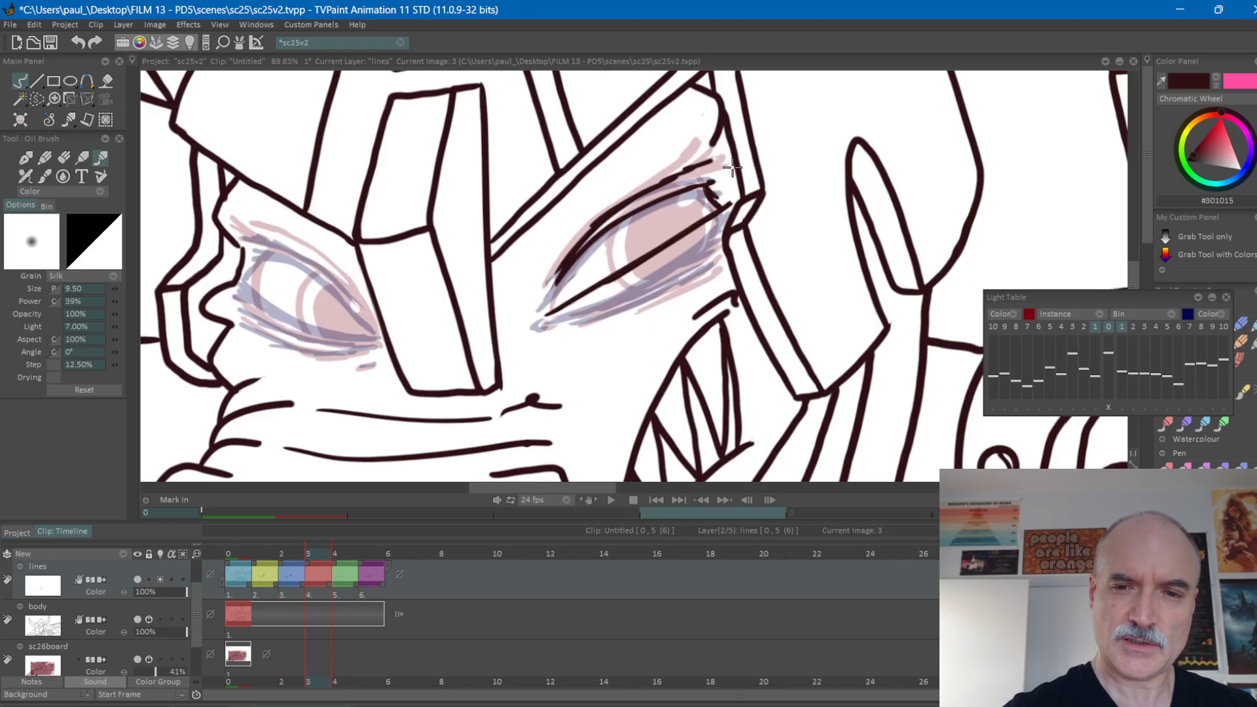
pyautogui.press('Right')
pyautogui.moveTo(682, 192); pyautogui.dragTo(728, 184)
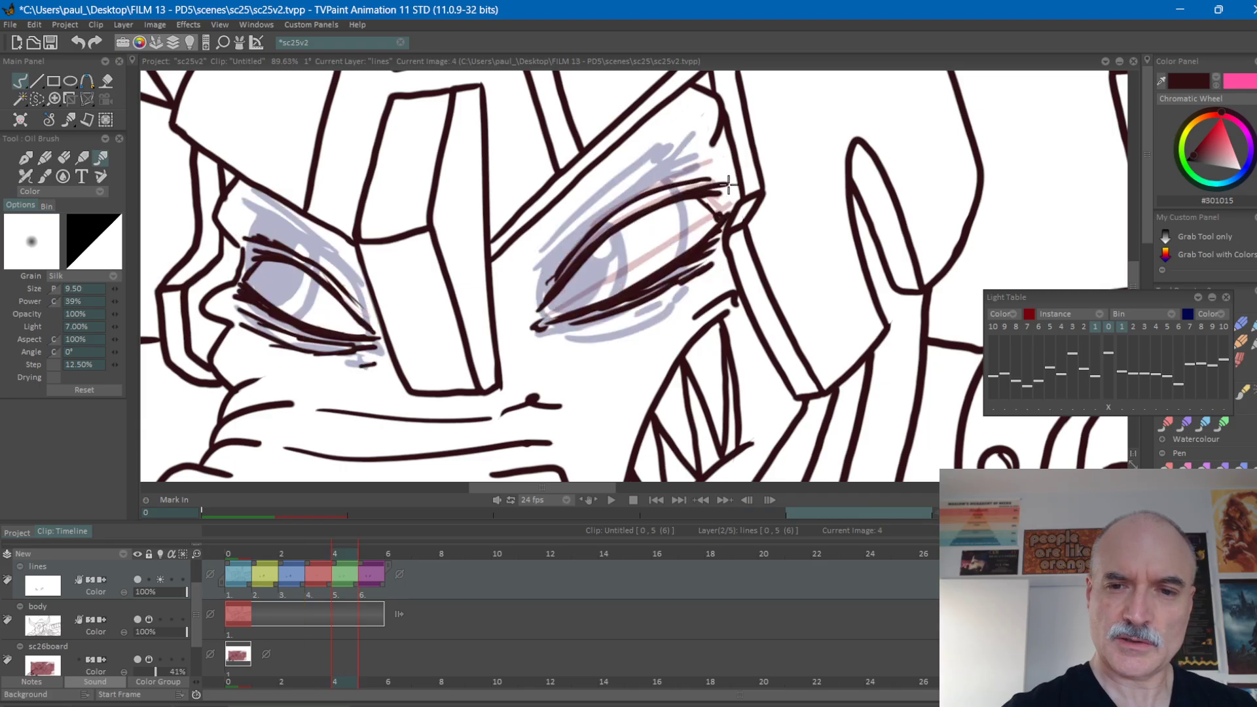
pyautogui.hotkey('ctrl', 'z')
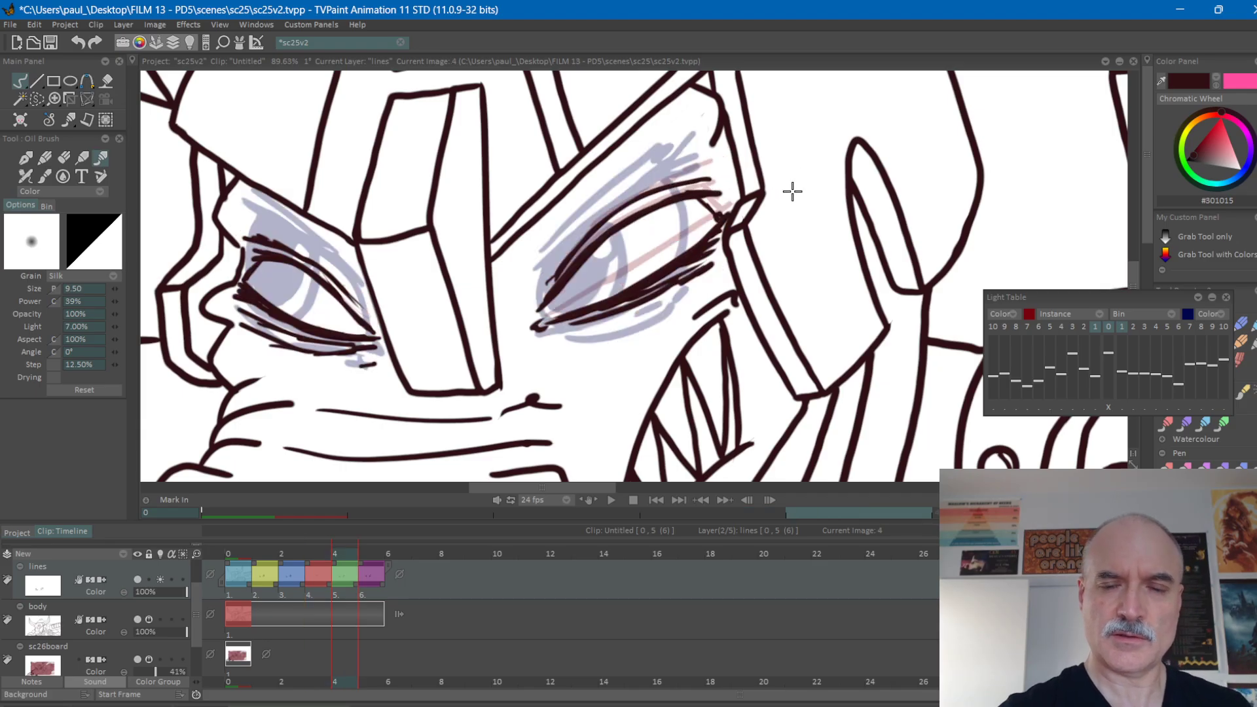
# Thicken the outer end of the right-hand eye's lowered upper lid on frame 3, comparing it with the neighbouring drawings.
pyautogui.press('Left')
pyautogui.press('Left')
pyautogui.press('Right')
pyautogui.press('Left')
pyautogui.press('Right')
pyautogui.moveTo(691, 222); pyautogui.dragTo(738, 198)
pyautogui.press('Left')
pyautogui.press('Right')
pyautogui.press('Left')
pyautogui.press('Right')
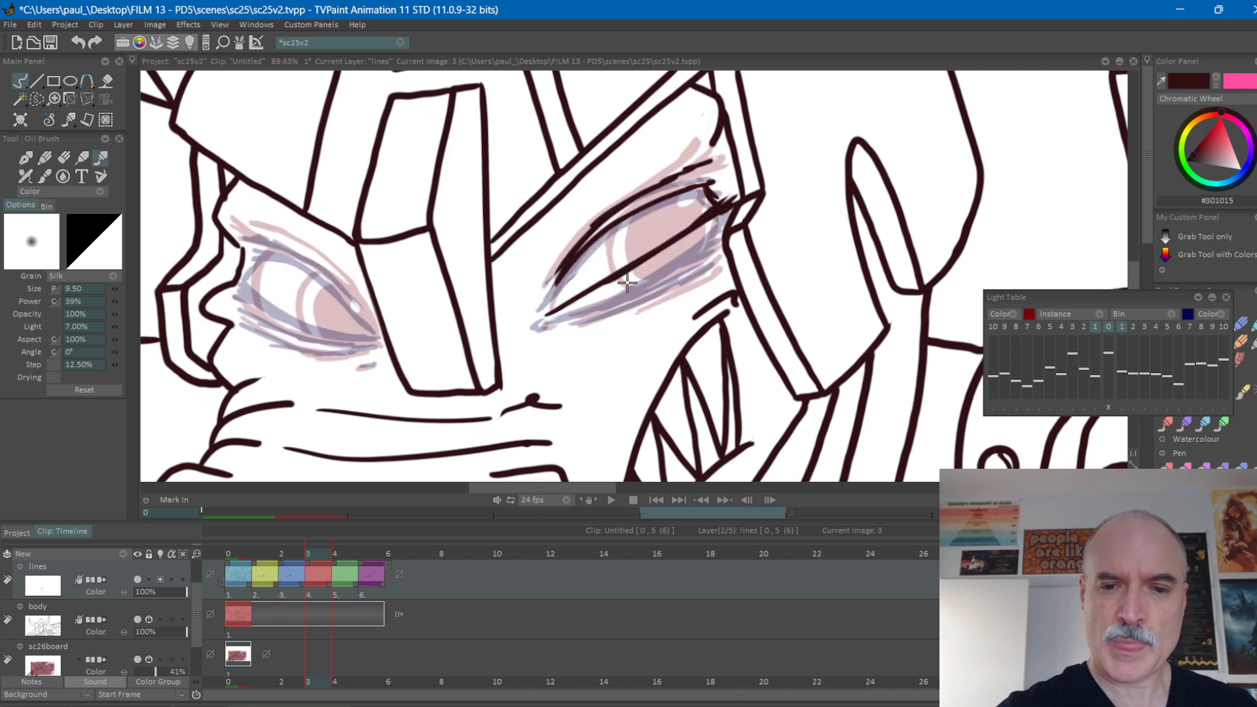
# Draw the short iris and pupil edge curves beneath the right-hand eye's lowered lid on frame 3.
pyautogui.moveTo(619, 274); pyautogui.dragTo(638, 286)
pyautogui.press('Left')
pyautogui.press('Right')
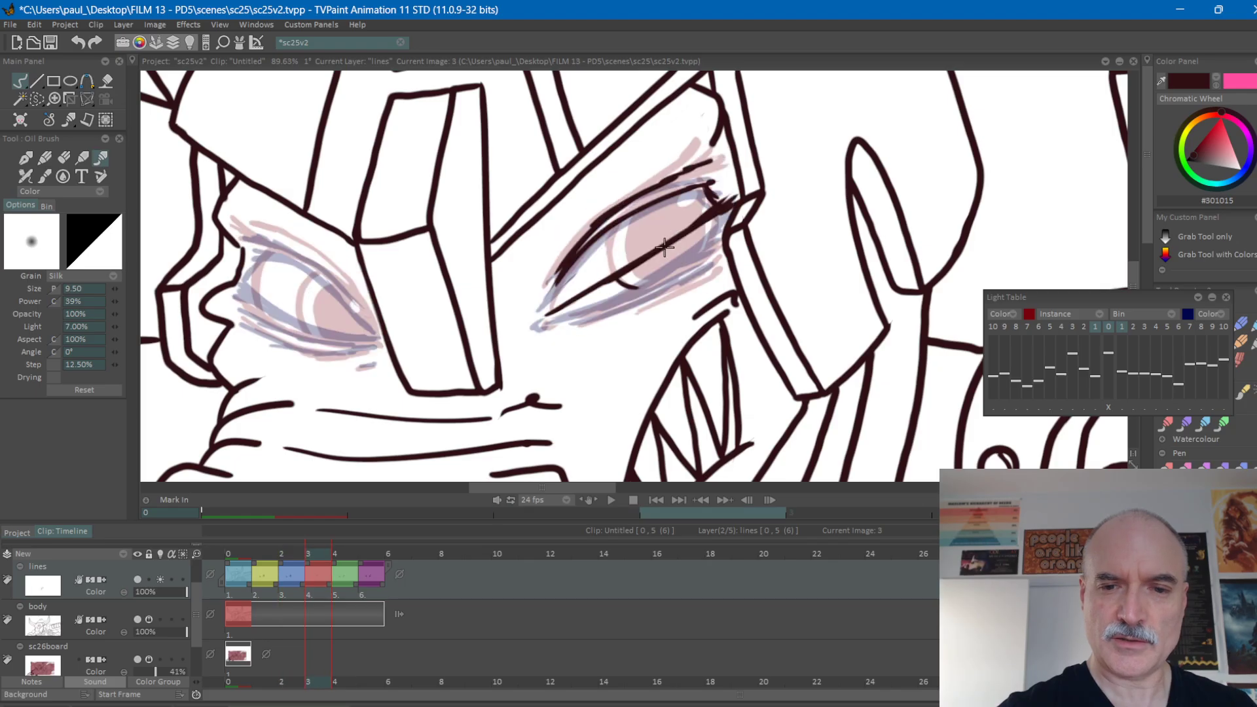
pyautogui.moveTo(637, 268); pyautogui.dragTo(651, 282)
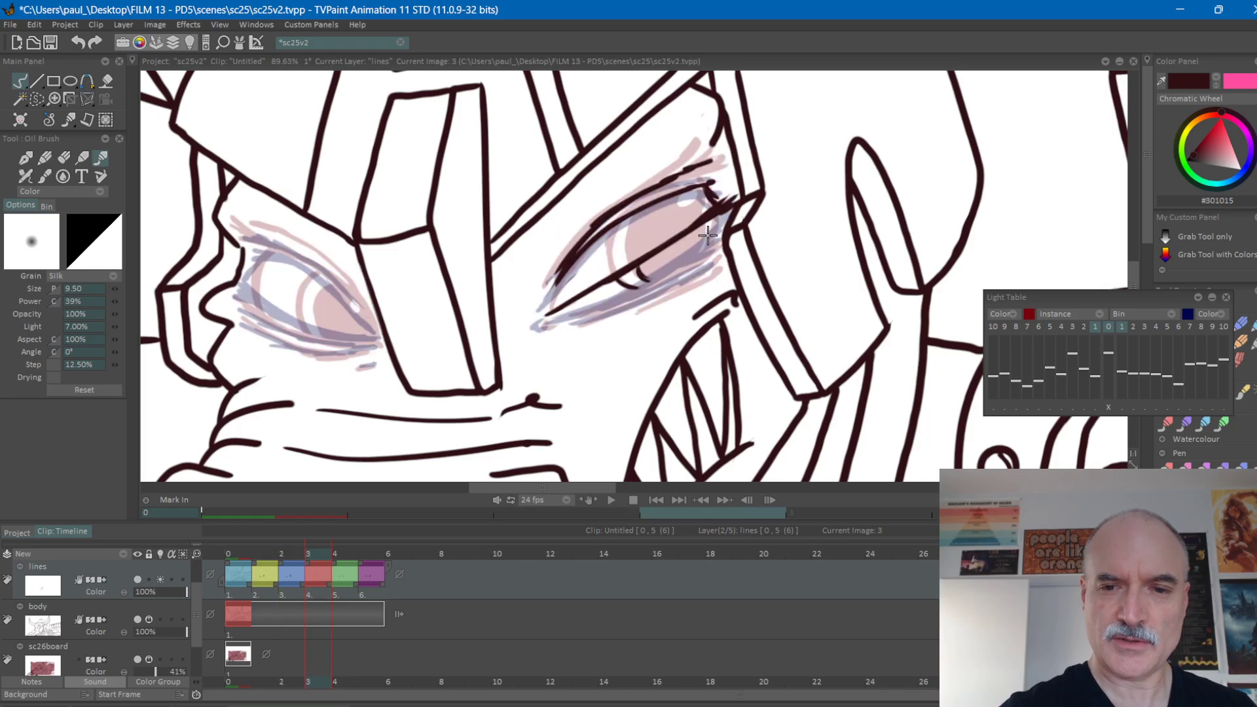
pyautogui.moveTo(704, 227)
pyautogui.mouseDown()
pyautogui.moveTo(715, 223)
pyautogui.moveTo(714, 246)
pyautogui.mouseUp()
pyautogui.press('Left')
pyautogui.press('Right')
pyautogui.press('Right')
pyautogui.press('Left')
pyautogui.press('Left')
pyautogui.press('Right')
# Draw the right-hand eye's lower lid line on frame 3 and fill the visible part of the pupil solid dark.
pyautogui.moveTo(568, 316); pyautogui.dragTo(675, 264)
pyautogui.moveTo(716, 243); pyautogui.dragTo(725, 236)
pyautogui.press('Left')
pyautogui.press('Right')
pyautogui.moveTo(652, 277)
pyautogui.mouseDown()
pyautogui.moveTo(677, 249)
pyautogui.moveTo(682, 264)
pyautogui.moveTo(693, 241)
pyautogui.mouseUp()
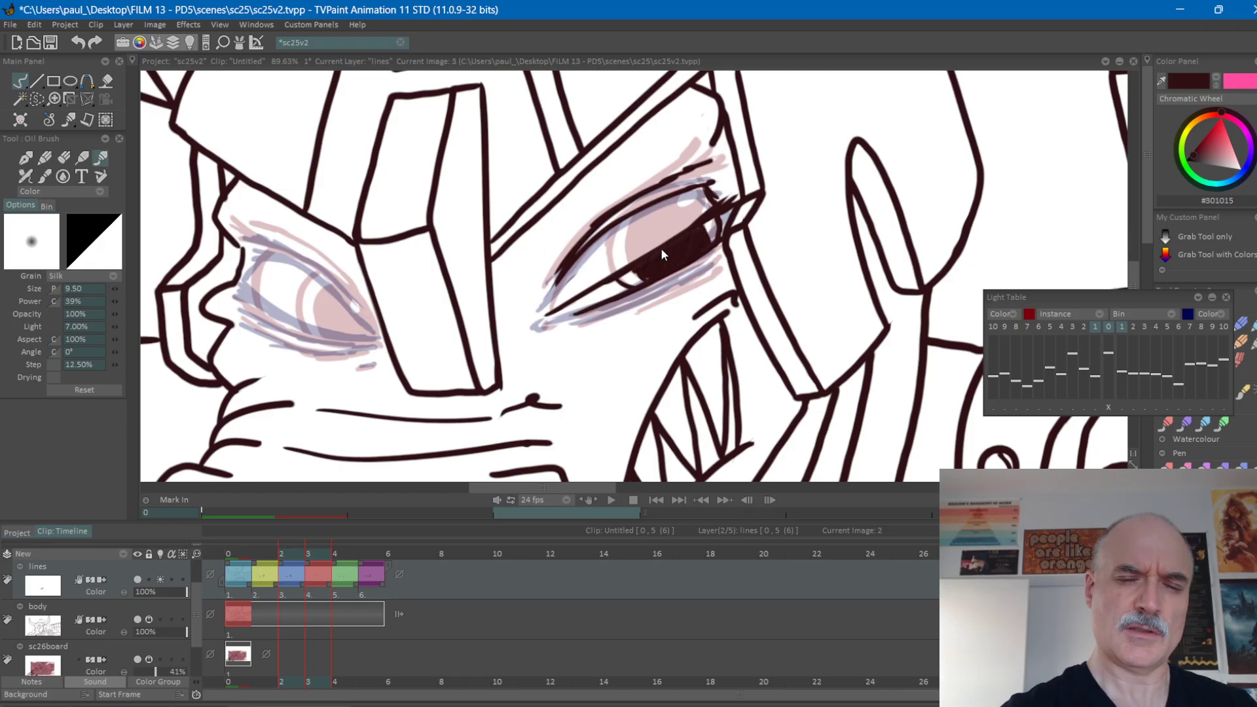
# Refine the outer edge of the right-hand eye's filled pupil on frame 3, checking it against frame 2.
pyautogui.press('Left')
pyautogui.press('Right')
pyautogui.press('Left')
pyautogui.press('Right')
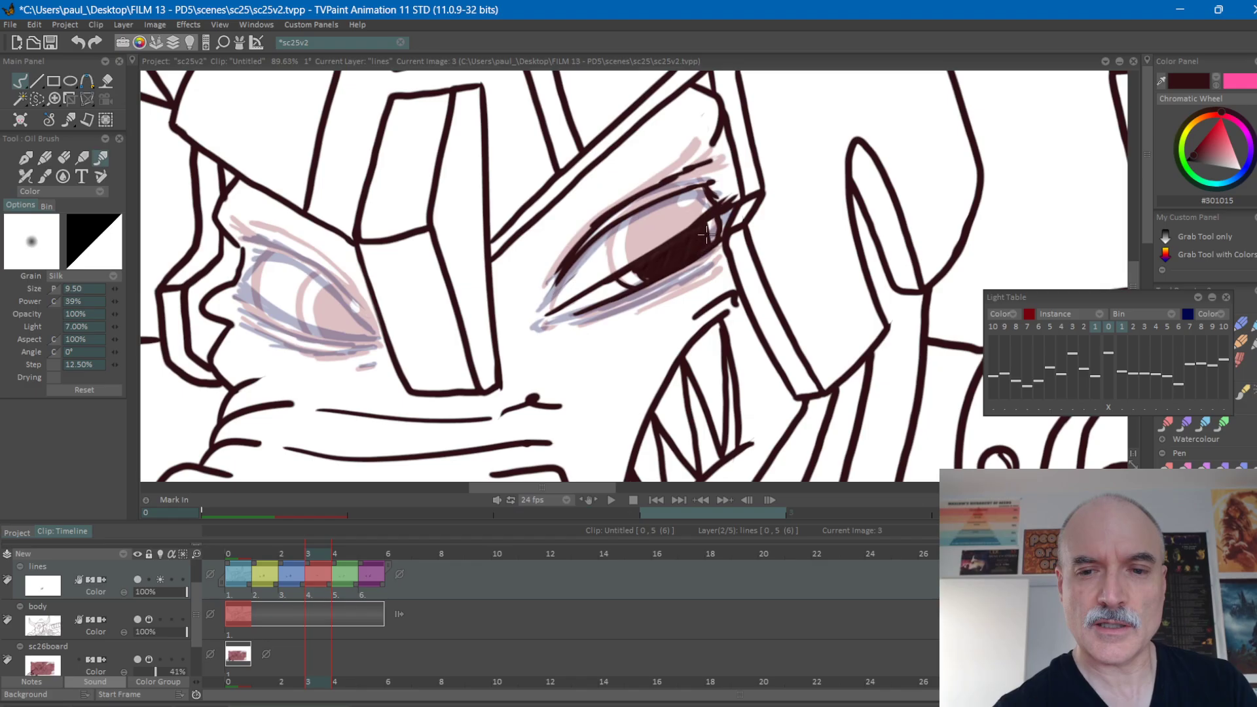
pyautogui.moveTo(704, 223); pyautogui.dragTo(702, 233)
pyautogui.press('Left')
pyautogui.press('Right')
pyautogui.press('Left')
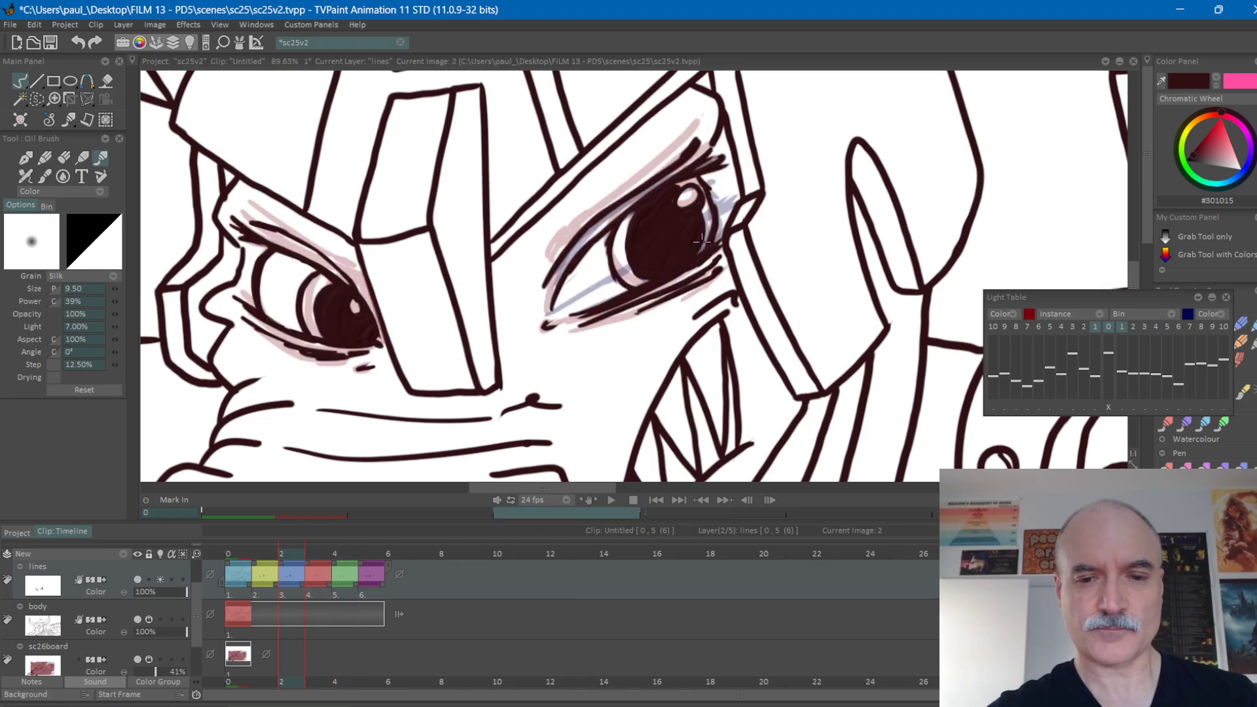
pyautogui.press('Right')
# Draw the lower lid fold lines beneath the right-hand eye on frame 3, matching the spacing on frames 2 and 4.
pyautogui.moveTo(581, 320); pyautogui.dragTo(706, 266)
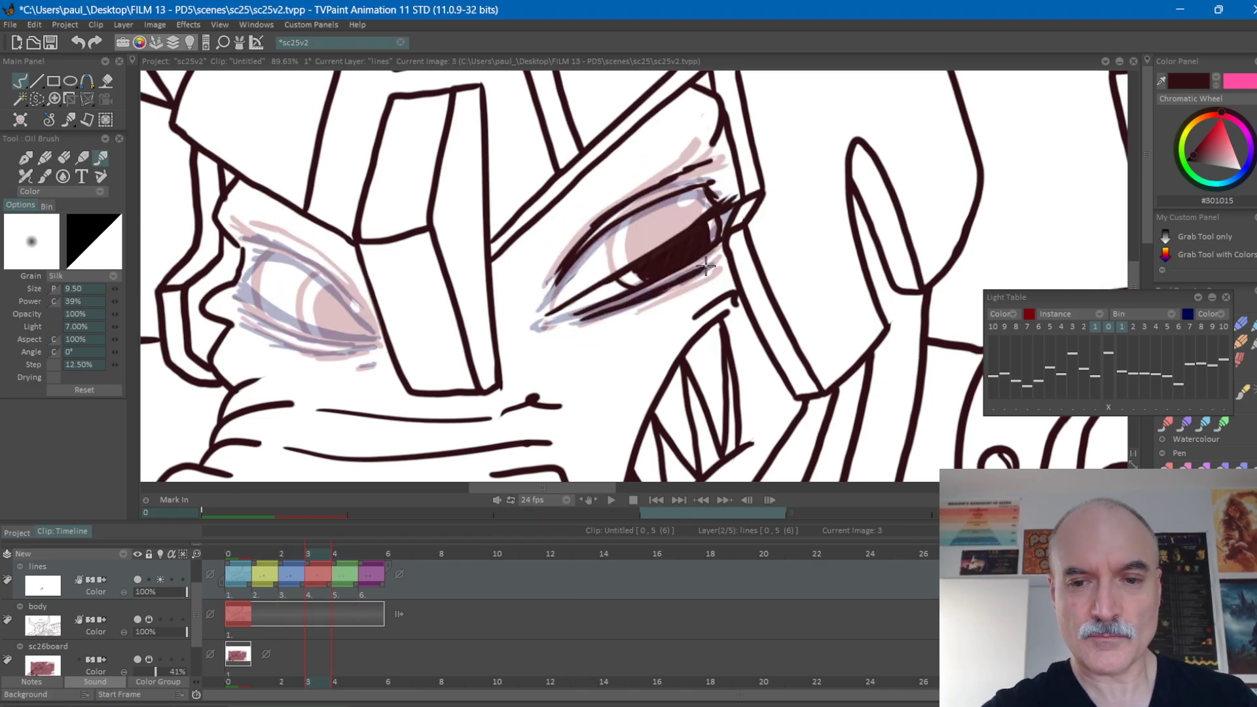
pyautogui.moveTo(640, 301); pyautogui.dragTo(724, 261)
pyautogui.press('Left')
pyautogui.press('Right')
pyautogui.press('Right')
pyautogui.press('Left')
pyautogui.press('Left')
pyautogui.press('Right')
pyautogui.press('Right')
pyautogui.press('Left')
pyautogui.press('Left')
# Draw the inner corner mark of the right-hand eye on frame 3, aligned with the corners on frames 2 and 4.
pyautogui.press('Right')
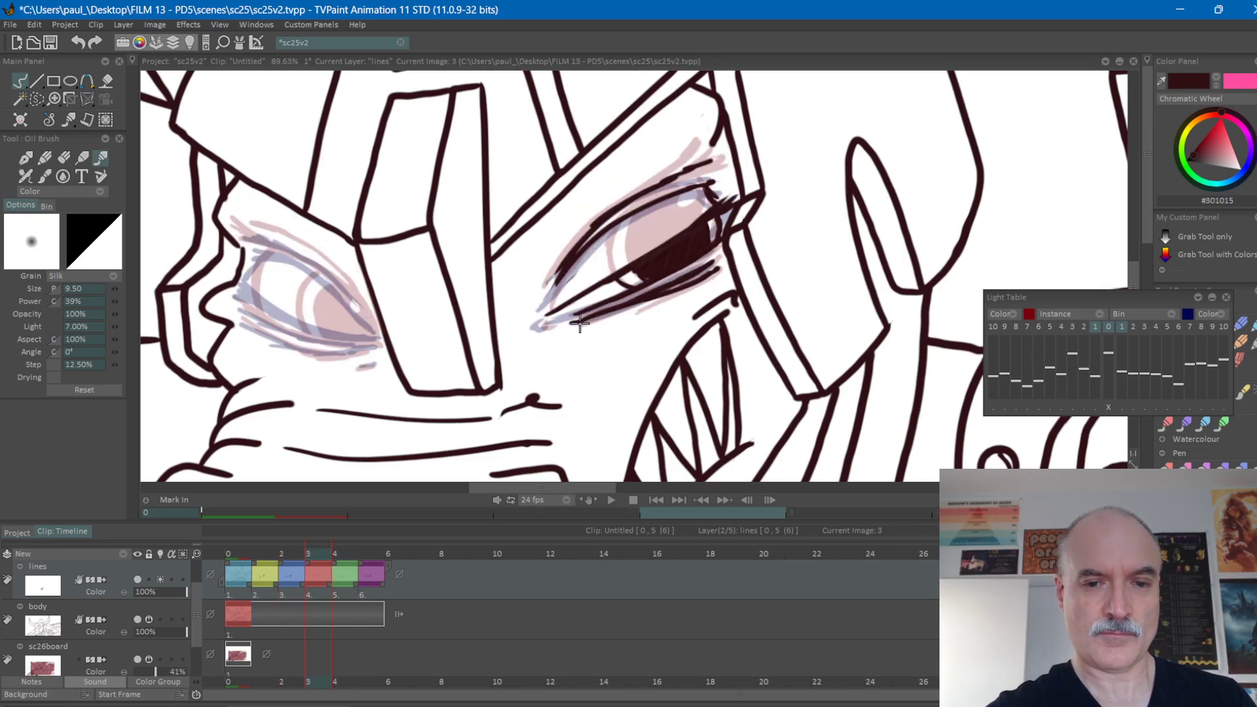
pyautogui.press('Left')
pyautogui.press('Right')
pyautogui.press('Right')
pyautogui.press('Left')
pyautogui.press('Left')
pyautogui.press('Right')
pyautogui.press('Right')
pyautogui.press('Left')
pyautogui.press('Left')
pyautogui.press('Right')
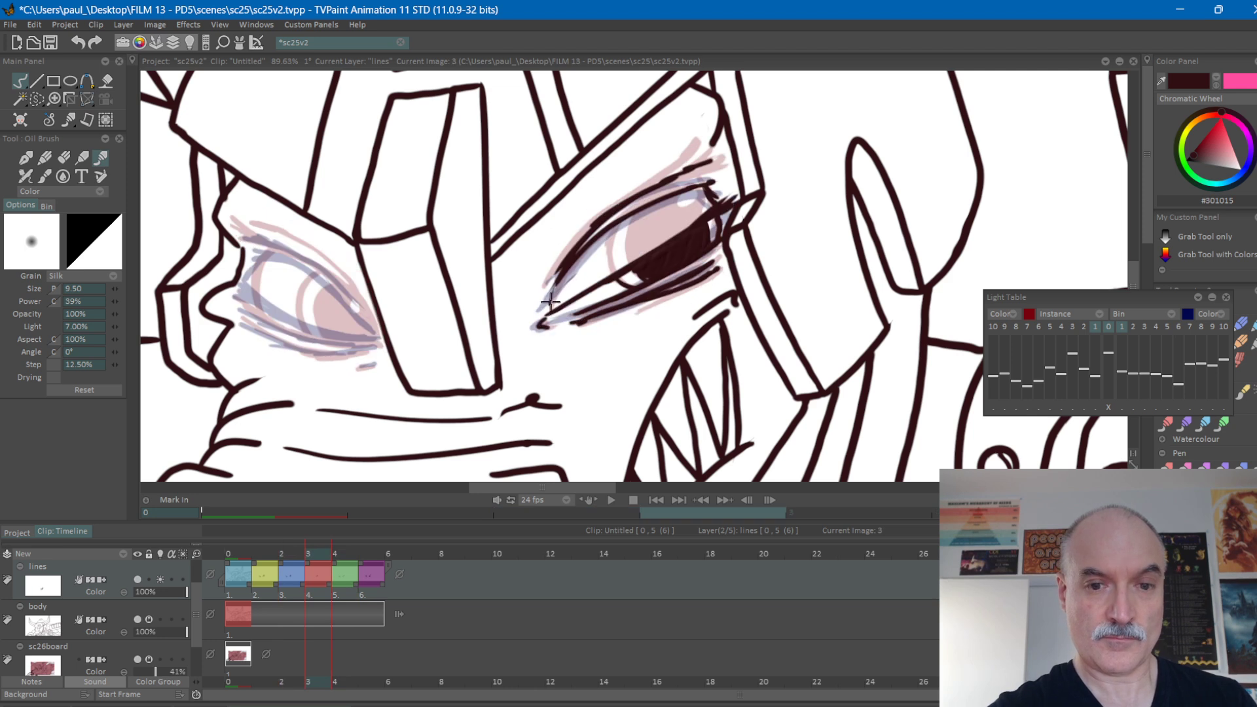
pyautogui.press('Right')
pyautogui.press('Left')
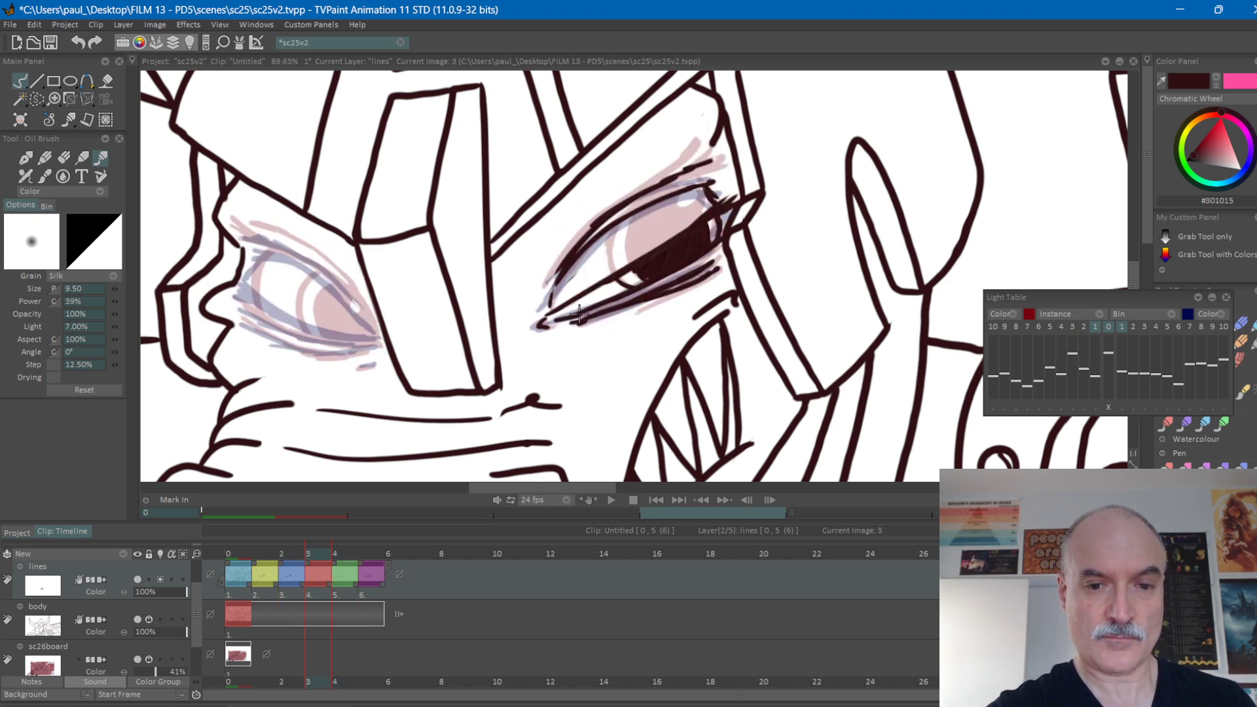
# Strengthen the inner part of the right-hand eye's lowered lid line on frame 3 and compare it with frames 2 and 4.
pyautogui.press('Left')
pyautogui.press('Right')
pyautogui.press('Right')
pyautogui.press('Left')
pyautogui.press('Left')
pyautogui.press('Right')
pyautogui.moveTo(549, 314); pyautogui.dragTo(618, 272)
pyautogui.press('Left')
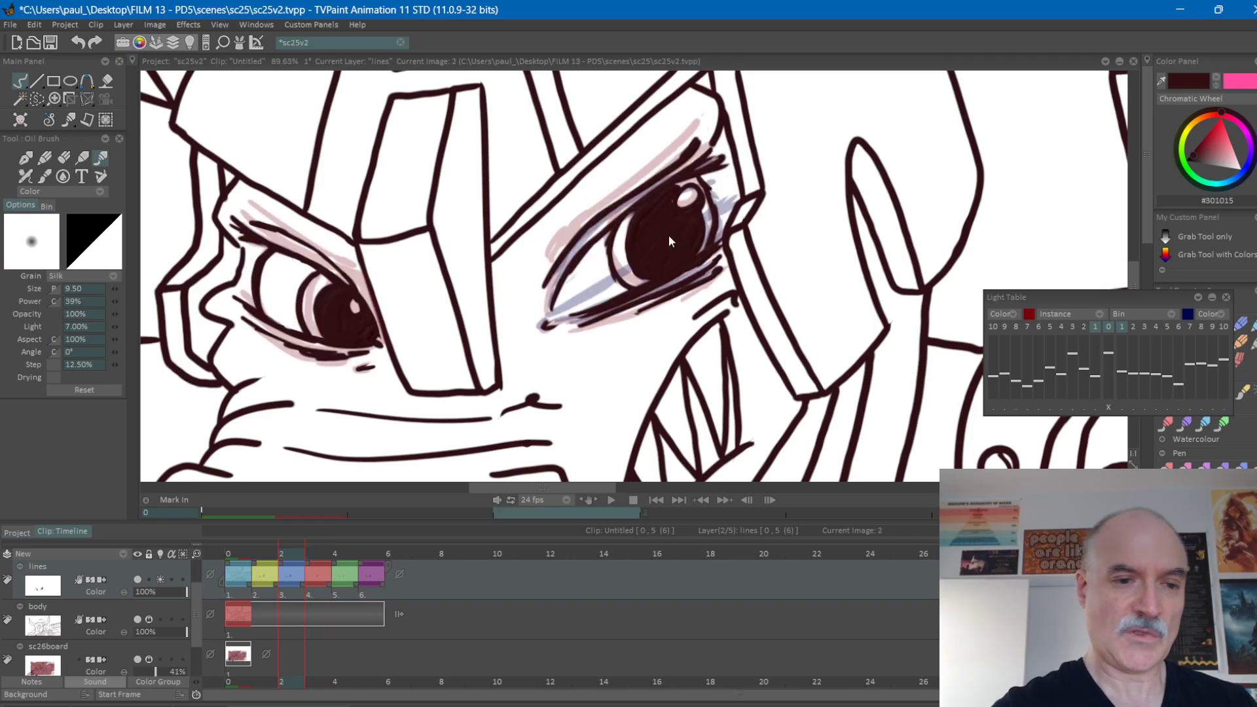
pyautogui.press('Right')
pyautogui.press('Right')
pyautogui.press('Left')
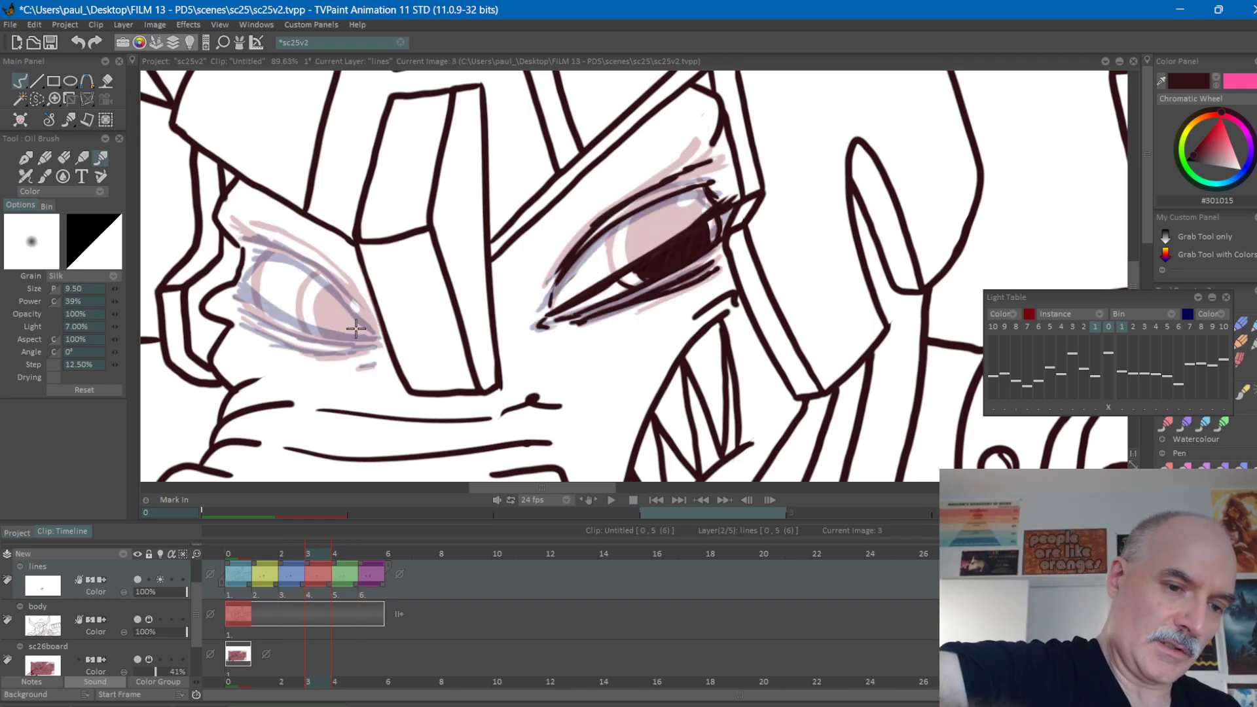
# Draw the lowered upper lid line of the left-hand eye on frame 3, from inner to outer corner.
pyautogui.moveTo(366, 335); pyautogui.dragTo(246, 283)
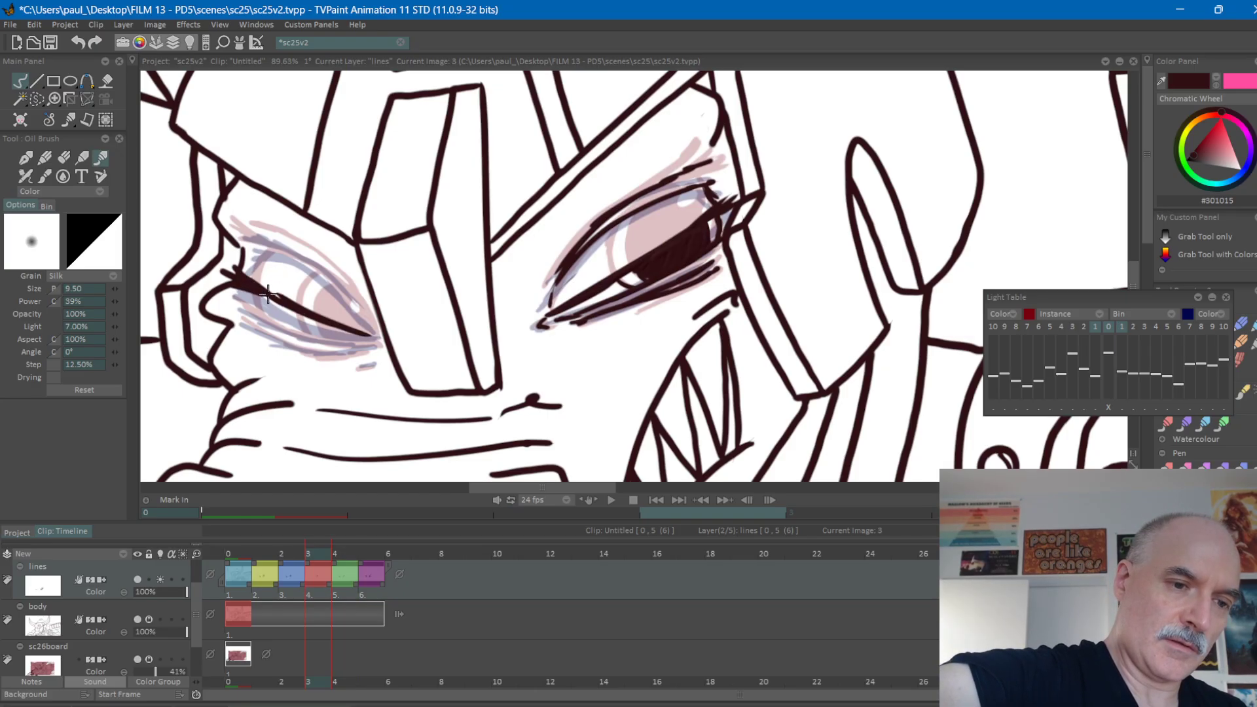
pyautogui.press('Right')
pyautogui.press('Left')
pyautogui.press('Right')
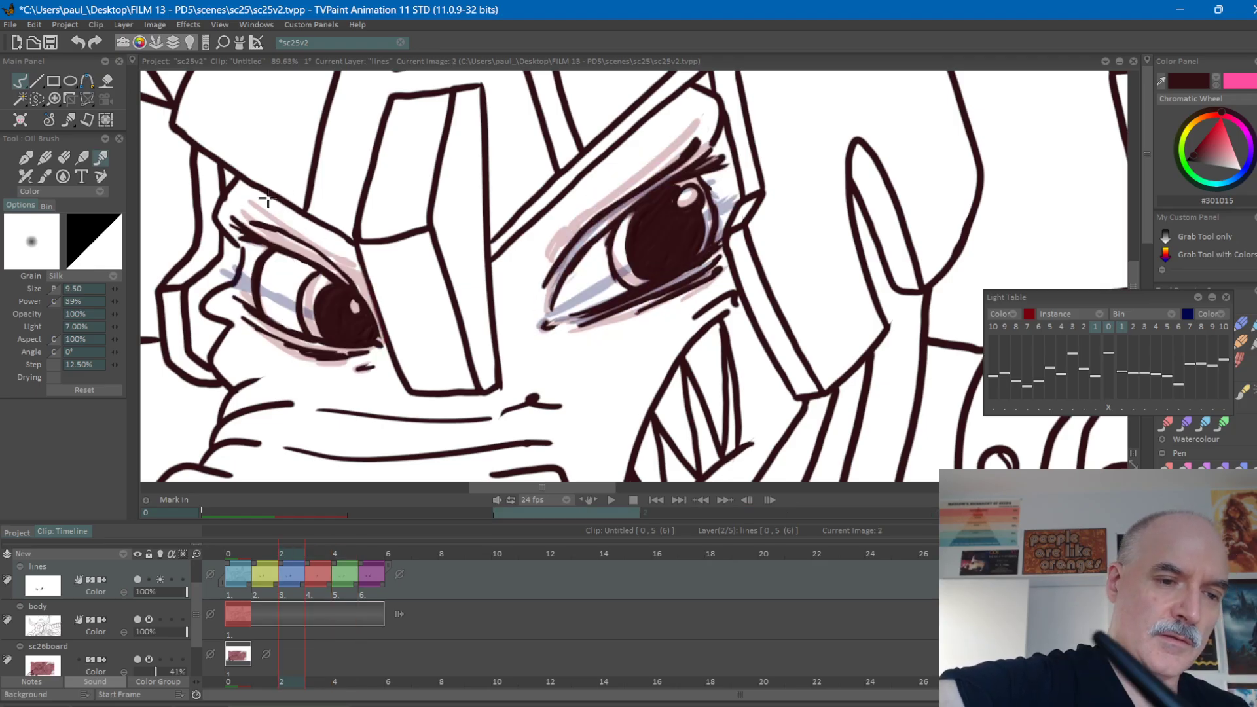
pyautogui.press('Left')
pyautogui.press('Right')
pyautogui.press('Left')
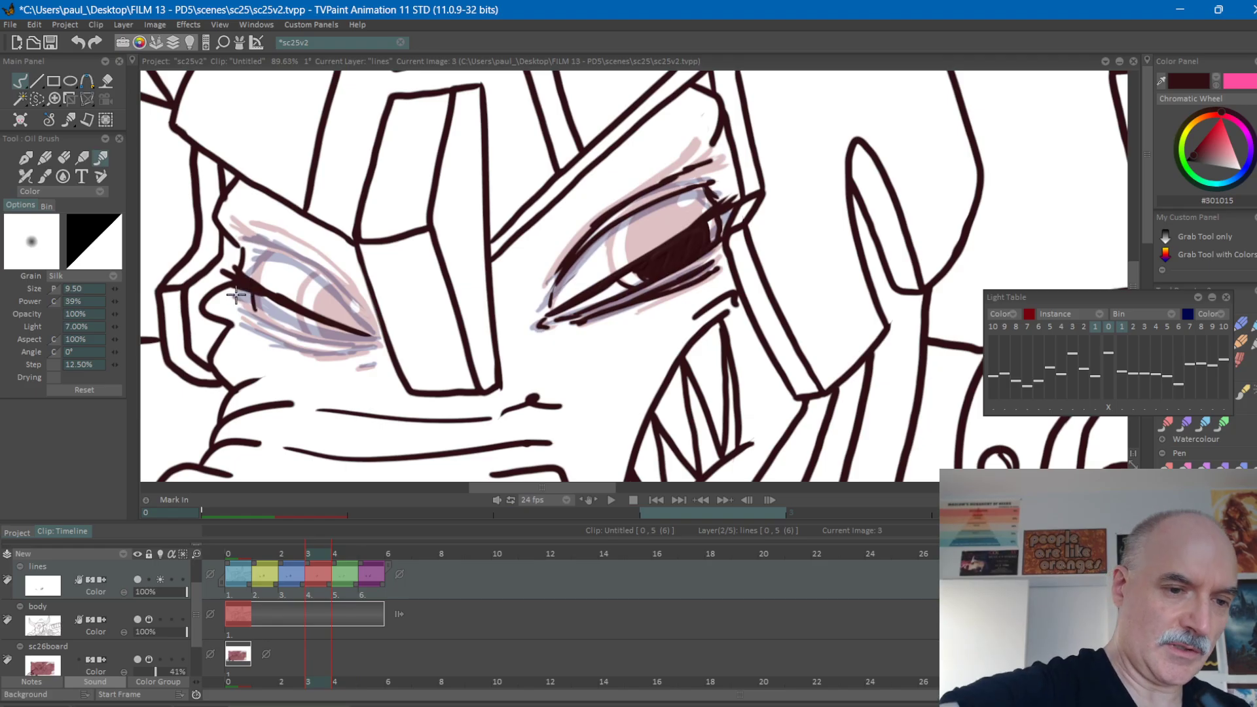
# Draw the left-hand eye's lower lid line and inner corner on frame 3.
pyautogui.moveTo(245, 305)
pyautogui.mouseDown()
pyautogui.moveTo(352, 343)
pyautogui.moveTo(376, 338)
pyautogui.mouseUp()
pyautogui.press('Right')
pyautogui.press('Left')
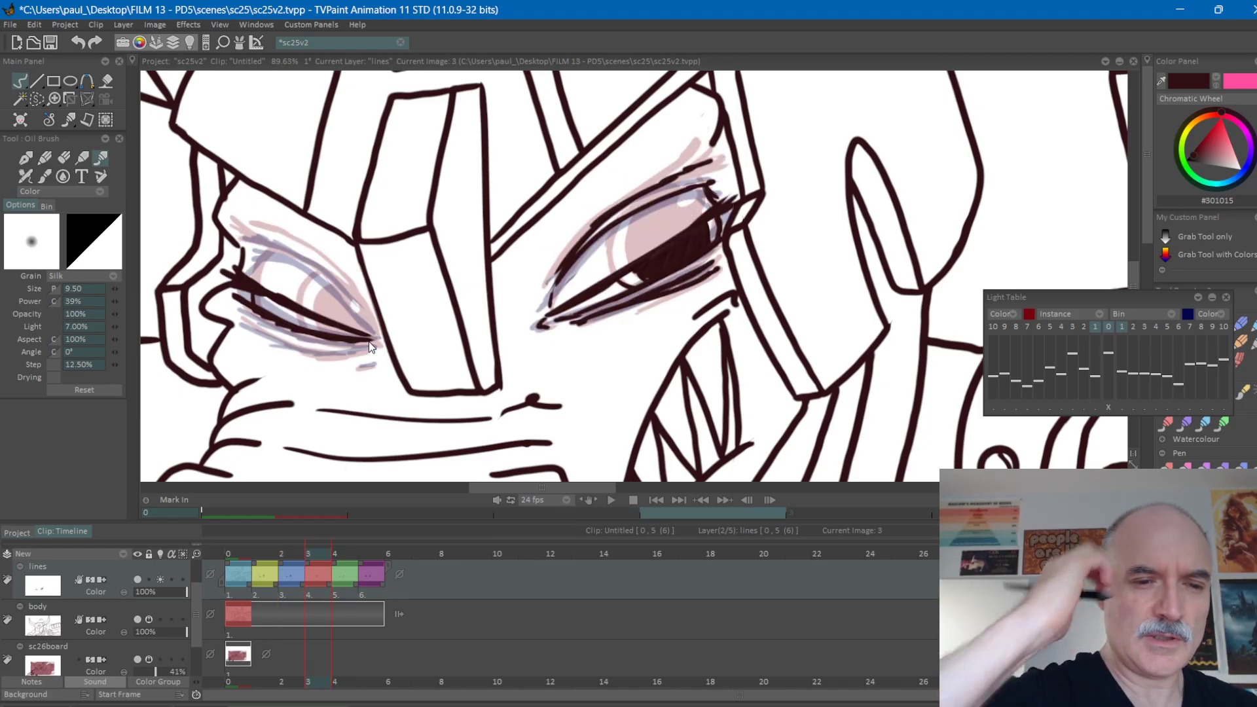
pyautogui.press('Left')
pyautogui.press('Right')
pyautogui.press('Left')
pyautogui.press('Right')
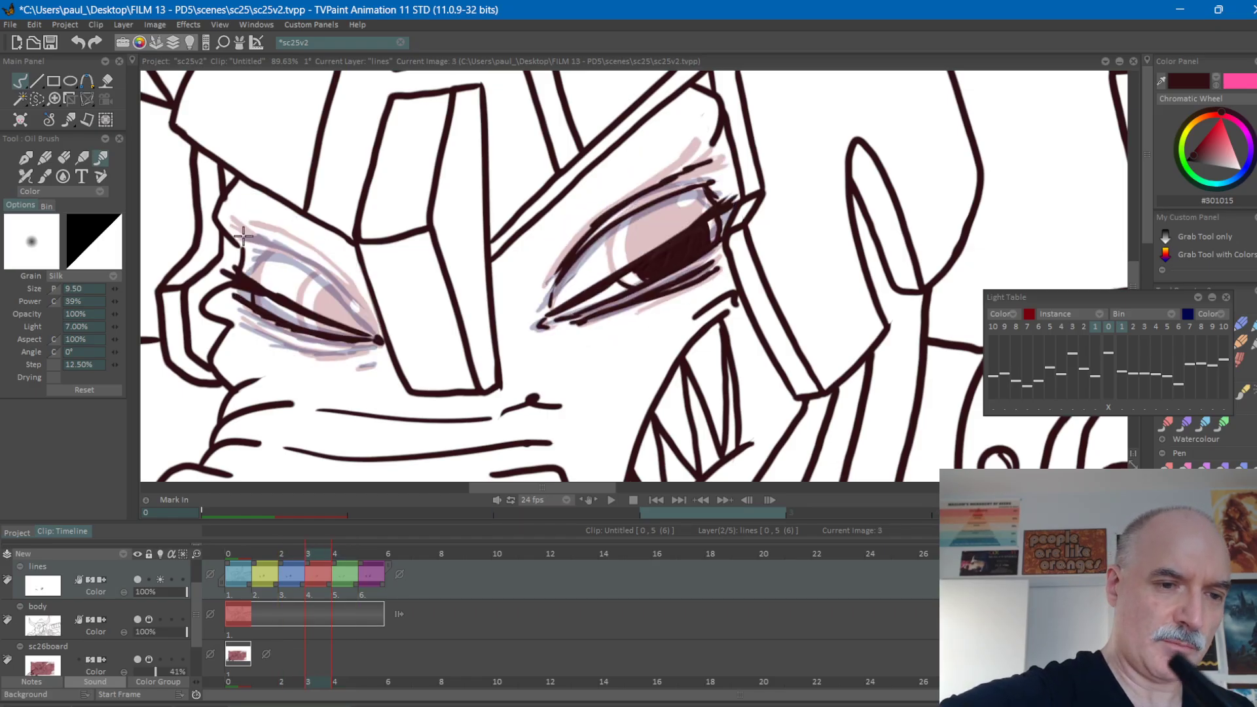
# Draw the curved crease above the left-hand eye's lowered lid on frame 3, running down to the inner corner.
pyautogui.press('Right')
pyautogui.press('Left')
pyautogui.press('Left')
pyautogui.press('Right')
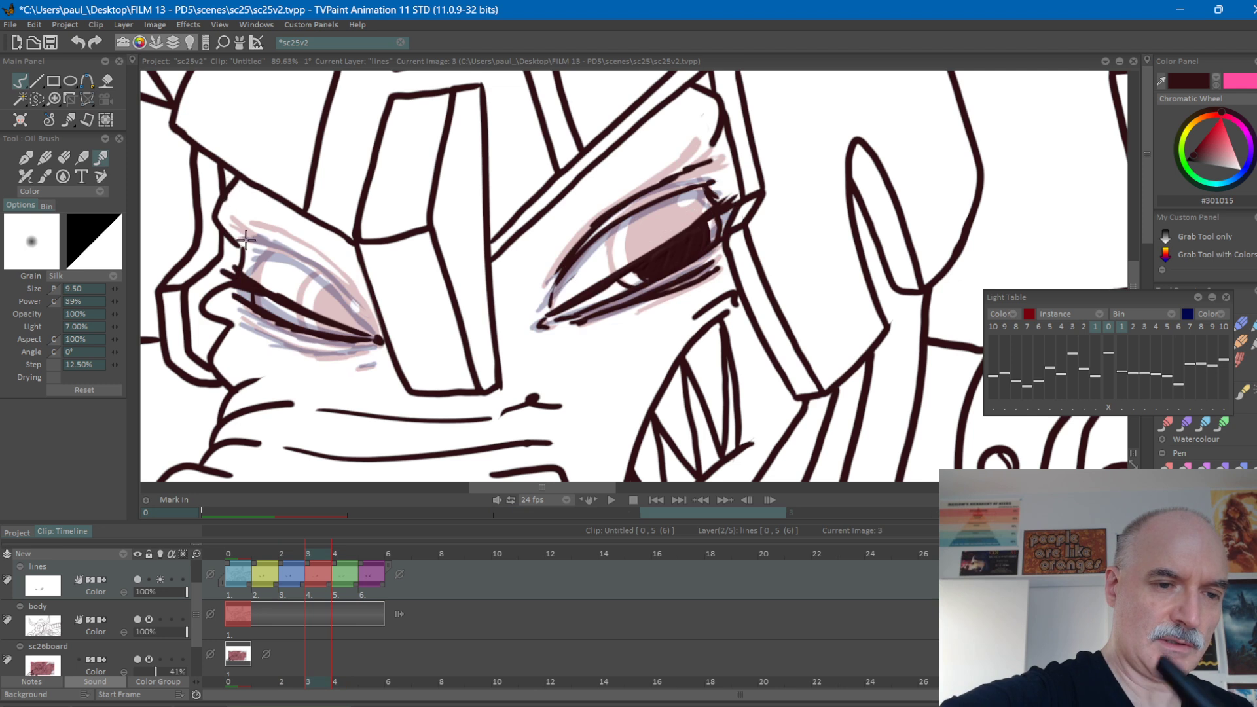
pyautogui.press('Right')
pyautogui.press('Left')
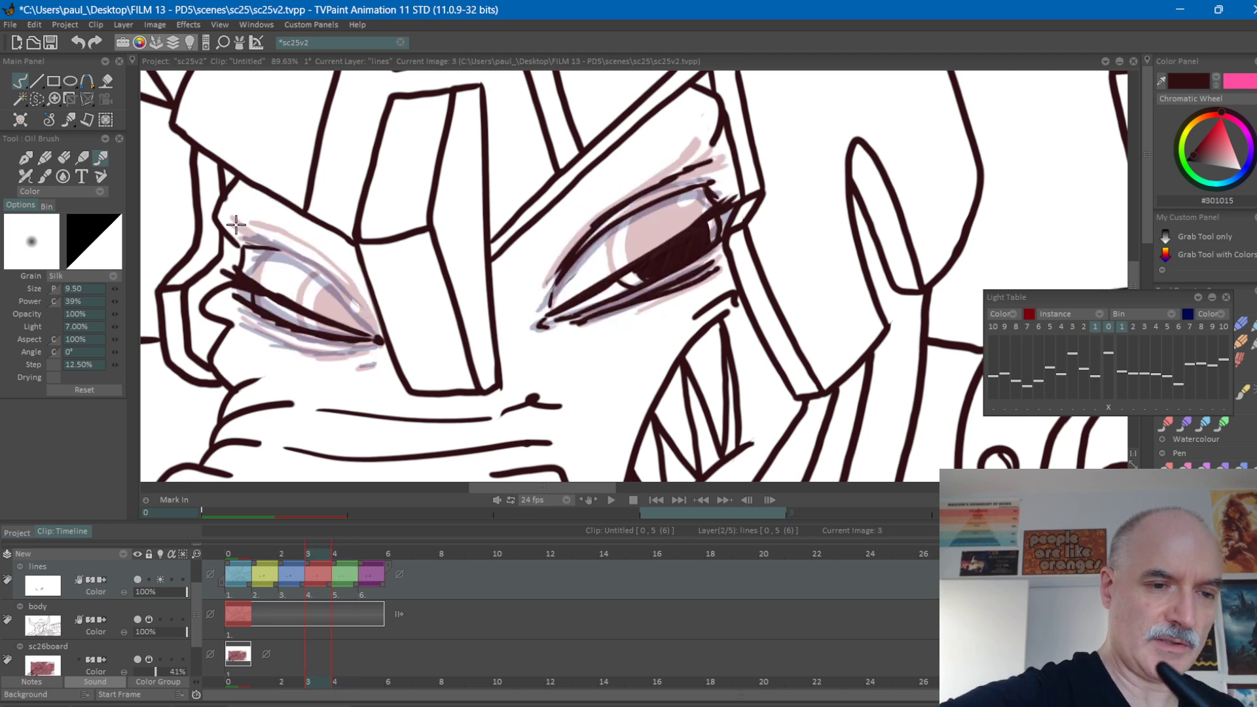
pyautogui.moveTo(292, 258); pyautogui.dragTo(336, 288)
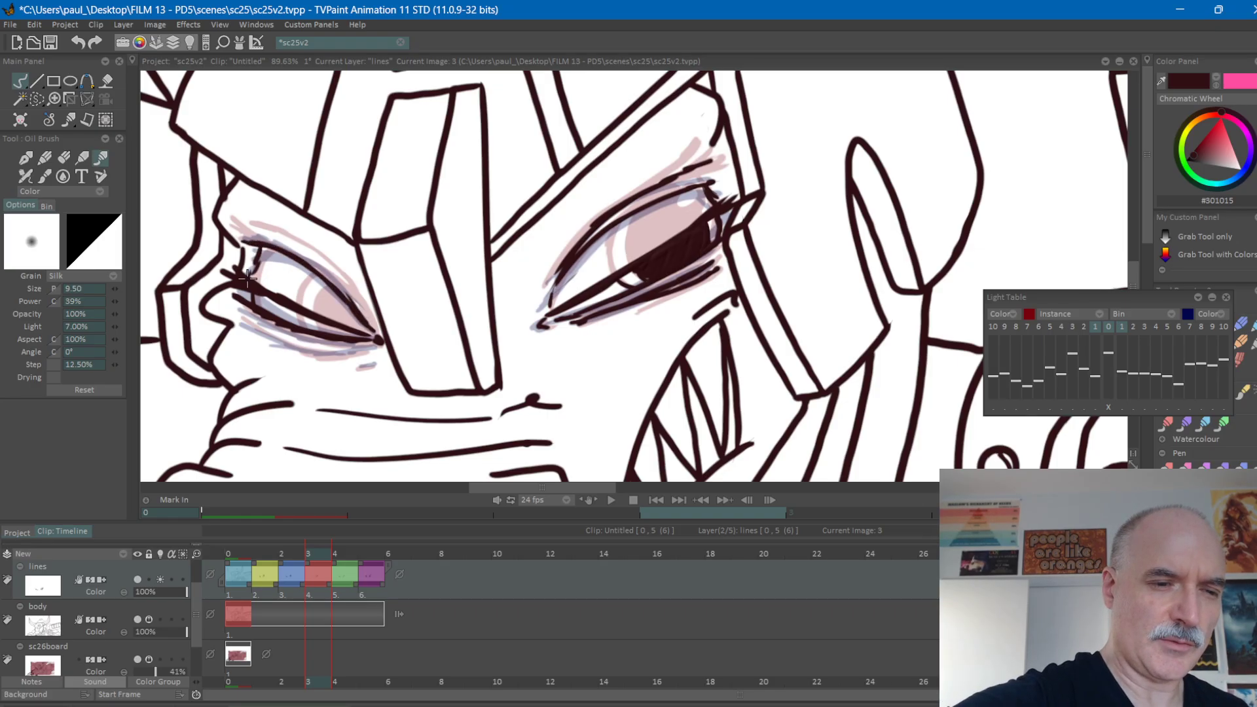
# Undo the last two strokes at the left-hand eye's outer corner on frame 3.
pyautogui.hotkey('ctrl', 'z')
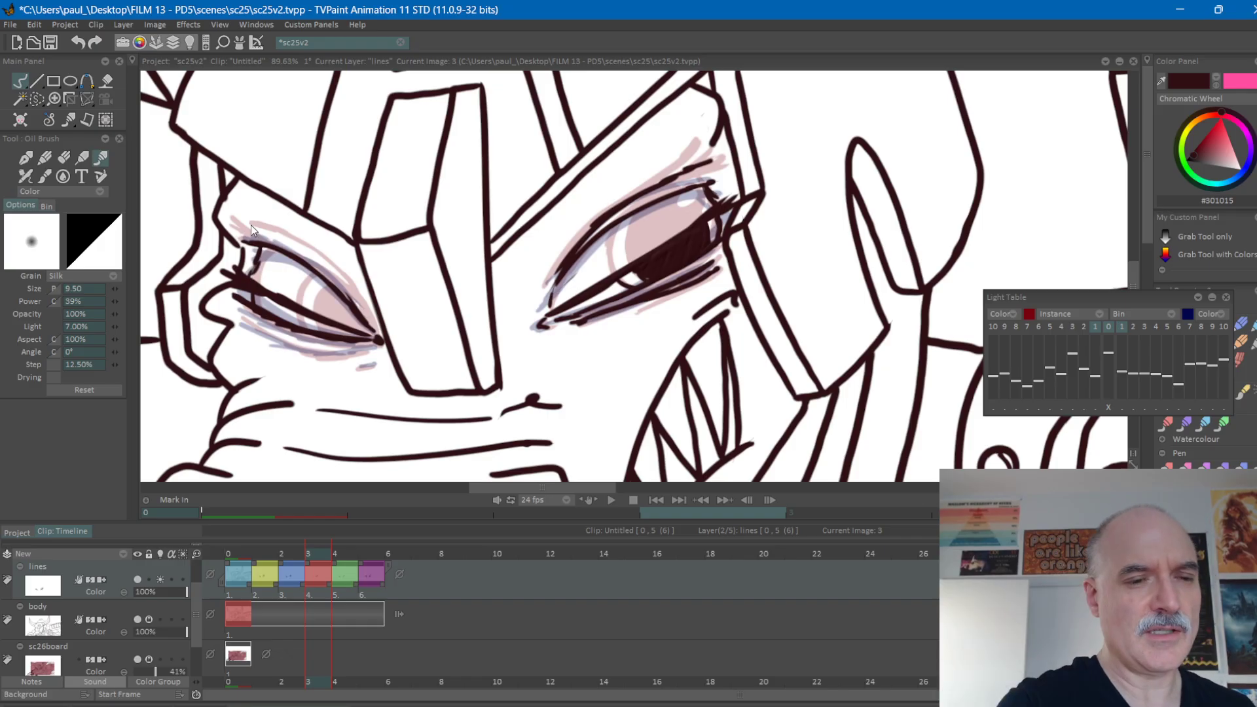
pyautogui.hotkey('ctrl', 'z')
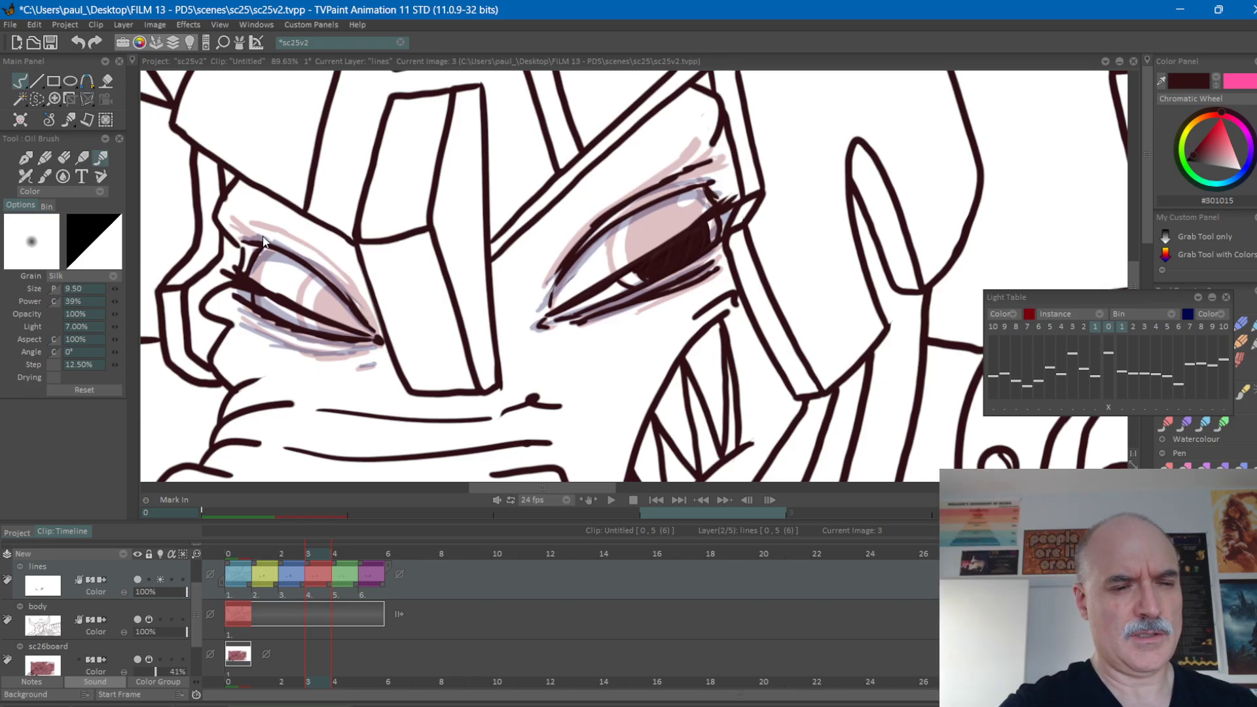
pyautogui.press('Left')
pyautogui.press('Right')
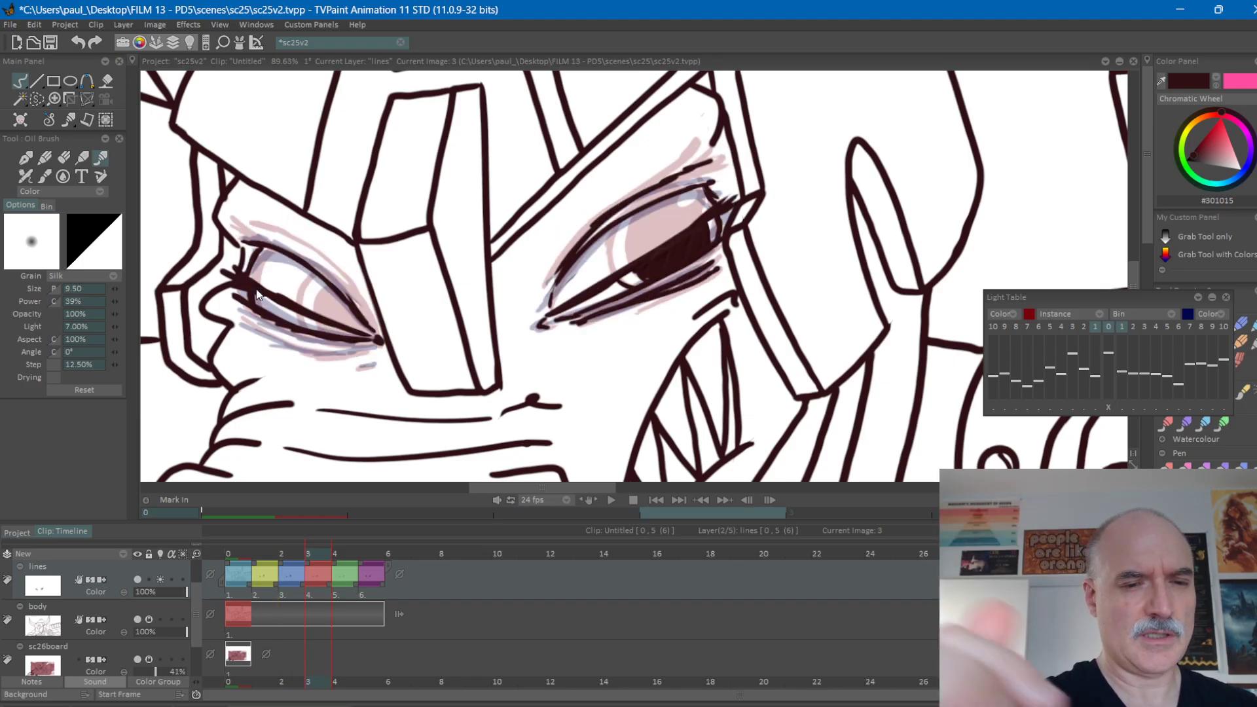
# Add a second fold line above the left-hand eye's crease on frame 3, guided by the neighbouring drawings.
pyautogui.press('Left')
pyautogui.press('Right')
pyautogui.press('Left')
pyautogui.press('Right')
pyautogui.press('Left')
pyautogui.press('Right')
pyautogui.press('Left')
pyautogui.press('Right')
pyautogui.press('Right')
pyautogui.press('Left')
pyautogui.press('Left')
pyautogui.press('Right')
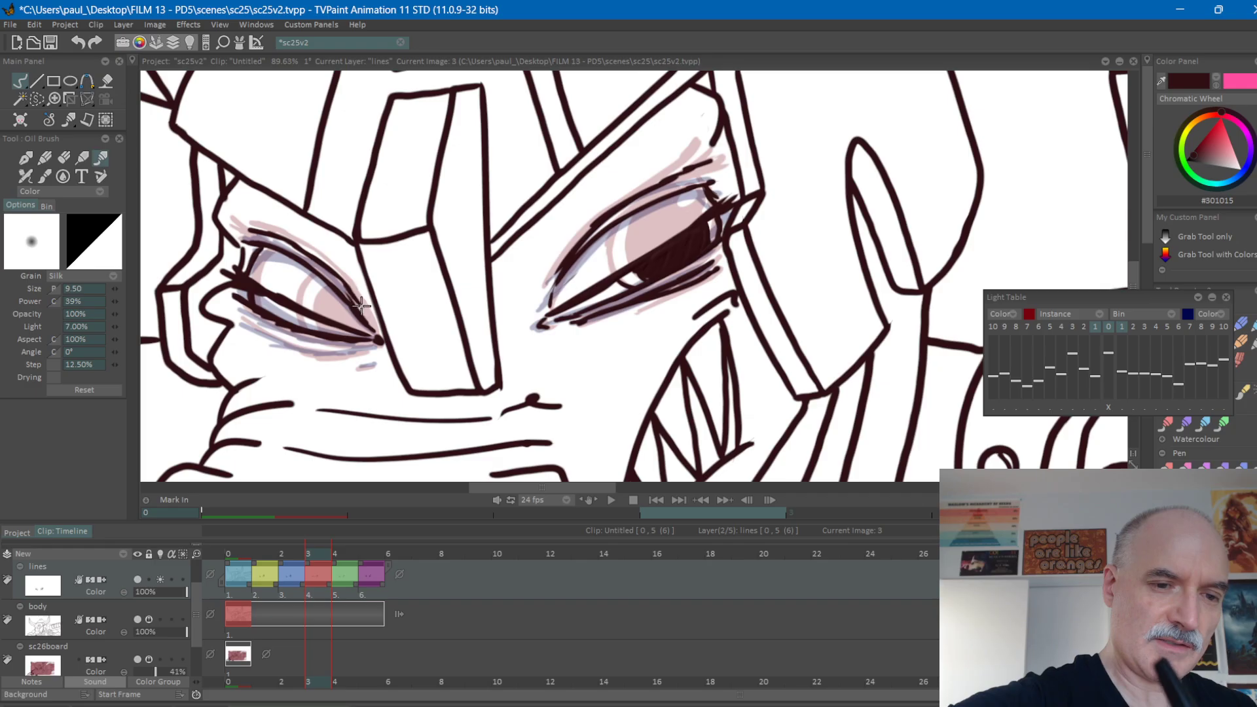
# Undo the last three strokes at the inner end of the left-hand eye's upper fold on frame 3.
pyautogui.press('Left')
pyautogui.press('Right')
pyautogui.press('Right')
pyautogui.press('Left')
pyautogui.press('Left')
pyautogui.press('Right')
pyautogui.hotkey('ctrl', 'z')
pyautogui.hotkey('ctrl', 'z')
pyautogui.hotkey('ctrl', 'z')
pyautogui.hotkey('ctrl', 'z')
pyautogui.hotkey('ctrl', 'z')
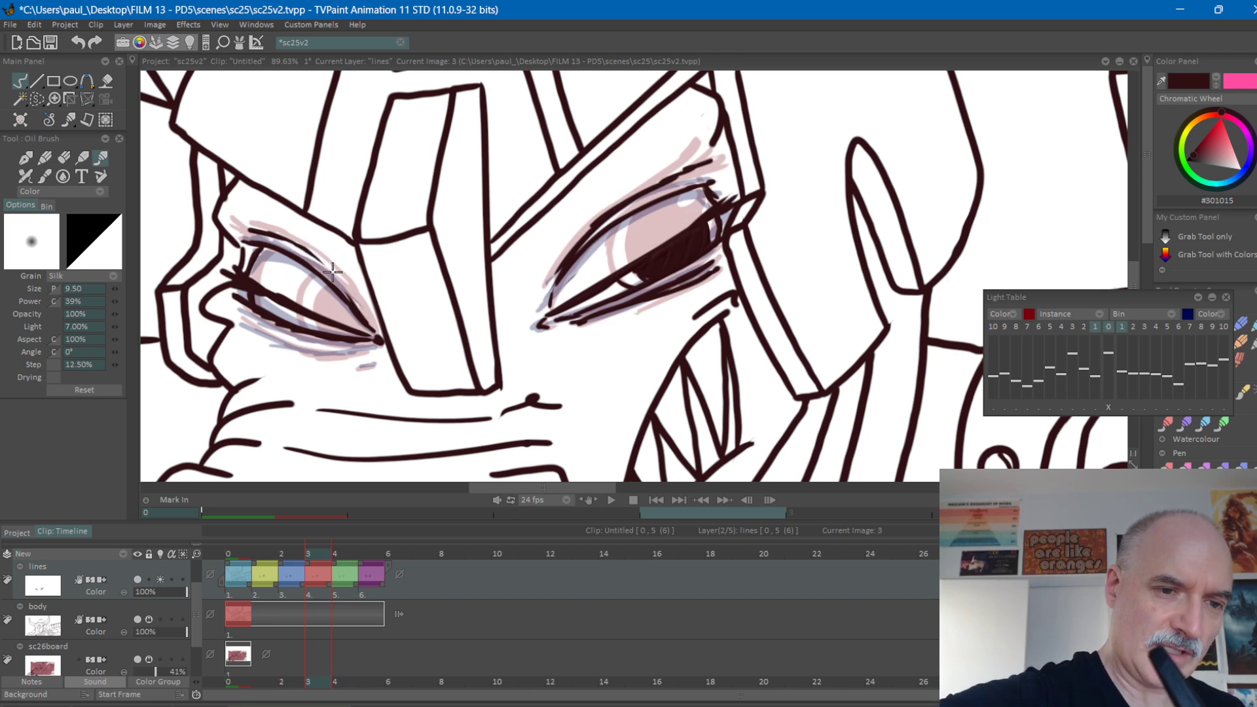
# Redraw the inner end of the left-hand eye's upper fold and fill the pupil beneath the lowered lid on frame 3.
pyautogui.moveTo(326, 272); pyautogui.dragTo(364, 313)
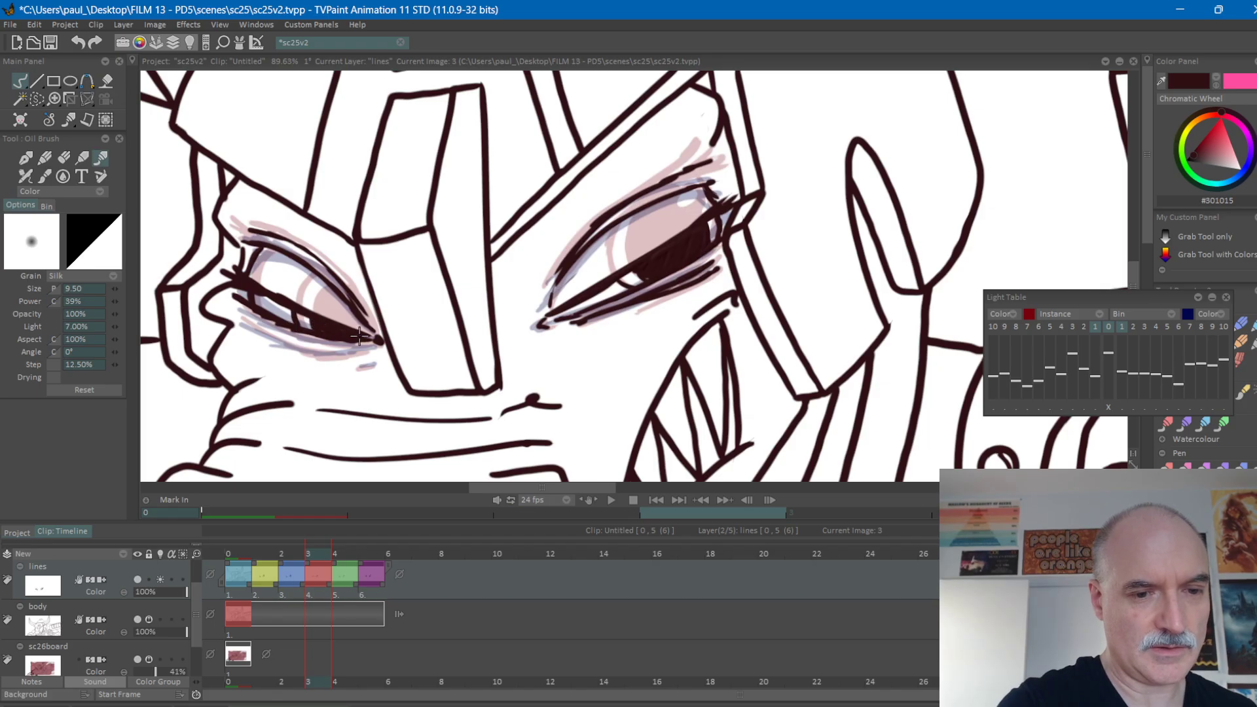
pyautogui.press('Left')
pyautogui.press('Right')
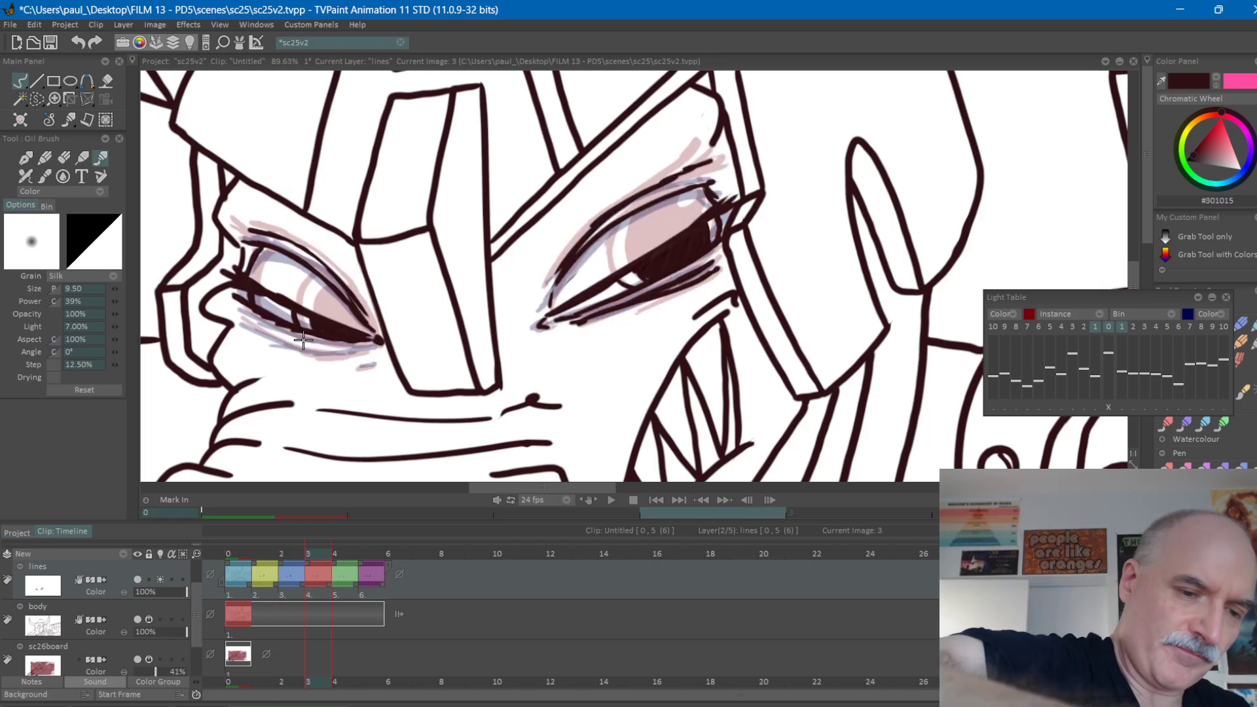
# Draw the lower lid fold lines beneath the left-hand eye on frame 3, positioned between those of frames 2 and 4.
pyautogui.press('Right')
pyautogui.press('Left')
pyautogui.press('Left')
pyautogui.press('Right')
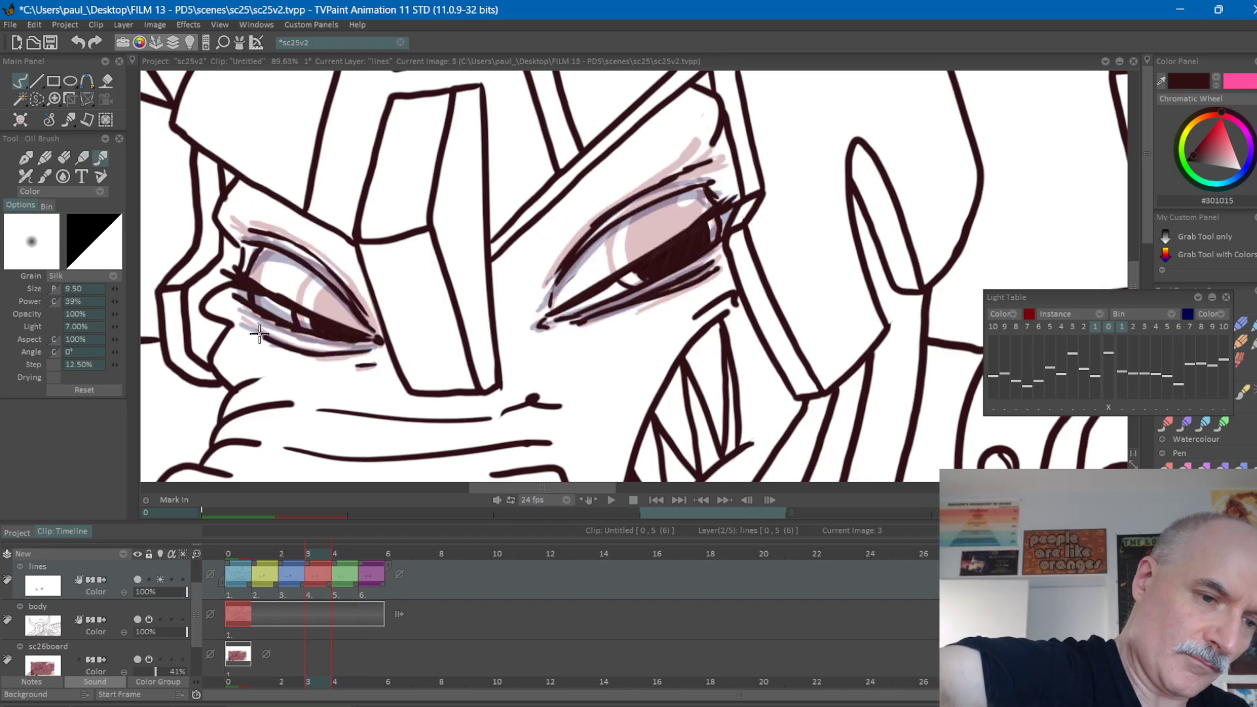
pyautogui.press('Left')
pyautogui.press('Right')
pyautogui.press('Right')
pyautogui.press('Left')
pyautogui.press('Left')
pyautogui.press('Right')
pyautogui.moveTo(335, 347); pyautogui.dragTo(242, 310)
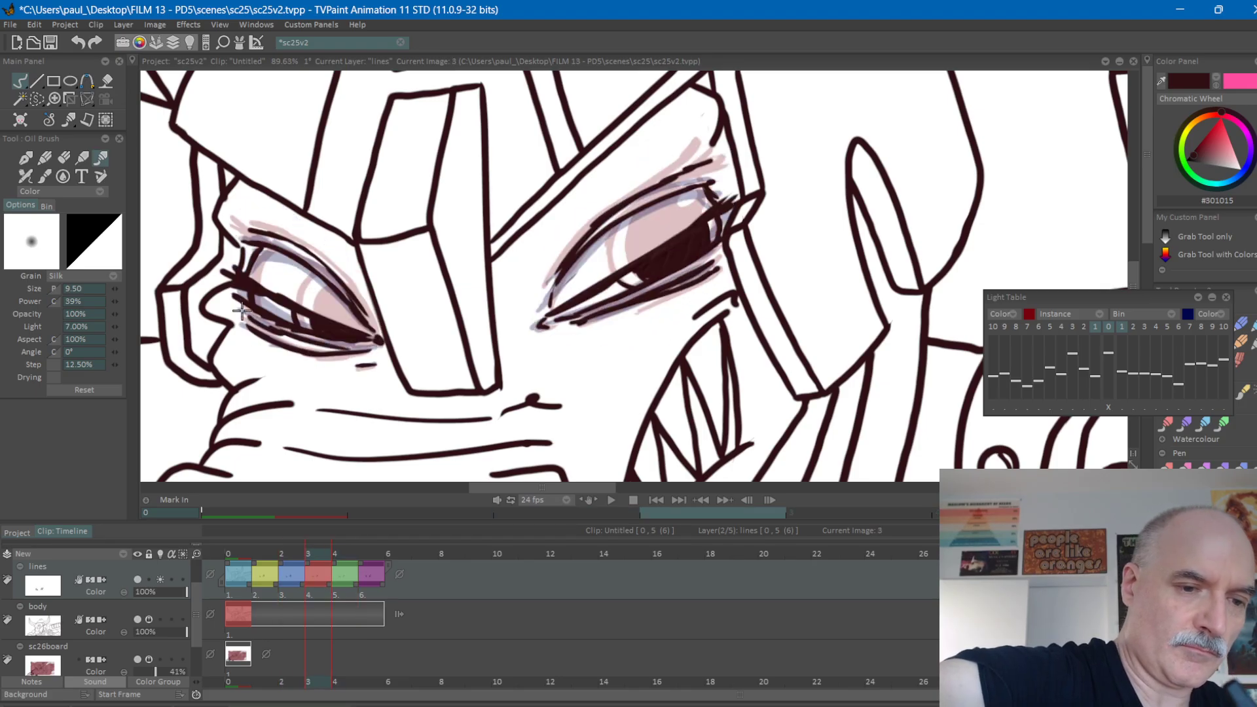
# Flip repeatedly through frames 2 to 4 to check how both eyes move through the half-closed drawing.
pyautogui.press('Left')
pyautogui.press('Right')
pyautogui.press('Right')
pyautogui.press('Left')
pyautogui.press('Left')
pyautogui.press('Right')
pyautogui.press('Right')
pyautogui.press('Left')
pyautogui.press('Left')
pyautogui.press('Right')
pyautogui.press('Right')
pyautogui.press('Left')
pyautogui.press('Left')
# Turn off the light table for the lines layer and flip through the frames around frame 3 to review the blink.
pyautogui.click(161, 580)
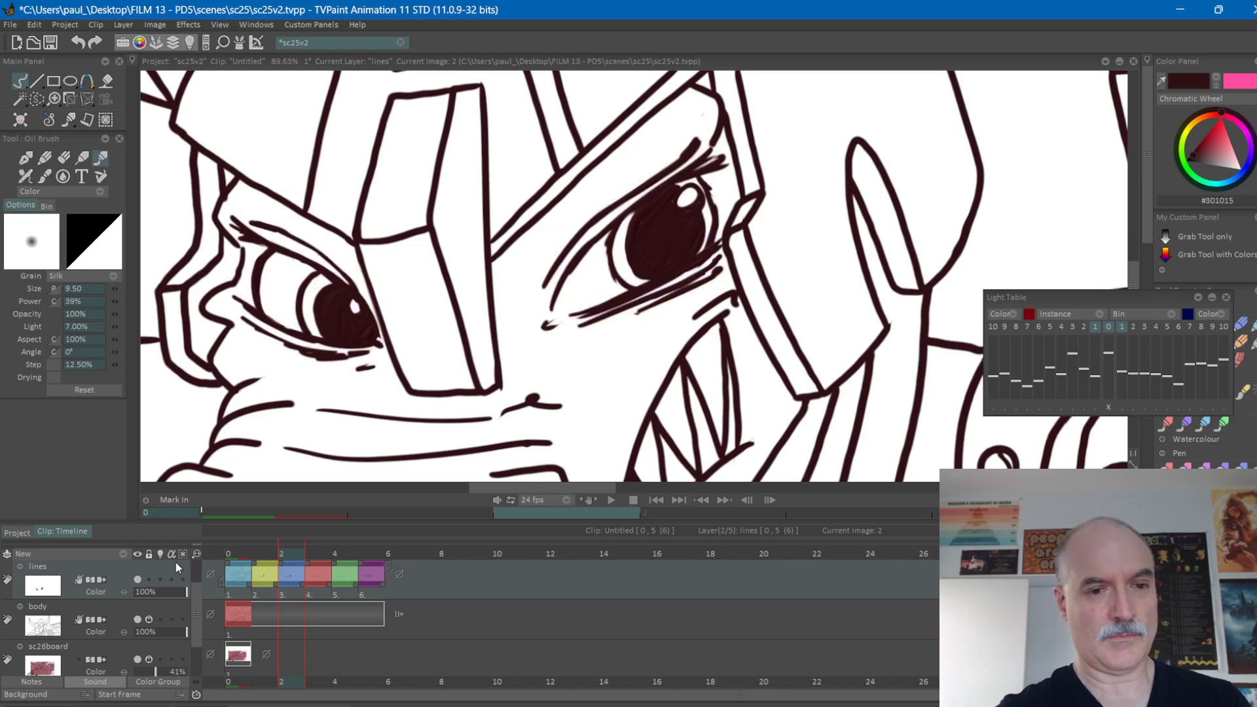
pyautogui.press('Left')
pyautogui.press('Right')
pyautogui.press('Right')
pyautogui.press('Right')
pyautogui.press('Left')
pyautogui.press('Left')
pyautogui.press('Right')
pyautogui.press('Right')
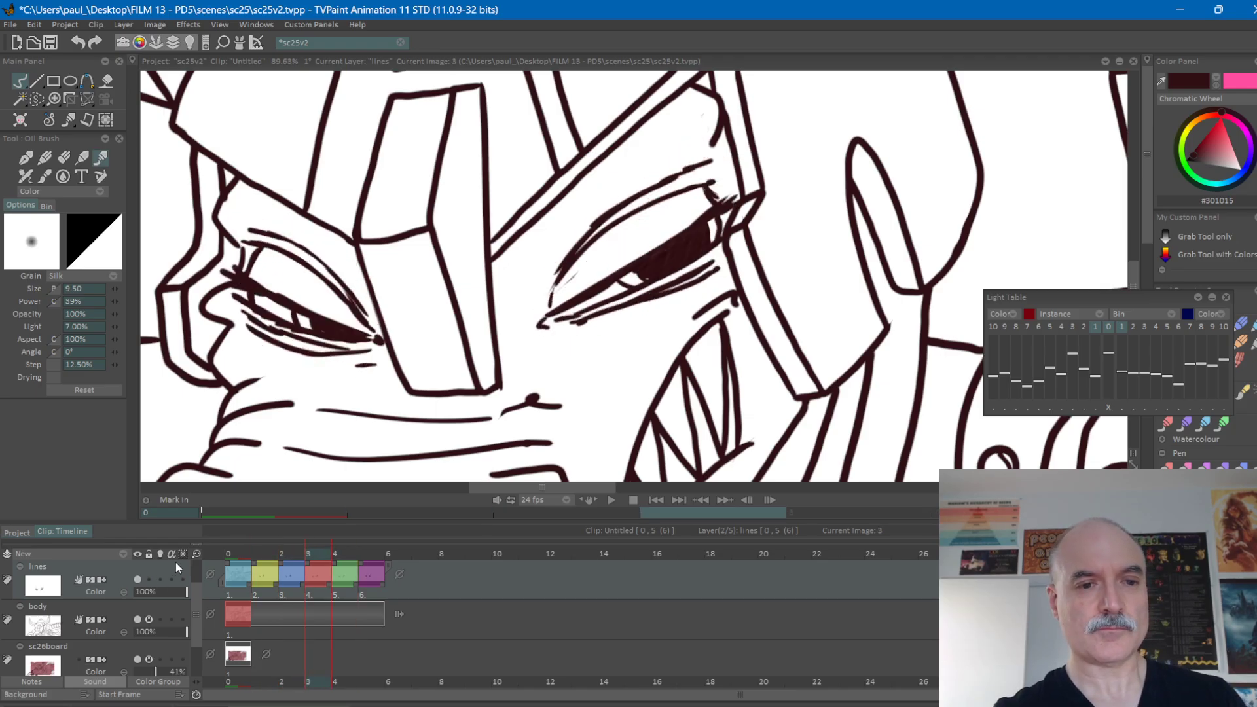
# Flip repeatedly back and forth through the drawings on both sides of frame 3 to check how the eyes close.
pyautogui.press('Left')
pyautogui.press('Left')
pyautogui.press('Right')
pyautogui.press('Right')
pyautogui.press('Left')
pyautogui.press('Left')
pyautogui.press('Right')
pyautogui.press('Right')
pyautogui.press('Left')
pyautogui.press('Left')
pyautogui.press('Left')
pyautogui.press('Left')
pyautogui.press('Right')
pyautogui.press('Right')
pyautogui.press('Right')
pyautogui.press('Right')
pyautogui.press('Right')
pyautogui.press('Left')
pyautogui.press('Left')
pyautogui.press('Left')
pyautogui.press('Left')
pyautogui.press('Left')
pyautogui.press('Right')
pyautogui.press('Right')
pyautogui.press('Right')
pyautogui.press('Right')
pyautogui.press('Right')
pyautogui.press('Left')
pyautogui.press('Left')
pyautogui.press('Left')
pyautogui.press('Left')
pyautogui.press('Right')
pyautogui.press('Left')
pyautogui.press('Right')
pyautogui.press('Right')
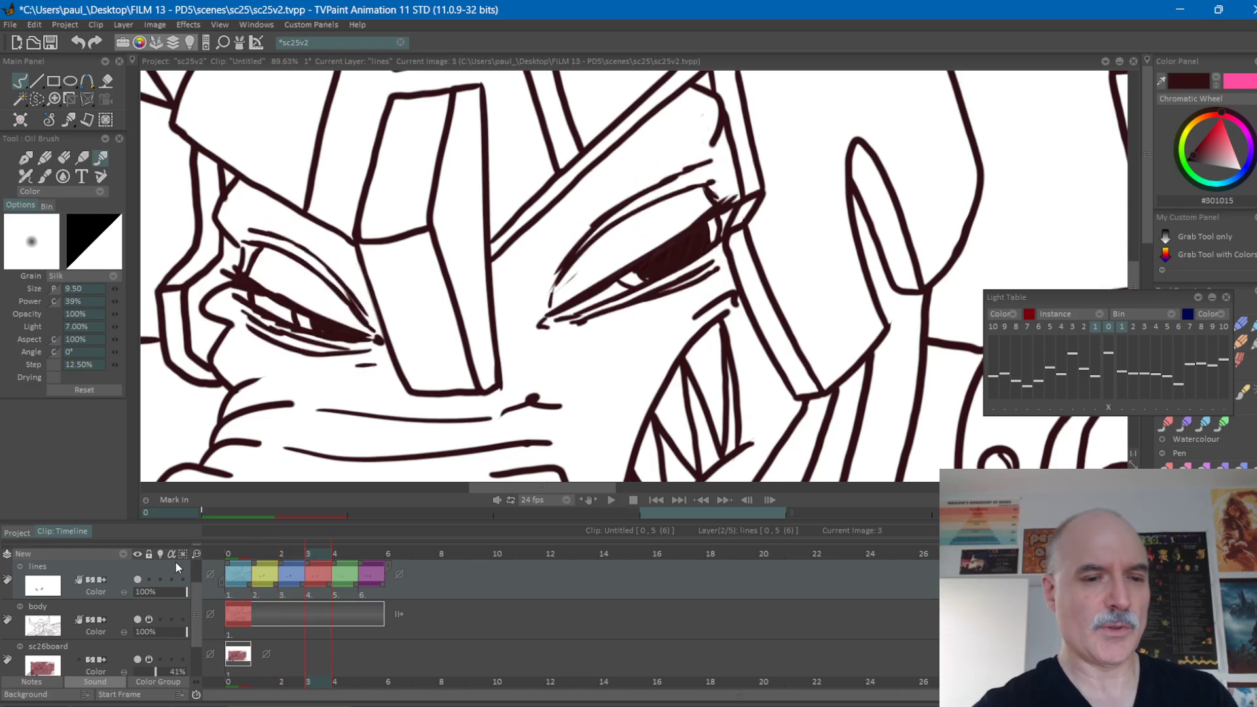
pyautogui.press('Left')
pyautogui.press('Right')
pyautogui.press('Left')
pyautogui.press('Left')
pyautogui.press('Right')
pyautogui.press('Right')
pyautogui.press('Right')
pyautogui.press('Left')
pyautogui.press('Left')
pyautogui.press('Left')
pyautogui.press('Right')
pyautogui.press('Right')
# Review the blink on the whole head by flipping through the drawings around frame 4.
pyautogui.scroll(-3, 854, 298)
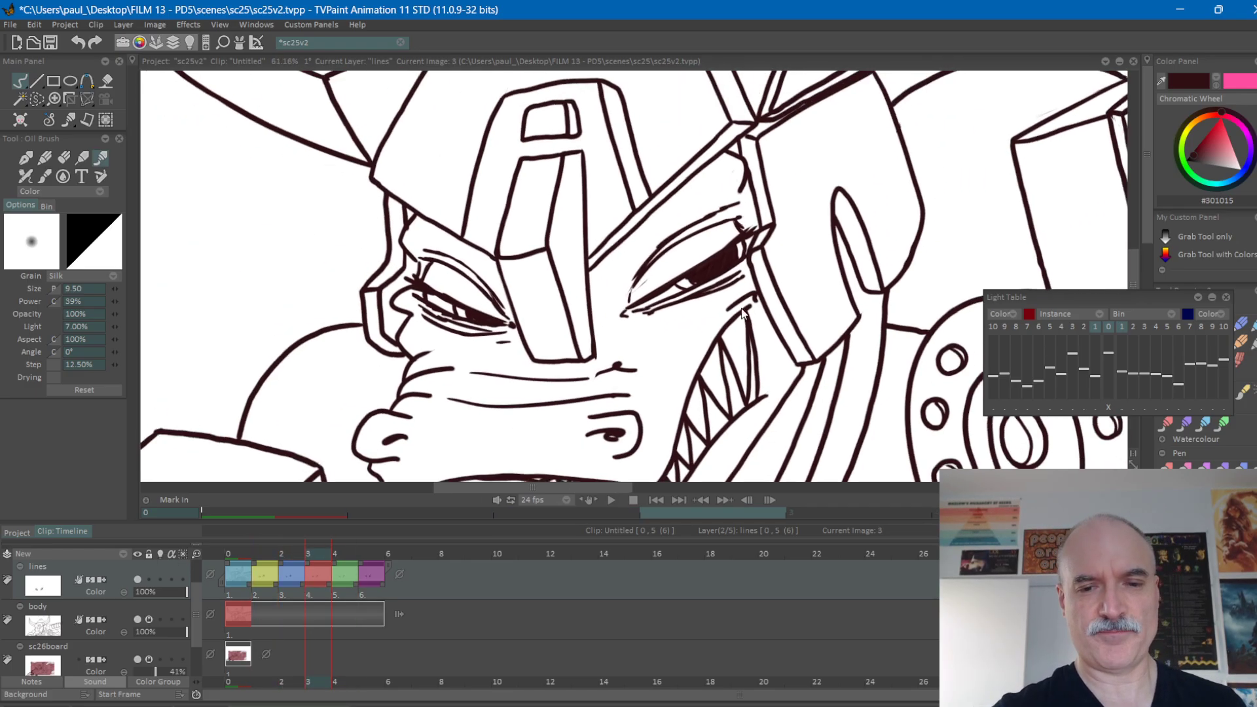
pyautogui.scroll(-3, 819, 316)
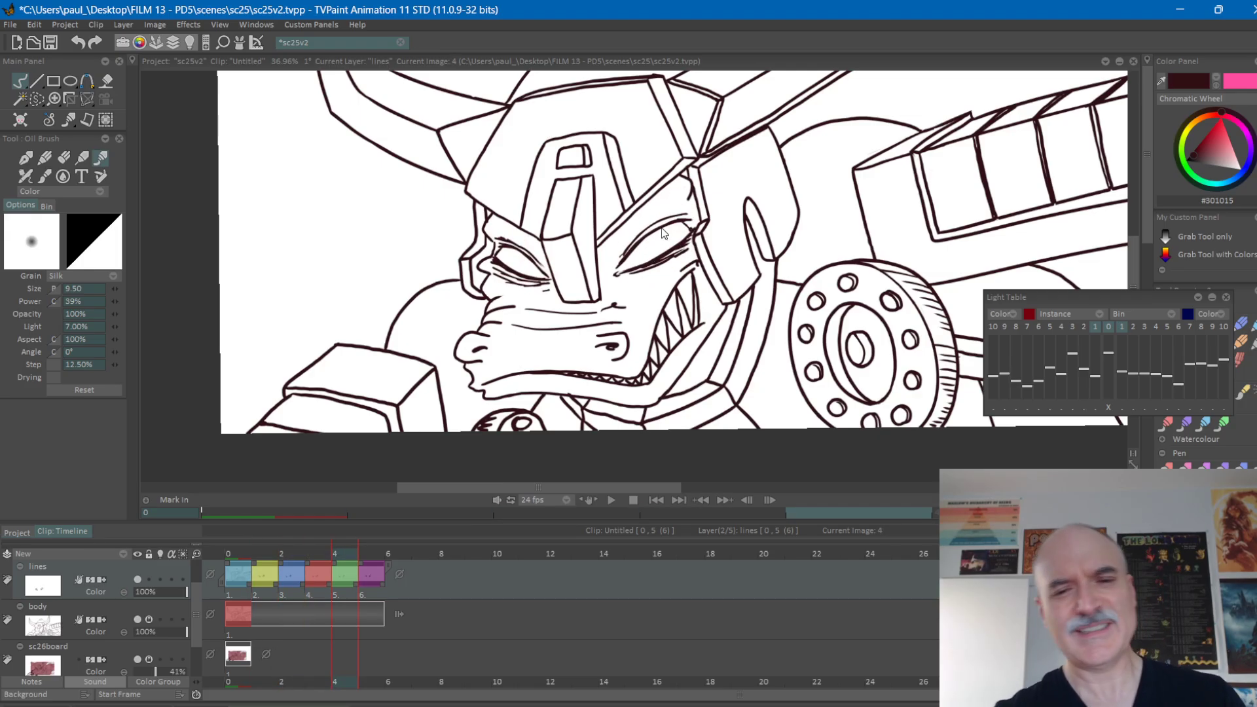
pyautogui.moveTo(1065, 298); pyautogui.dragTo(1073, 296)
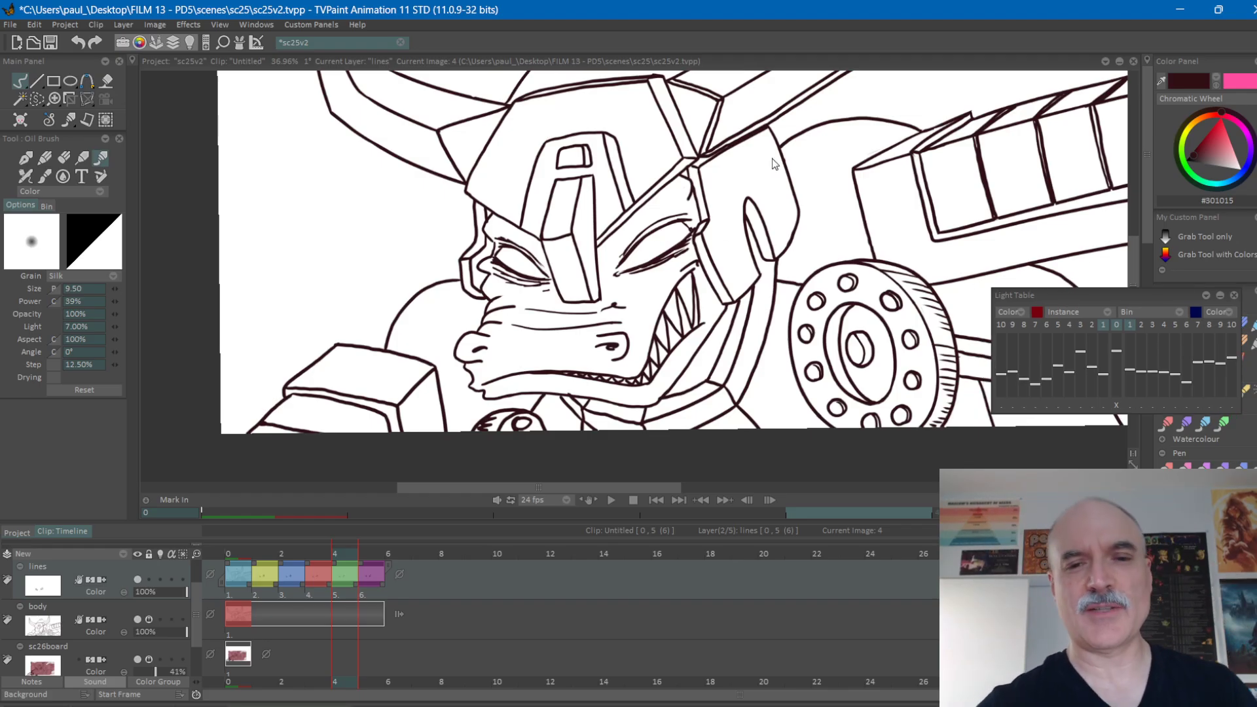
pyautogui.scroll(2, 794, 258)
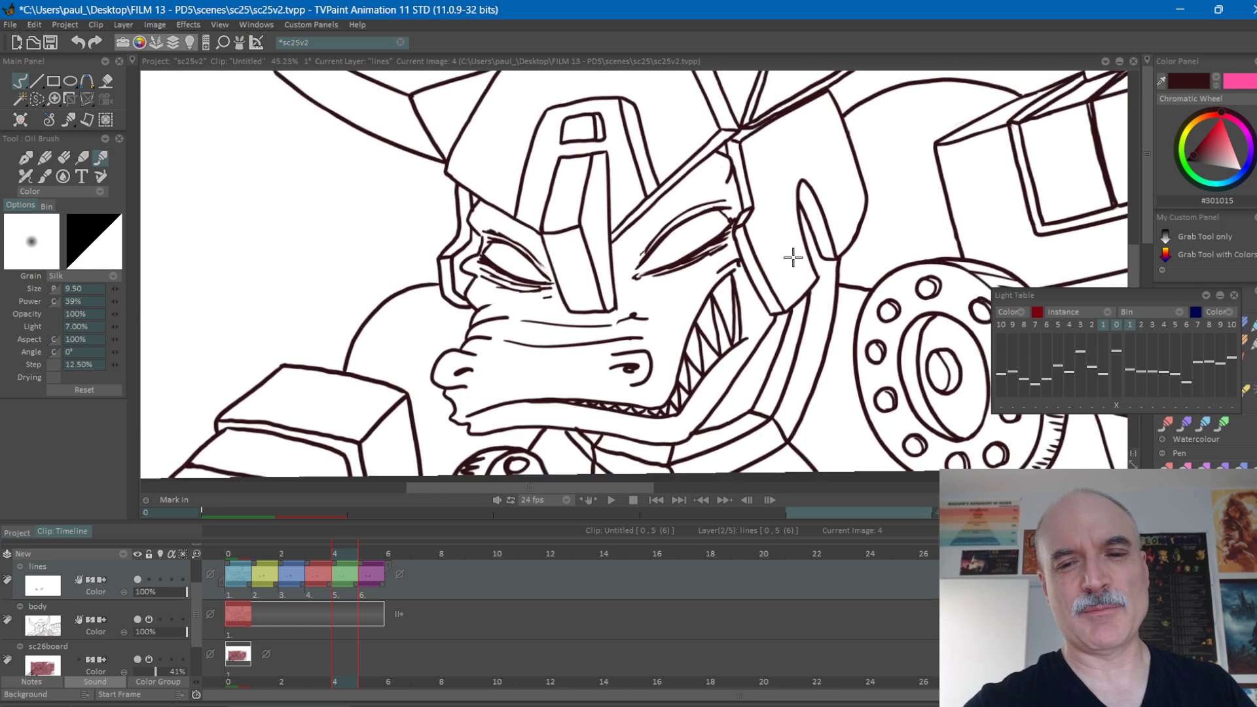
pyautogui.scroll(-1, 793, 257)
pyautogui.press('Left')
pyautogui.press('Left')
pyautogui.press('Right')
pyautogui.press('Right')
pyautogui.press('Right')
pyautogui.press('Left')
pyautogui.press('Left')
pyautogui.press('Left')
pyautogui.press('Right')
pyautogui.press('Right')
pyautogui.press('Right')
pyautogui.press('Left')
pyautogui.press('Right')
pyautogui.press('Left')
pyautogui.press('Right')
pyautogui.press('Left')
# Move the last eye drawing on the lines layer to frame 8 and insert a blank drawing at frame 5.
pyautogui.moveTo(368, 568); pyautogui.dragTo(457, 572)
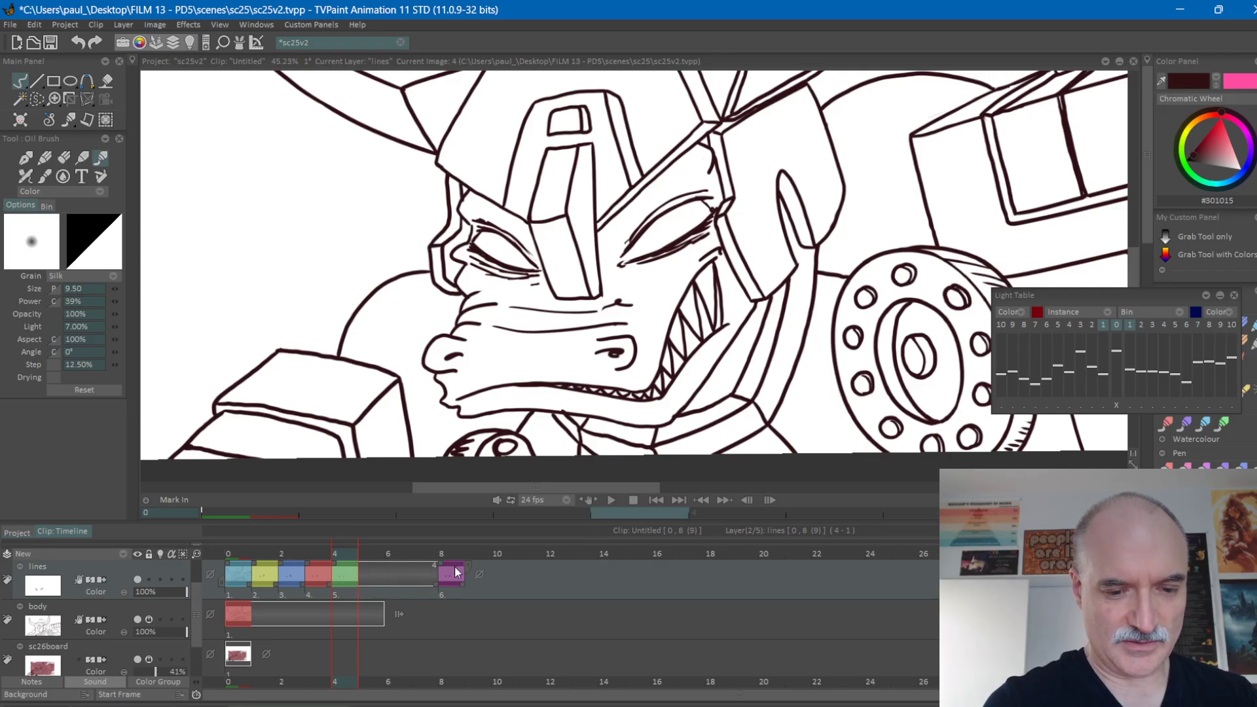
pyautogui.press('Right')
pyautogui.press('Left')
pyautogui.click(371, 551)
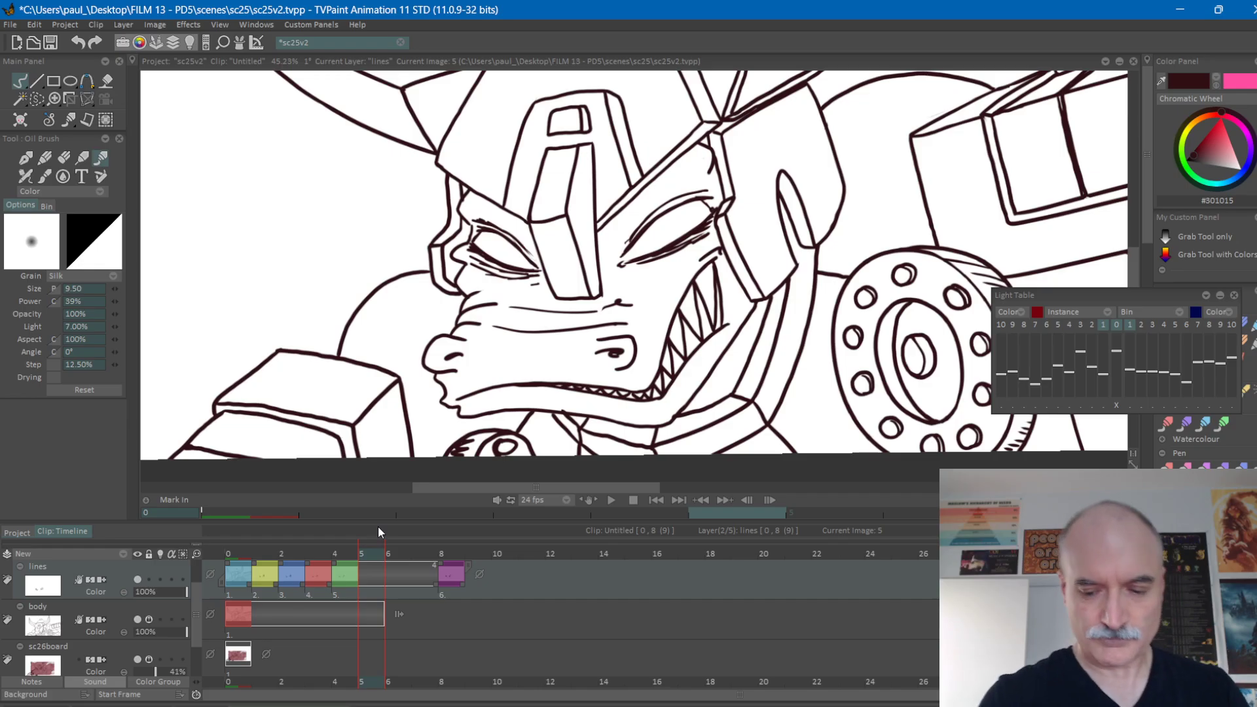
pyautogui.press('Return')
pyautogui.click(342, 554)
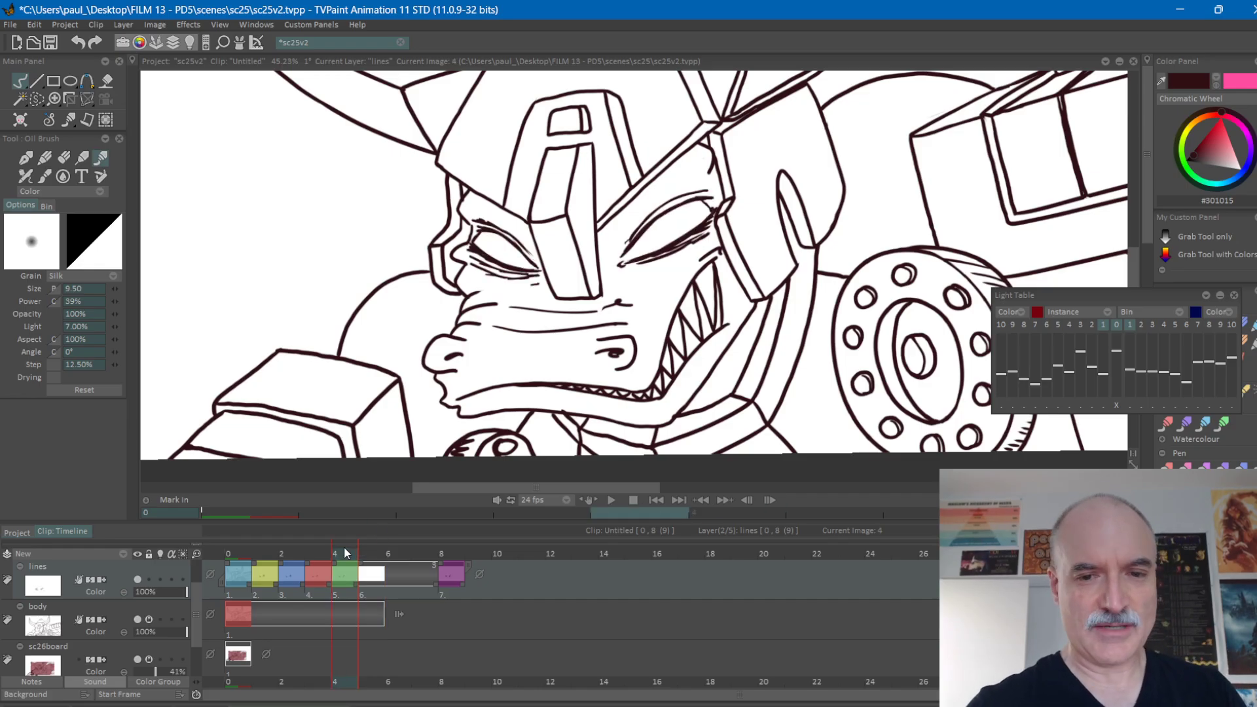
pyautogui.moveTo(1078, 288); pyautogui.dragTo(1074, 289)
# Colour-code the lines layer drawings: red for frames 0 and 5, cyan for 1, yellow for 2, blue for 3, orange for 4.
pyautogui.click(368, 552)
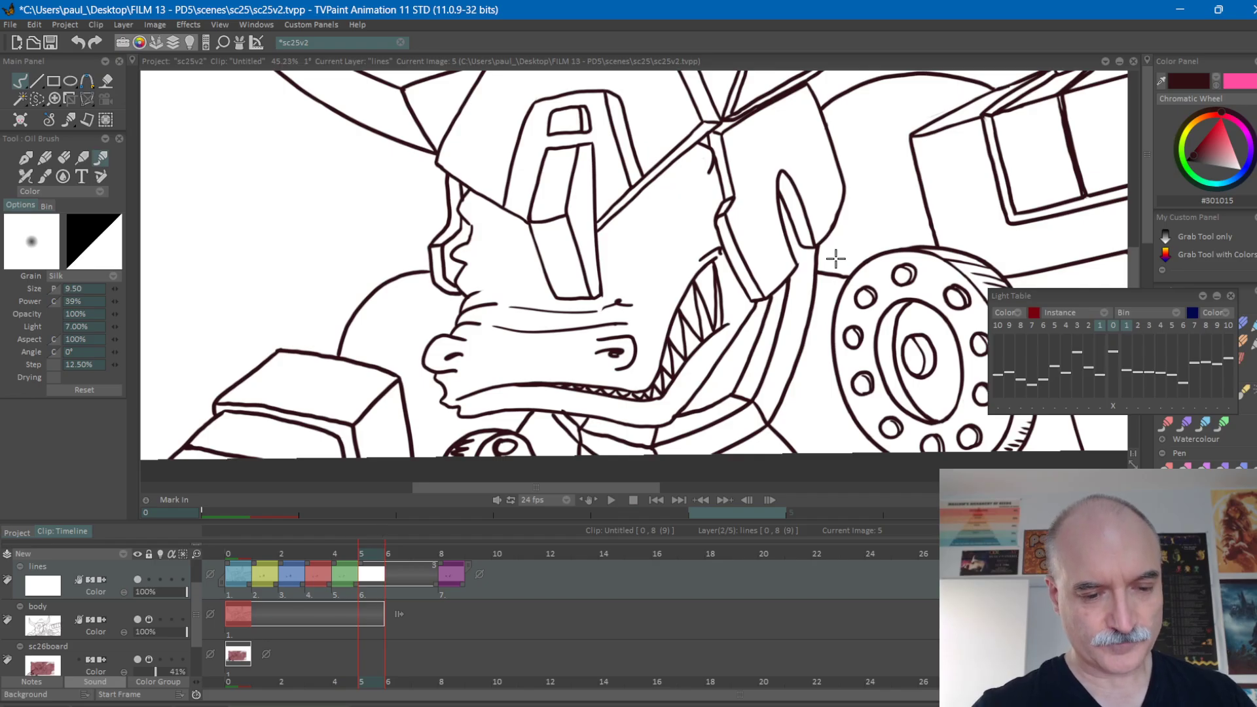
pyautogui.press('1')
pyautogui.click(239, 554)
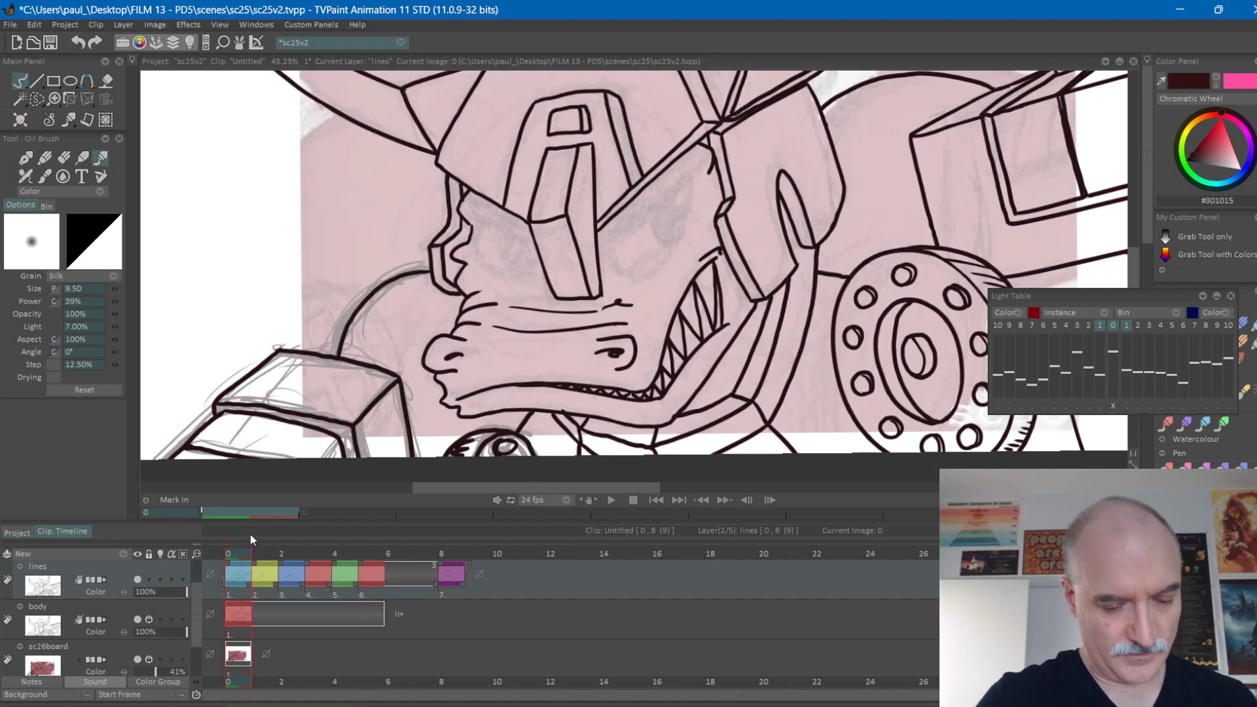
pyautogui.press('1')
pyautogui.press('Right')
pyautogui.press('2')
pyautogui.press('Right')
pyautogui.press('3')
pyautogui.press('Right')
pyautogui.press('4')
# Turn on the light table for the lines layer at frame 5, showing only the previous drawing.
pyautogui.press('Right')
pyautogui.press('5')
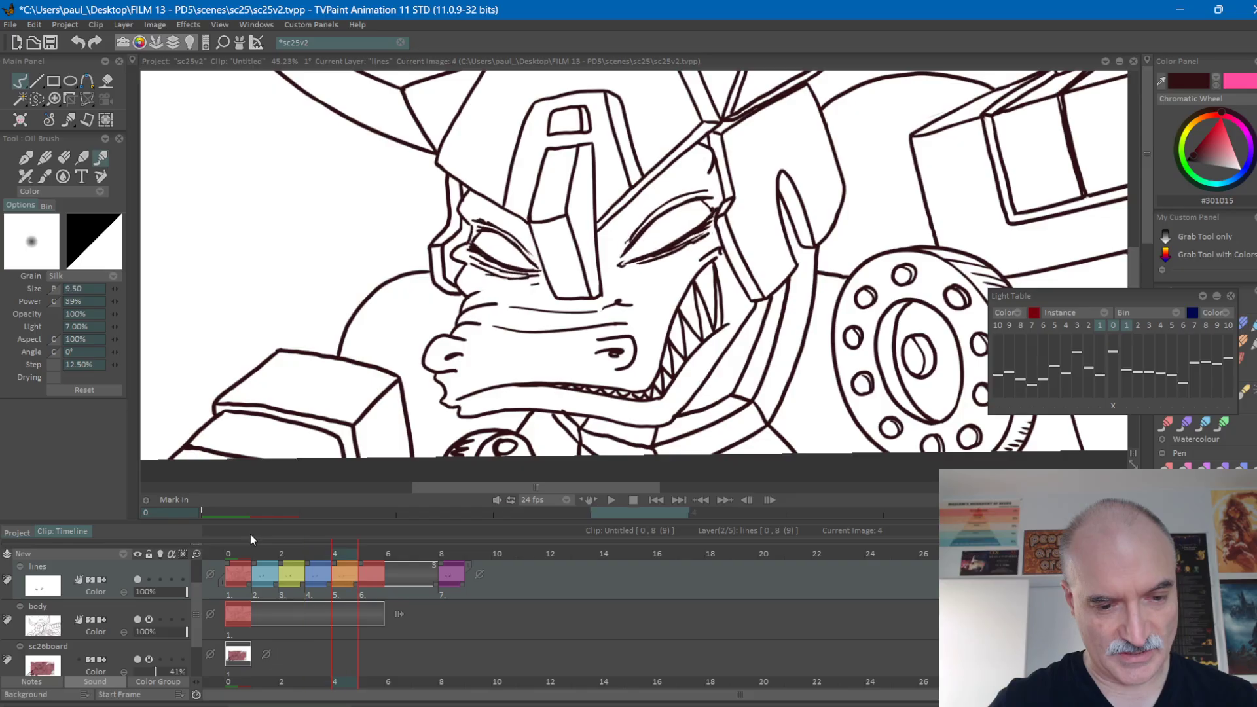
pyautogui.press('Right')
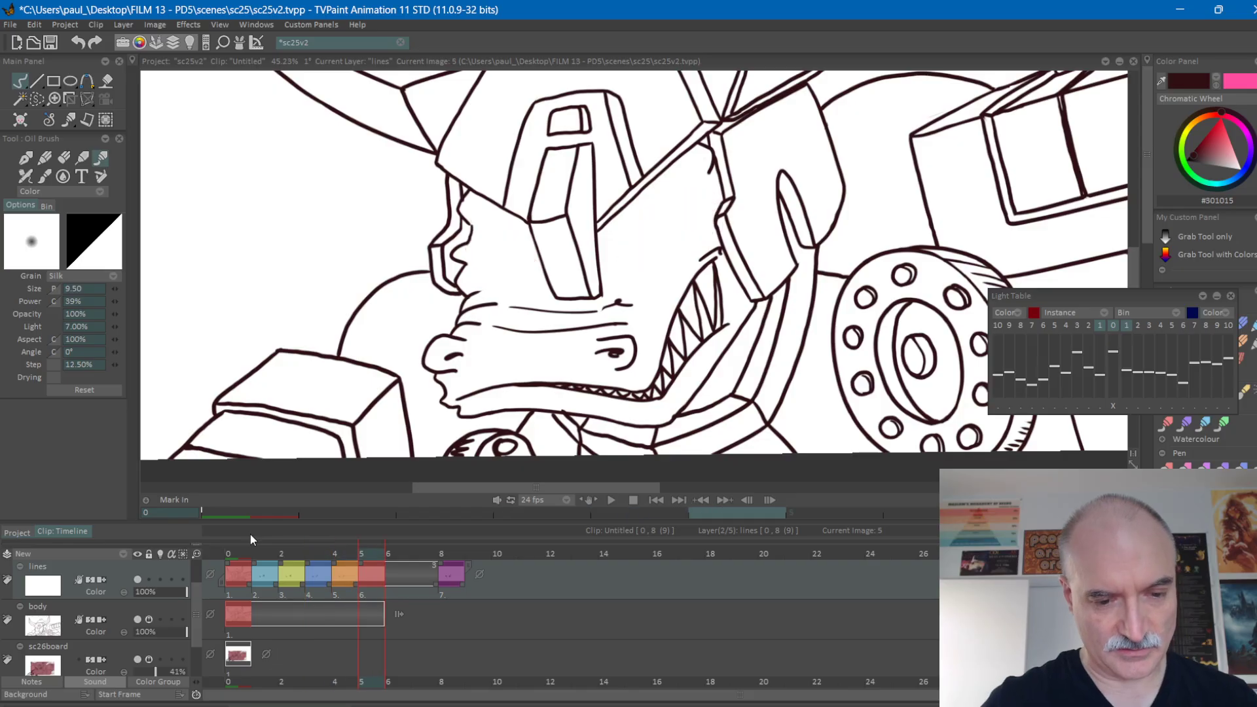
pyautogui.click(159, 580)
pyautogui.scroll(2, 671, 269)
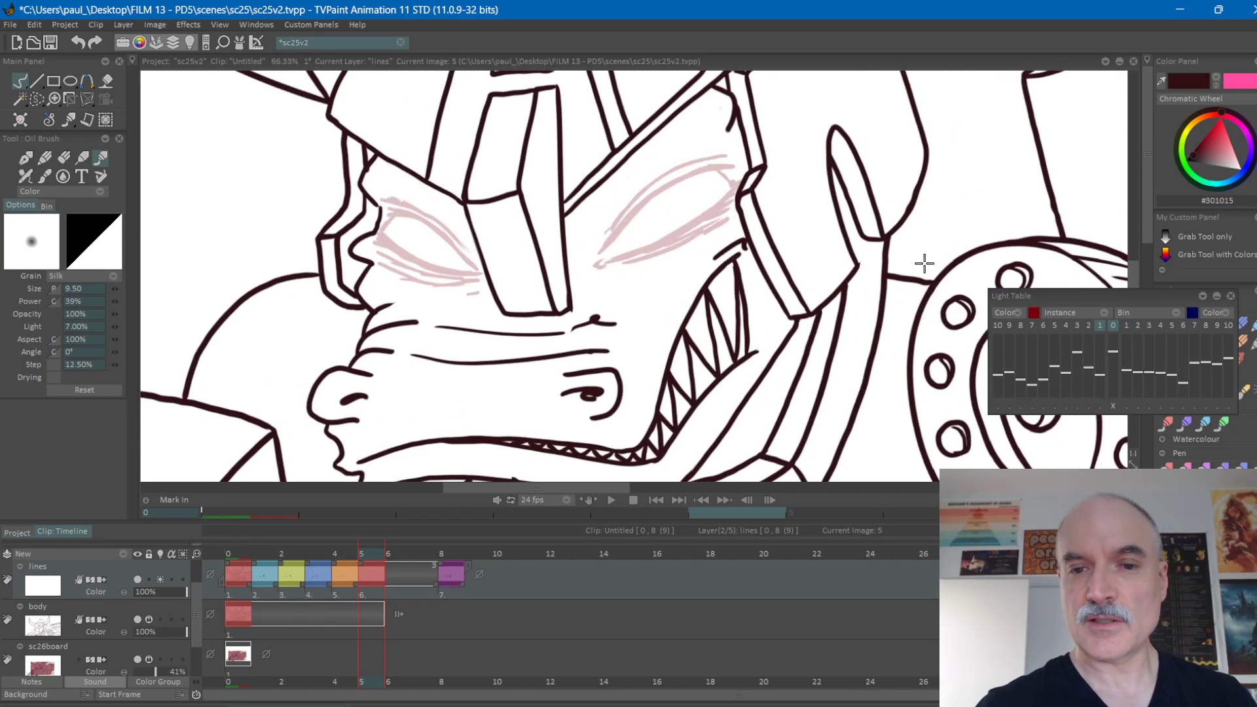
pyautogui.scroll(2, 690, 275)
# Draw the right-hand eye's lower lid, upper lid and outer corner on frame 5, slightly narrower than in the previous drawing.
pyautogui.moveTo(769, 208); pyautogui.dragTo(742, 220)
pyautogui.moveTo(889, 206); pyautogui.dragTo(564, 370)
pyautogui.moveTo(677, 222)
pyautogui.mouseDown()
pyautogui.moveTo(681, 194)
pyautogui.moveTo(597, 214)
pyautogui.mouseUp()
pyautogui.moveTo(624, 324)
pyautogui.mouseDown()
pyautogui.moveTo(608, 239)
pyautogui.moveTo(615, 146)
pyautogui.mouseUp()
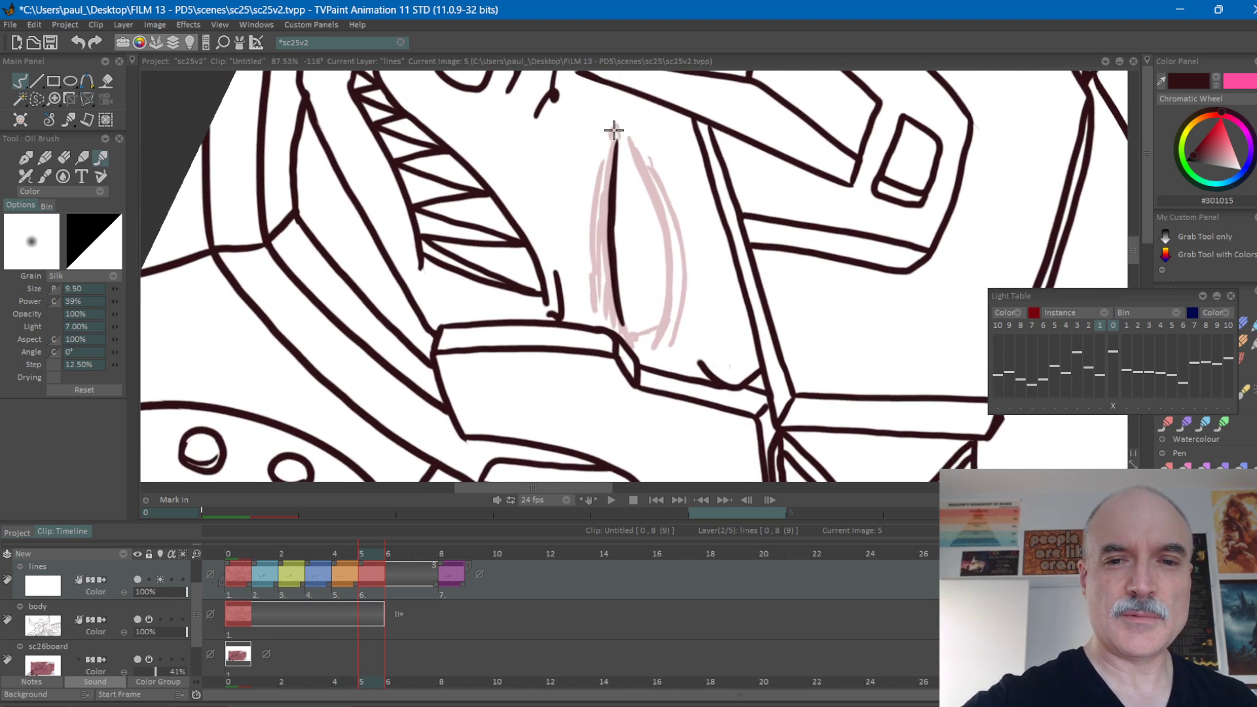
pyautogui.moveTo(640, 168)
pyautogui.mouseDown()
pyautogui.moveTo(665, 244)
pyautogui.moveTo(660, 302)
pyautogui.mouseUp()
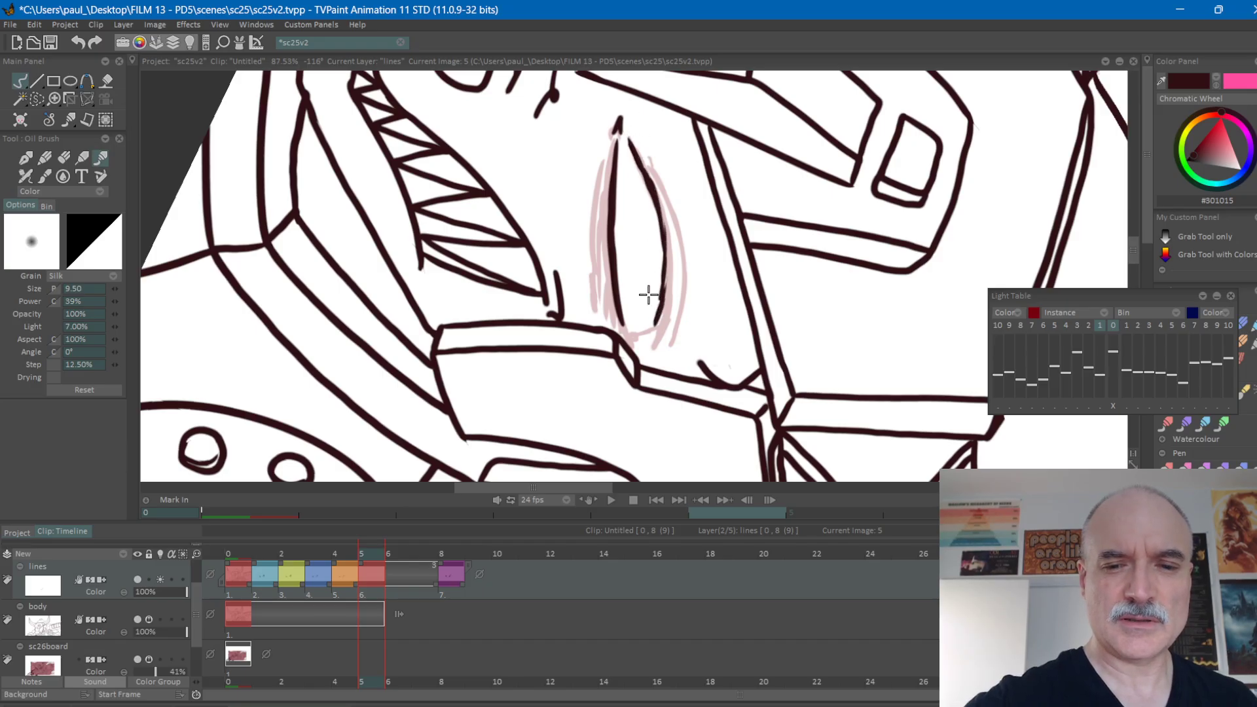
pyautogui.moveTo(729, 195); pyautogui.dragTo(701, 190)
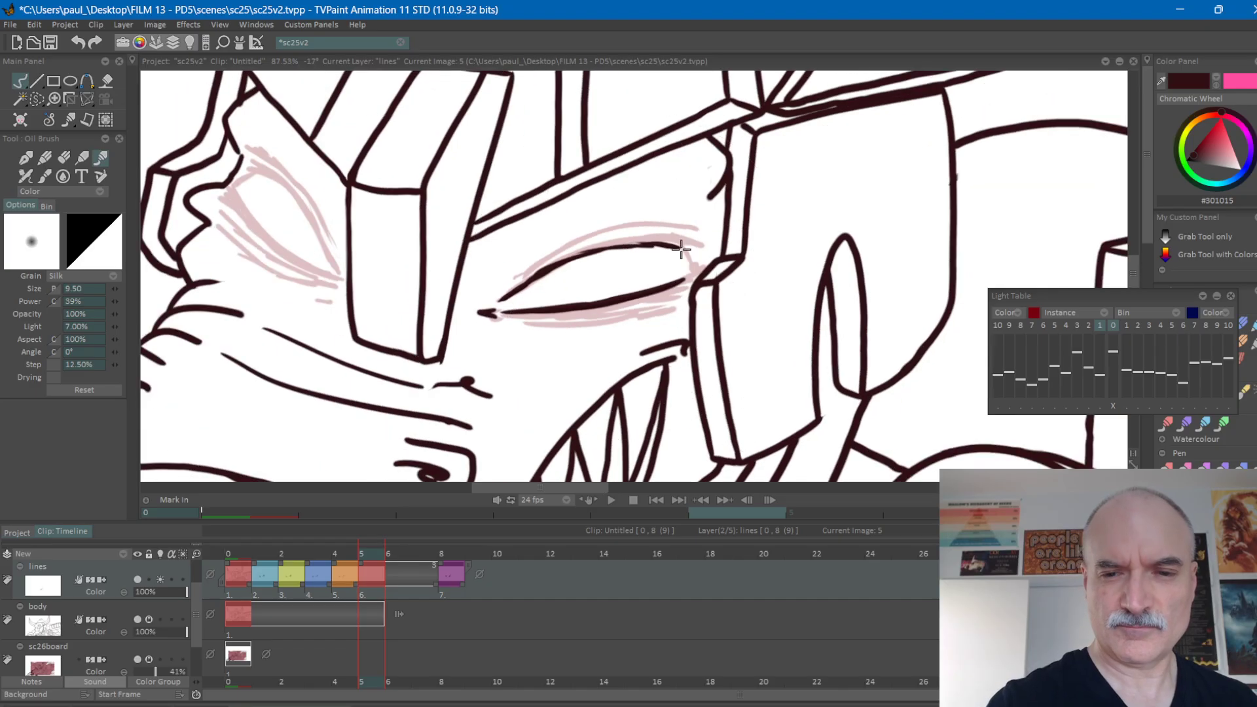
pyautogui.moveTo(811, 250); pyautogui.dragTo(802, 218)
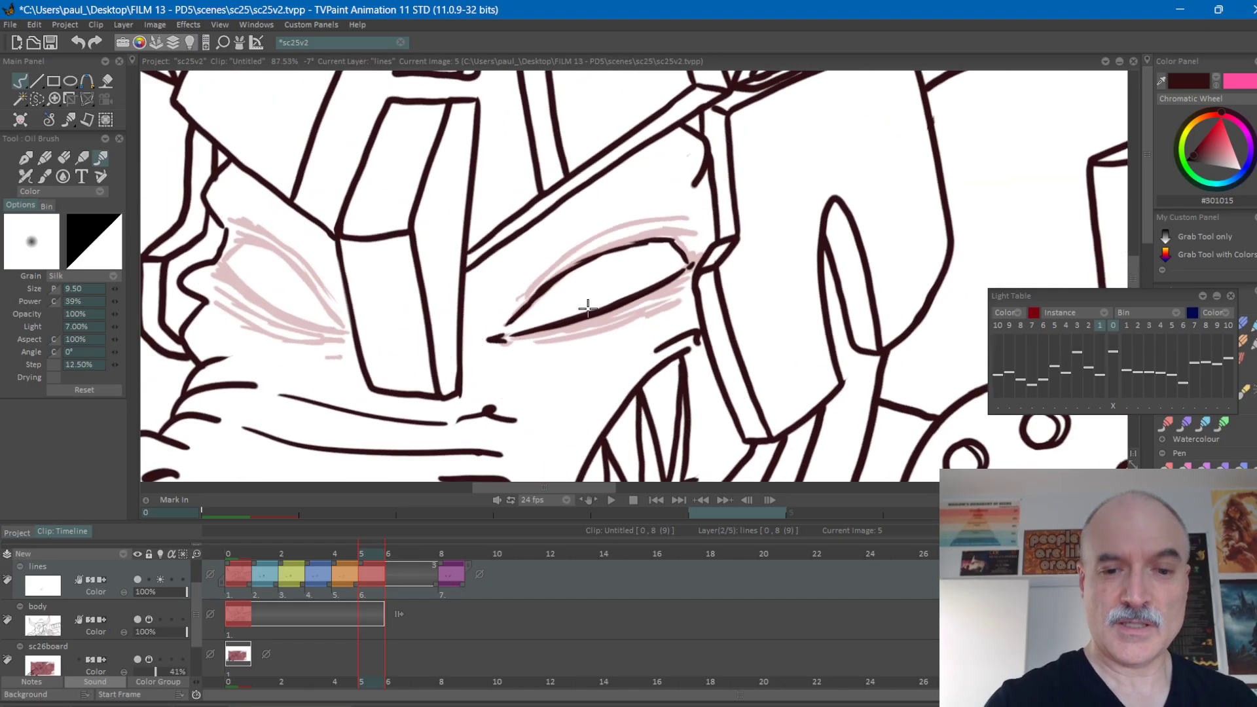
# Draw the fold lines beneath and above the right-hand eye on frame 5.
pyautogui.moveTo(543, 337)
pyautogui.mouseDown()
pyautogui.moveTo(683, 291)
pyautogui.moveTo(618, 313)
pyautogui.mouseUp()
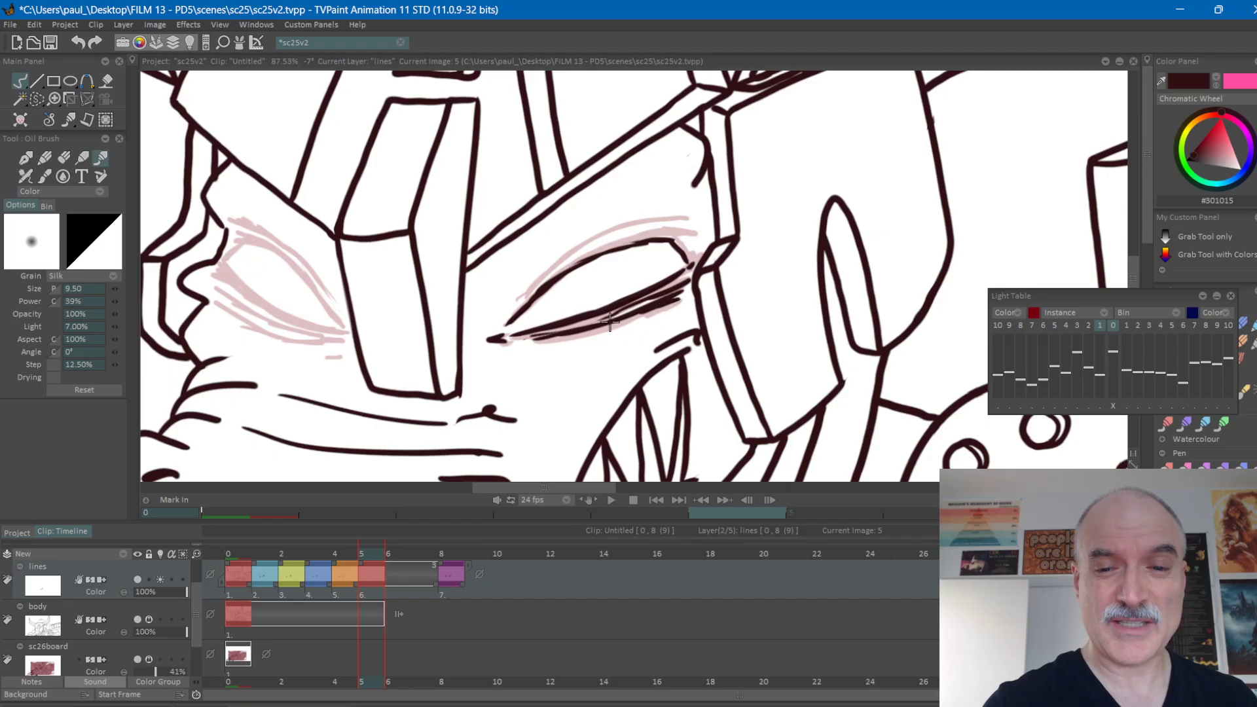
pyautogui.moveTo(518, 300)
pyautogui.mouseDown()
pyautogui.moveTo(655, 226)
pyautogui.moveTo(923, 206)
pyautogui.moveTo(934, 334)
pyautogui.mouseUp()
pyautogui.moveTo(608, 252); pyautogui.dragTo(642, 284)
pyautogui.moveTo(582, 212); pyautogui.dragTo(552, 253)
# Draw the left-hand eye's lower lid, outer corner and lower fold lines on frame 5.
pyautogui.moveTo(821, 246); pyautogui.dragTo(674, 395)
pyautogui.moveTo(552, 178); pyautogui.dragTo(559, 252)
pyautogui.moveTo(544, 304); pyautogui.dragTo(530, 220)
pyautogui.moveTo(533, 295)
pyautogui.mouseDown()
pyautogui.moveTo(515, 236)
pyautogui.moveTo(519, 181)
pyautogui.moveTo(507, 237)
pyautogui.moveTo(529, 299)
pyautogui.moveTo(514, 307)
pyautogui.mouseUp()
pyautogui.moveTo(615, 113)
pyautogui.mouseDown()
pyautogui.moveTo(524, 129)
pyautogui.moveTo(473, 221)
pyautogui.mouseUp()
pyautogui.moveTo(596, 378); pyautogui.dragTo(618, 370)
pyautogui.moveTo(589, 320)
pyautogui.mouseDown()
pyautogui.moveTo(579, 301)
pyautogui.moveTo(617, 311)
pyautogui.mouseUp()
pyautogui.moveTo(542, 380); pyautogui.dragTo(546, 360)
pyautogui.moveTo(795, 358)
pyautogui.mouseDown()
pyautogui.moveTo(768, 420)
pyautogui.moveTo(571, 452)
pyautogui.mouseUp()
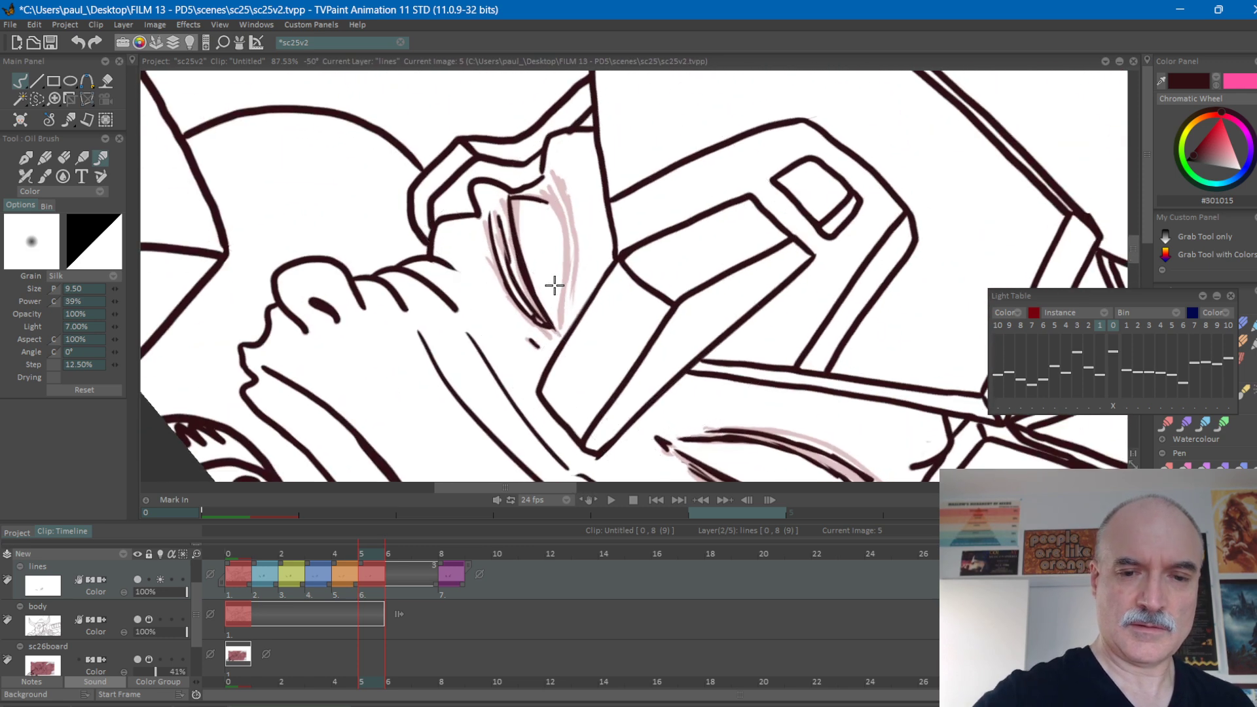
# Draw the left-hand eye's upper lid and the fold above it on frame 5.
pyautogui.moveTo(561, 326)
pyautogui.mouseDown()
pyautogui.moveTo(558, 233)
pyautogui.moveTo(542, 187)
pyautogui.moveTo(502, 193)
pyautogui.moveTo(514, 232)
pyautogui.mouseUp()
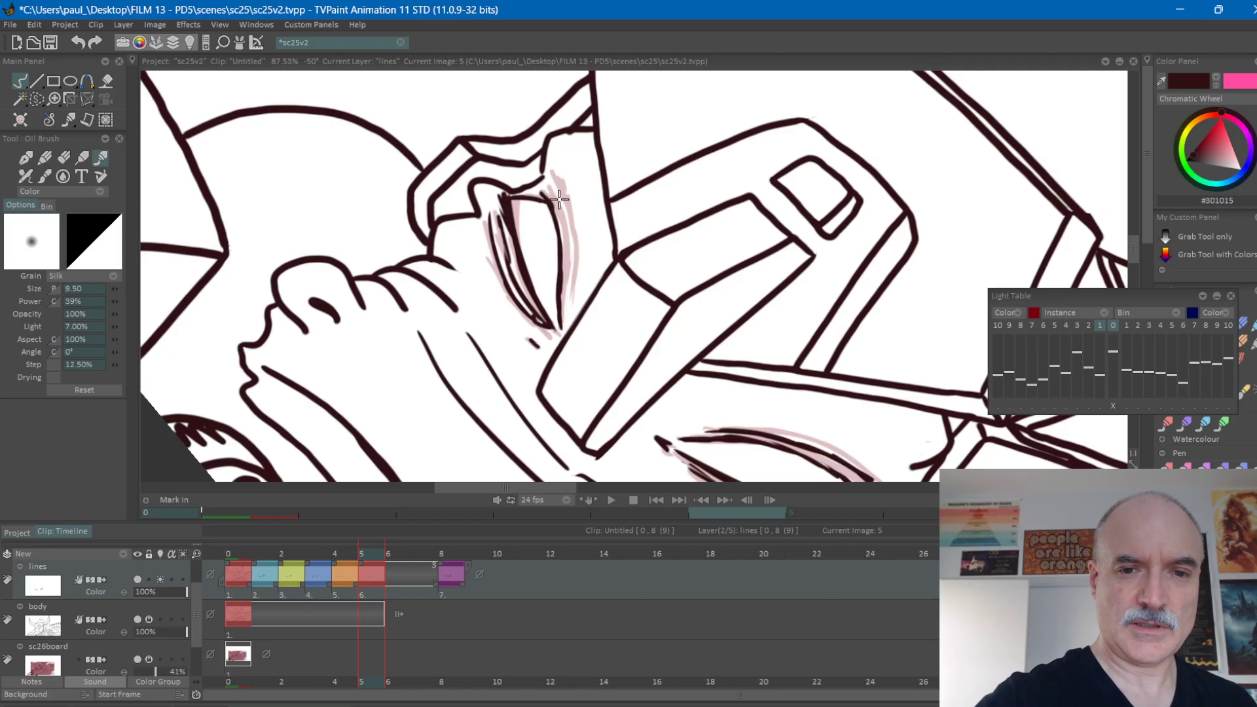
pyautogui.moveTo(553, 180)
pyautogui.mouseDown()
pyautogui.moveTo(572, 271)
pyautogui.moveTo(564, 313)
pyautogui.mouseUp()
pyautogui.moveTo(736, 197)
pyautogui.mouseDown()
pyautogui.moveTo(779, 281)
pyautogui.moveTo(917, 249)
pyautogui.moveTo(863, 231)
pyautogui.mouseUp()
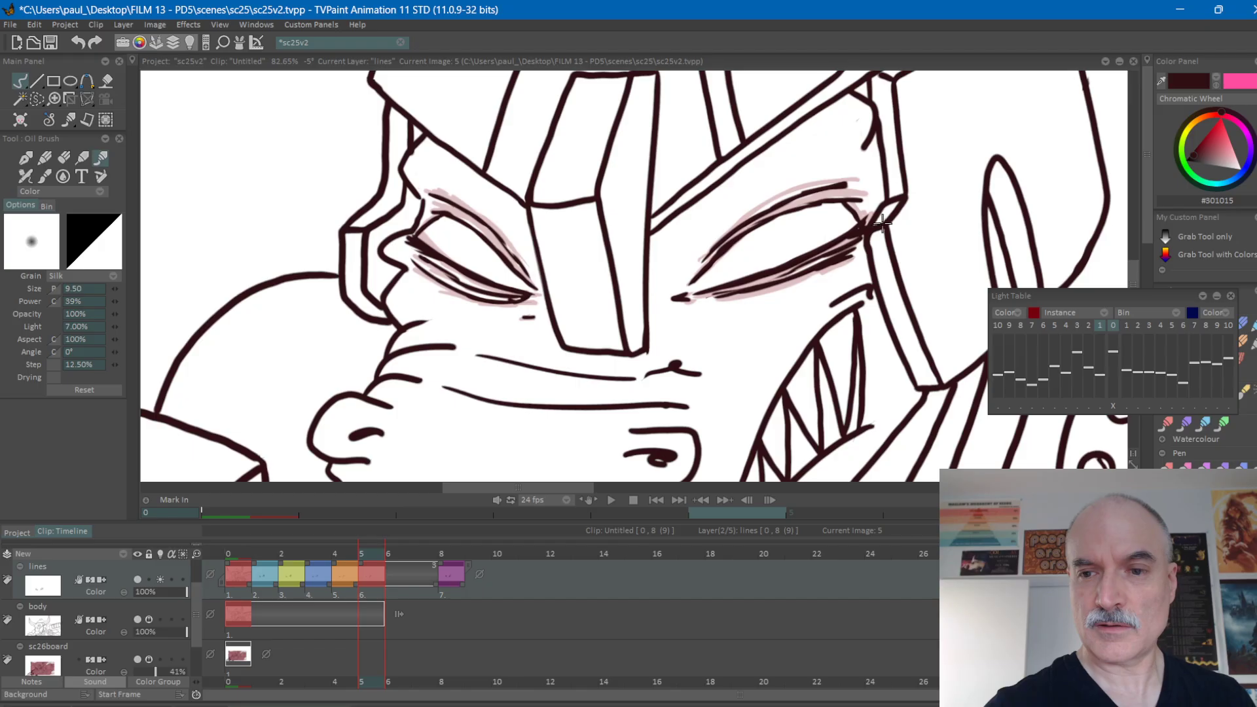
# Turn off the light table for the lines layer and flip between frames 4 and 5 to compare the closed eyes.
pyautogui.press('Left')
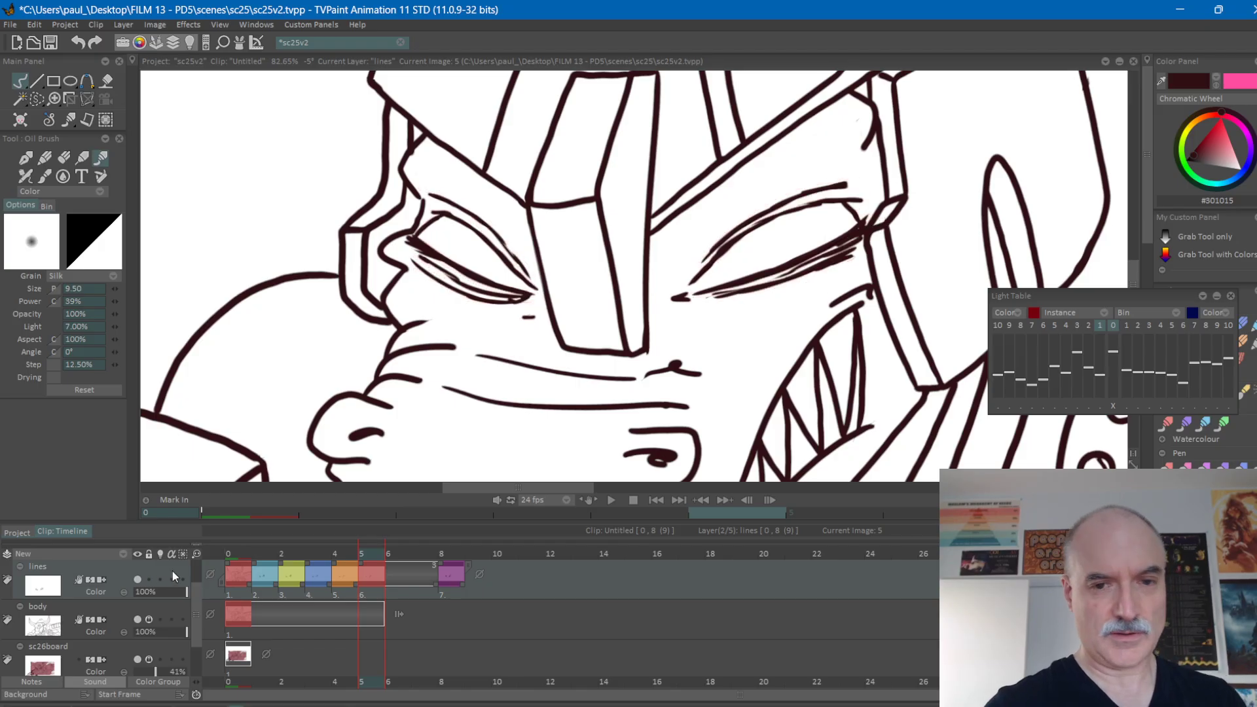
pyautogui.press('Right')
pyautogui.press('Left')
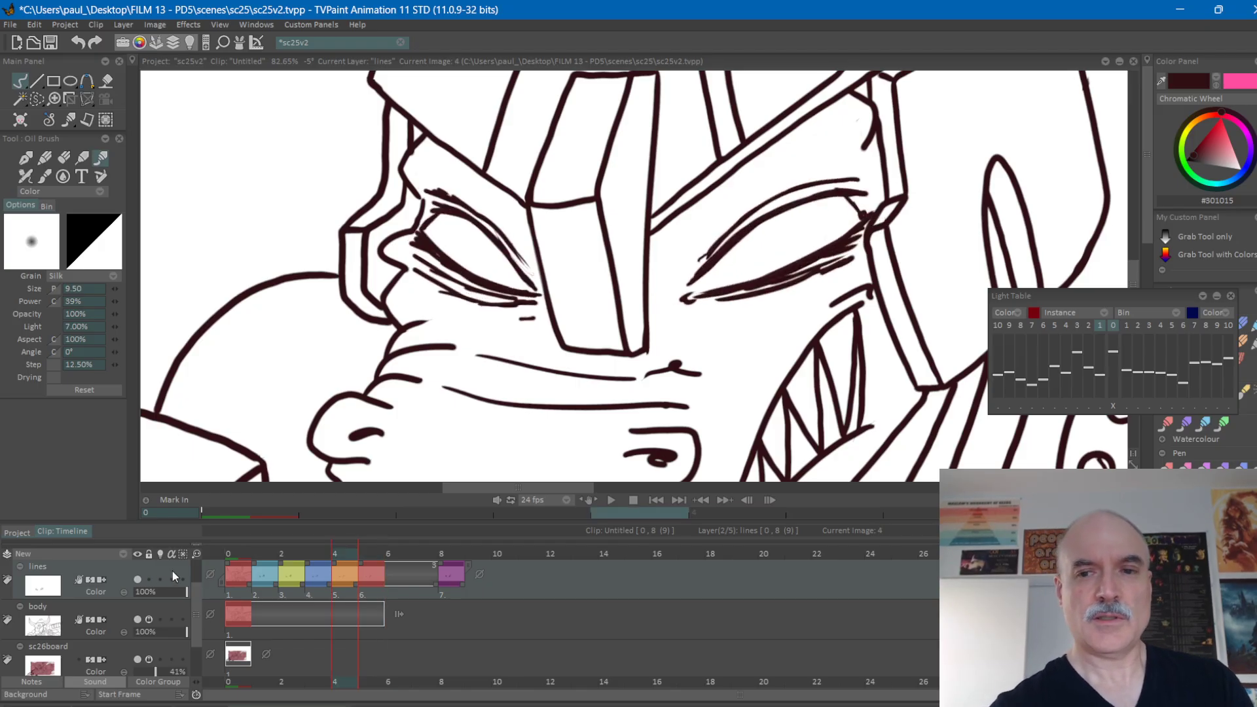
pyautogui.press('Right')
pyautogui.press('Left')
pyautogui.press('Right')
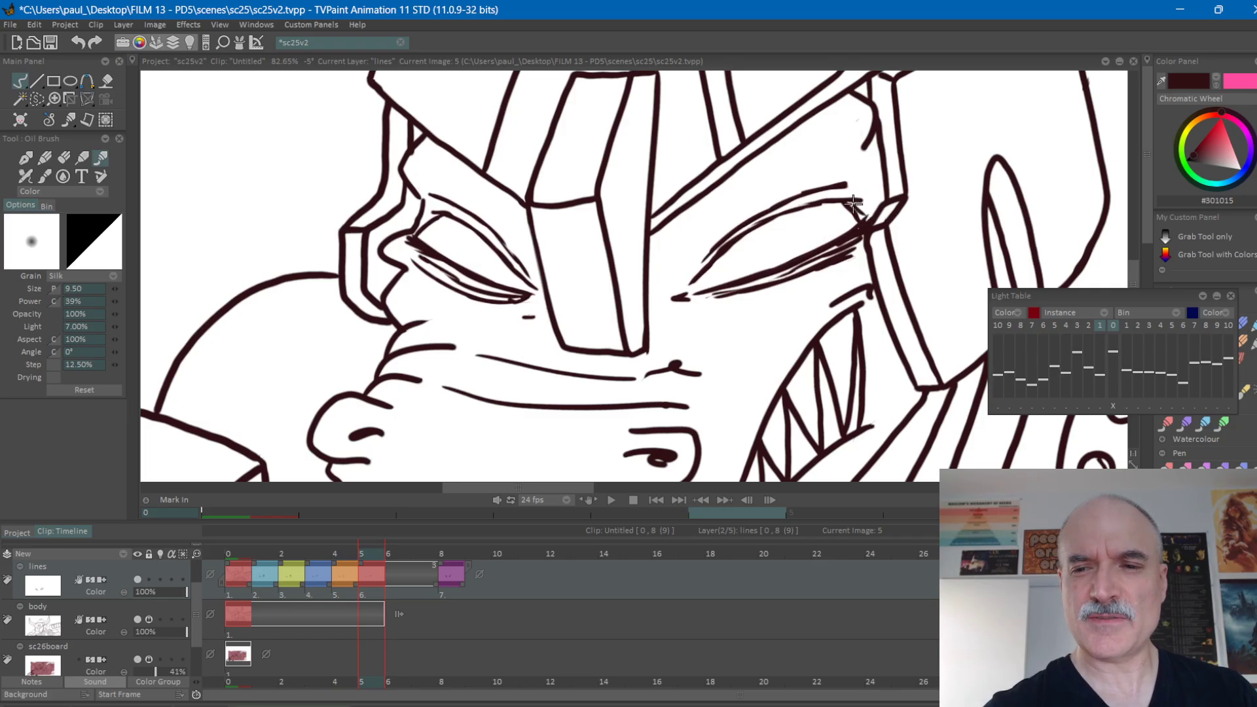
# Thicken the right-hand eye's outer corner and extend the left-hand eye's inner corner on frame 5, comparing against frame 4.
pyautogui.press('Left')
pyautogui.press('Right')
pyautogui.press('Left')
pyautogui.press('Right')
pyautogui.press('Left')
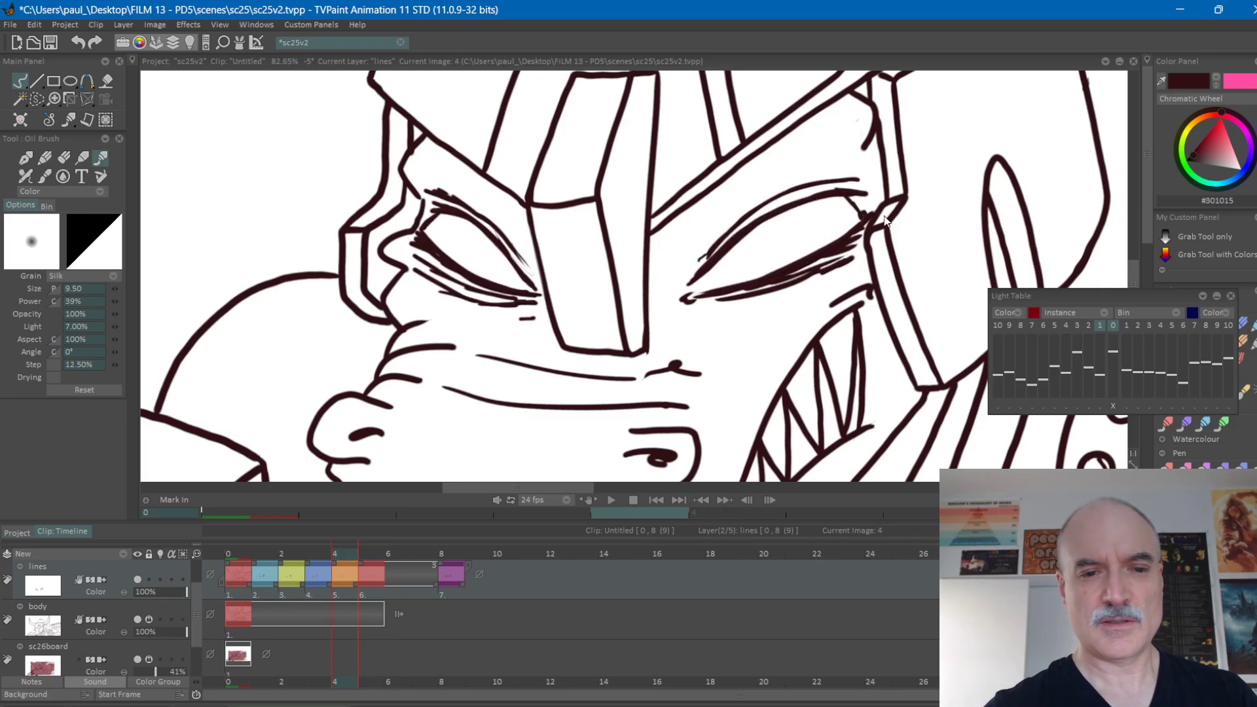
pyautogui.press('Right')
pyautogui.press('Left')
pyautogui.press('Right')
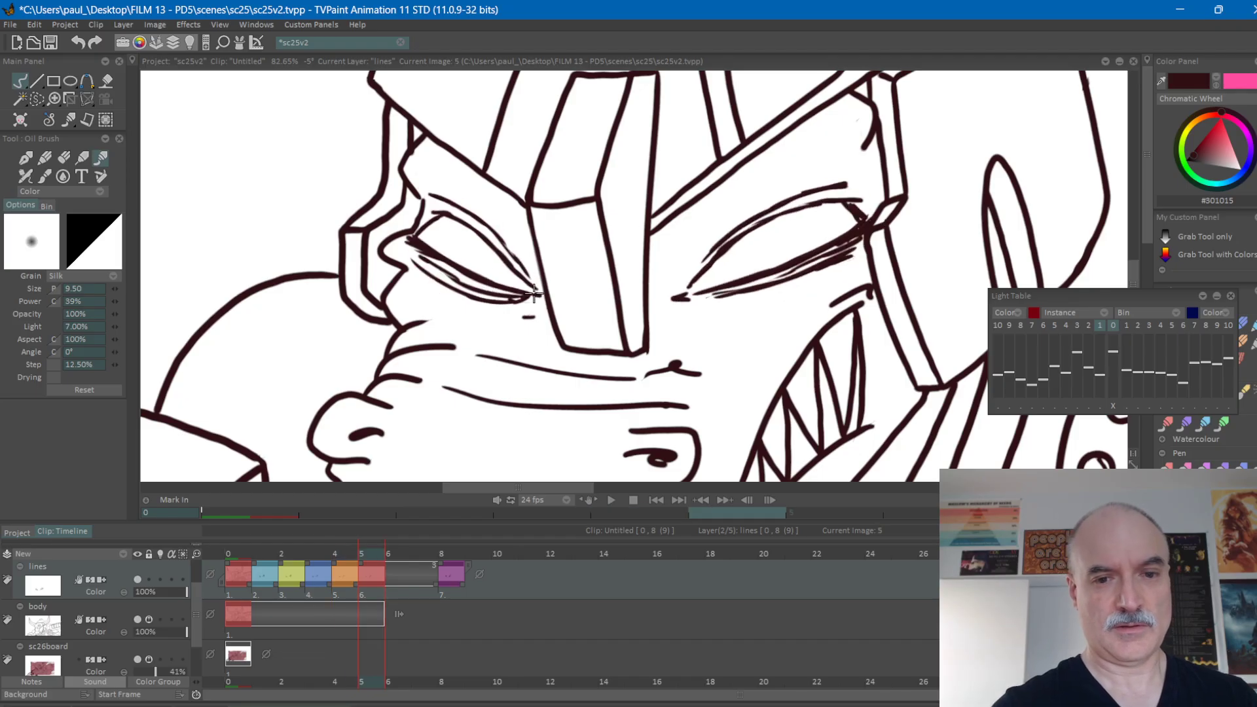
# Flip repeatedly through frames 3 to 5 to check how the eyes settle into the closed drawing.
pyautogui.press('Right')
pyautogui.press('Left')
pyautogui.press('Left')
pyautogui.press('Left')
pyautogui.press('Right')
pyautogui.press('Right')
pyautogui.press('Left')
pyautogui.press('Left')
pyautogui.press('Right')
pyautogui.press('Right')
pyautogui.press('Left')
pyautogui.press('Left')
pyautogui.press('Right')
pyautogui.press('Right')
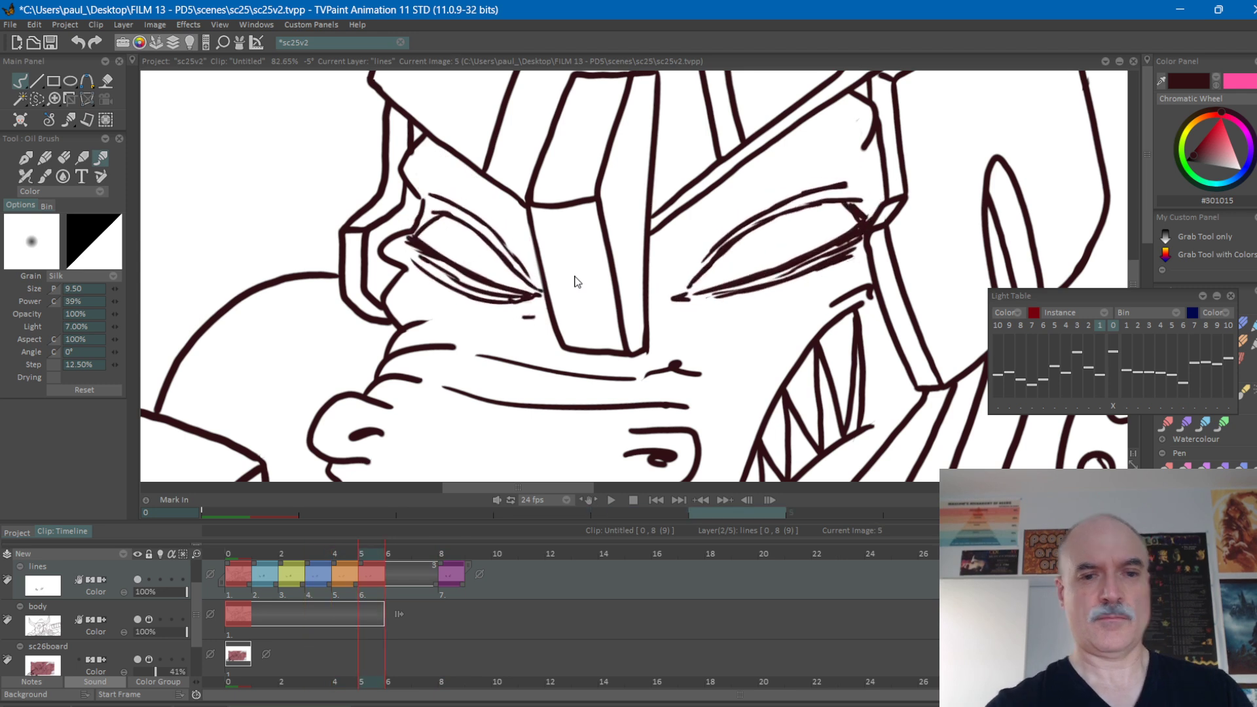
pyautogui.press('Left')
pyautogui.press('Right')
pyautogui.press('Left')
pyautogui.press('Left')
pyautogui.press('Right')
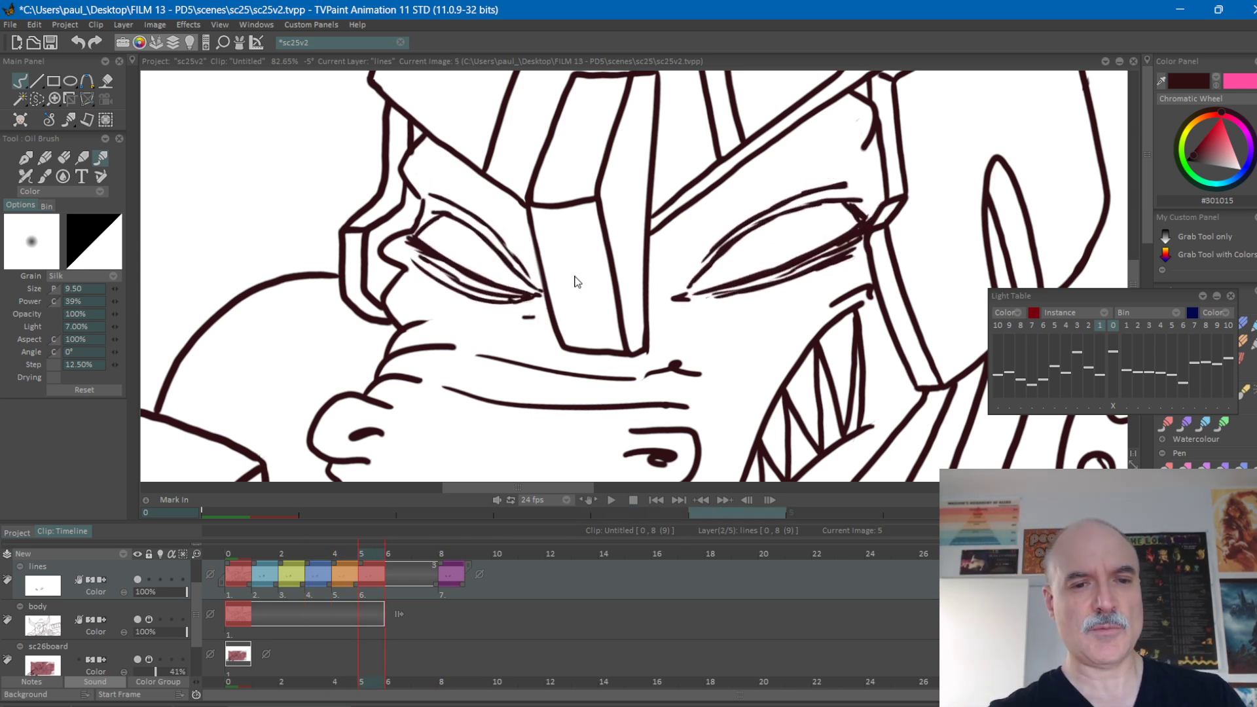
pyautogui.press('Left')
pyautogui.press('Right')
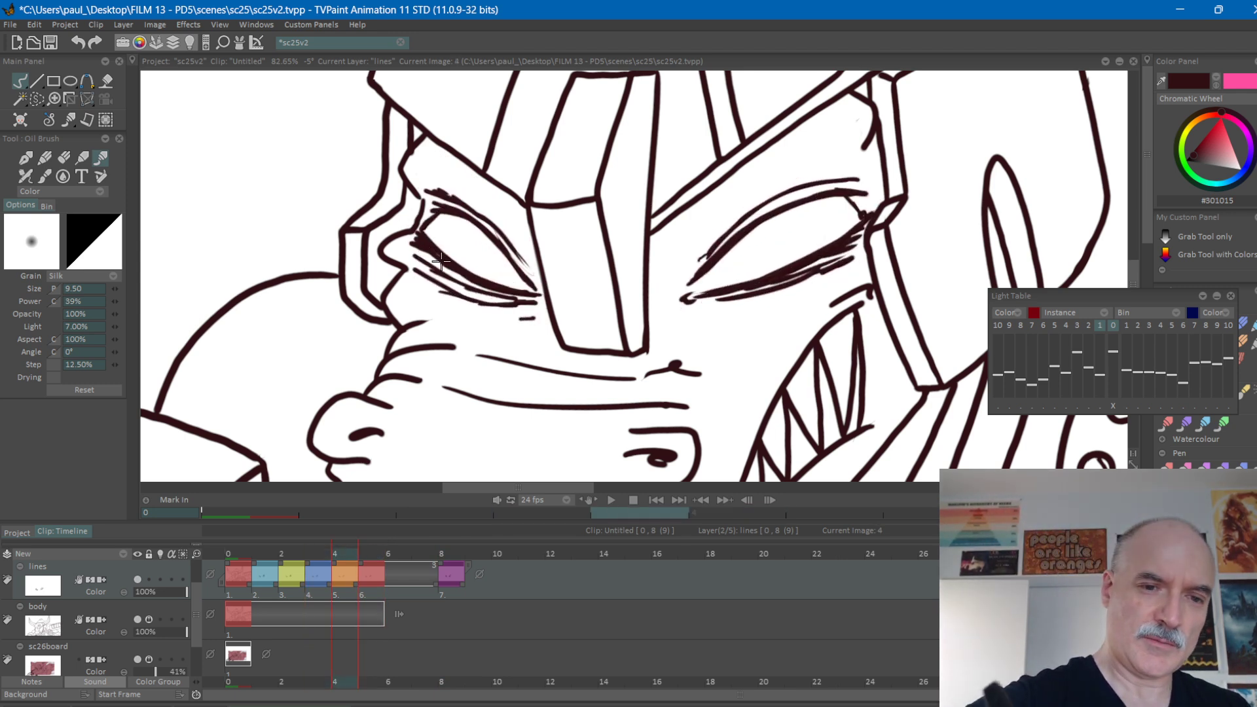
pyautogui.press('Right')
pyautogui.press('Left')
pyautogui.press('Right')
pyautogui.press('Left')
pyautogui.press('Right')
pyautogui.press('Left')
pyautogui.press('Right')
pyautogui.press('Left')
pyautogui.press('Right')
# Insert a blank drawing at frame 6 on the lines layer and turn on the layer's light table.
pyautogui.click(395, 548)
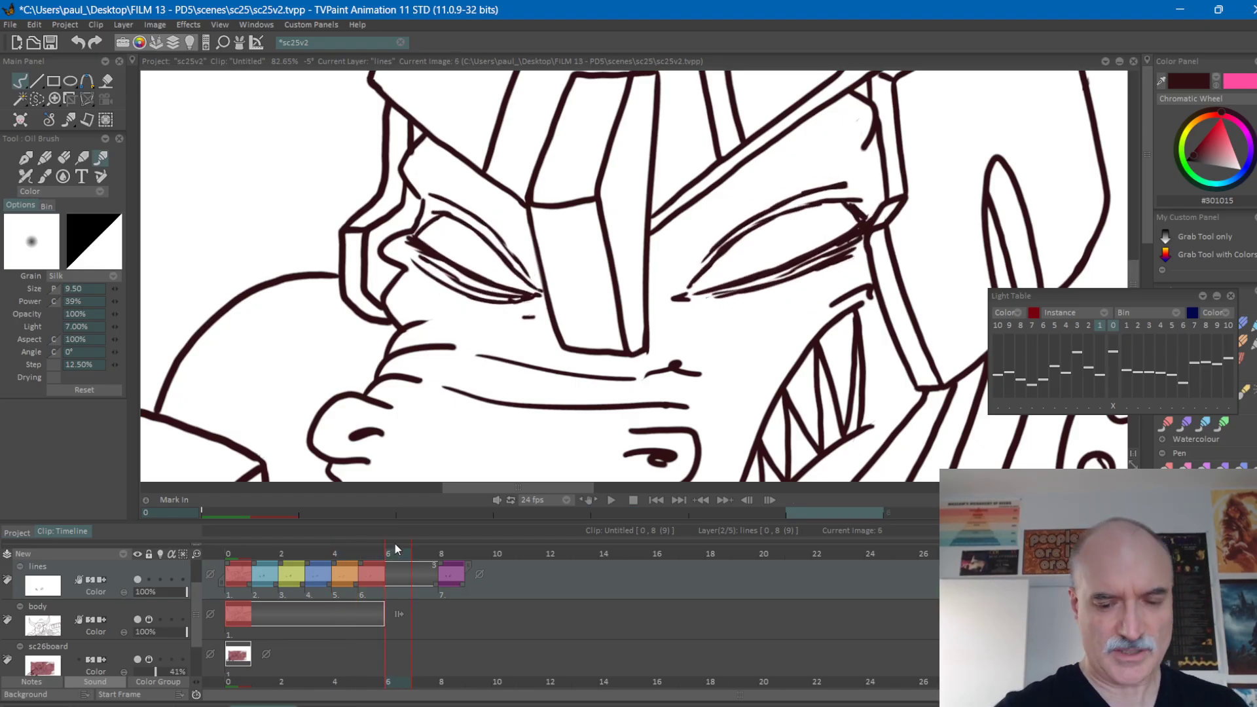
pyautogui.press('BackSpace')
pyautogui.click(161, 579)
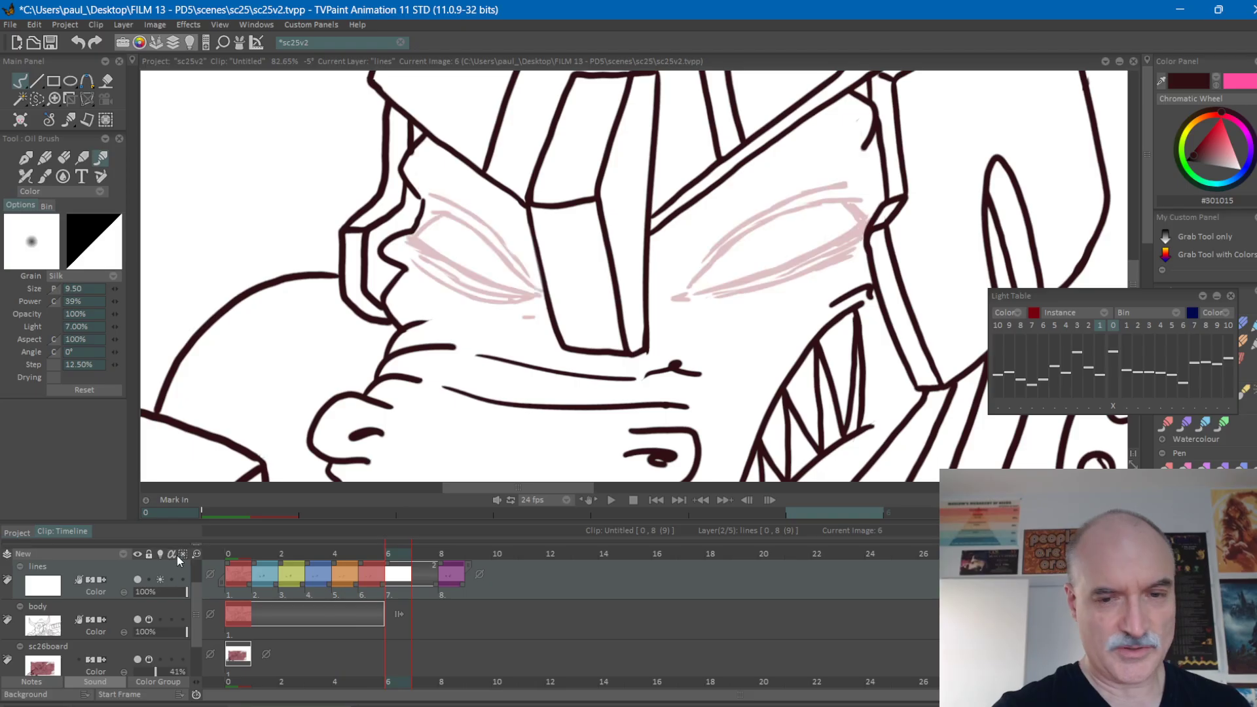
# Reposition the light table settings and enable the first following drawing alongside the previous one.
pyautogui.moveTo(1088, 300); pyautogui.dragTo(1076, 287)
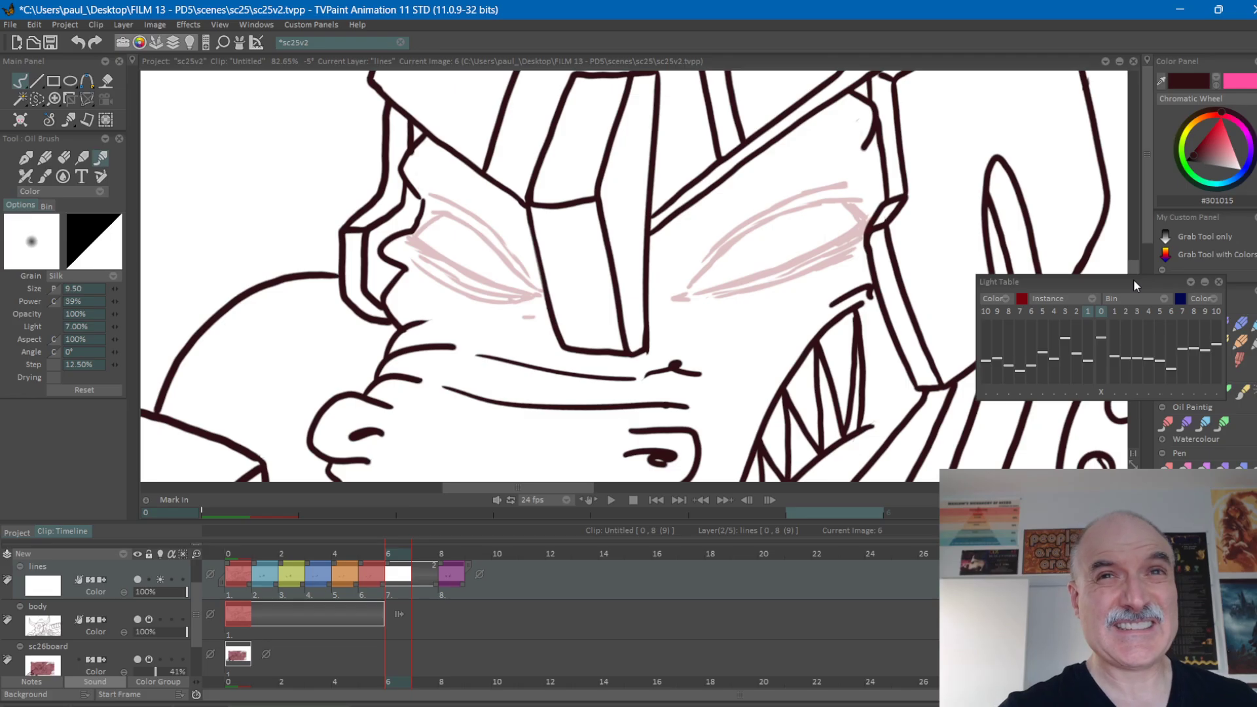
pyautogui.moveTo(1123, 283); pyautogui.dragTo(1160, 283)
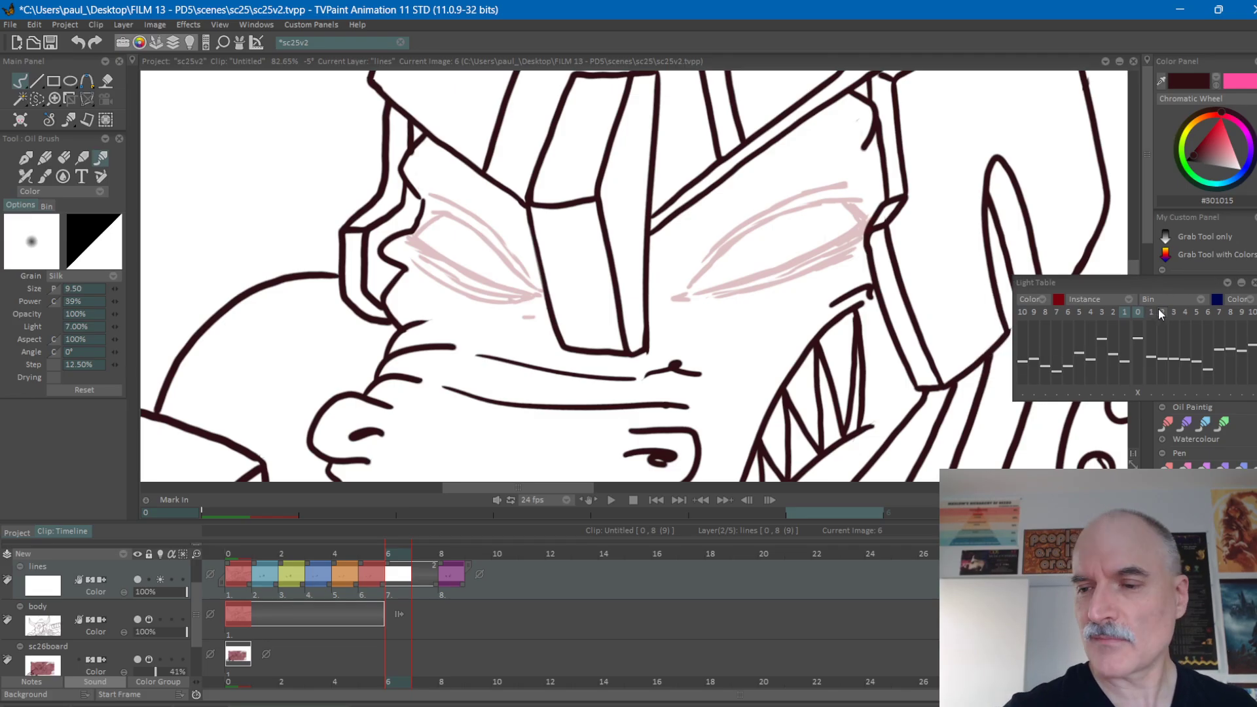
pyautogui.click(1150, 313)
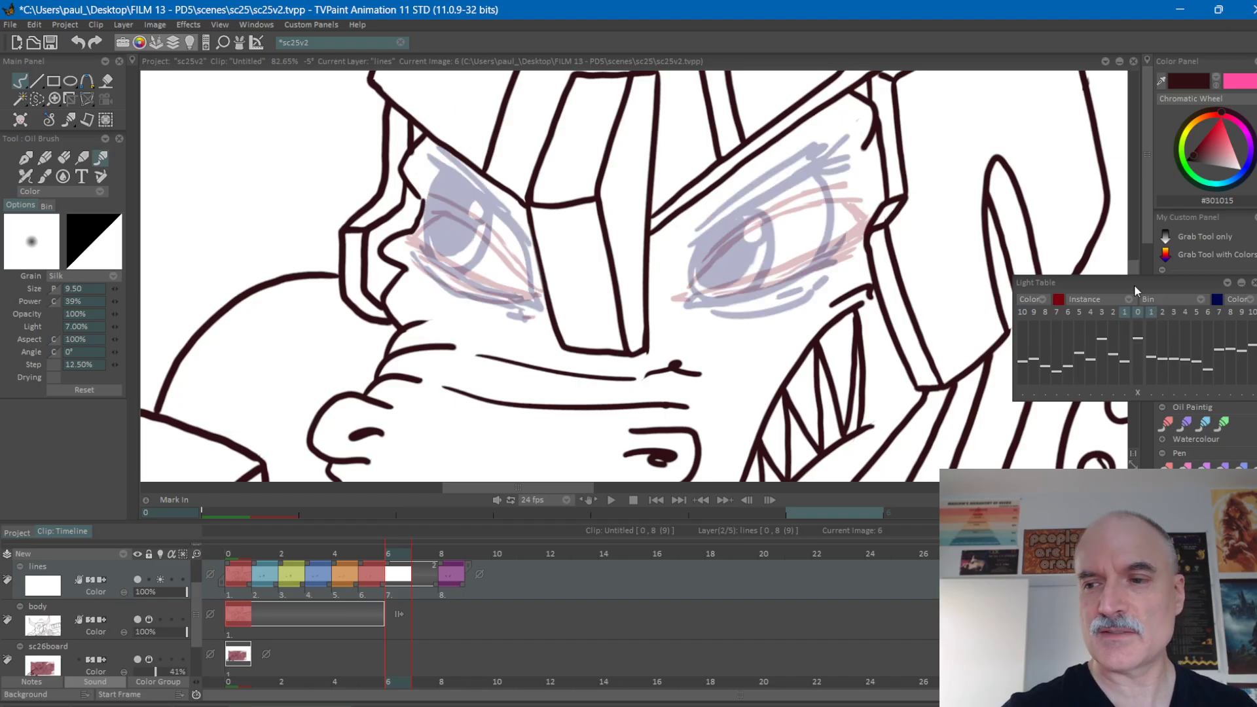
# Flip through frames 3 to 6 to compare the eye drawings with the blank in-between.
pyautogui.moveTo(1133, 284); pyautogui.dragTo(1144, 285)
pyautogui.scroll(-3, 745, 309)
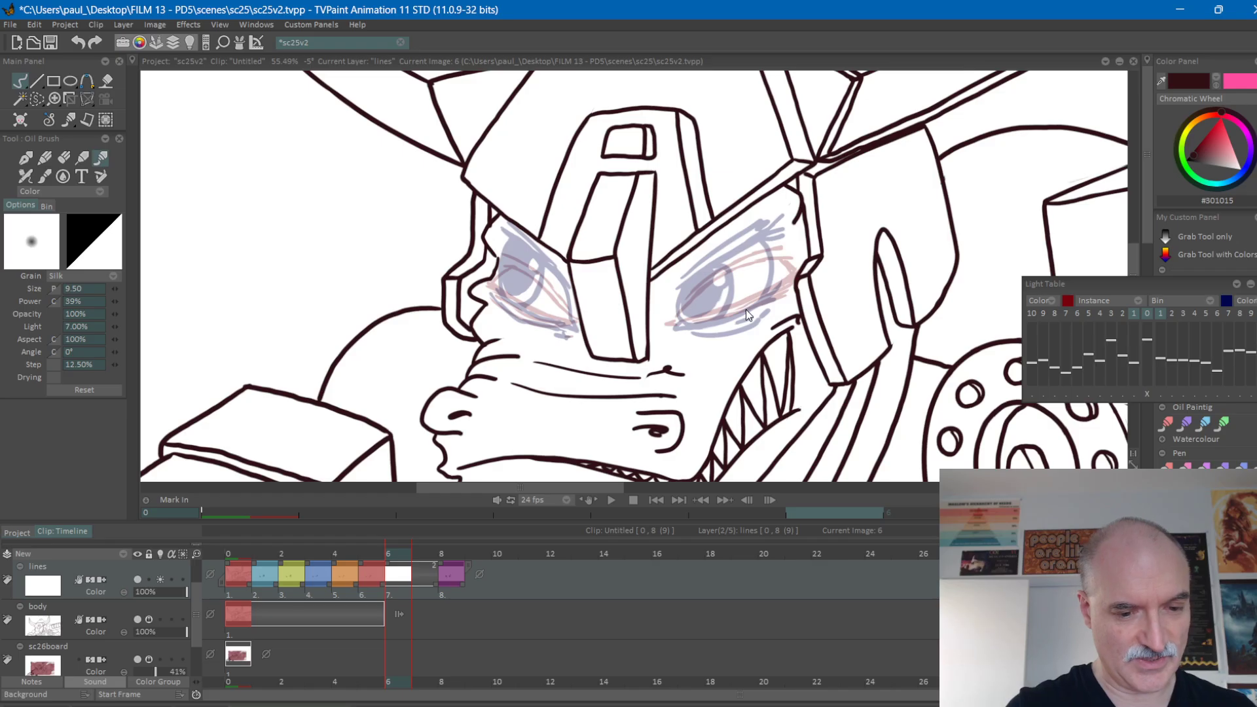
pyautogui.scroll(3, 842, 308)
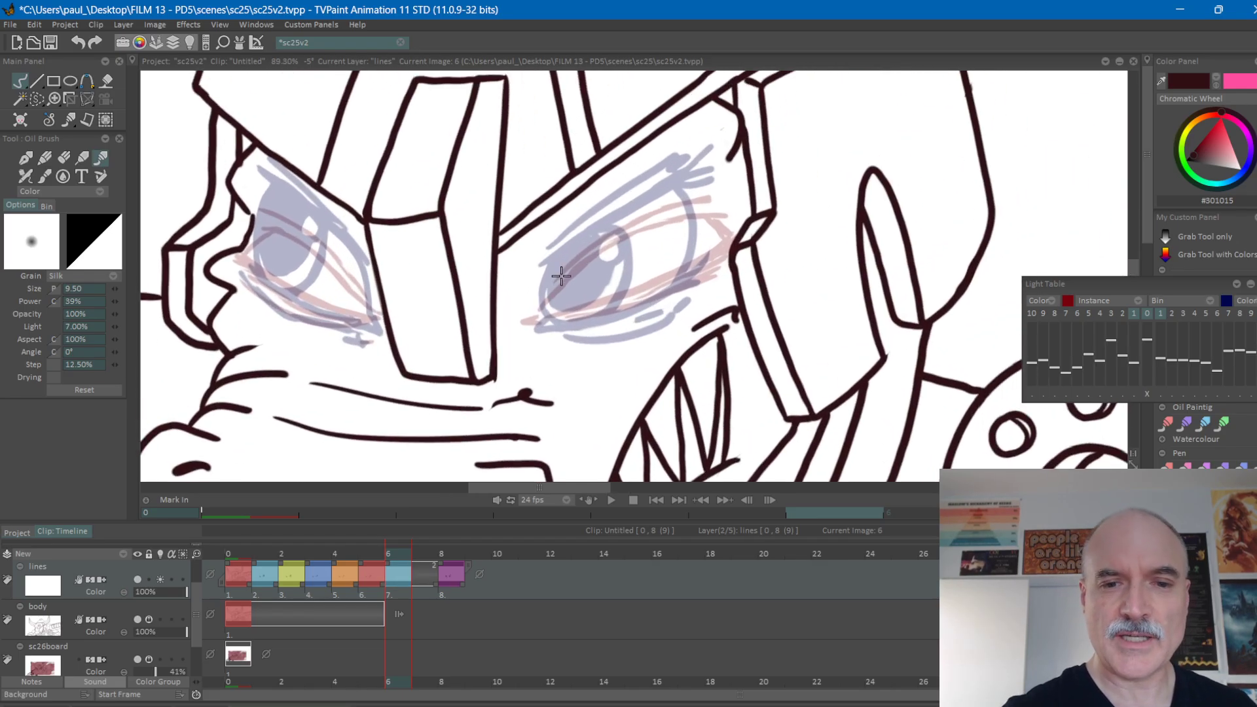
pyautogui.press('Left')
pyautogui.press('Left')
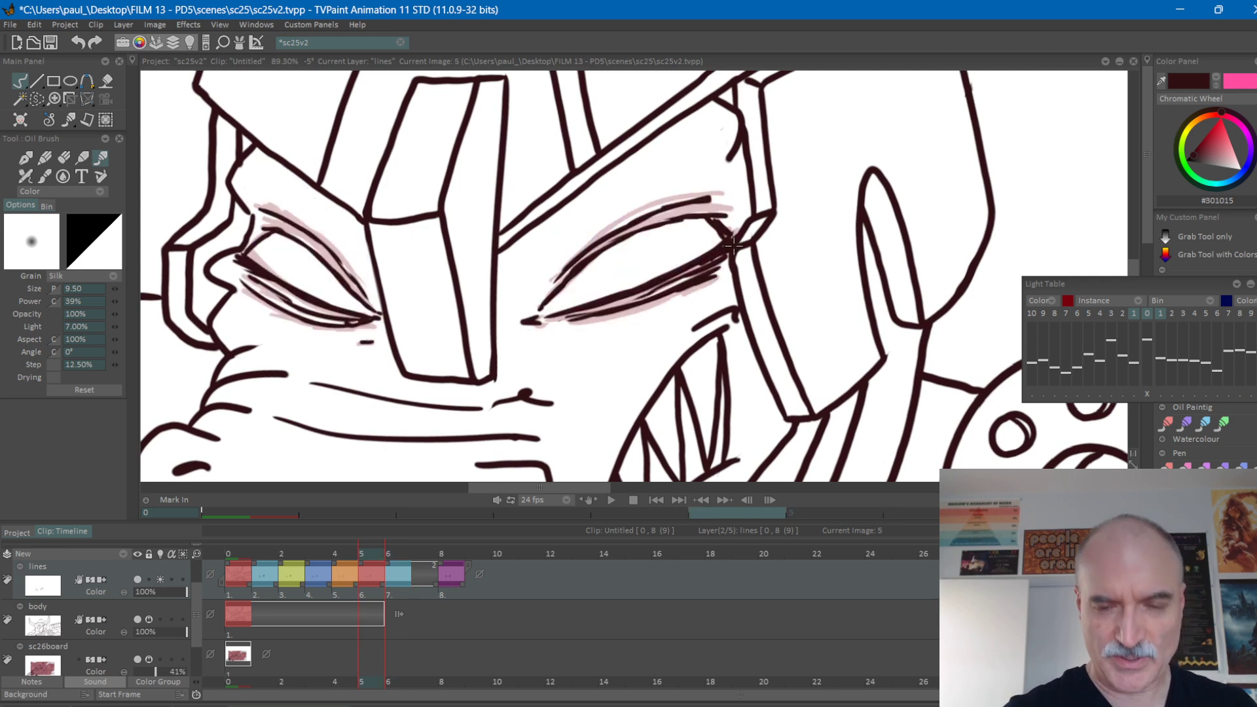
pyautogui.press('Left')
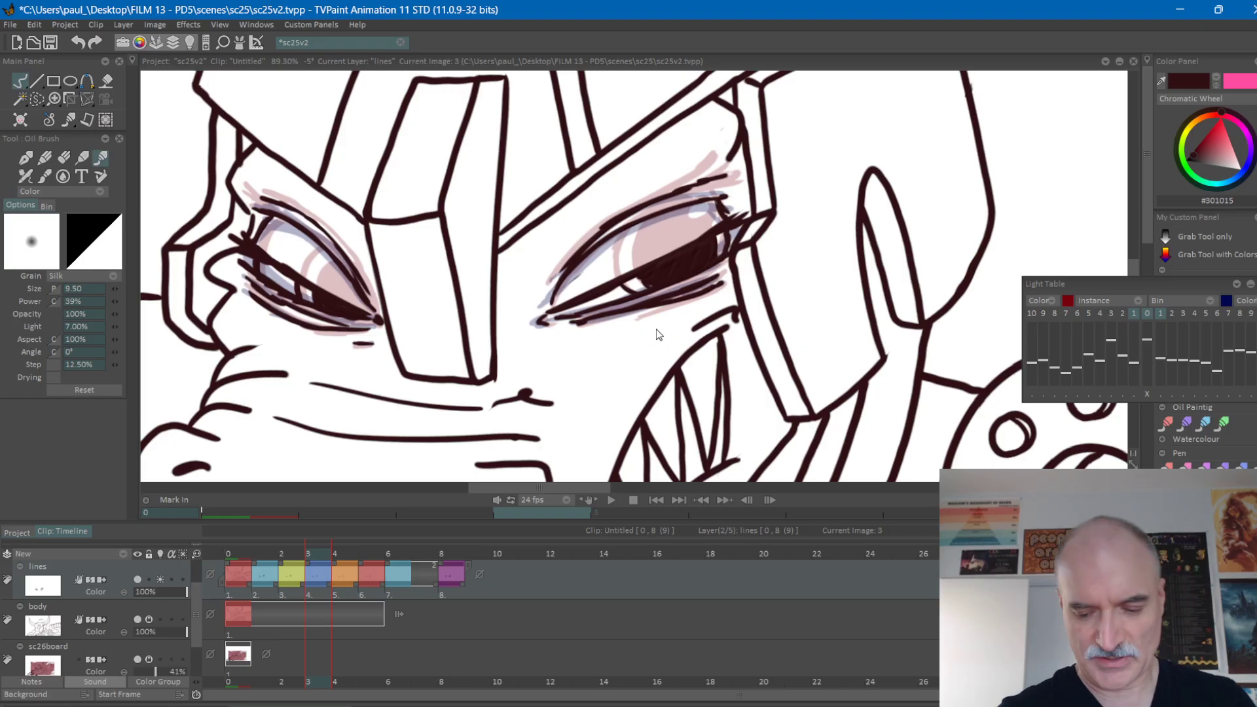
pyautogui.press('Right')
pyautogui.press('Right')
pyautogui.press('Right')
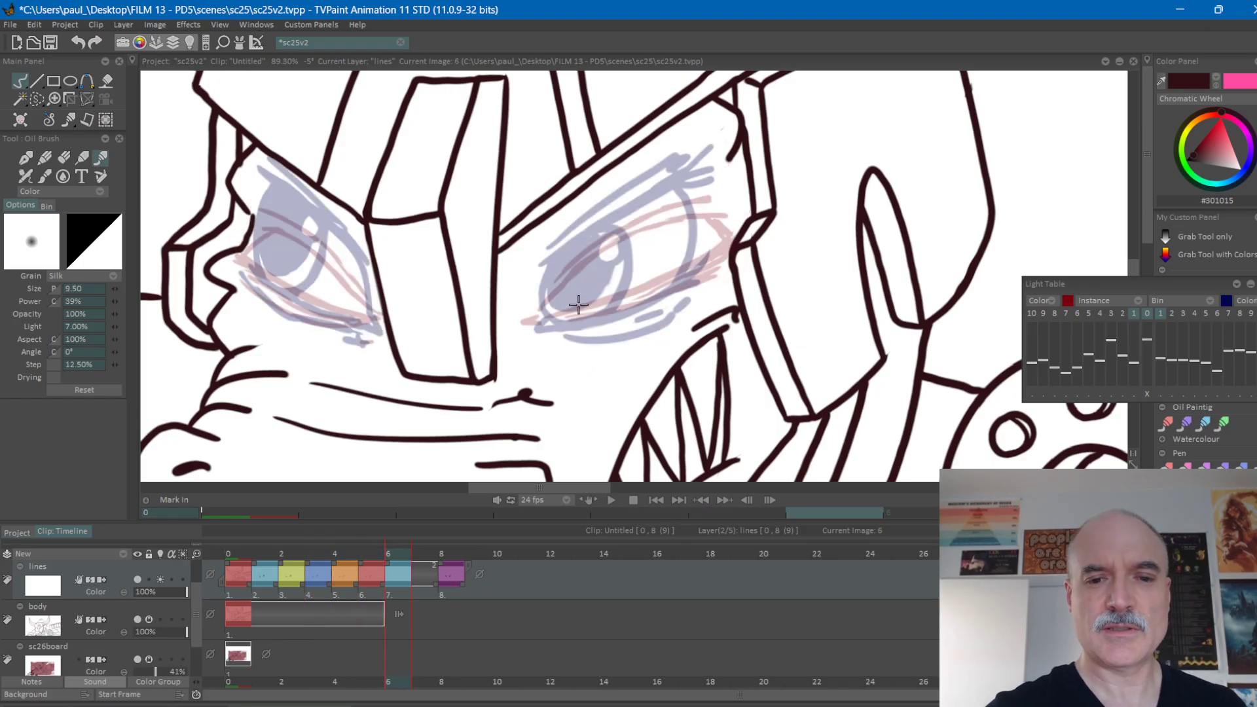
# Draw the upper and lower lid lines of the right-hand eye on frame 6, following the light table guides.
pyautogui.moveTo(551, 312)
pyautogui.mouseDown()
pyautogui.moveTo(654, 252)
pyautogui.moveTo(734, 228)
pyautogui.mouseUp()
pyautogui.moveTo(563, 302); pyautogui.dragTo(552, 315)
pyautogui.moveTo(692, 235); pyautogui.dragTo(736, 229)
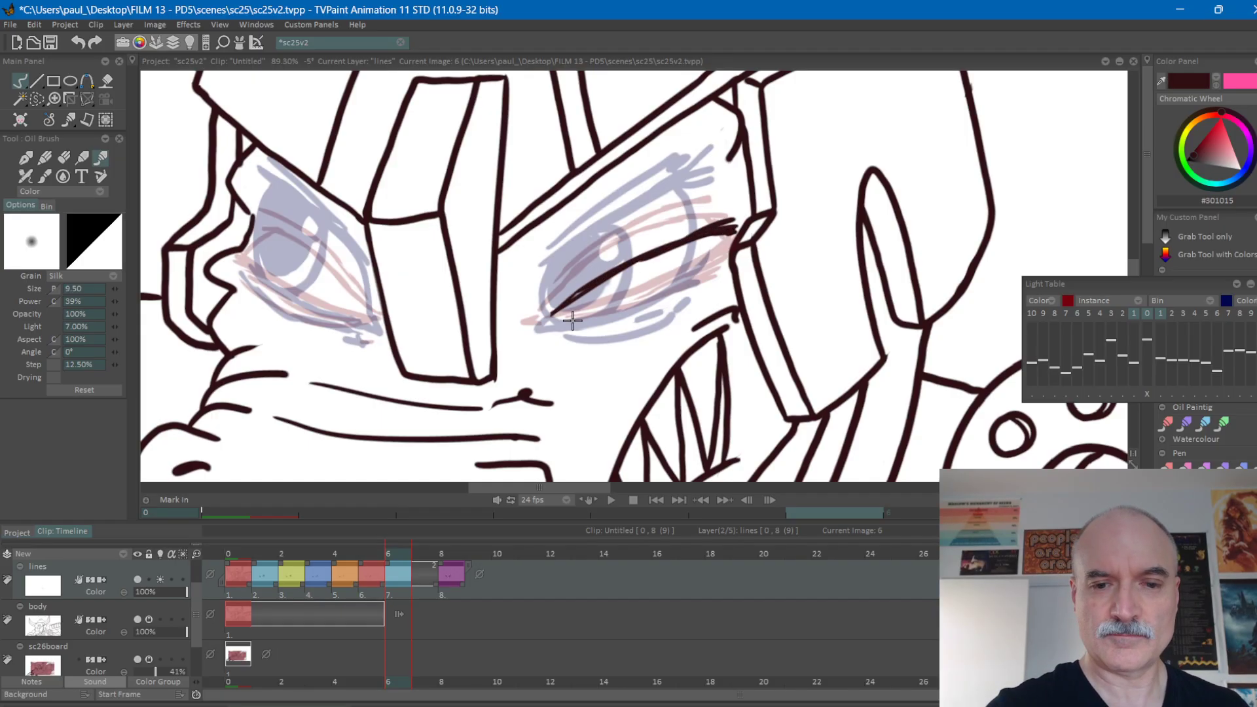
pyautogui.moveTo(548, 319); pyautogui.dragTo(739, 246)
pyautogui.moveTo(568, 318)
pyautogui.mouseDown()
pyautogui.moveTo(684, 293)
pyautogui.moveTo(719, 270)
pyautogui.moveTo(642, 301)
pyautogui.moveTo(682, 287)
pyautogui.moveTo(735, 239)
pyautogui.mouseUp()
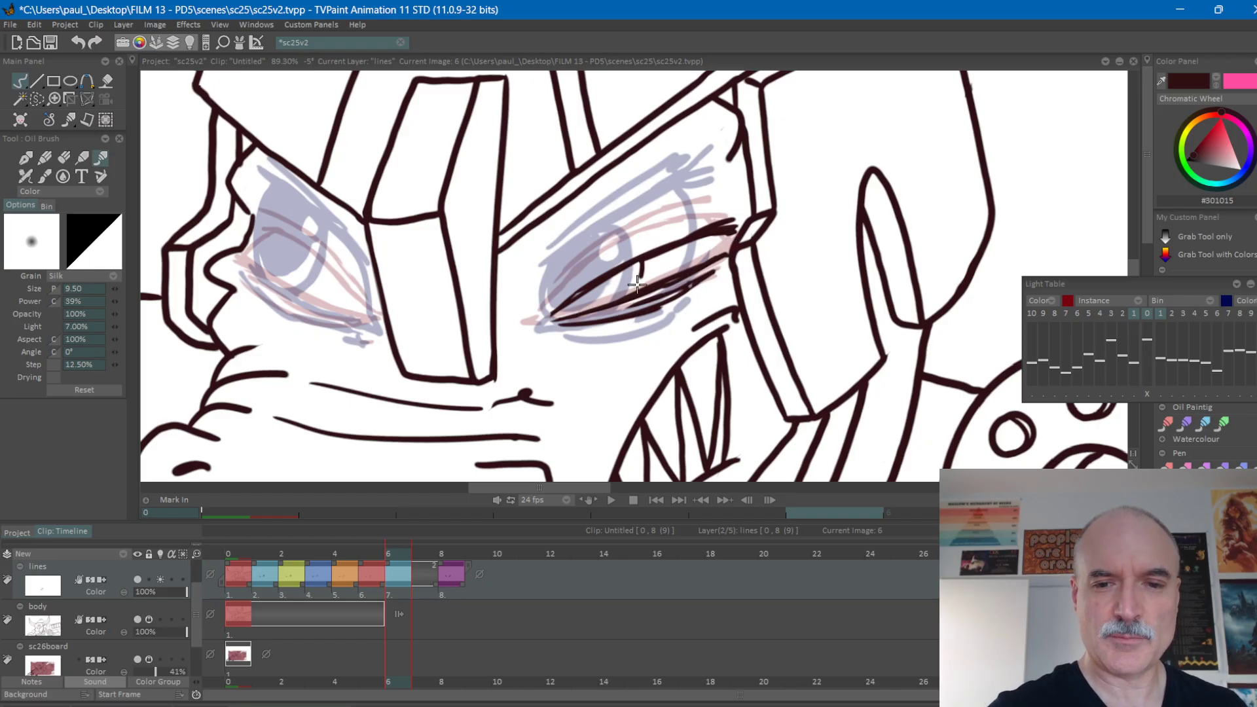
# Flip between frame 6 and the drawing before it to check the right-hand eye's new lid lines.
pyautogui.press('Left')
pyautogui.press('Left')
pyautogui.press('Right')
pyautogui.press('Left')
pyautogui.press('Right')
pyautogui.press('Left')
pyautogui.press('Right')
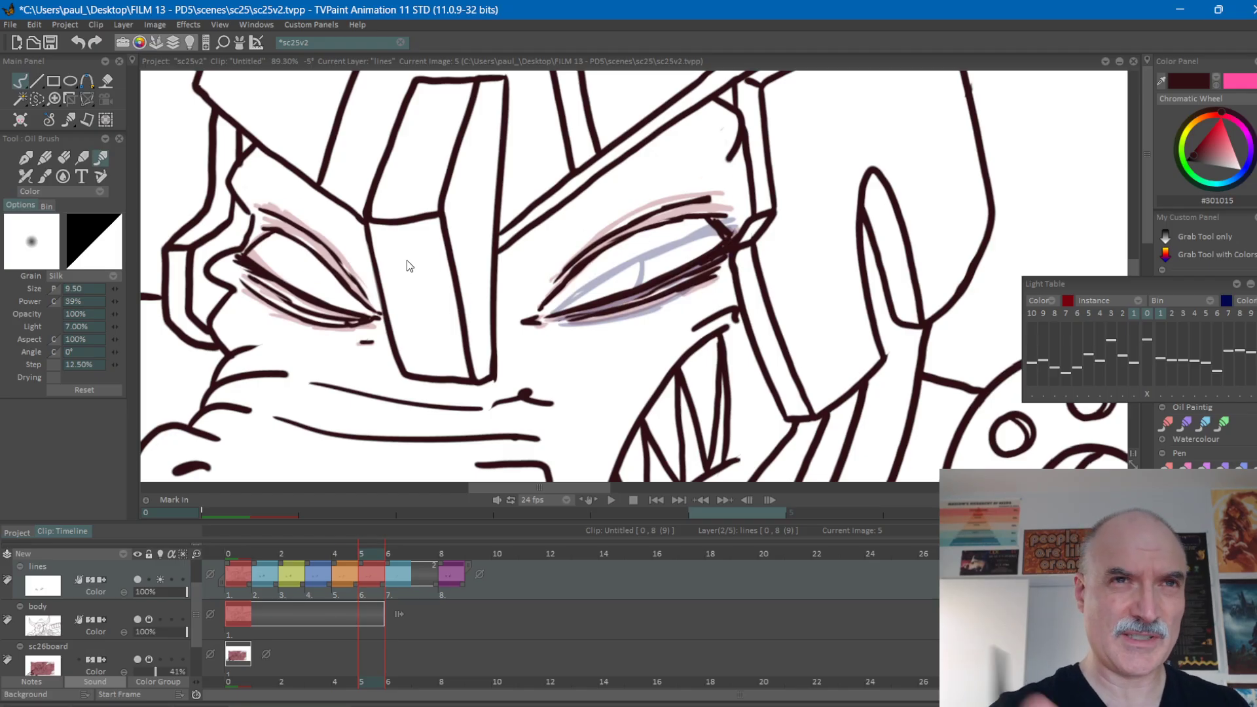
pyautogui.press('Right')
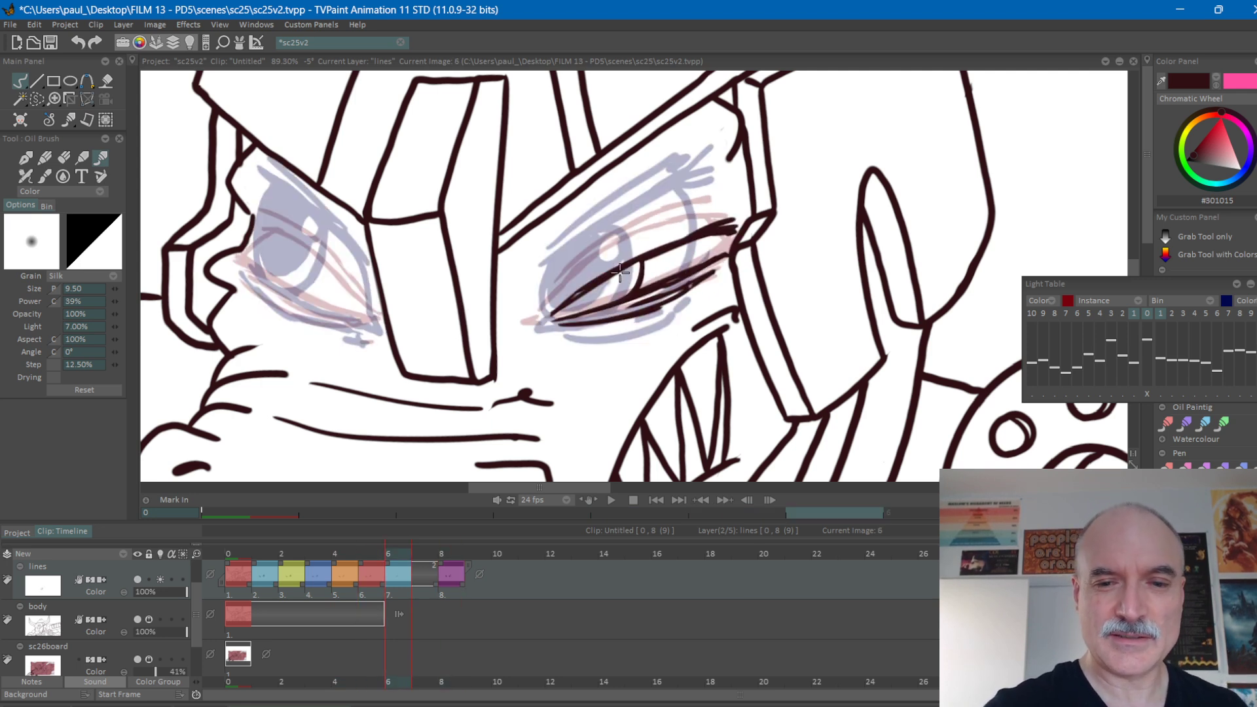
# Shade the right-hand eye's iris dark on frame 6, leaving a small highlight in it.
pyautogui.moveTo(623, 273)
pyautogui.mouseDown()
pyautogui.moveTo(608, 305)
pyautogui.moveTo(621, 278)
pyautogui.moveTo(564, 313)
pyautogui.moveTo(612, 290)
pyautogui.mouseUp()
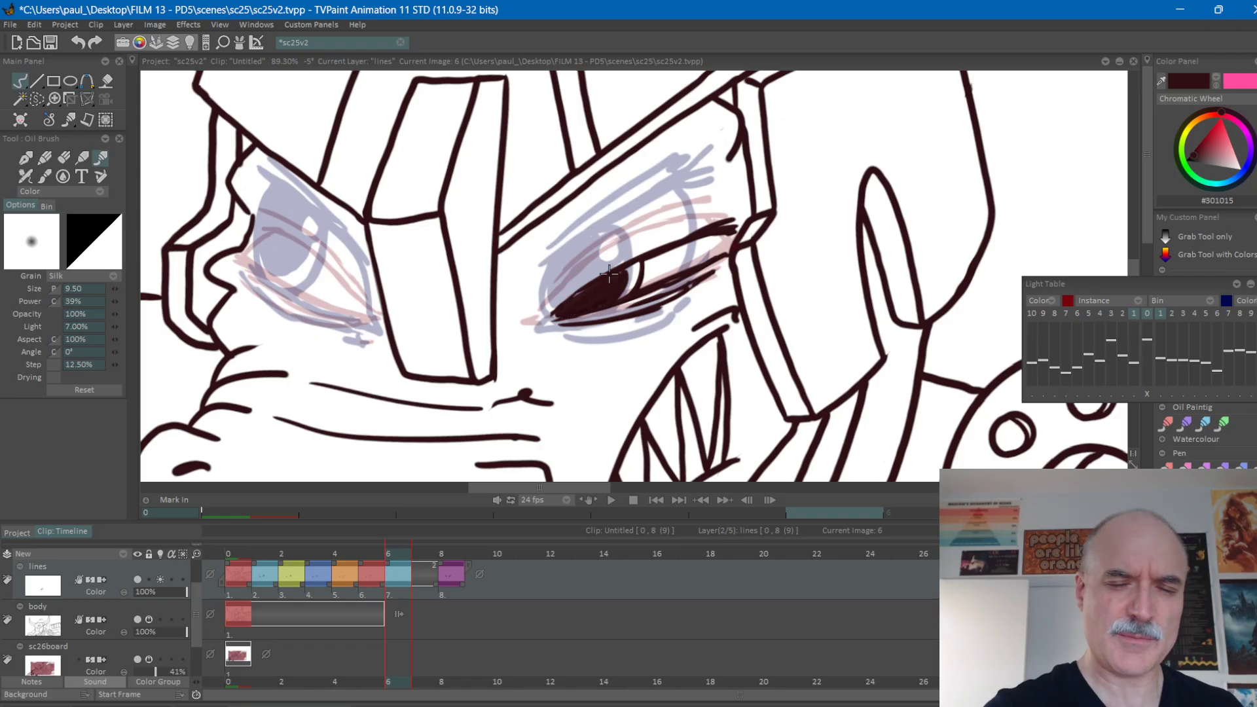
pyautogui.press('e')
pyautogui.moveTo(617, 273); pyautogui.dragTo(619, 267)
pyautogui.press('b')
pyautogui.hotkey('ctrl', 'z')
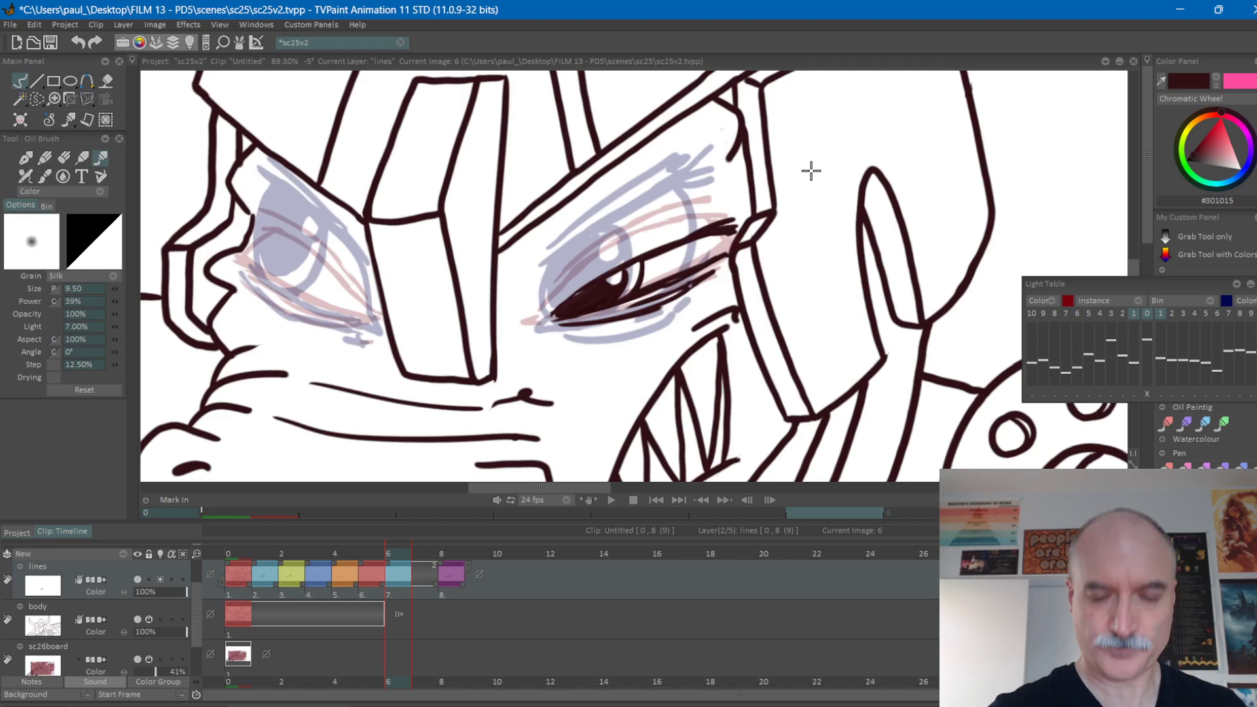
# Draw the crease lines above the right-hand eye's upper lid on frame 6, comparing against frame 5.
pyautogui.press('Left')
pyautogui.press('Right')
pyautogui.press('Left')
pyautogui.press('Right')
pyautogui.moveTo(556, 286)
pyautogui.mouseDown()
pyautogui.moveTo(646, 213)
pyautogui.moveTo(633, 223)
pyautogui.moveTo(717, 206)
pyautogui.mouseUp()
pyautogui.moveTo(550, 281)
pyautogui.mouseDown()
pyautogui.moveTo(678, 196)
pyautogui.moveTo(706, 196)
pyautogui.moveTo(734, 220)
pyautogui.mouseUp()
# Flip repeatedly between frames 5 and 6 to compare the right-hand eye's upper lid crease.
pyautogui.press('Left')
pyautogui.press('Right')
pyautogui.press('Left')
pyautogui.press('Right')
pyautogui.press('Left')
pyautogui.press('Right')
pyautogui.press('Left')
pyautogui.press('Right')
pyautogui.press('Left')
pyautogui.press('Right')
pyautogui.press('Left')
pyautogui.press('Right')
pyautogui.press('Left')
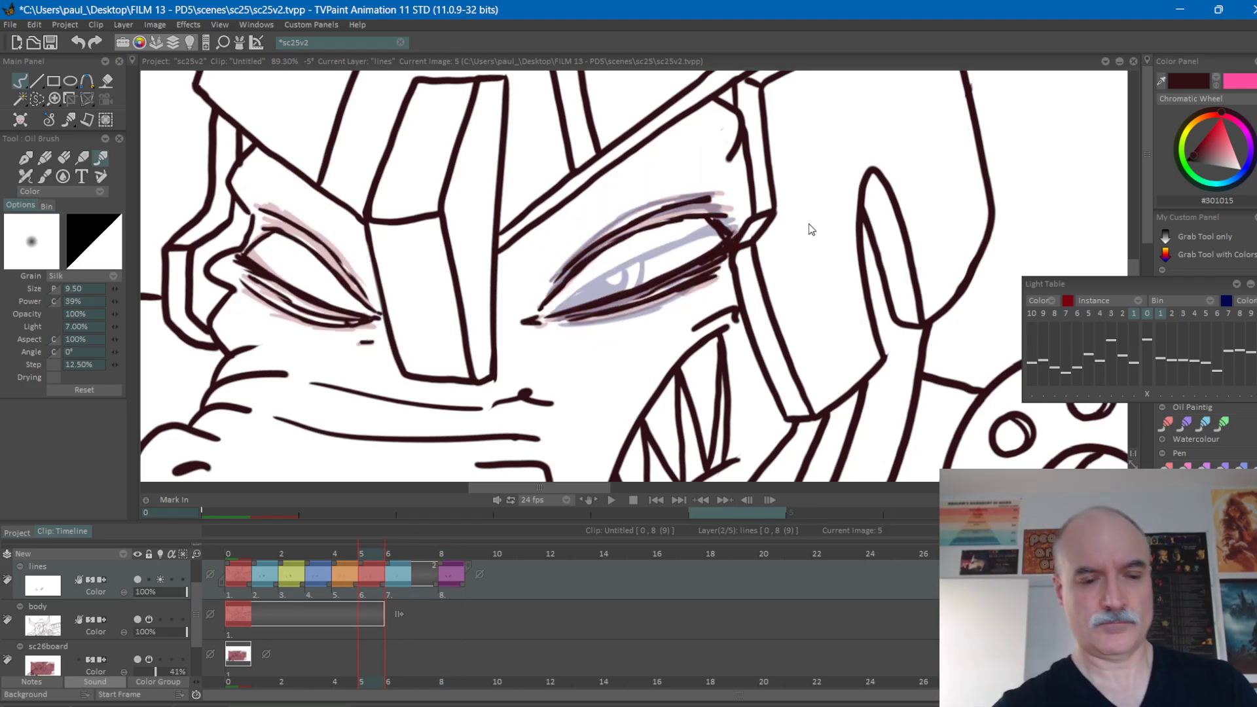
# Flip through frames 3 to 8 with the lines layer's light table switched off, and switch it back on at frame 6.
pyautogui.click(160, 578)
pyautogui.press('Left')
pyautogui.press('Right')
pyautogui.press('Left')
pyautogui.press('Left')
pyautogui.press('Right')
pyautogui.press('Right')
pyautogui.press('Right')
pyautogui.press('Right')
pyautogui.press('Right')
pyautogui.press('Left')
pyautogui.press('Left')
pyautogui.press('Left')
pyautogui.press('Left')
pyautogui.press('Left')
pyautogui.press('Right')
pyautogui.press('Right')
pyautogui.press('Left')
pyautogui.press('Left')
pyautogui.press('Right')
pyautogui.press('Right')
pyautogui.press('Right')
pyautogui.click(159, 579)
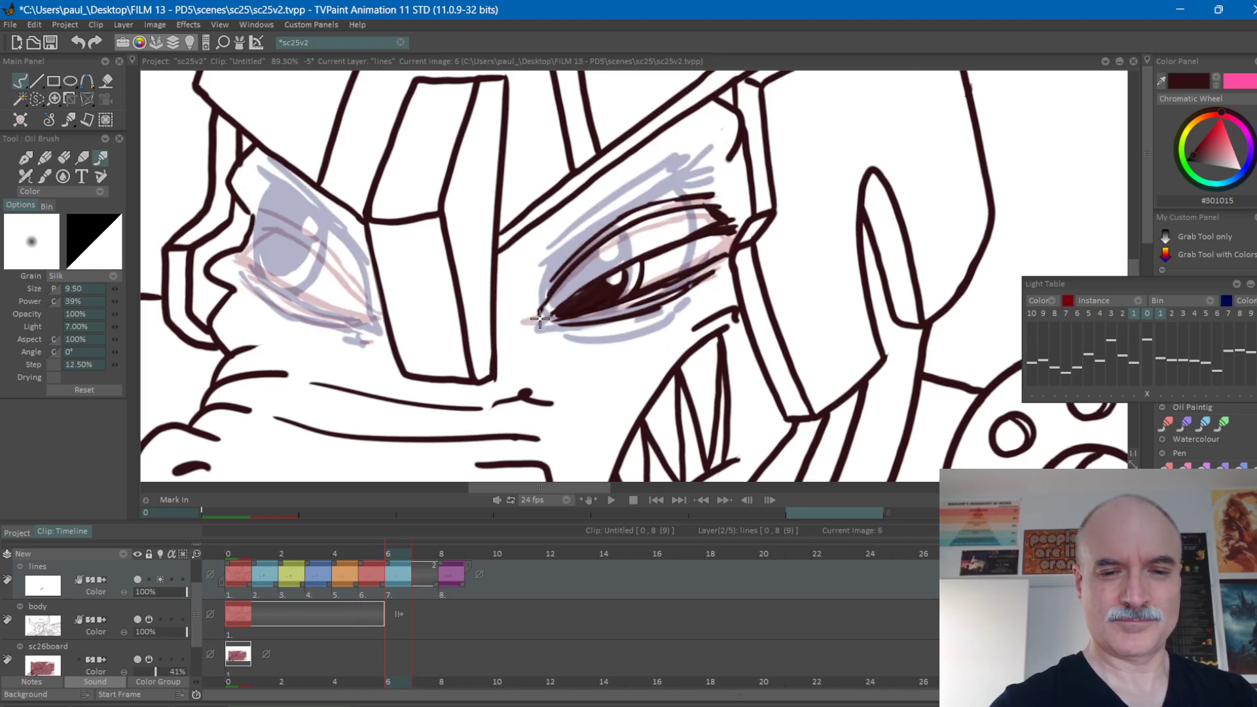
# Extend the crease line towards the right-hand eye's inner corner on frame 6.
pyautogui.moveTo(722, 278); pyautogui.dragTo(801, 246)
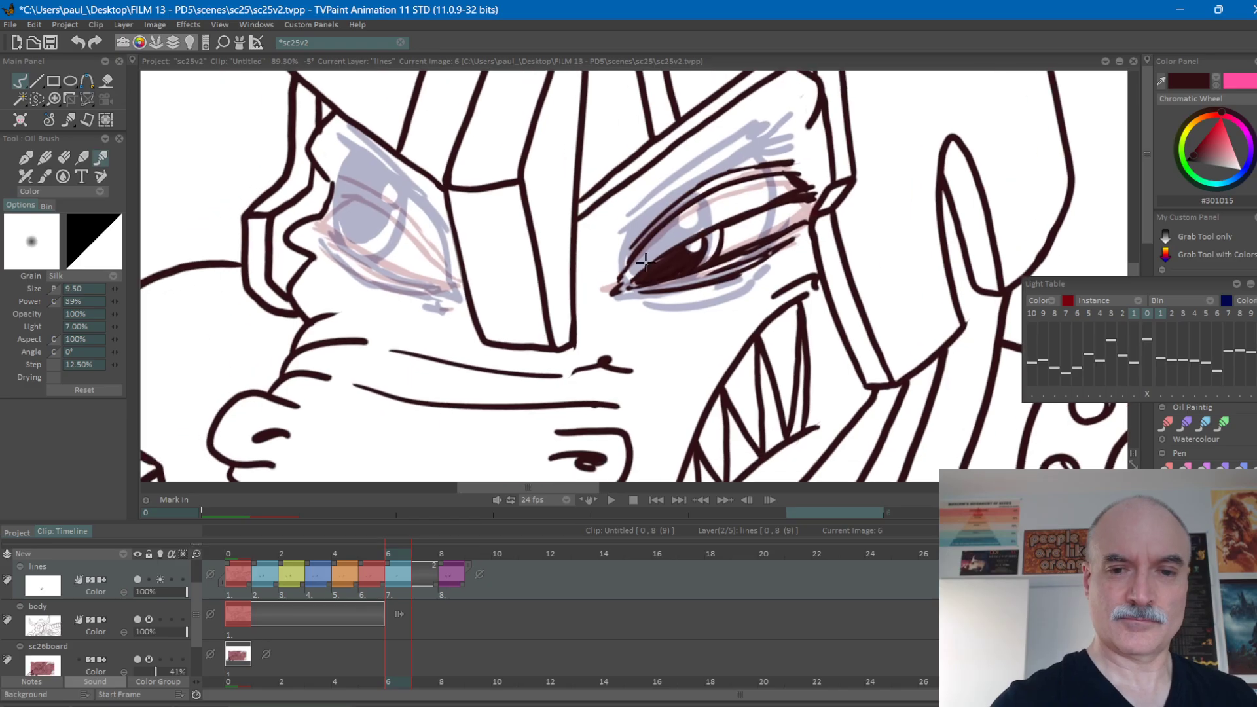
pyautogui.press('e')
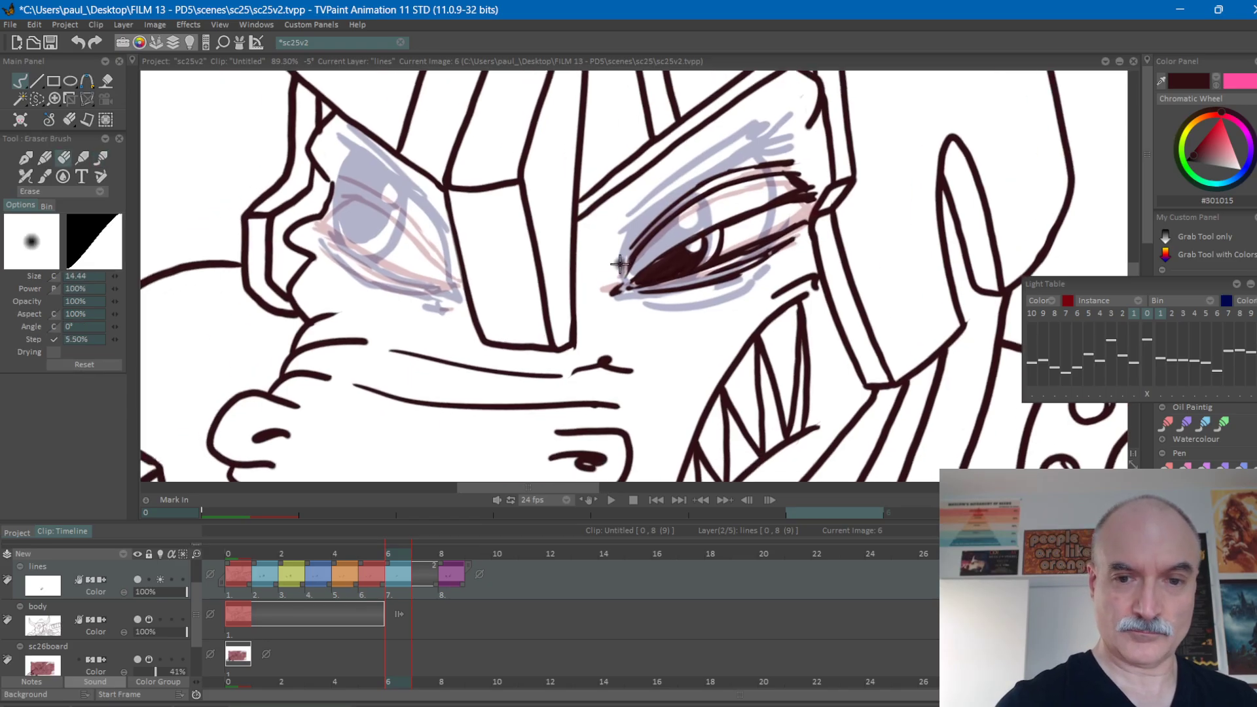
pyautogui.press('e')
pyautogui.moveTo(626, 275); pyautogui.dragTo(641, 251)
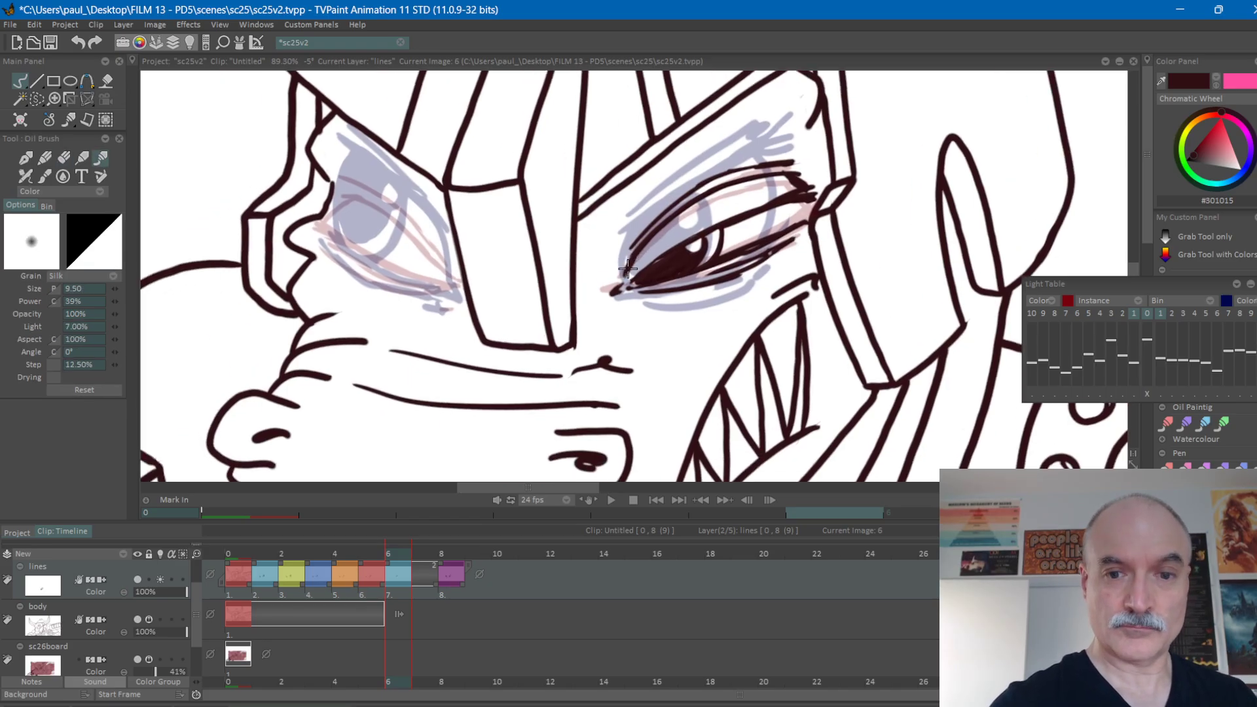
# Rotate the canvas and draw the left-hand eye's upper lid, crease and lower lid lines on frame 6.
pyautogui.moveTo(784, 299); pyautogui.dragTo(881, 301)
pyautogui.moveTo(882, 301)
pyautogui.mouseDown()
pyautogui.moveTo(869, 357)
pyautogui.moveTo(848, 363)
pyautogui.moveTo(794, 347)
pyautogui.moveTo(753, 302)
pyautogui.mouseUp()
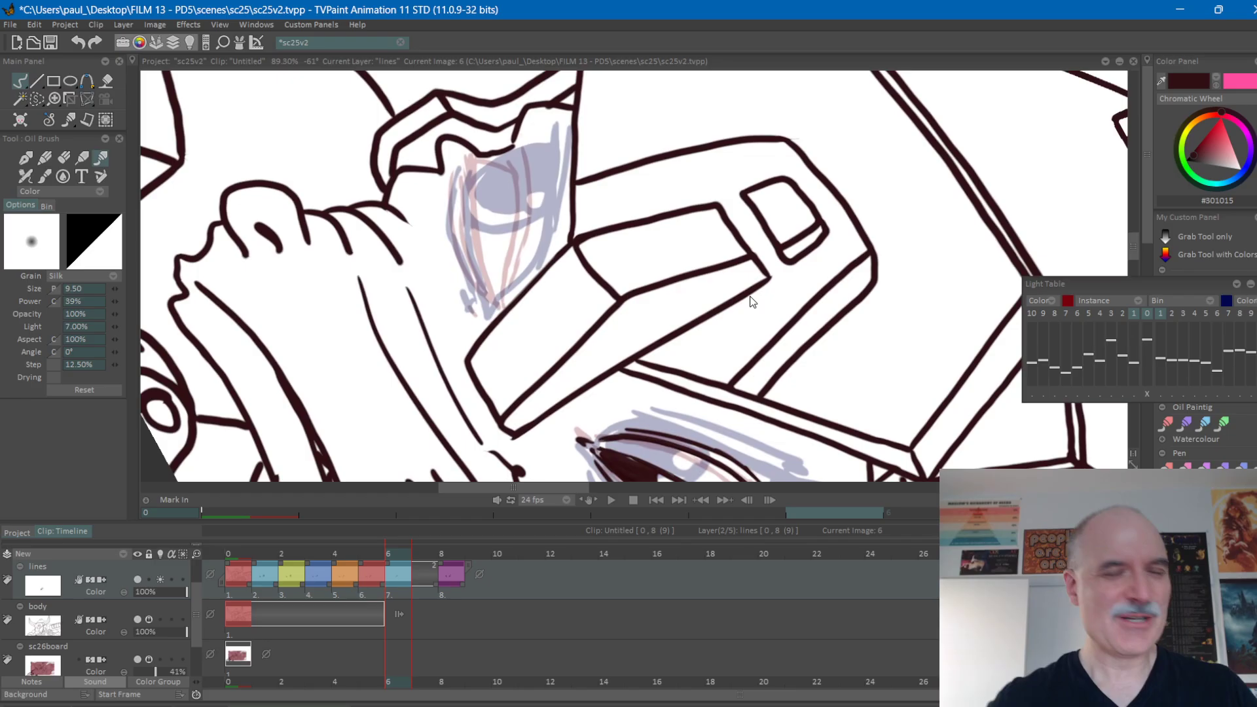
pyautogui.moveTo(559, 221); pyautogui.dragTo(553, 242)
pyautogui.press('Left')
pyautogui.press('Right')
pyautogui.press('Left')
pyautogui.press('Right')
pyautogui.press('Left')
pyautogui.press('Right')
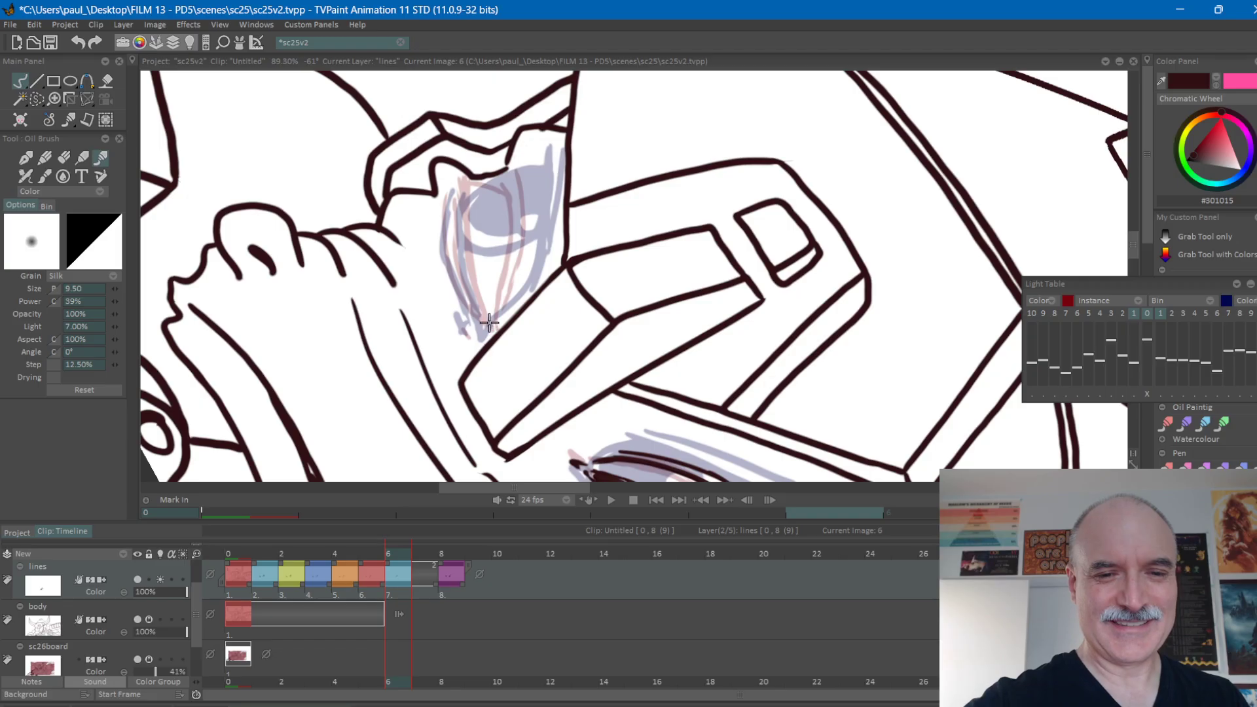
pyautogui.moveTo(487, 329)
pyautogui.mouseDown()
pyautogui.moveTo(483, 180)
pyautogui.moveTo(470, 173)
pyautogui.moveTo(482, 176)
pyautogui.mouseUp()
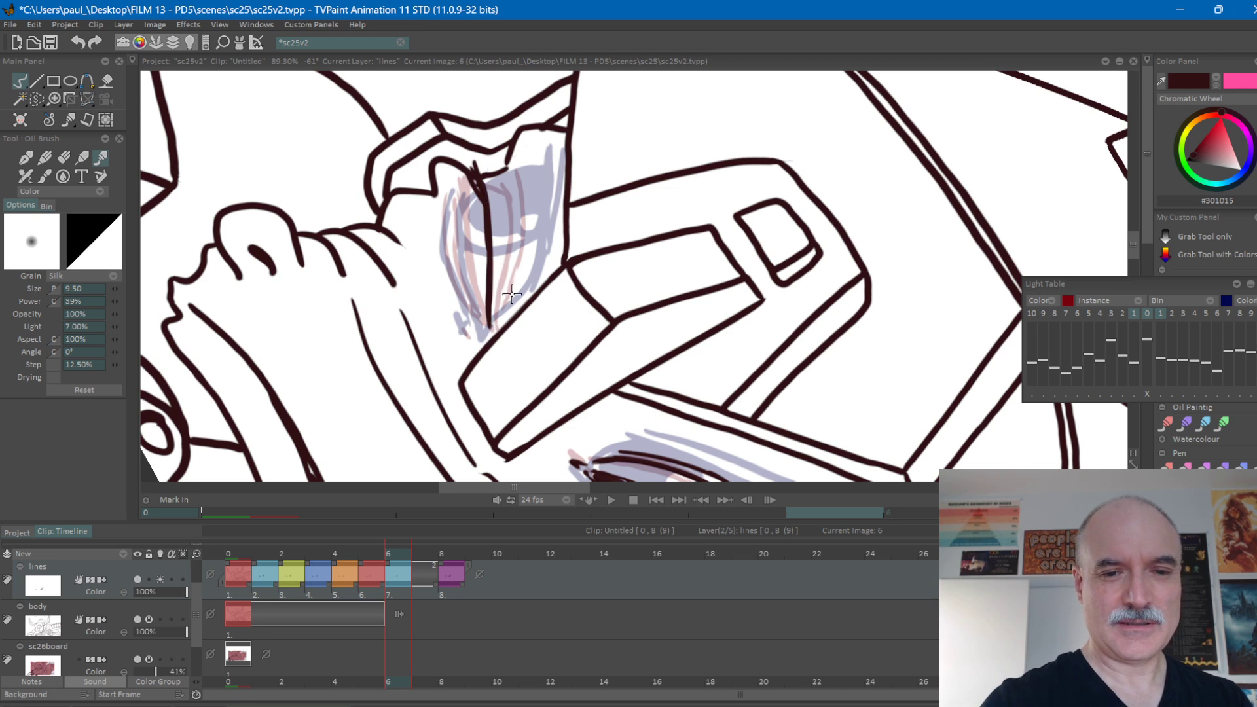
pyautogui.moveTo(497, 330)
pyautogui.mouseDown()
pyautogui.moveTo(521, 211)
pyautogui.moveTo(516, 170)
pyautogui.moveTo(501, 158)
pyautogui.moveTo(487, 174)
pyautogui.moveTo(531, 194)
pyautogui.moveTo(508, 303)
pyautogui.moveTo(482, 319)
pyautogui.moveTo(460, 234)
pyautogui.moveTo(461, 191)
pyautogui.mouseUp()
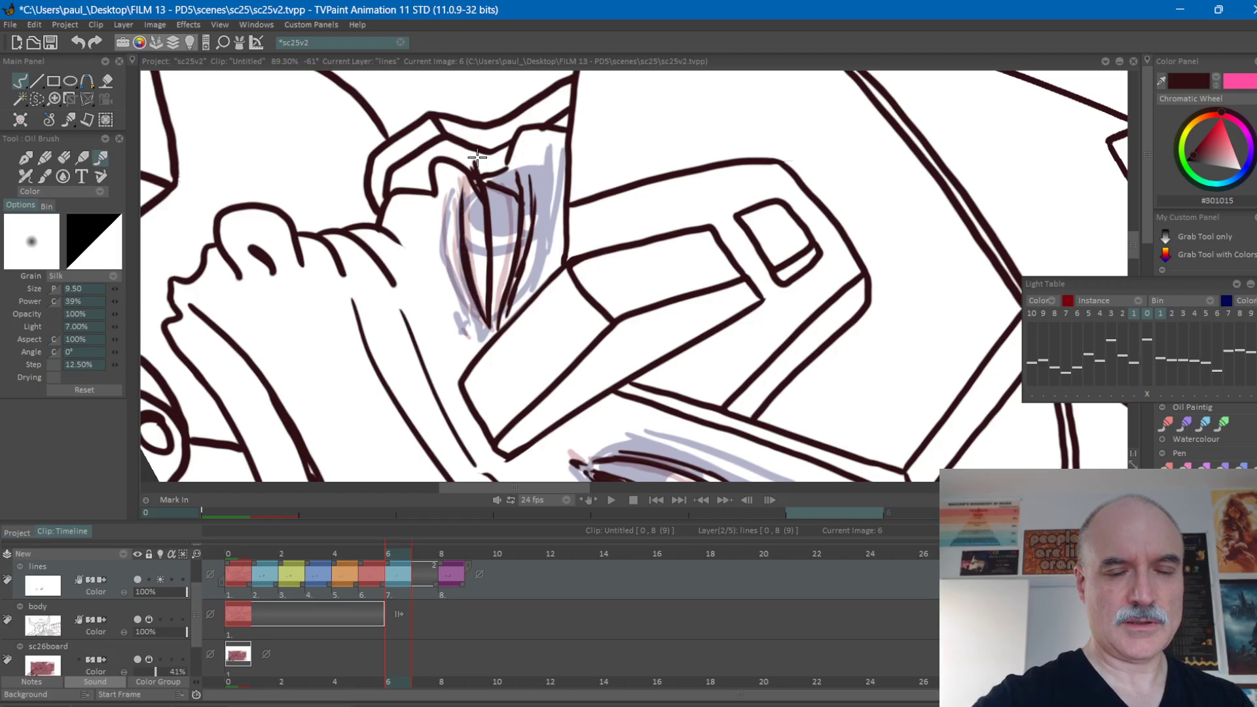
# Reinforce the lower lid lines beneath the left-hand eye on frame 6, comparing against the neighbouring frames.
pyautogui.moveTo(860, 225); pyautogui.dragTo(615, 216)
pyautogui.moveTo(666, 303)
pyautogui.mouseDown()
pyautogui.moveTo(637, 175)
pyautogui.moveTo(752, 314)
pyautogui.moveTo(862, 262)
pyautogui.mouseUp()
pyautogui.press('Left')
pyautogui.press('Right')
pyautogui.press('Right')
pyautogui.press('Right')
pyautogui.press('Left')
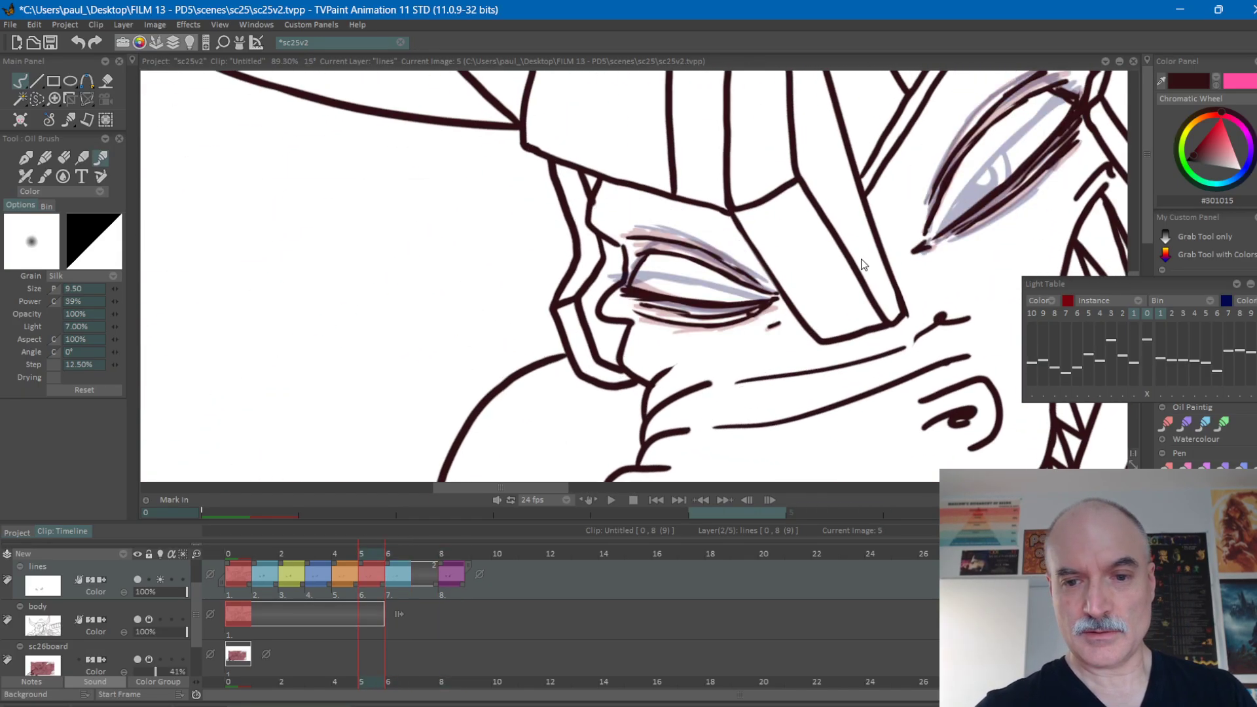
pyautogui.press('Left')
pyautogui.press('Left')
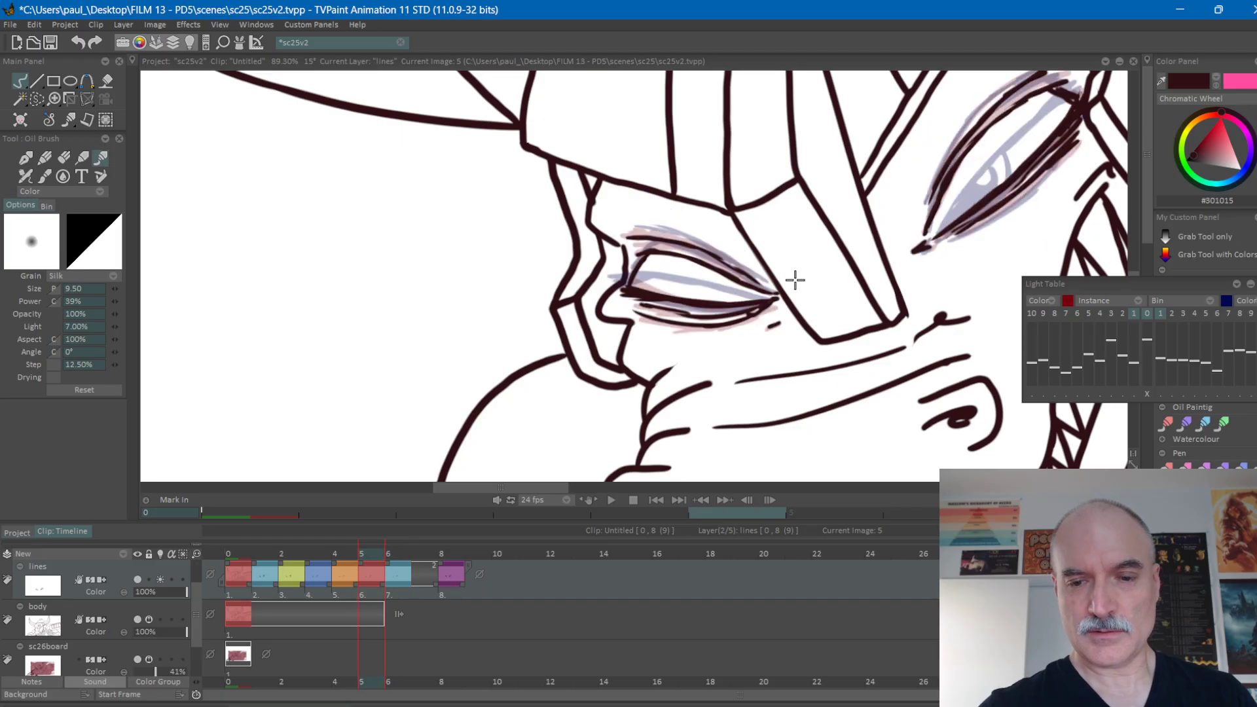
pyautogui.press('Right')
pyautogui.moveTo(644, 305); pyautogui.dragTo(769, 302)
pyautogui.moveTo(648, 316)
pyautogui.mouseDown()
pyautogui.moveTo(712, 329)
pyautogui.moveTo(770, 313)
pyautogui.mouseUp()
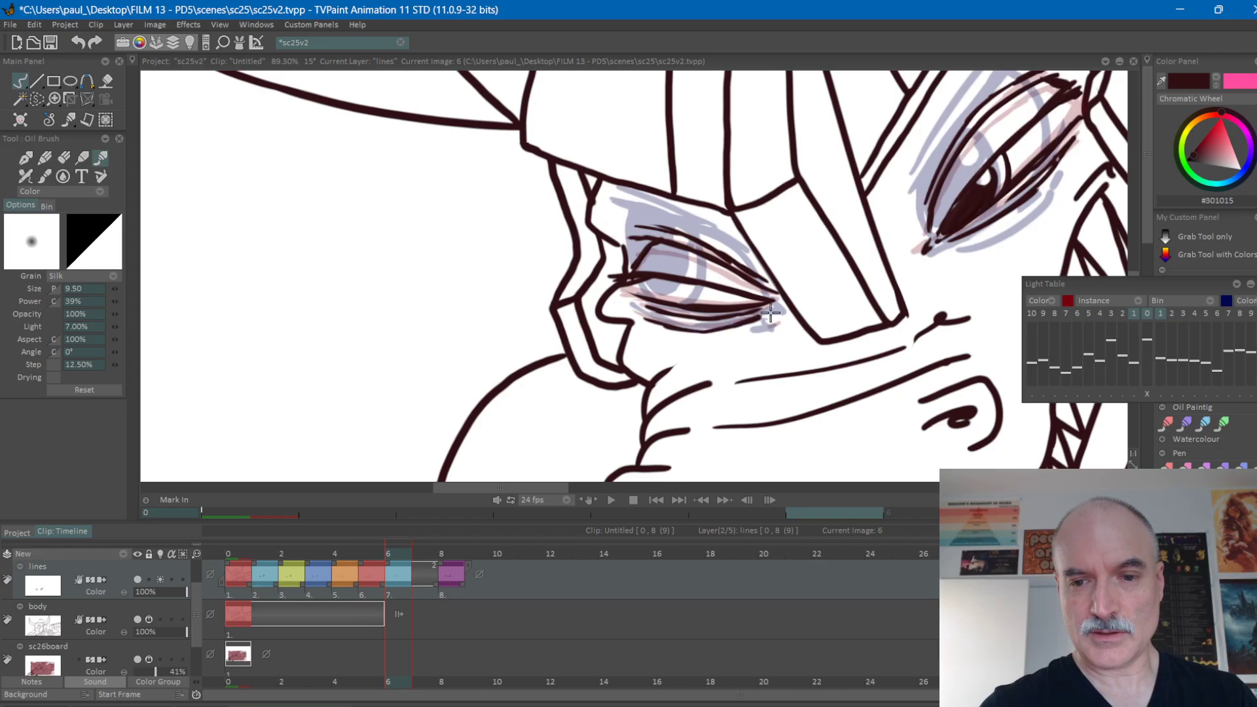
# Add a small wrinkle below the left-hand eye's inner corner on frame 6, checking it against the adjacent frames.
pyautogui.press('Left')
pyautogui.press('Right')
pyautogui.press('Right')
pyautogui.press('Left')
# Outline the left-hand eye's iris under the upper lid on frame 6 and shade it dark with a highlight.
pyautogui.press('Left')
pyautogui.press('Right')
pyautogui.moveTo(763, 321); pyautogui.dragTo(778, 316)
pyautogui.press('Left')
pyautogui.press('Right')
pyautogui.press('Right')
pyautogui.press('Left')
pyautogui.press('Left')
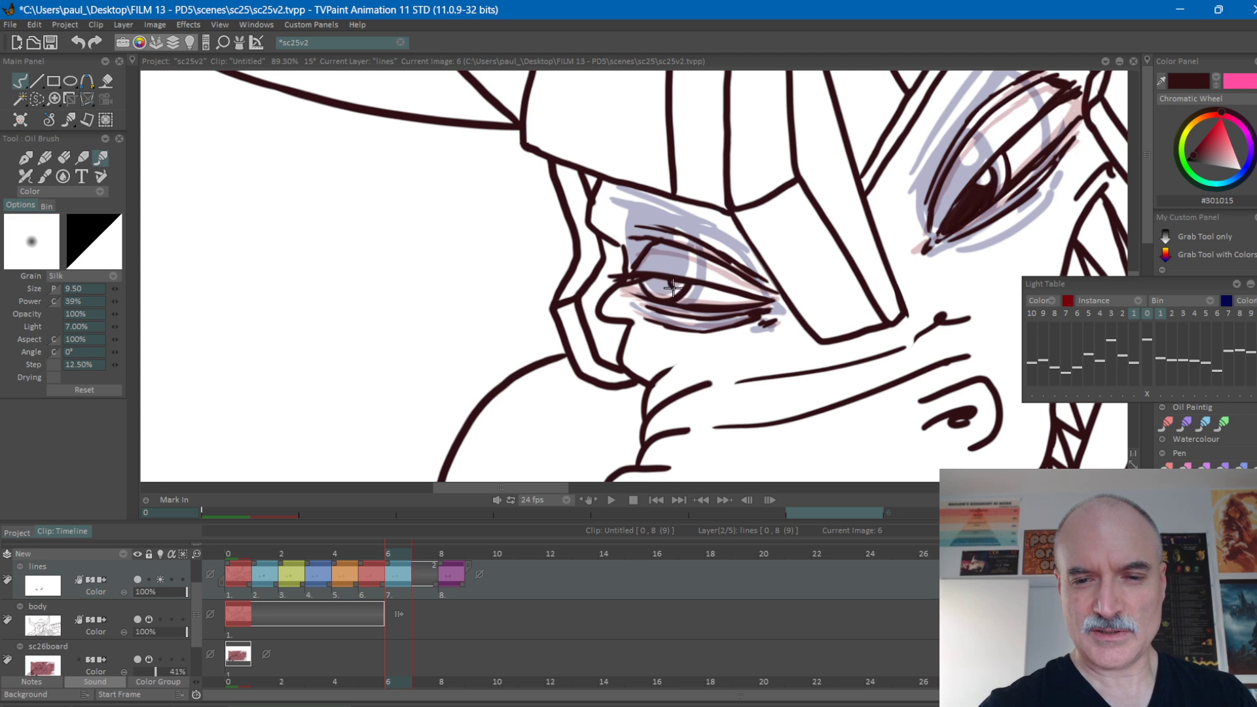
pyautogui.moveTo(644, 284)
pyautogui.mouseDown()
pyautogui.moveTo(713, 281)
pyautogui.moveTo(685, 303)
pyautogui.moveTo(705, 285)
pyautogui.mouseUp()
pyautogui.press('Right')
pyautogui.press('Left')
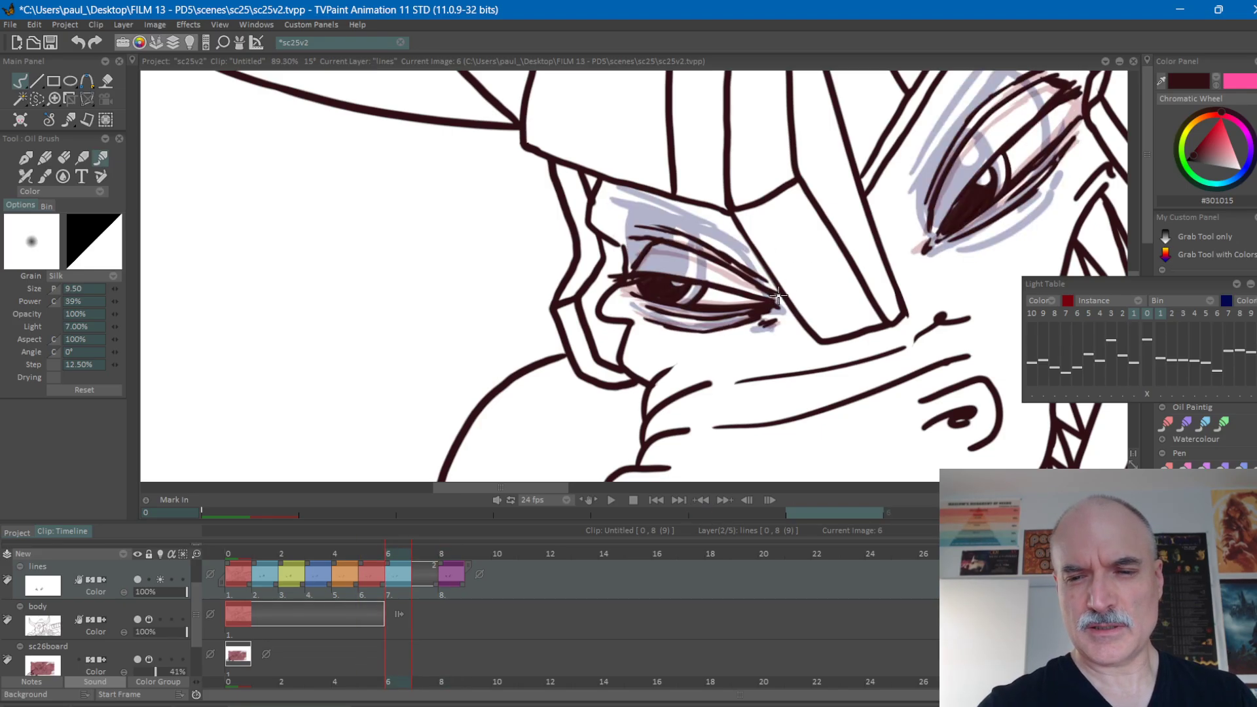
# Flip back and forth between frame 6 and its neighbouring frames to check how both eyes start to reopen.
pyautogui.press('Left')
pyautogui.press('Right')
pyautogui.press('Right')
pyautogui.press('Left')
pyautogui.press('Left')
pyautogui.press('Right')
pyautogui.press('Right')
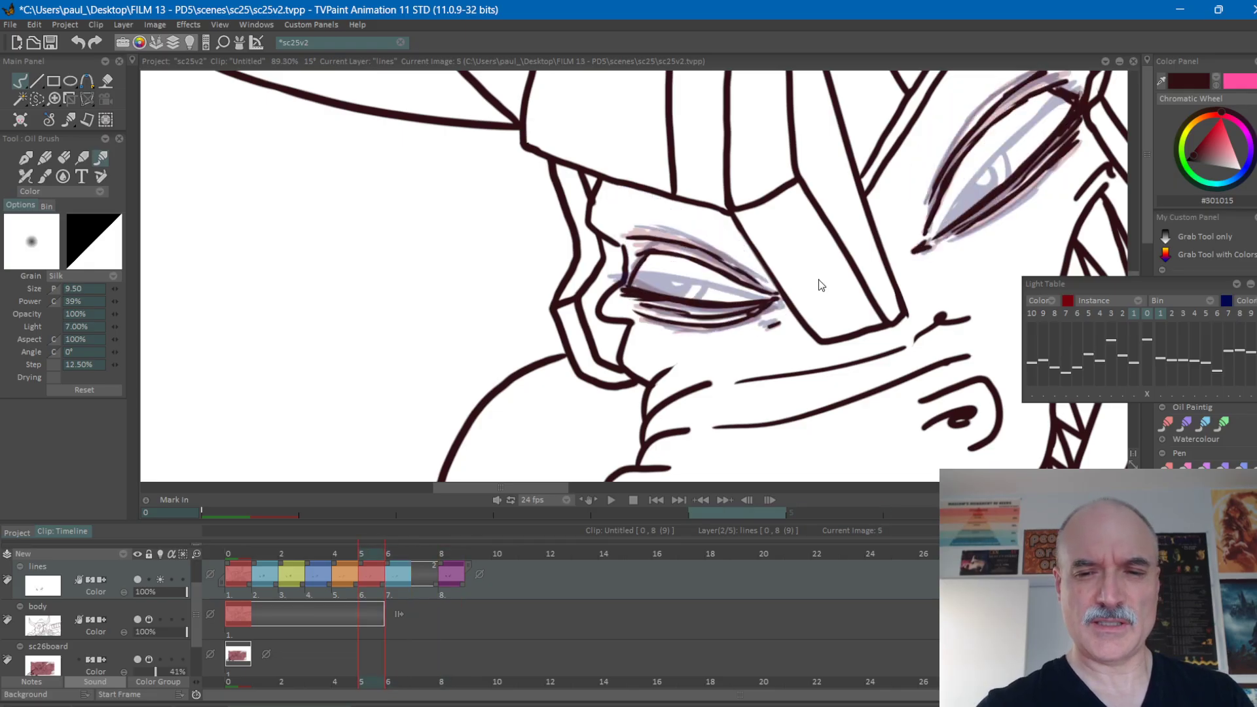
pyautogui.press('Left')
pyautogui.press('Left')
pyautogui.press('Right')
pyautogui.press('Right')
pyautogui.press('Left')
pyautogui.press('Left')
pyautogui.press('Right')
pyautogui.press('Right')
pyautogui.press('Left')
pyautogui.press('Left')
pyautogui.press('Right')
pyautogui.press('Right')
pyautogui.press('Left')
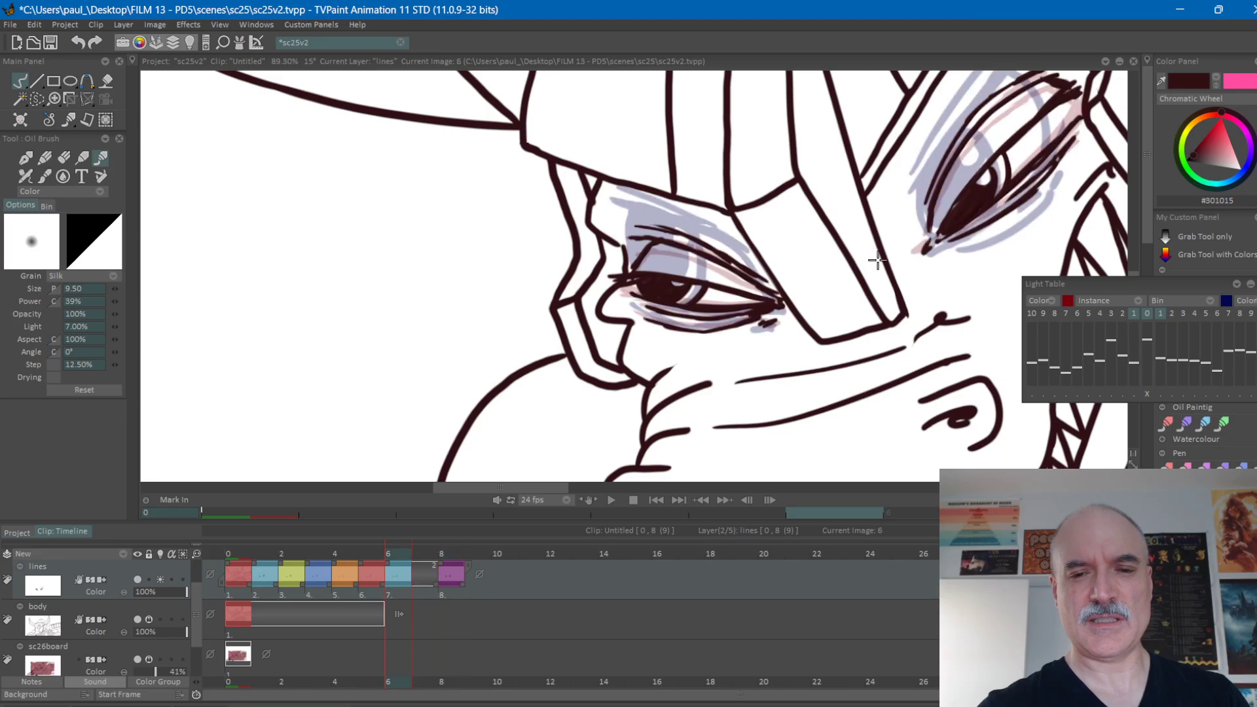
# Turn off the lines layer's light table and flip through frames 6 to 8 to compare the half-open and open eyes.
pyautogui.moveTo(906, 322); pyautogui.dragTo(723, 414)
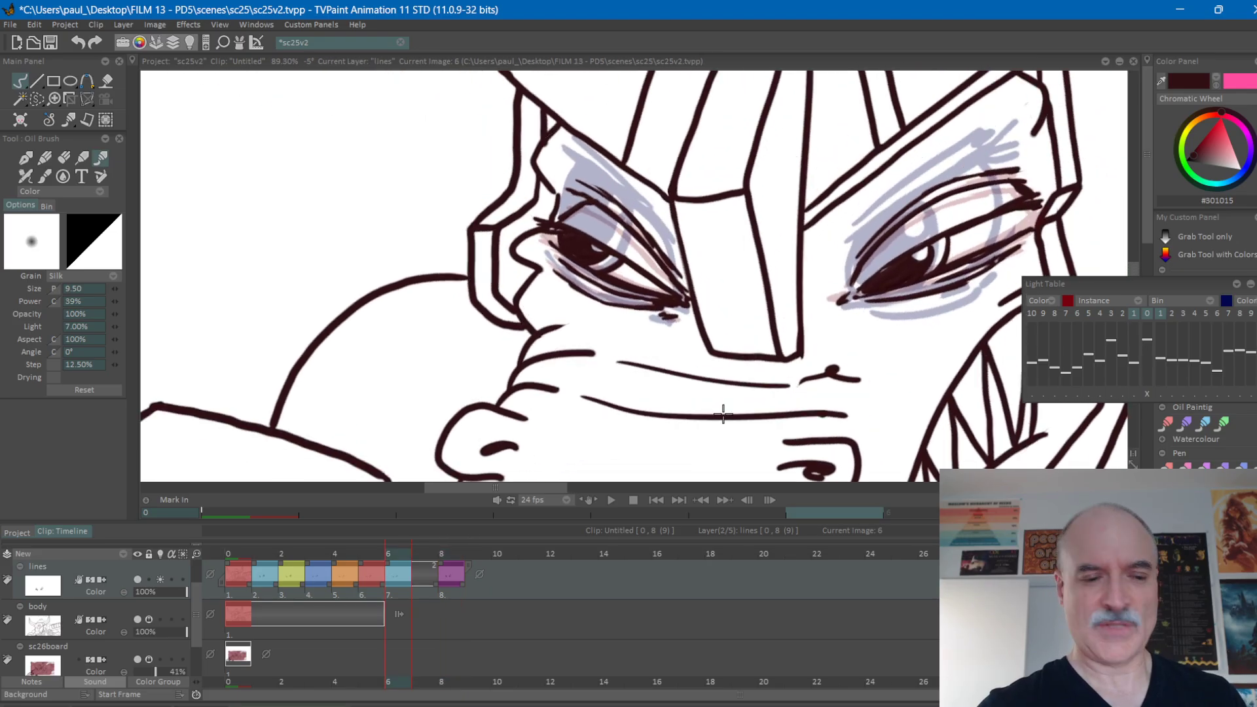
pyautogui.click(161, 581)
pyautogui.scroll(-5, 831, 317)
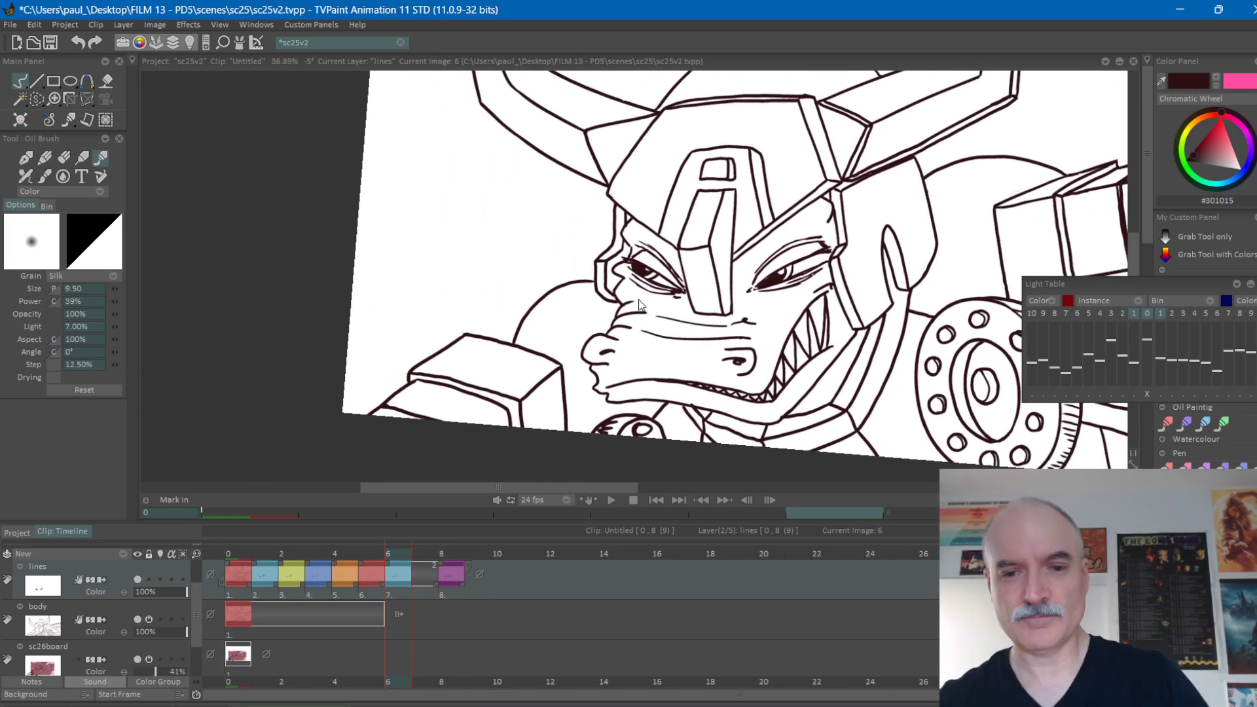
pyautogui.press('Right')
pyautogui.press('Right')
pyautogui.press('Left')
pyautogui.press('Right')
pyautogui.press('Left')
pyautogui.press('Right')
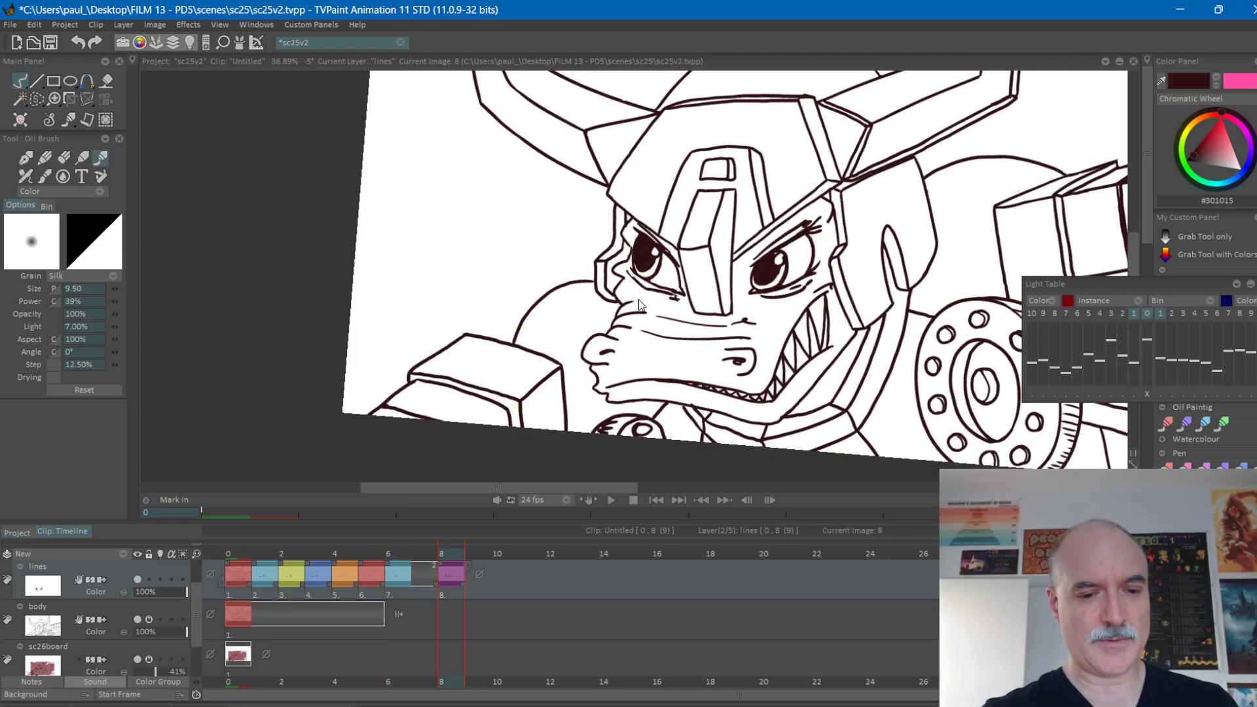
# Insert three blank drawings at frames 7 to 9 on the lines layer, ahead of the final open-eye drawing, and return to frame 7.
pyautogui.press('Left')
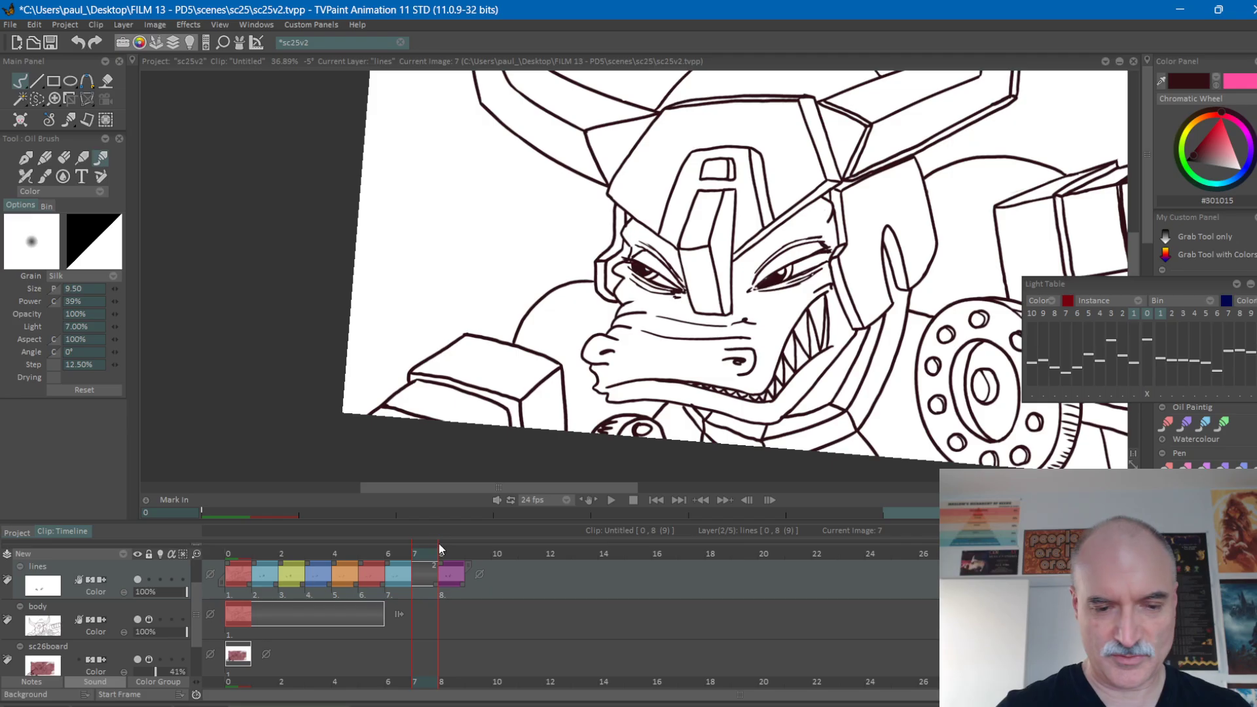
pyautogui.press('BackSpace')
pyautogui.moveTo(435, 584); pyautogui.dragTo(454, 582)
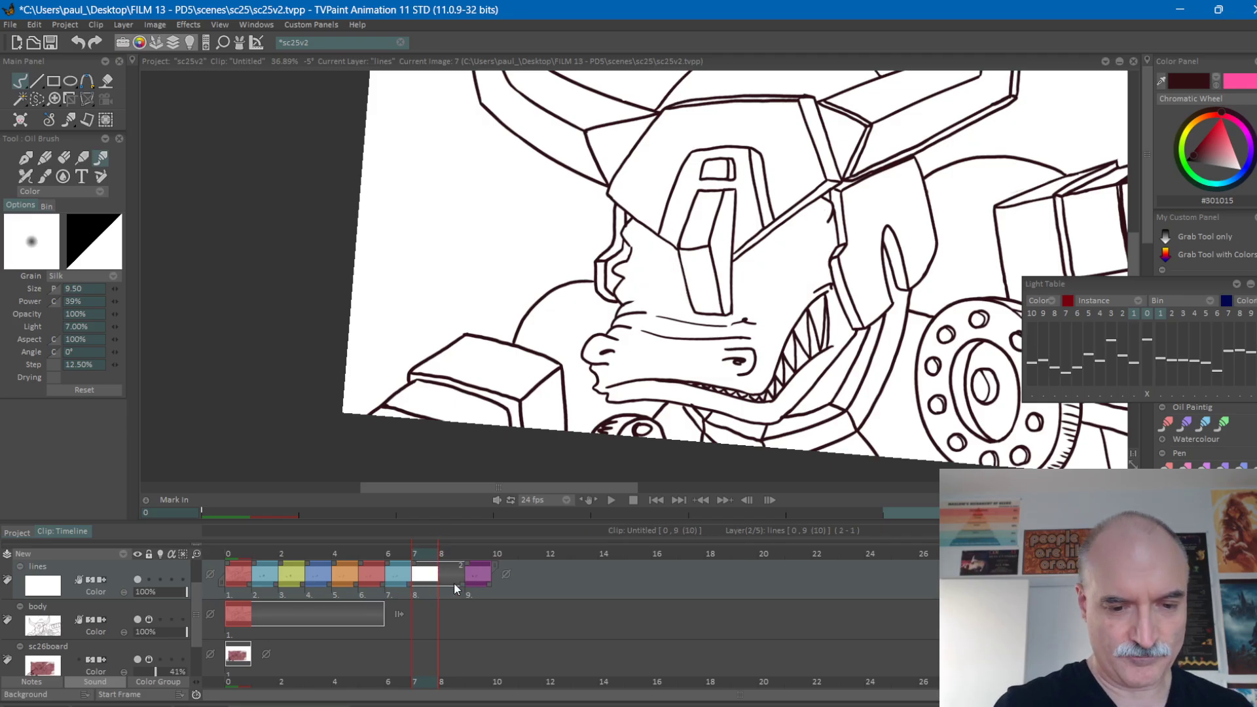
pyautogui.press('Right')
pyautogui.press('BackSpace')
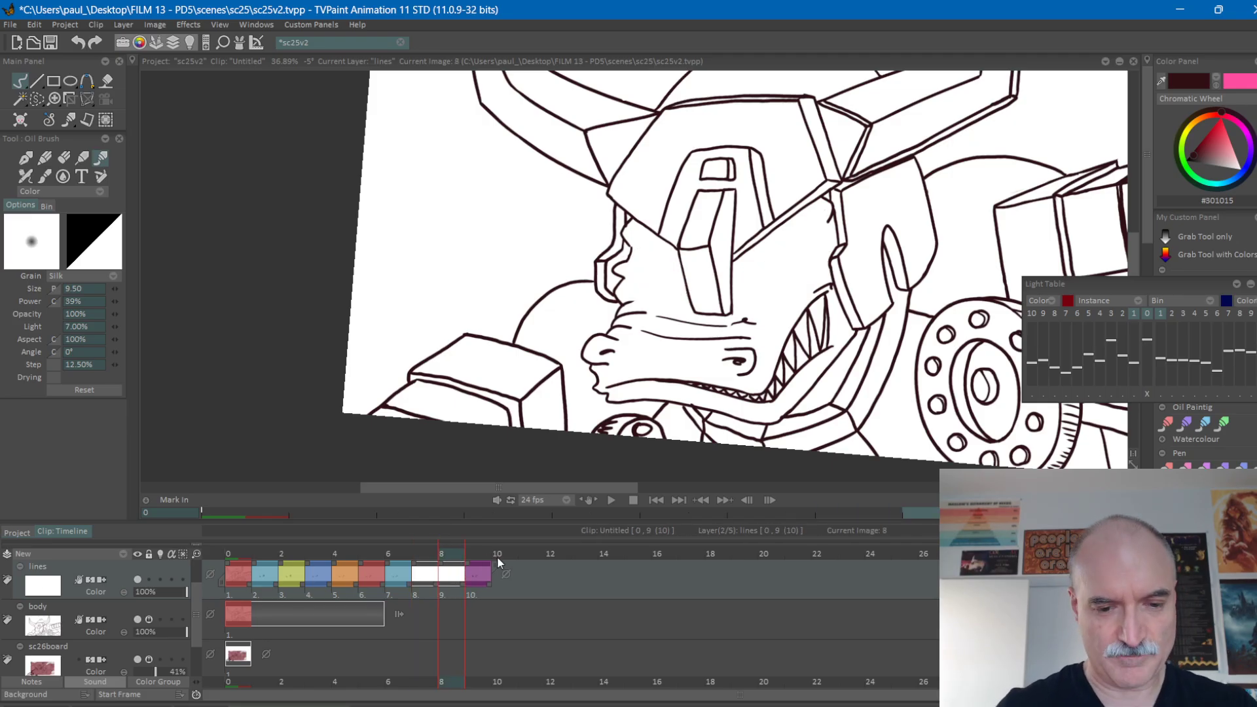
pyautogui.moveTo(466, 583); pyautogui.dragTo(497, 573)
pyautogui.press('Right')
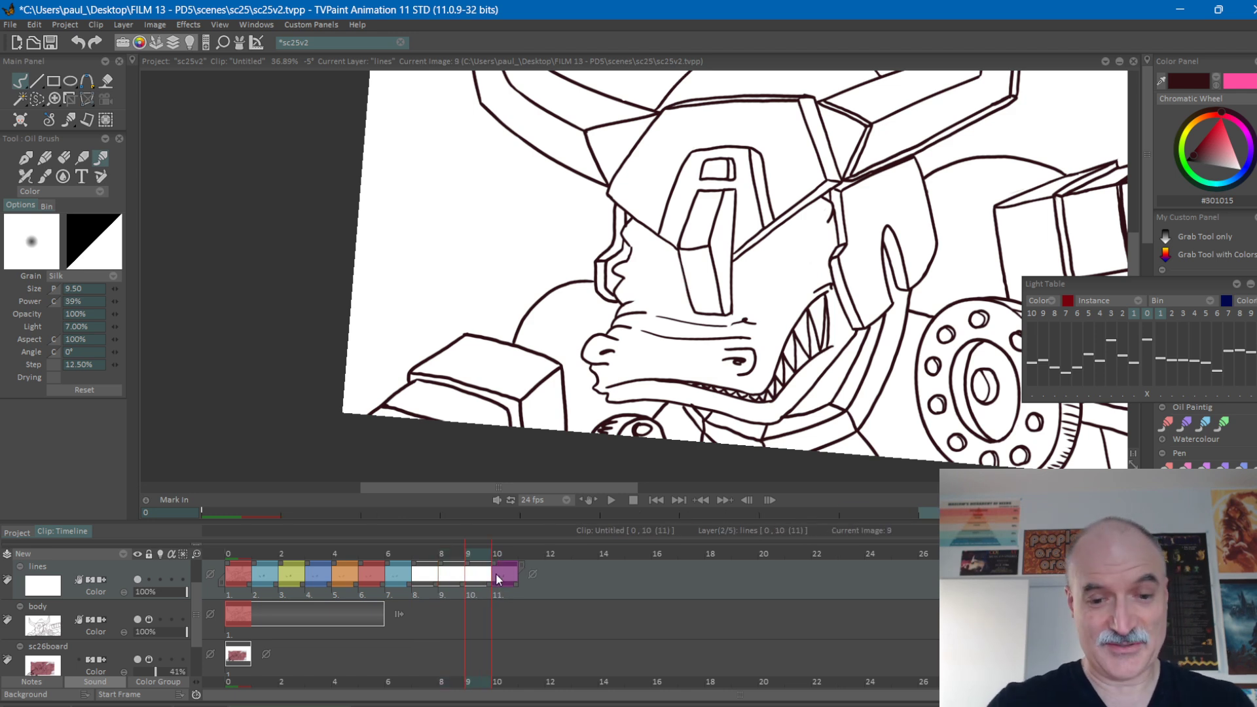
pyautogui.press('Left')
pyautogui.press('Left')
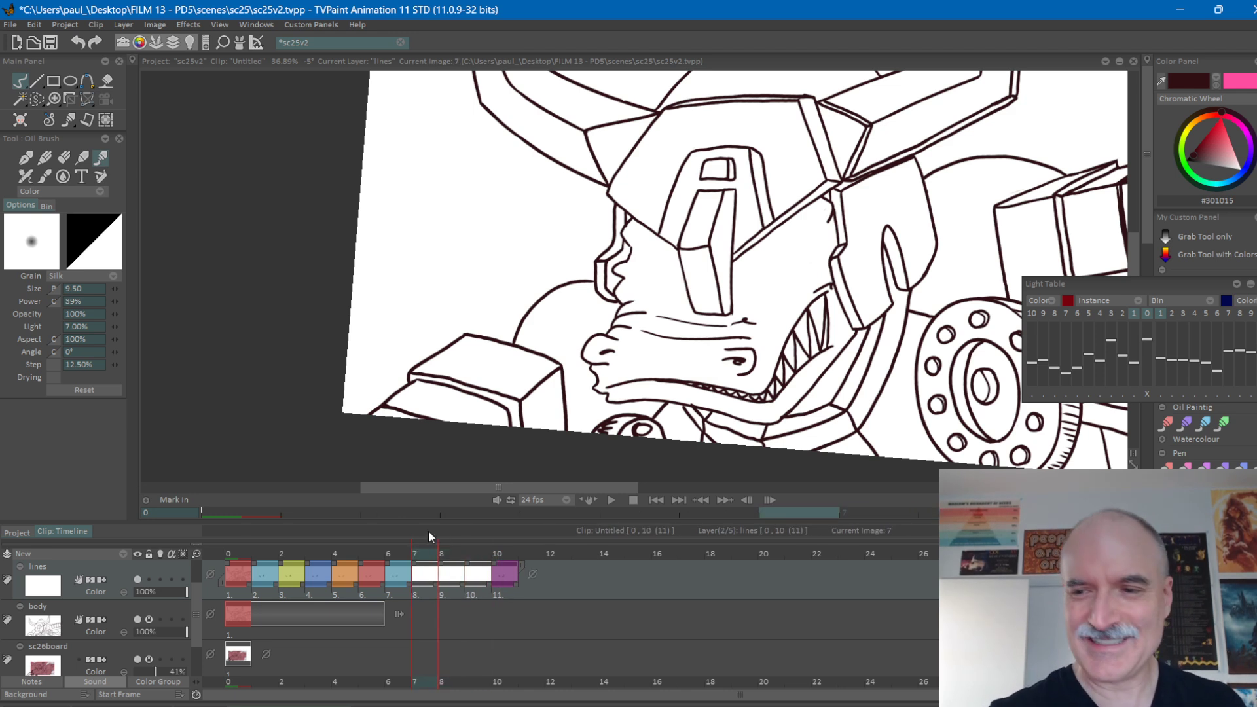
# Turn on the lines layer's light table and limit it to the third following drawing as the reference for frame 7.
pyautogui.moveTo(1017, 295); pyautogui.dragTo(915, 284)
pyautogui.moveTo(807, 308)
pyautogui.mouseDown()
pyautogui.moveTo(808, 293)
pyautogui.moveTo(799, 303)
pyautogui.mouseUp()
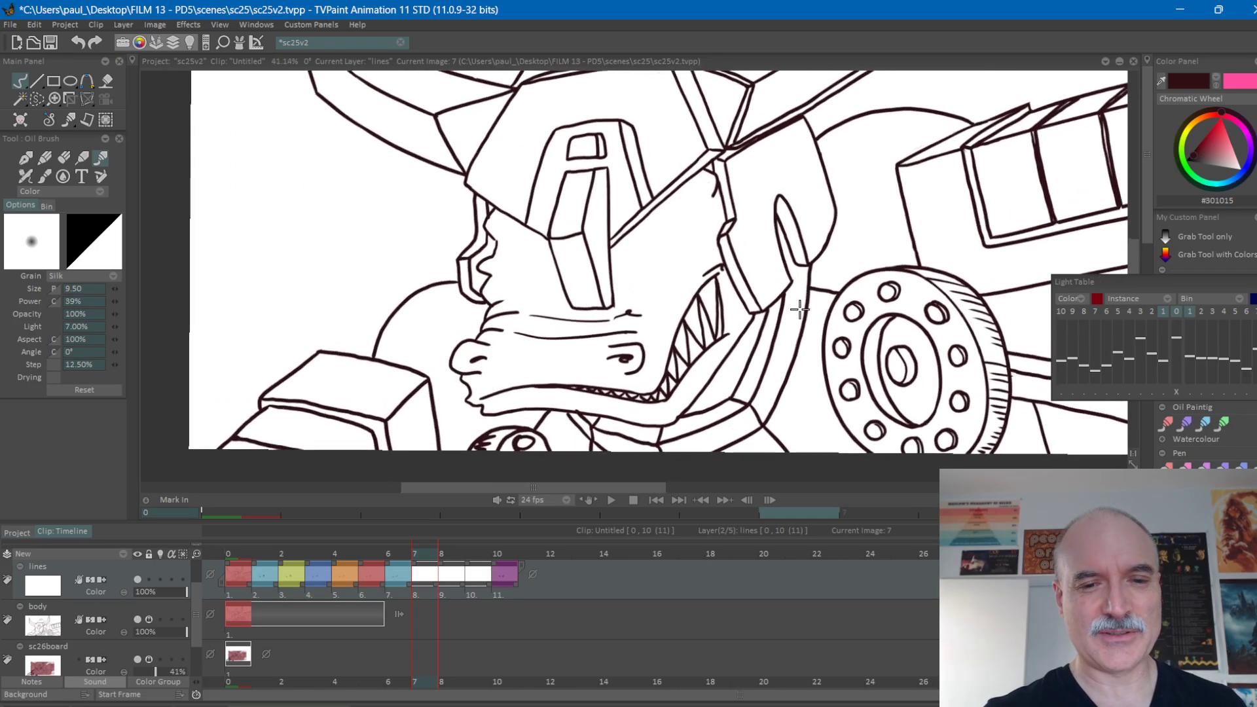
pyautogui.scroll(1, 707, 272)
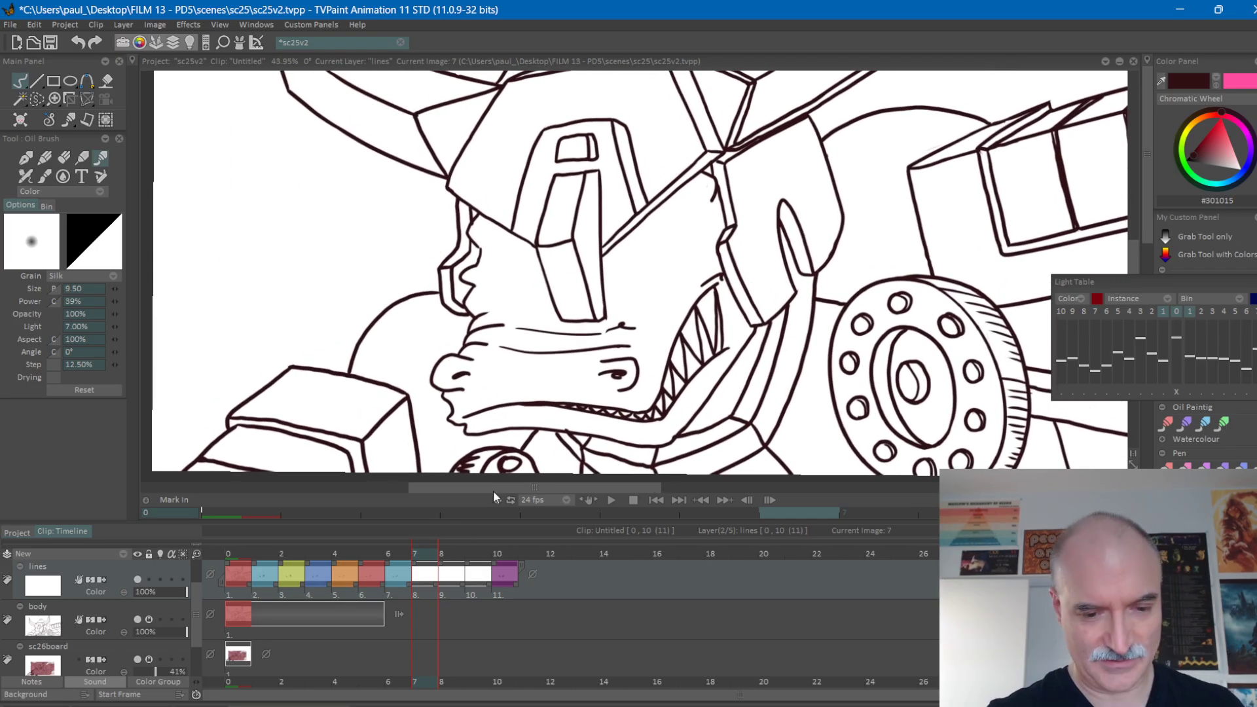
pyautogui.click(160, 579)
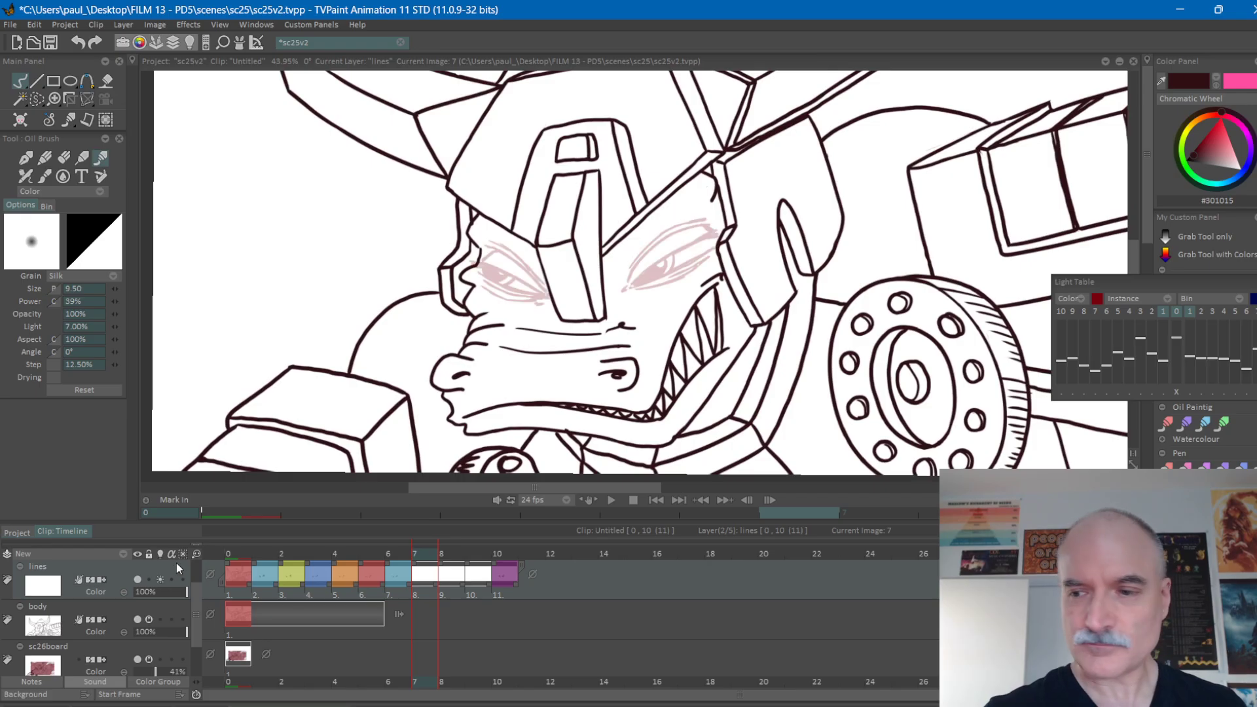
pyautogui.click(1210, 312)
pyautogui.scroll(3, 853, 247)
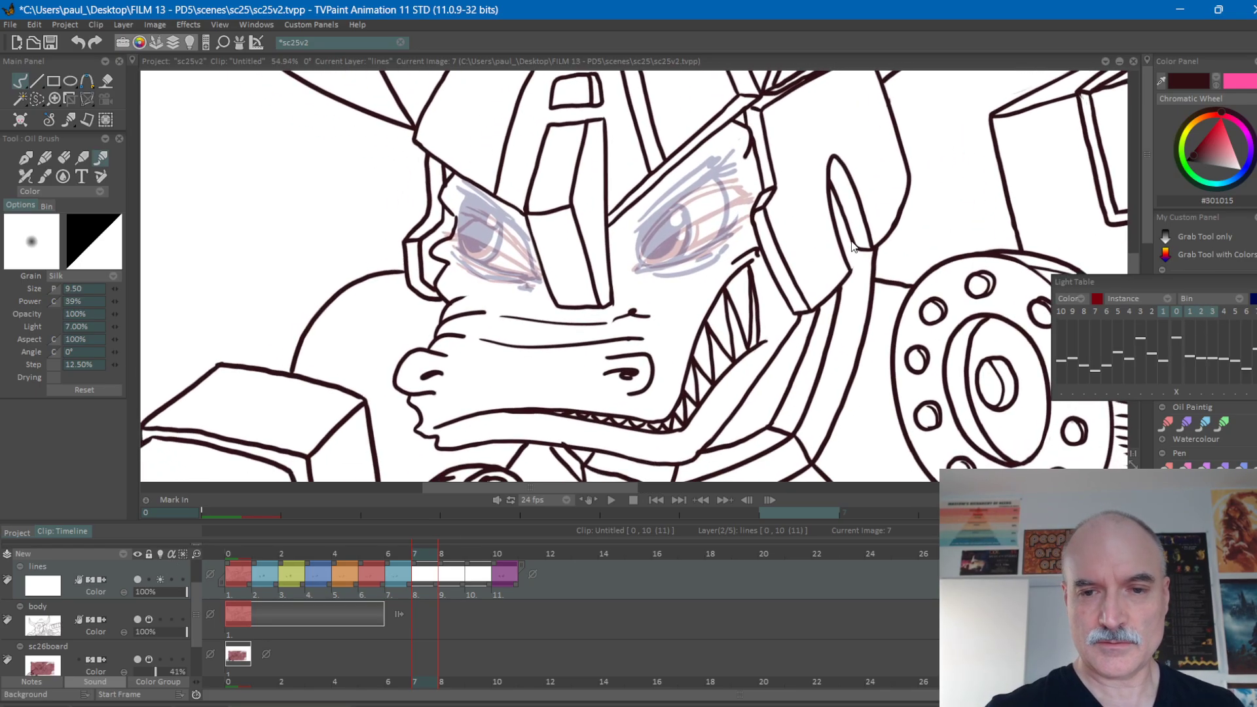
pyautogui.click(1164, 311)
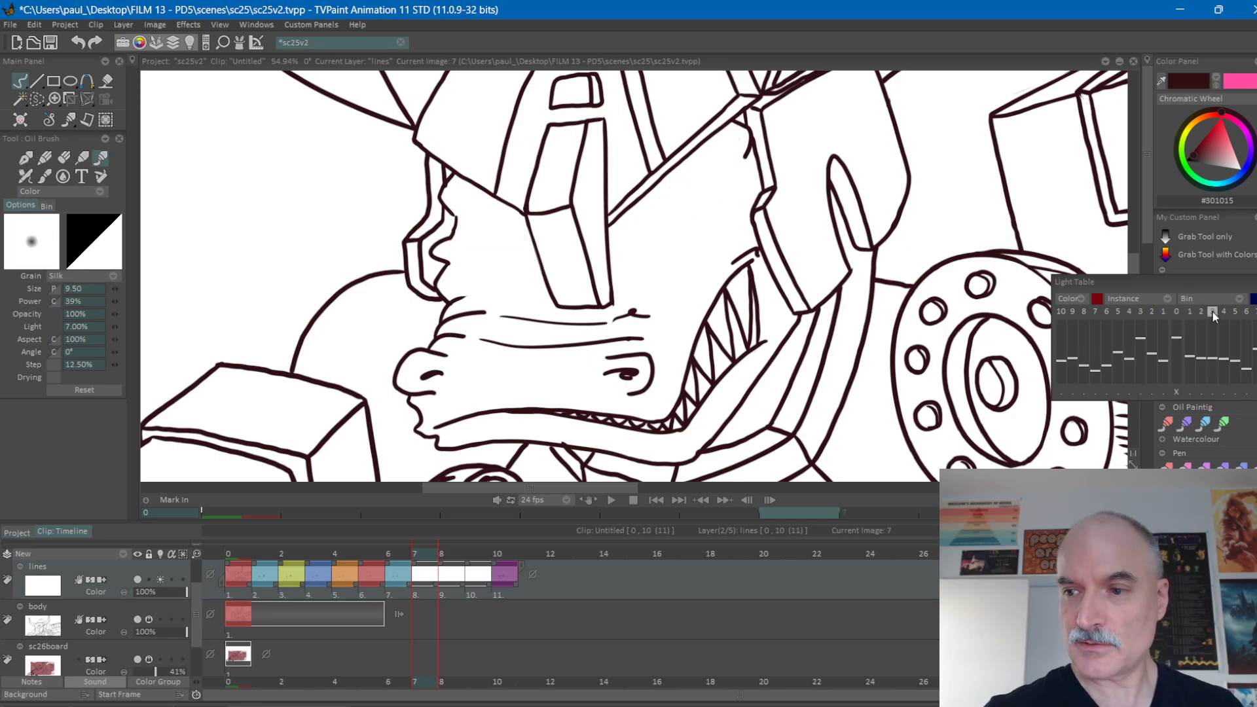
pyautogui.click(1211, 312)
pyautogui.scroll(2, 742, 261)
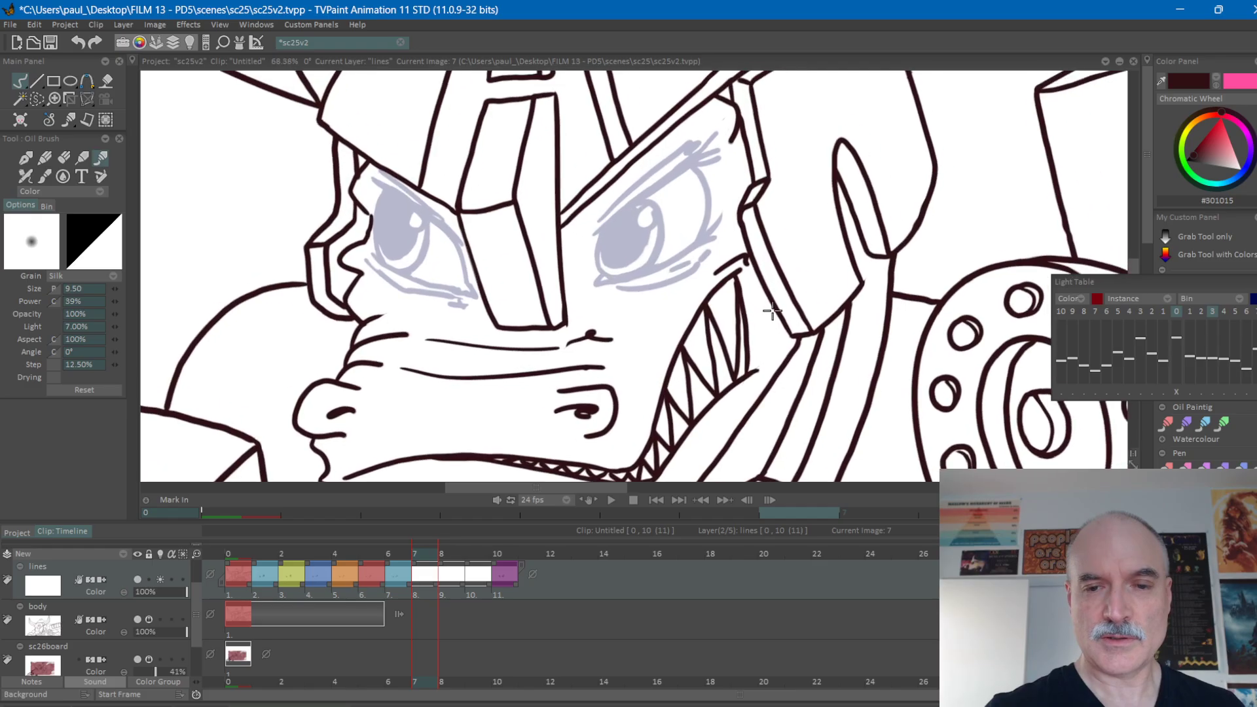
# Draw the right-hand eye's upper lid and outer lash strokes on frame 7, checking against frames 6 and 10.
pyautogui.press('Right')
pyautogui.press('Right')
pyautogui.press('Right')
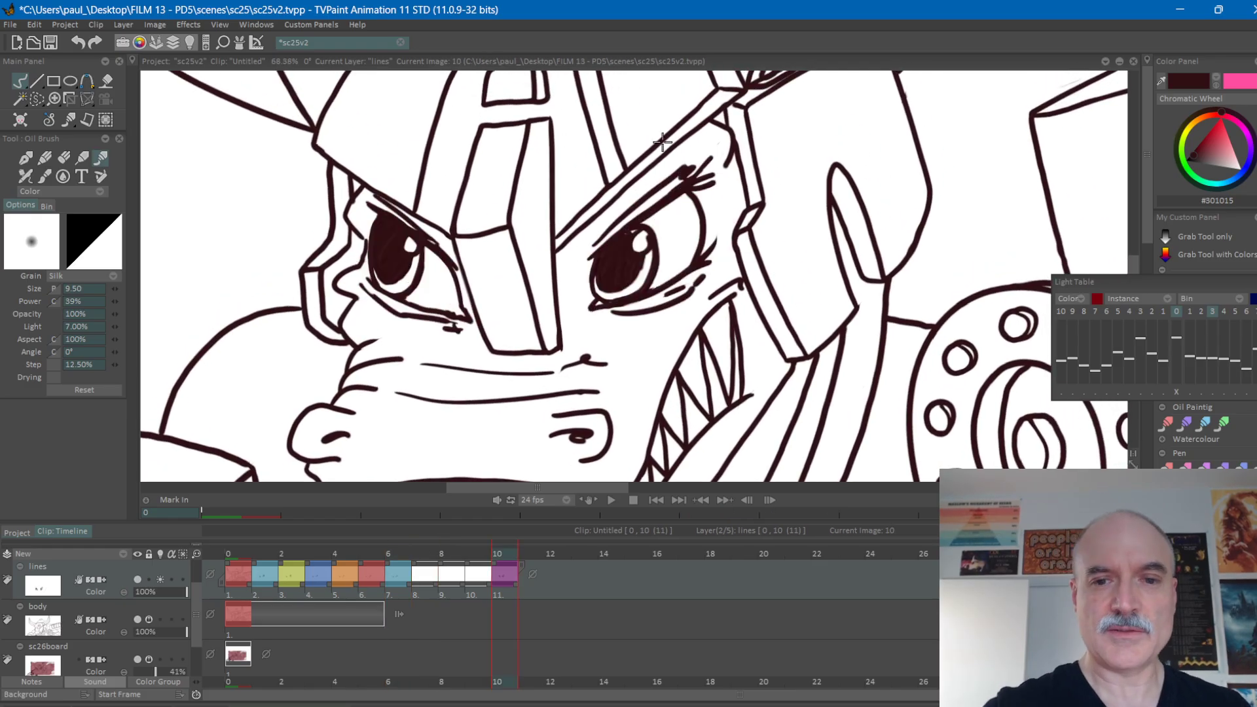
pyautogui.click(424, 550)
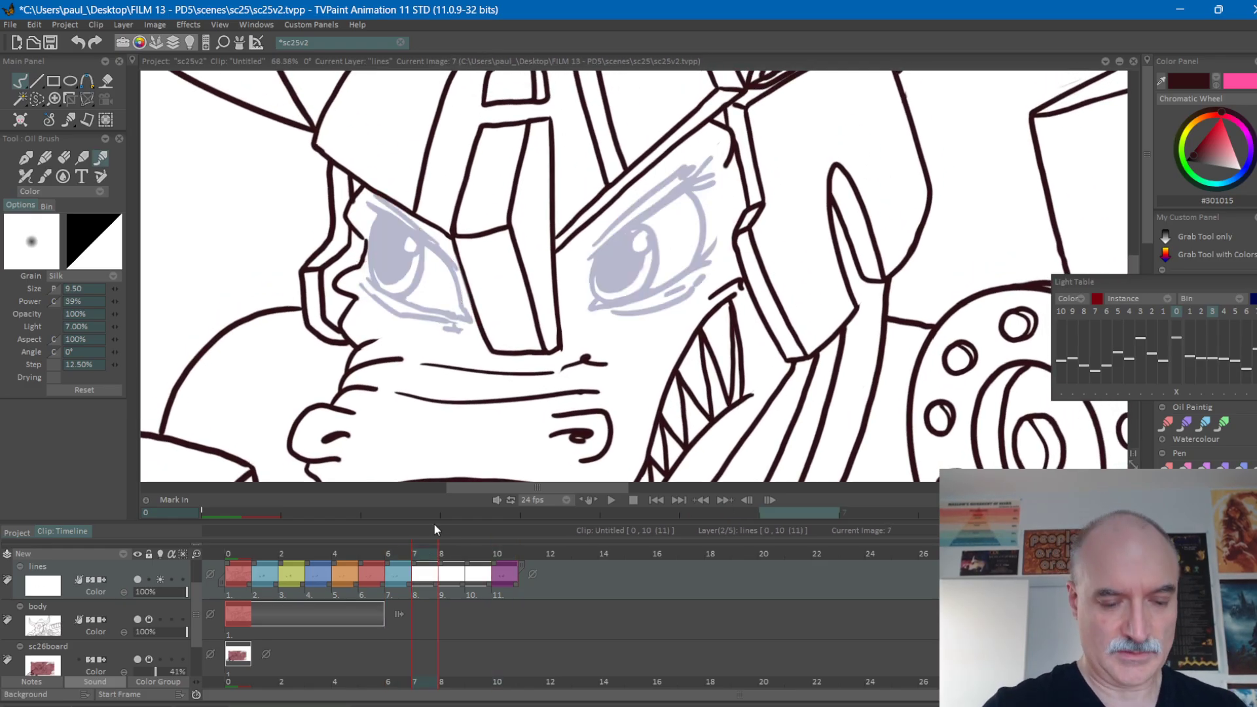
pyautogui.press('Left')
pyautogui.press('Right')
pyautogui.moveTo(595, 278)
pyautogui.mouseDown()
pyautogui.moveTo(723, 182)
pyautogui.moveTo(684, 203)
pyautogui.moveTo(726, 193)
pyautogui.mouseUp()
pyautogui.press('Left')
pyautogui.press('Right')
pyautogui.press('Left')
pyautogui.press('Right')
pyautogui.moveTo(592, 275)
pyautogui.mouseDown()
pyautogui.moveTo(626, 226)
pyautogui.moveTo(696, 179)
pyautogui.moveTo(650, 208)
pyautogui.mouseUp()
pyautogui.press('Left')
pyautogui.press('Right')
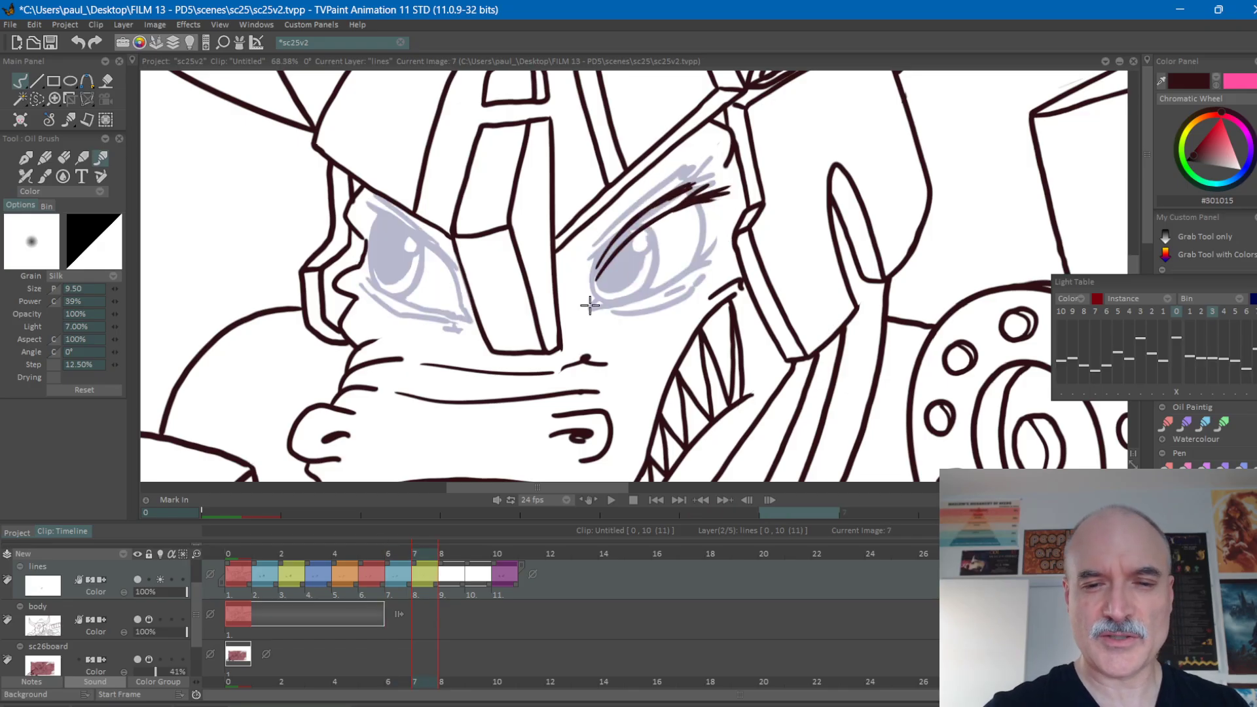
# Draw the right-hand eye's lower lid, under-eye creases and dark inner corner on frame 7, comparing with frame 6.
pyautogui.press('Left')
pyautogui.press('Right')
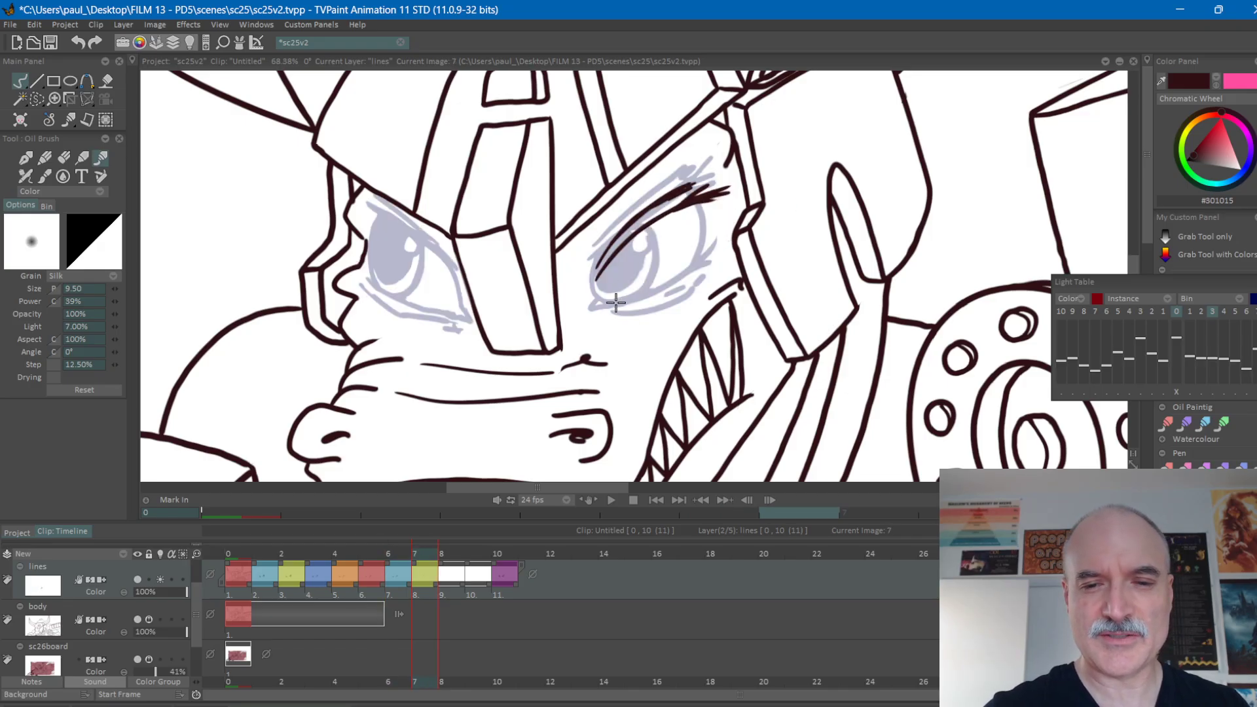
pyautogui.moveTo(594, 301); pyautogui.dragTo(718, 249)
pyautogui.press('Left')
pyautogui.press('Right')
pyautogui.press('Left')
pyautogui.press('Right')
pyautogui.moveTo(662, 292); pyautogui.dragTo(690, 276)
pyautogui.moveTo(618, 311)
pyautogui.mouseDown()
pyautogui.moveTo(665, 300)
pyautogui.moveTo(713, 263)
pyautogui.mouseUp()
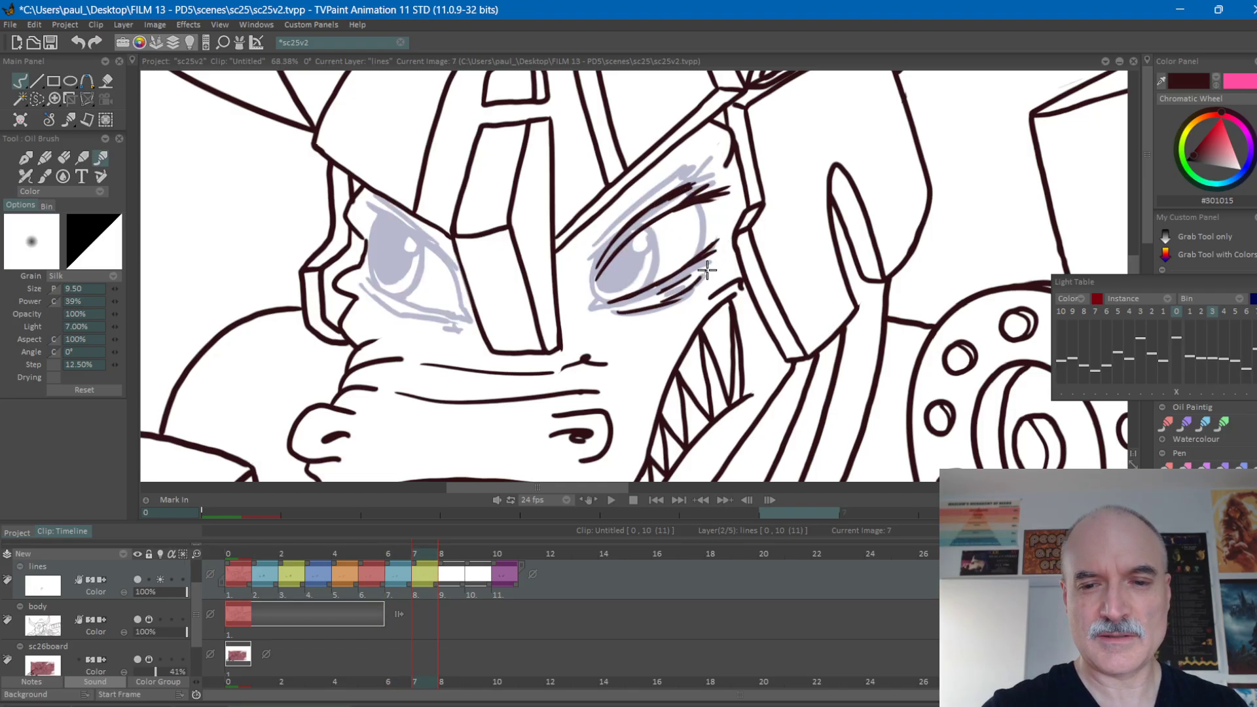
pyautogui.press('Left')
pyautogui.moveTo(607, 308)
pyautogui.mouseDown()
pyautogui.moveTo(627, 312)
pyautogui.moveTo(589, 306)
pyautogui.mouseUp()
pyautogui.press('Right')
# Flip between frames 6 and 10 to check the right-hand eye's lid positions as it opens.
pyautogui.press('Left')
pyautogui.press('Right')
pyautogui.press('Right')
pyautogui.press('Right')
pyautogui.press('Right')
pyautogui.press('Left')
pyautogui.press('Left')
pyautogui.press('Left')
pyautogui.press('Left')
pyautogui.press('Right')
pyautogui.press('Right')
pyautogui.press('Right')
pyautogui.press('Right')
pyautogui.press('Left')
pyautogui.press('Left')
pyautogui.press('Left')
pyautogui.press('Left')
pyautogui.press('Right')
pyautogui.press('Right')
pyautogui.press('Left')
pyautogui.press('Left')
pyautogui.press('Right')
pyautogui.press('Right')
# Add the right-hand eyeball's curved outer edge and build up the upper lashes on frame 7, checking against neighbouring frames.
pyautogui.press('Left')
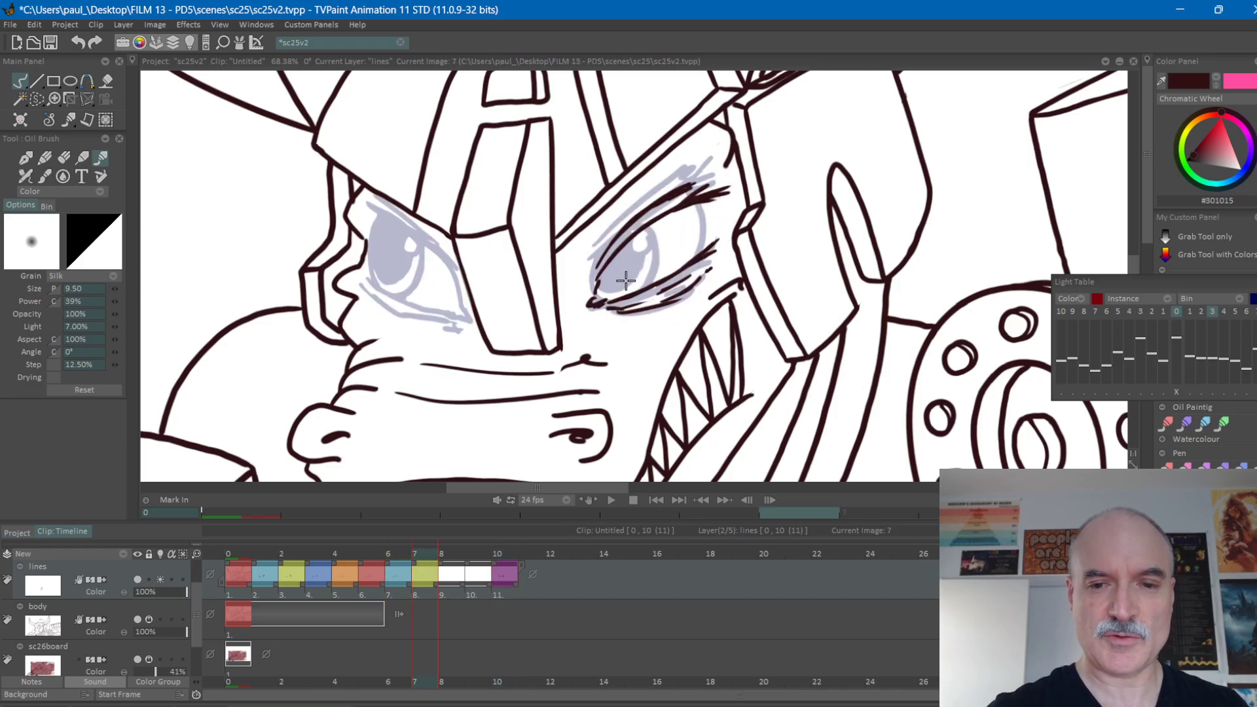
pyautogui.press('Left')
pyautogui.press('Right')
pyautogui.press('Right')
pyautogui.press('Left')
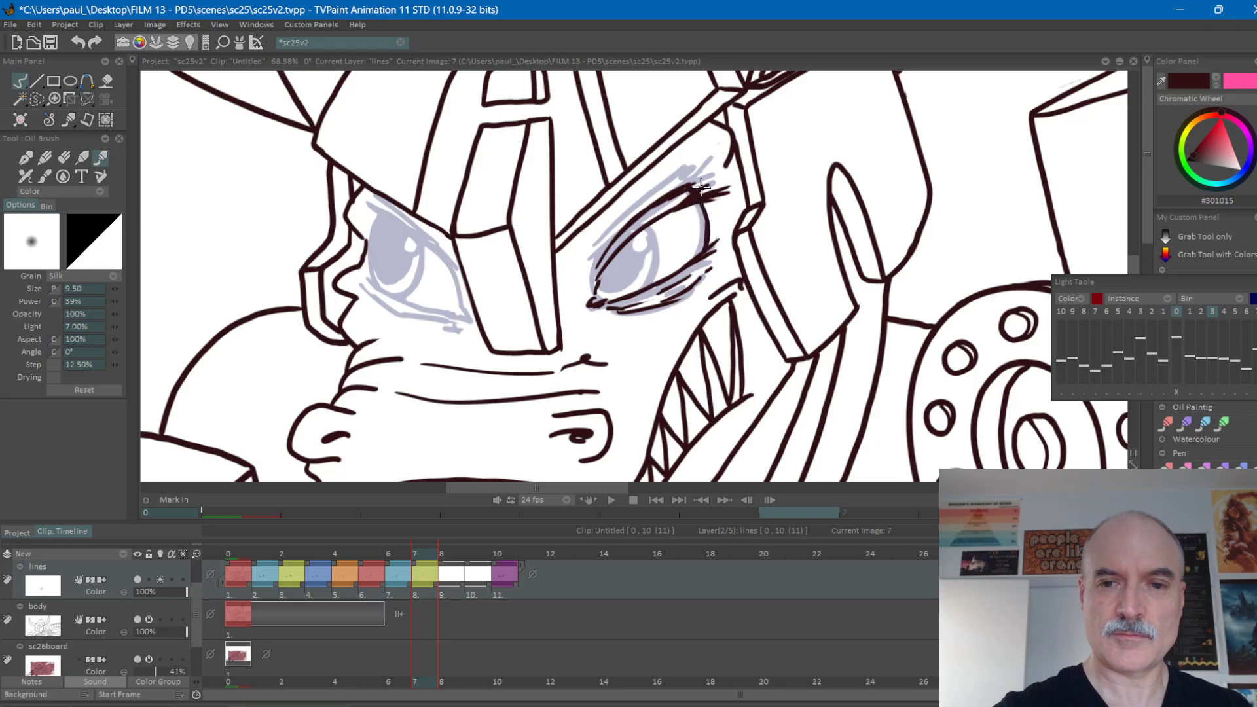
pyautogui.press('Left')
pyautogui.press('Right')
pyautogui.press('Right')
pyautogui.press('Right')
pyautogui.press('Right')
pyautogui.press('Left')
pyautogui.press('Left')
pyautogui.press('Left')
pyautogui.press('Left')
pyautogui.press('Right')
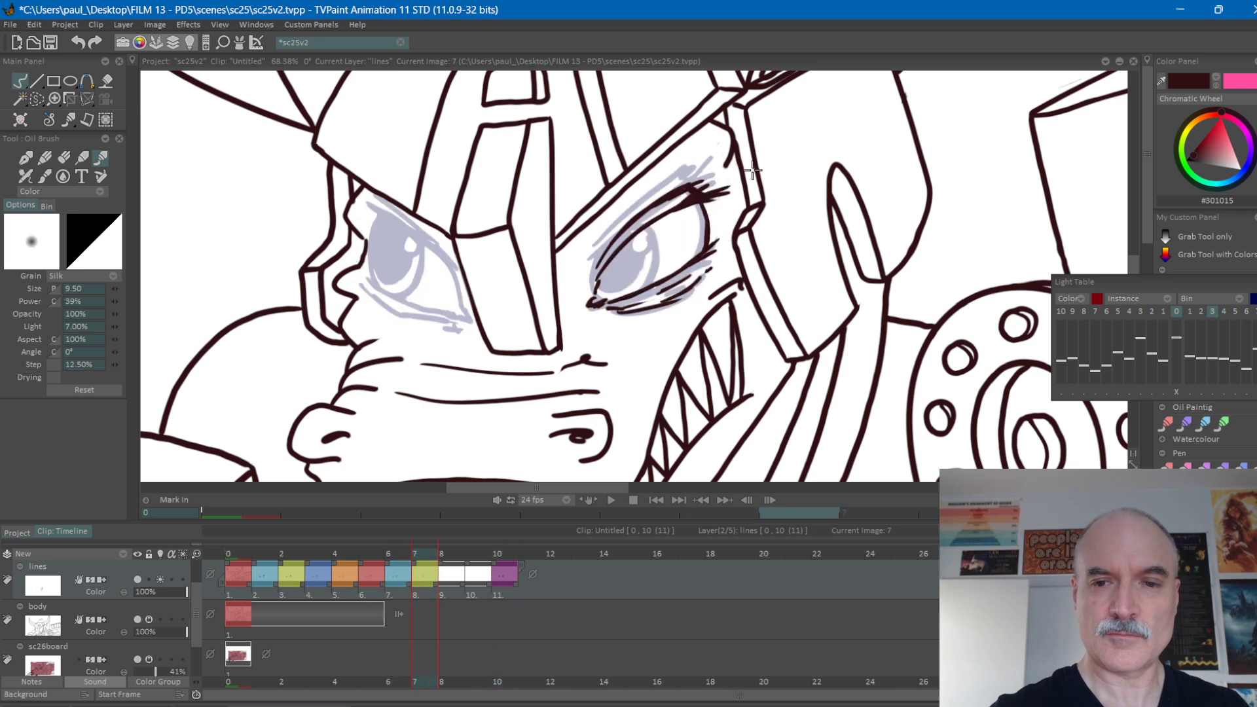
# Outline the right-hand eye's iris and its round highlight on frame 7, using the final open eye as a guide.
pyautogui.press('Left')
pyautogui.press('Right')
pyautogui.press('Right')
pyautogui.press('Right')
pyautogui.press('Right')
pyautogui.press('Left')
pyautogui.press('Left')
pyautogui.press('Left')
pyautogui.moveTo(642, 236)
pyautogui.mouseDown()
pyautogui.moveTo(636, 254)
pyautogui.moveTo(643, 236)
pyautogui.mouseUp()
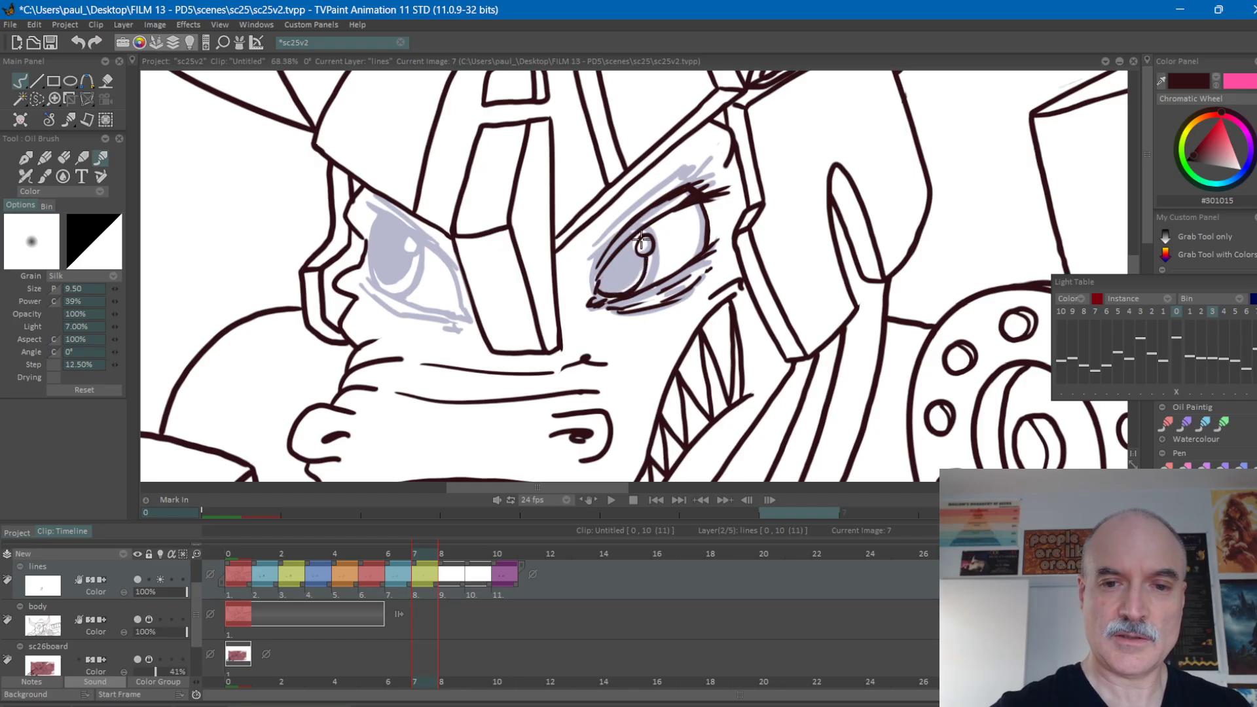
# Fill the right-hand eye's iris dark around the highlight on frame 7, comparing its placement with frames 6 and 10.
pyautogui.press('Left')
pyautogui.press('Right')
pyautogui.press('Right')
pyautogui.press('Right')
pyautogui.press('Right')
pyautogui.press('Left')
pyautogui.press('Left')
pyautogui.press('Left')
pyautogui.press('Left')
pyautogui.press('Right')
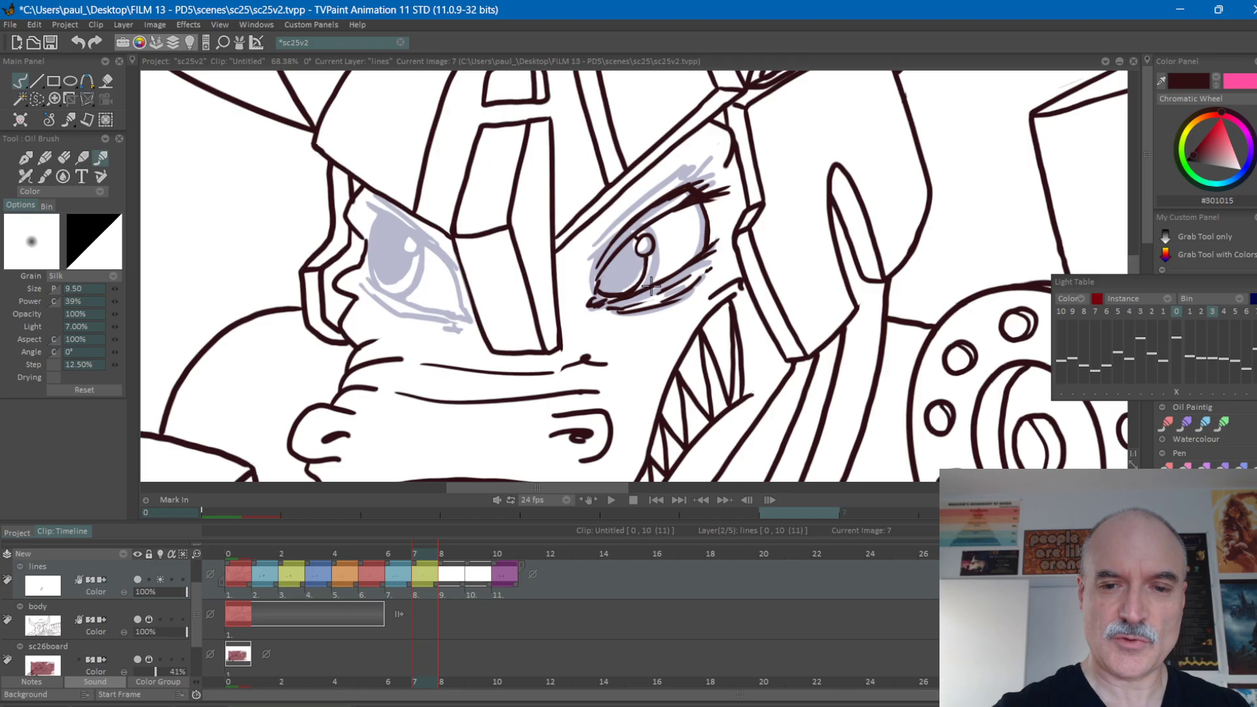
pyautogui.moveTo(659, 267)
pyautogui.mouseDown()
pyautogui.moveTo(647, 232)
pyautogui.moveTo(655, 279)
pyautogui.moveTo(627, 252)
pyautogui.moveTo(609, 270)
pyautogui.moveTo(631, 262)
pyautogui.moveTo(632, 281)
pyautogui.mouseUp()
pyautogui.press('Left')
pyautogui.press('Right')
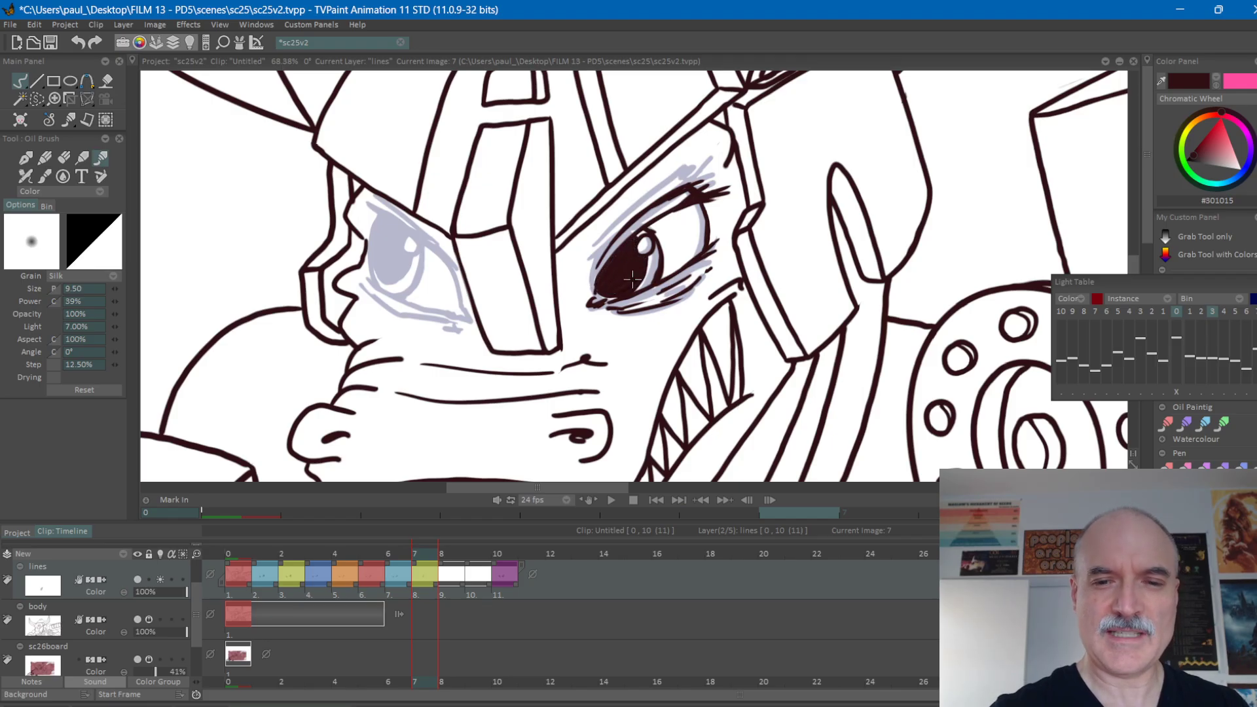
# Flip from frame 6 through frame 10 to compare the shaded right-hand eye with the half-open and final eyes.
pyautogui.press('Left')
pyautogui.press('Right')
pyautogui.press('Right')
pyautogui.press('Right')
pyautogui.press('Right')
pyautogui.press('Left')
pyautogui.press('Left')
pyautogui.press('Left')
pyautogui.press('Left')
pyautogui.press('Right')
pyautogui.press('Right')
pyautogui.press('Right')
pyautogui.press('Right')
pyautogui.press('Left')
pyautogui.press('Left')
pyautogui.press('Left')
# Darken the right-hand eye's inner corner and add a stroke along the inner part of its upper lid on frame 7.
pyautogui.moveTo(595, 291)
pyautogui.mouseDown()
pyautogui.moveTo(592, 302)
pyautogui.moveTo(618, 306)
pyautogui.mouseUp()
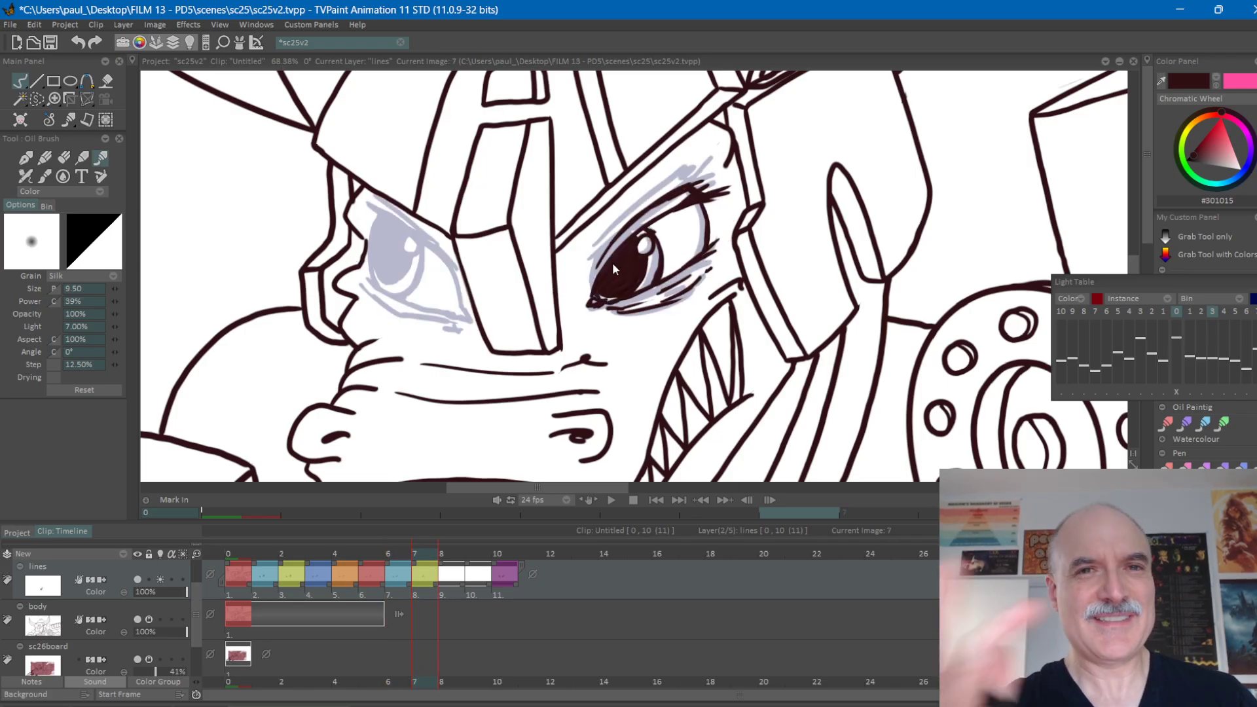
pyautogui.moveTo(775, 301); pyautogui.dragTo(839, 283)
pyautogui.press('Right')
pyautogui.press('Right')
pyautogui.press('Right')
pyautogui.press('Left')
pyautogui.press('Left')
pyautogui.press('Left')
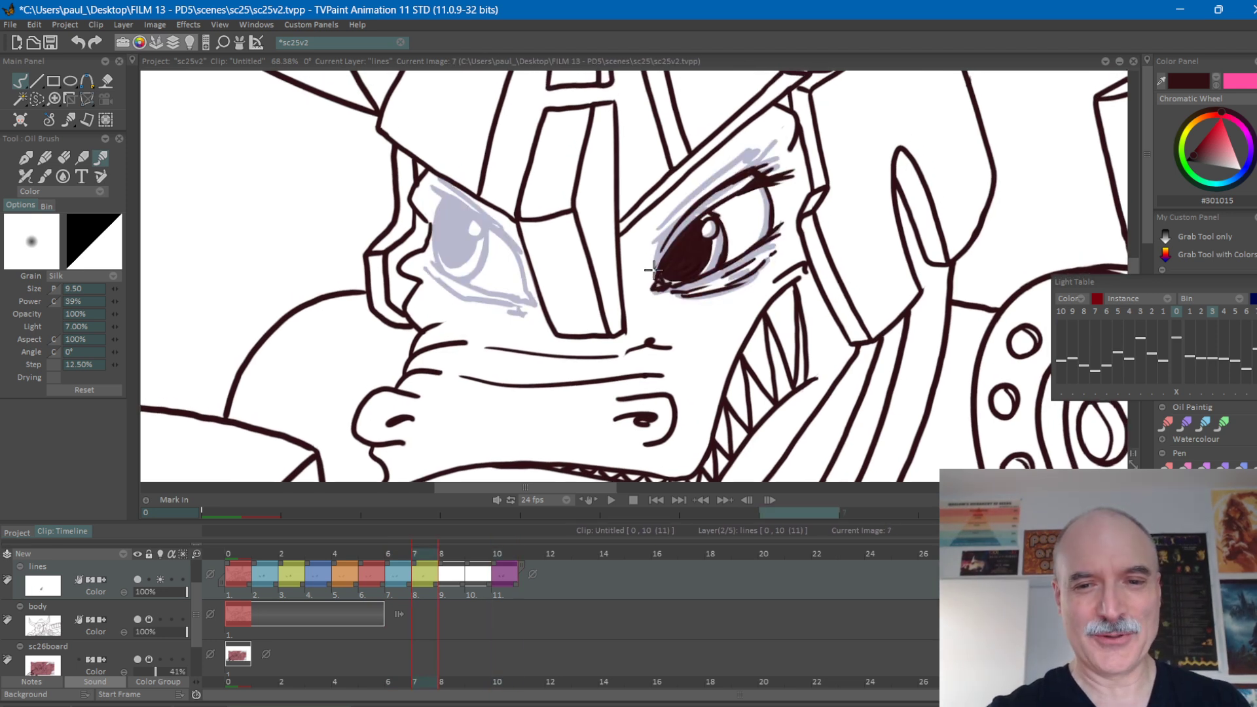
pyautogui.moveTo(660, 249); pyautogui.dragTo(703, 201)
# Flip repeatedly between frames 6 and 10 to check how the finished right-hand eye moves from half-open to fully open.
pyautogui.press('Right')
pyautogui.press('Right')
pyautogui.press('Right')
pyautogui.press('Left')
pyautogui.press('Left')
pyautogui.press('Left')
pyautogui.press('Right')
pyautogui.press('Right')
pyautogui.press('Right')
pyautogui.press('Left')
pyautogui.press('Left')
pyautogui.press('Left')
pyautogui.press('Right')
pyautogui.press('Right')
pyautogui.press('Right')
pyautogui.press('Left')
pyautogui.press('Left')
pyautogui.press('Left')
pyautogui.press('Left')
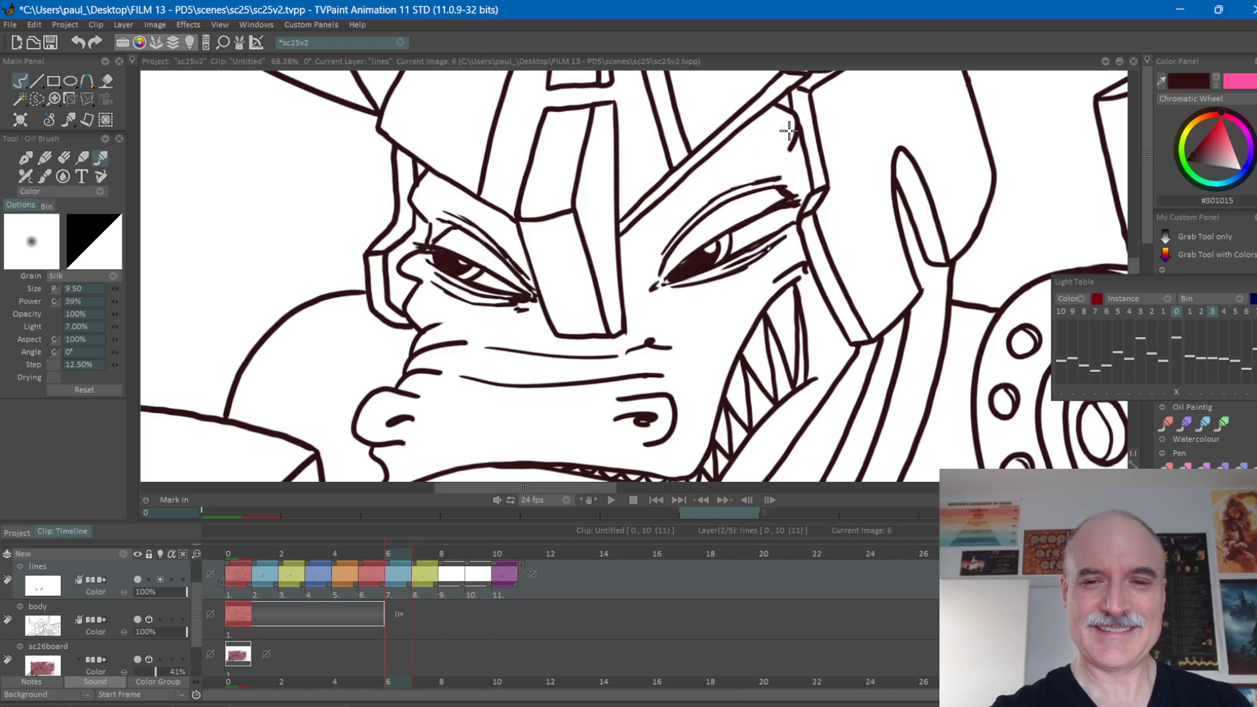
pyautogui.press('Right')
pyautogui.press('Left')
pyautogui.press('Right')
pyautogui.press('Right')
pyautogui.press('Right')
pyautogui.press('Right')
pyautogui.press('Left')
pyautogui.press('Left')
pyautogui.press('Left')
pyautogui.press('Left')
pyautogui.press('Right')
pyautogui.press('Right')
pyautogui.press('Right')
pyautogui.press('Right')
pyautogui.press('Left')
pyautogui.press('Left')
pyautogui.press('Left')
pyautogui.press('Left')
pyautogui.press('Right')
# Draw the left-hand eye's curved upper lid and the crease beside it on frame 7, checking against frame 10.
pyautogui.moveTo(812, 234); pyautogui.dragTo(782, 320)
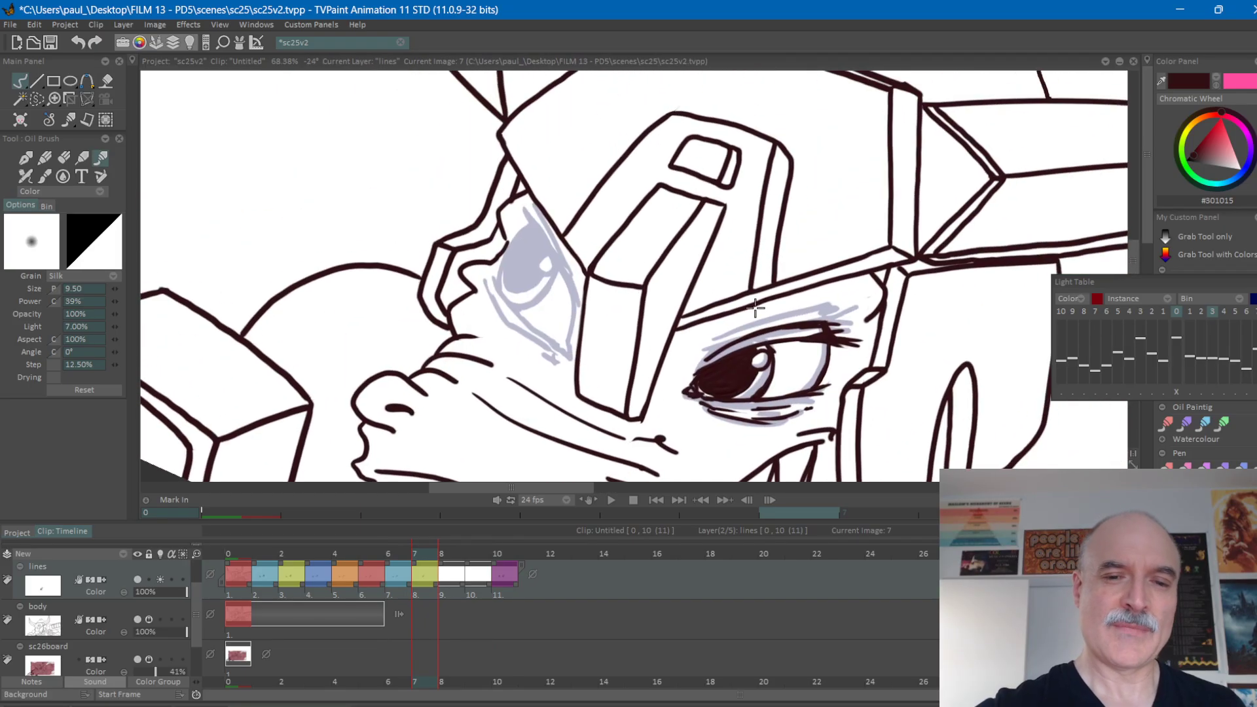
pyautogui.moveTo(568, 333); pyautogui.dragTo(525, 223)
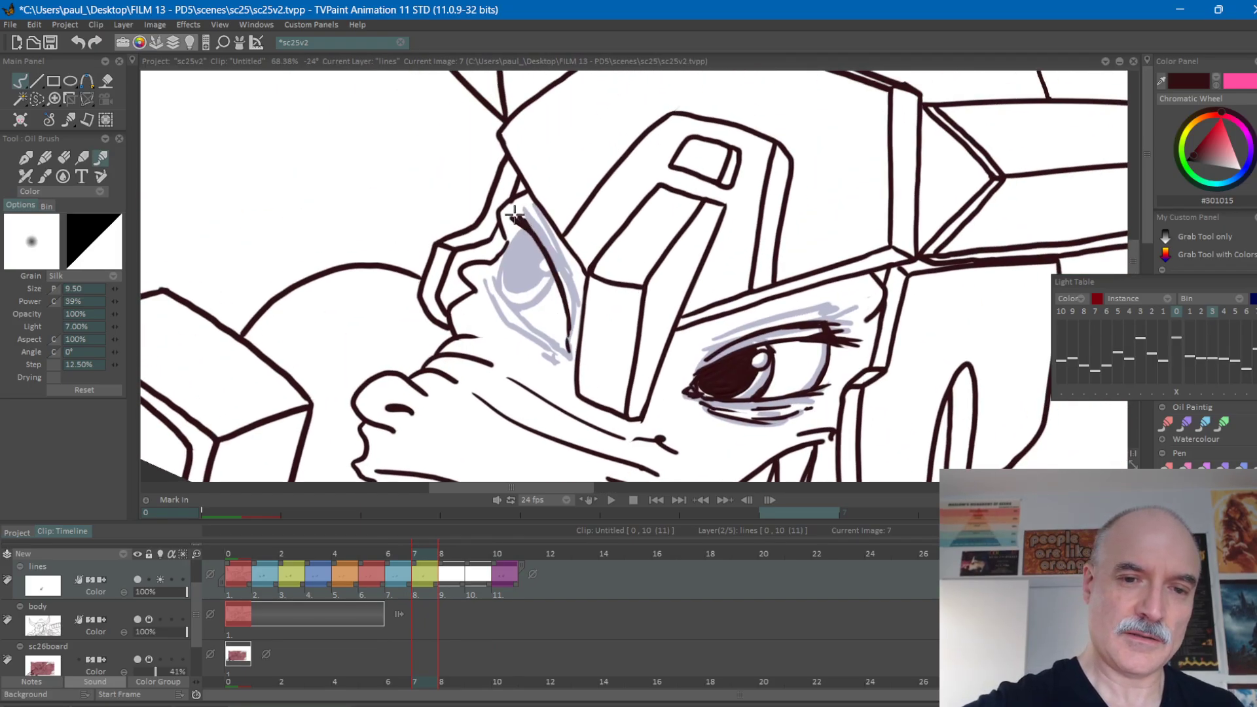
pyautogui.press('Right')
pyautogui.press('Right')
pyautogui.press('Right')
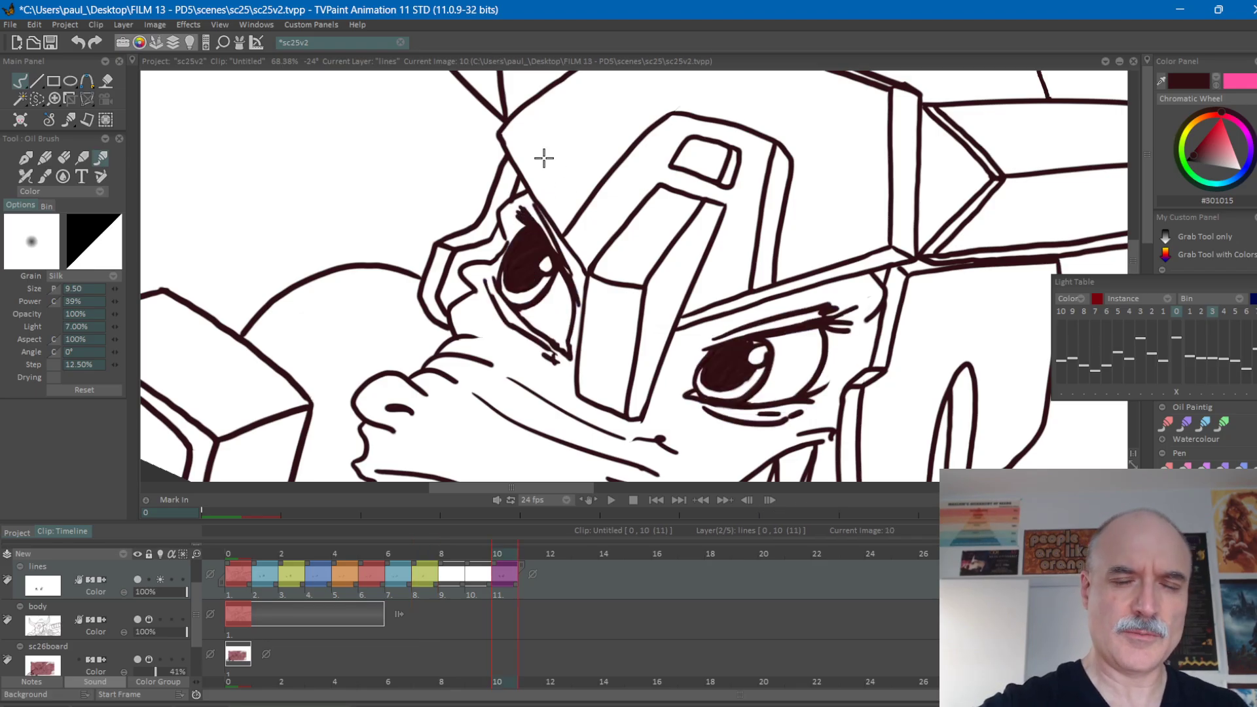
pyautogui.press('Left')
pyautogui.press('Left')
pyautogui.press('Left')
pyautogui.moveTo(529, 206); pyautogui.dragTo(574, 319)
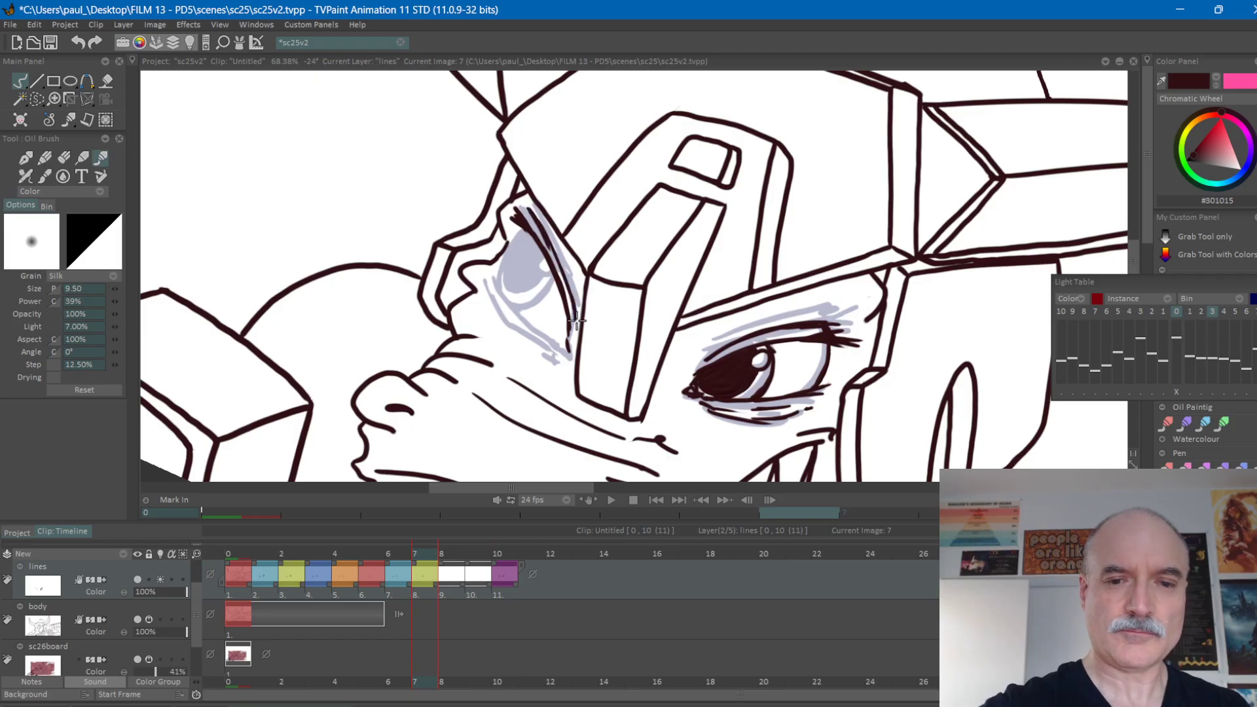
# Flip between frame 6 and the frames after it to check the left-hand eye's new upper lid.
pyautogui.moveTo(884, 261); pyautogui.dragTo(851, 167)
pyautogui.moveTo(804, 248); pyautogui.dragTo(826, 187)
pyautogui.press('Left')
pyautogui.press('Right')
pyautogui.press('Right')
pyautogui.press('Right')
pyautogui.press('Right')
pyautogui.press('Left')
pyautogui.press('Left')
pyautogui.press('Left')
pyautogui.press('Left')
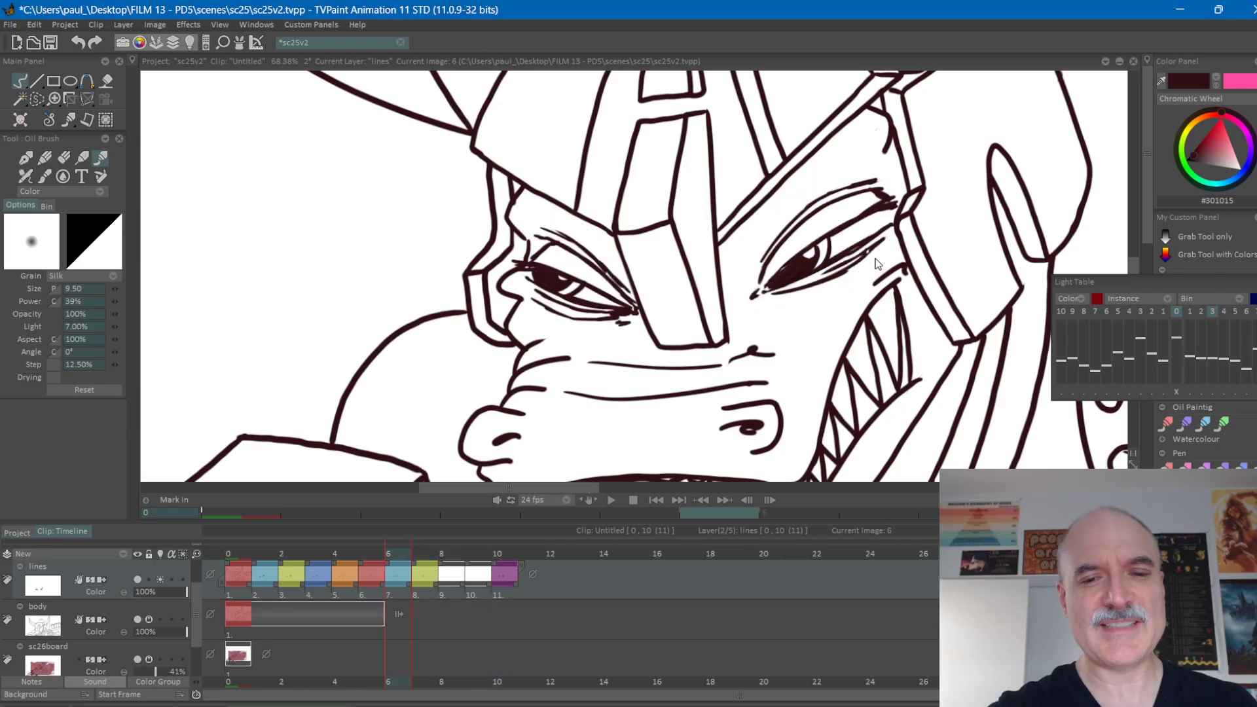
pyautogui.press('Right')
# Draw the left-hand eye's lower lid on frame 7 with two nearly parallel strokes running outward from the inner corner.
pyautogui.moveTo(825, 331); pyautogui.dragTo(601, 219)
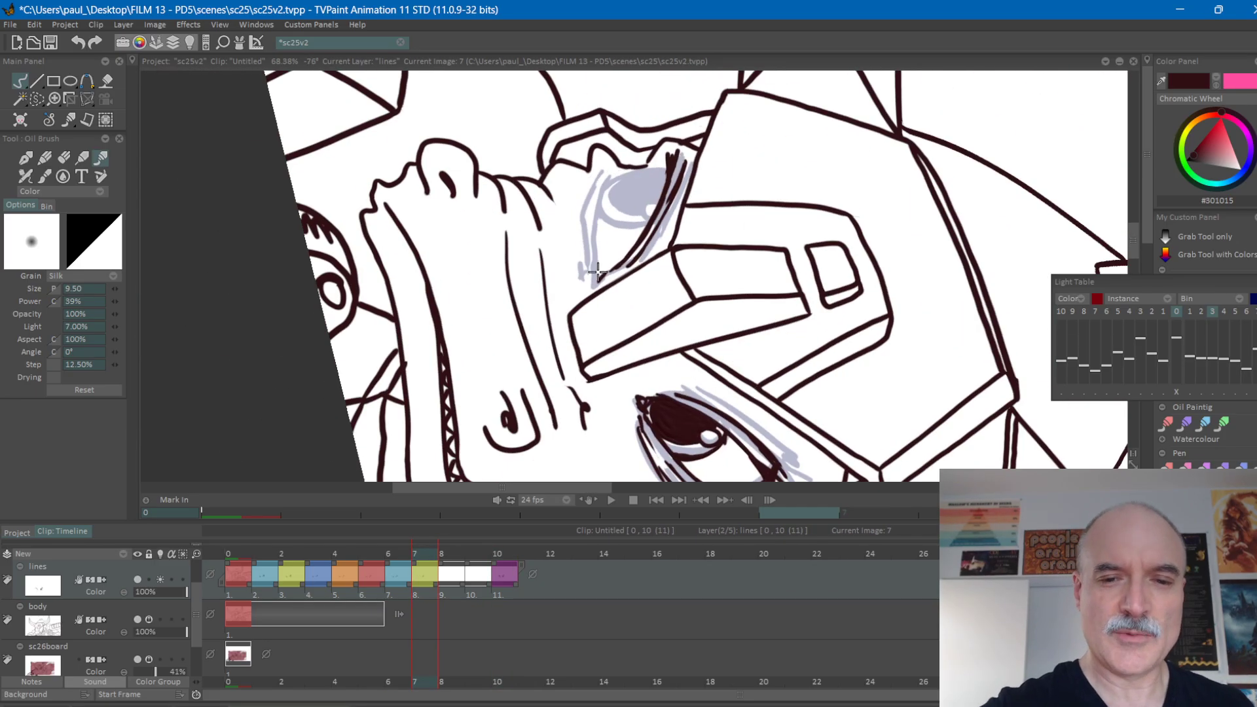
pyautogui.moveTo(596, 274); pyautogui.dragTo(610, 170)
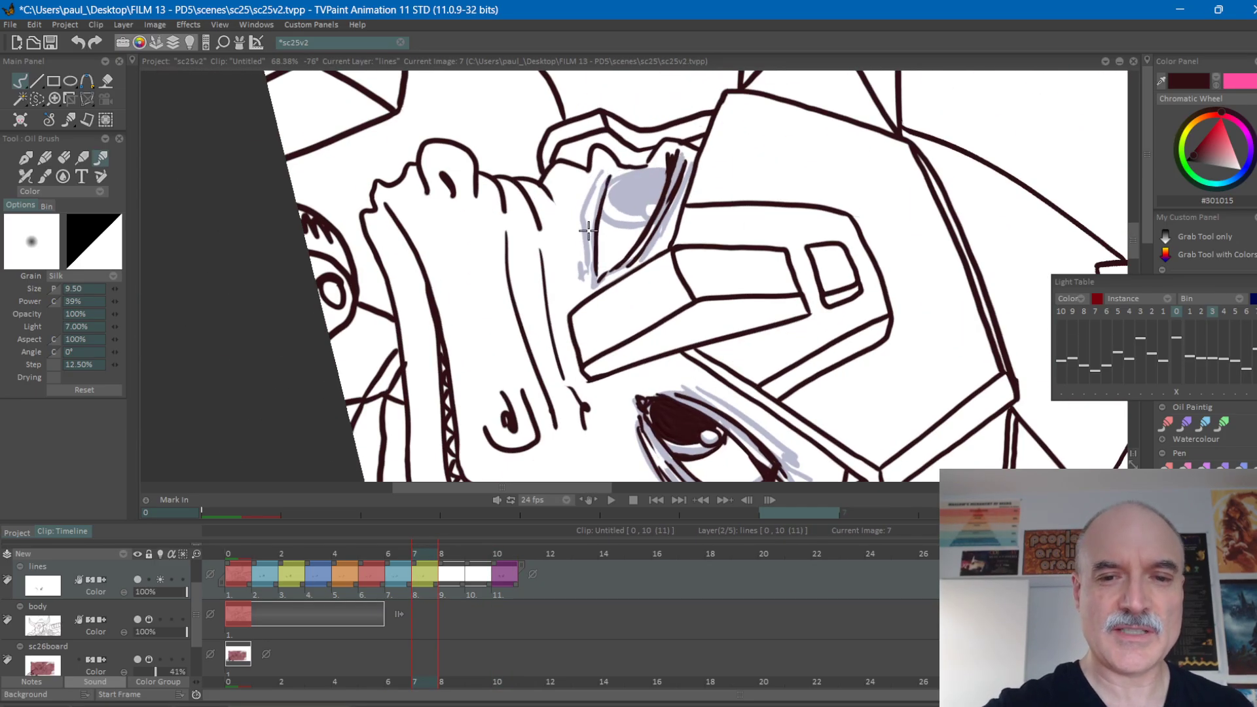
pyautogui.moveTo(591, 270); pyautogui.dragTo(604, 169)
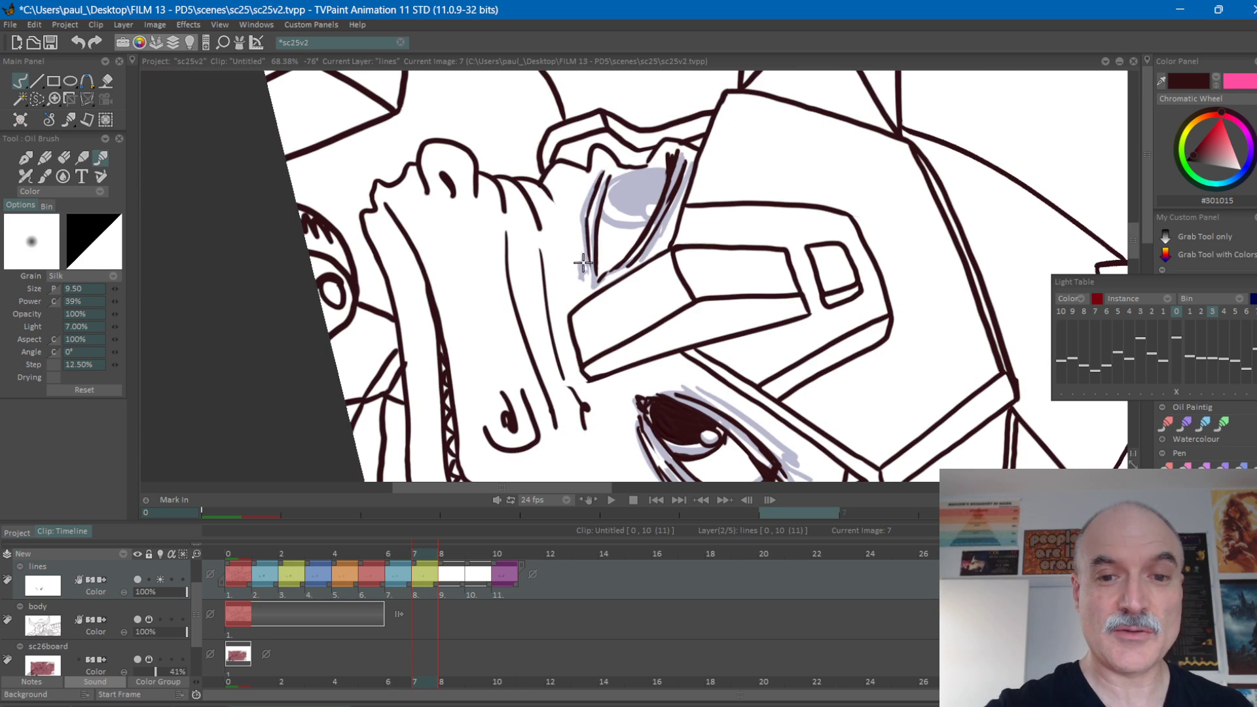
# Flip repeatedly between frame 7 and its neighbouring frames to judge the movement of the left-hand eye's lower lid.
pyautogui.moveTo(772, 177); pyautogui.dragTo(743, 257)
pyautogui.press('Left')
pyautogui.press('Right')
pyautogui.press('Right')
pyautogui.press('Right')
pyautogui.press('Right')
pyautogui.press('Left')
pyautogui.press('Left')
pyautogui.press('Left')
pyautogui.press('Left')
pyautogui.press('Right')
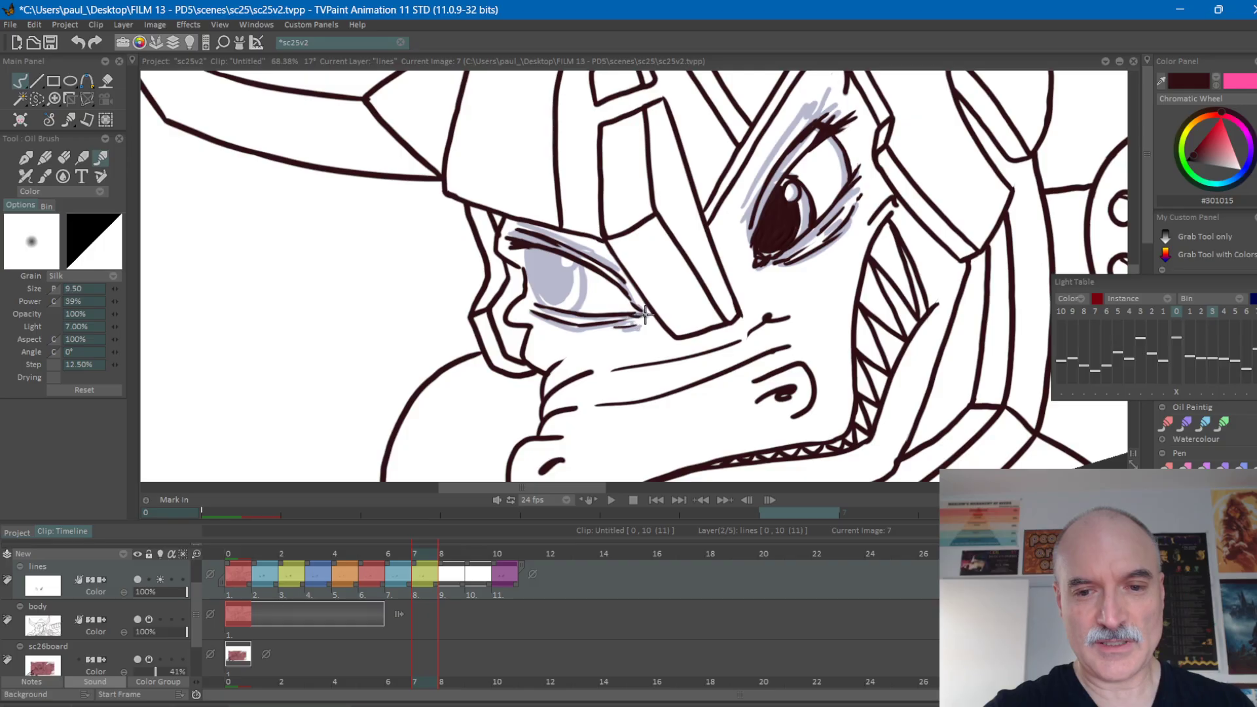
pyautogui.press('Right')
pyautogui.press('Left')
pyautogui.press('Left')
pyautogui.press('Right')
pyautogui.press('Right')
pyautogui.press('Left')
pyautogui.press('Left')
pyautogui.press('Right')
pyautogui.press('Left')
pyautogui.press('Right')
pyautogui.press('Left')
pyautogui.press('Right')
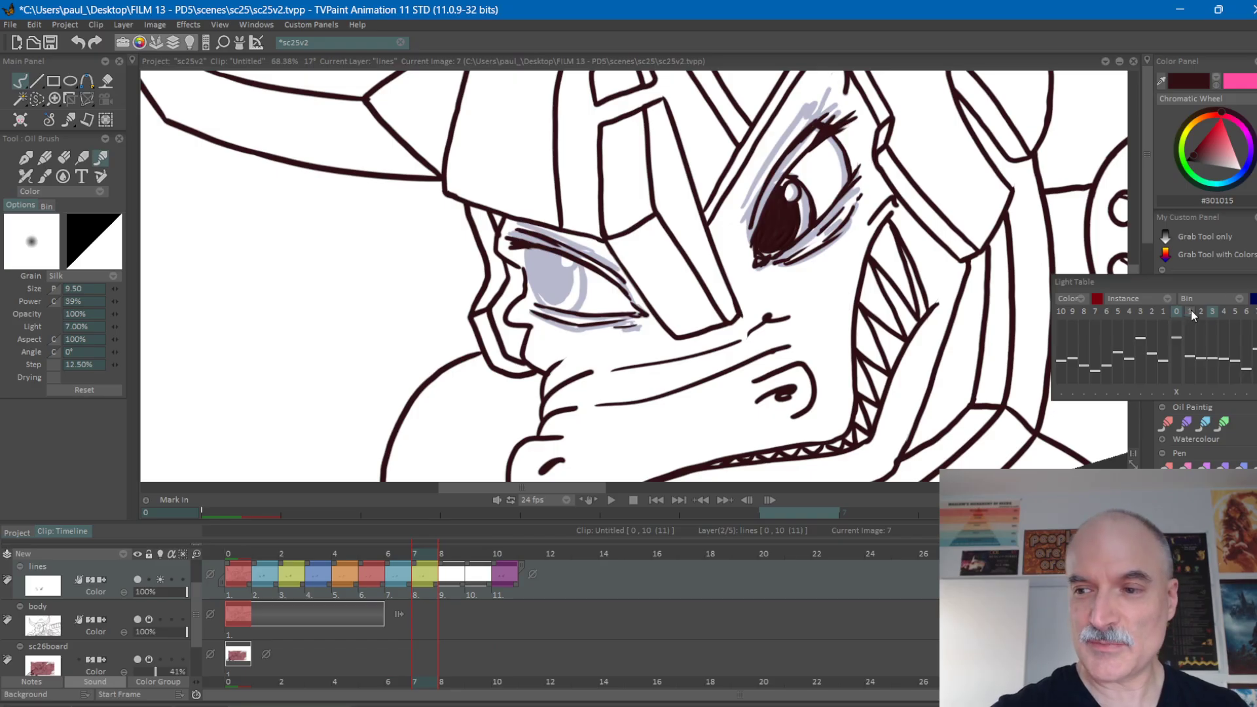
# Overlay the previous frame with the light table and erase the outer of the left-hand eye's two lower-lid strokes on frame 7.
pyautogui.click(1164, 312)
pyautogui.moveTo(730, 351); pyautogui.dragTo(583, 281)
pyautogui.scroll(3, 584, 278)
pyautogui.moveTo(653, 146); pyautogui.dragTo(681, 181)
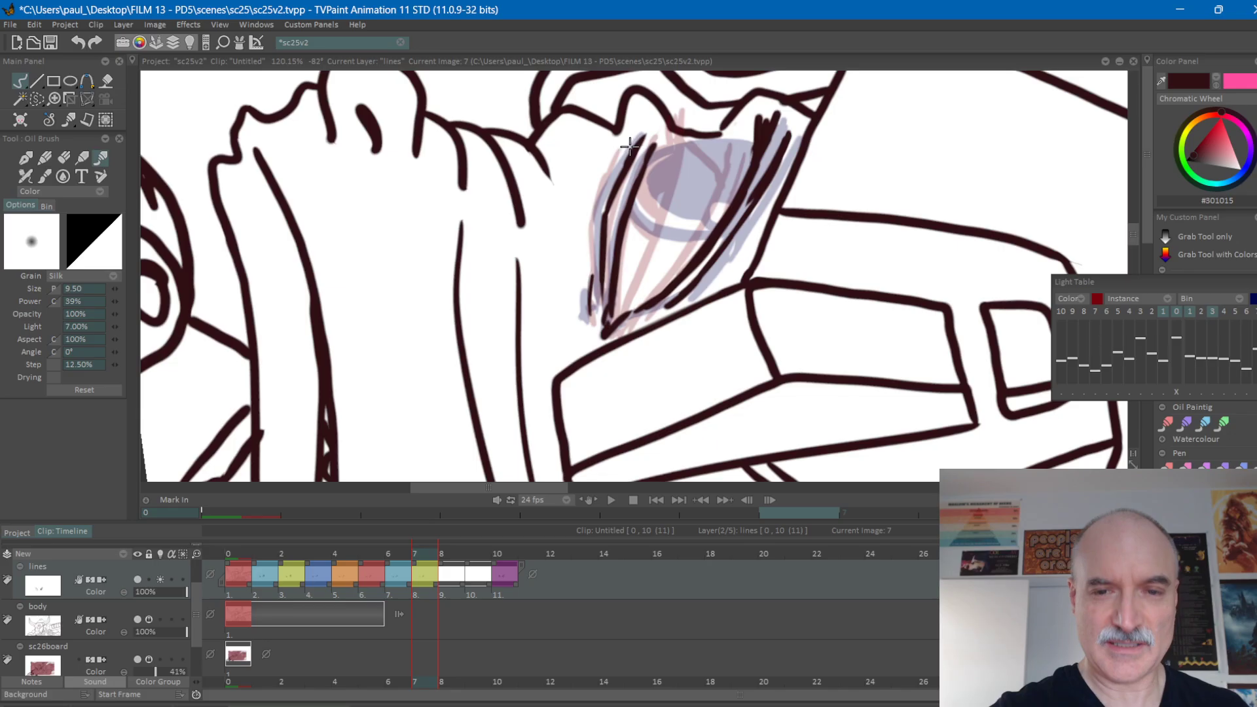
pyautogui.press('e')
pyautogui.moveTo(630, 146)
pyautogui.mouseDown()
pyautogui.moveTo(596, 232)
pyautogui.moveTo(596, 297)
pyautogui.mouseUp()
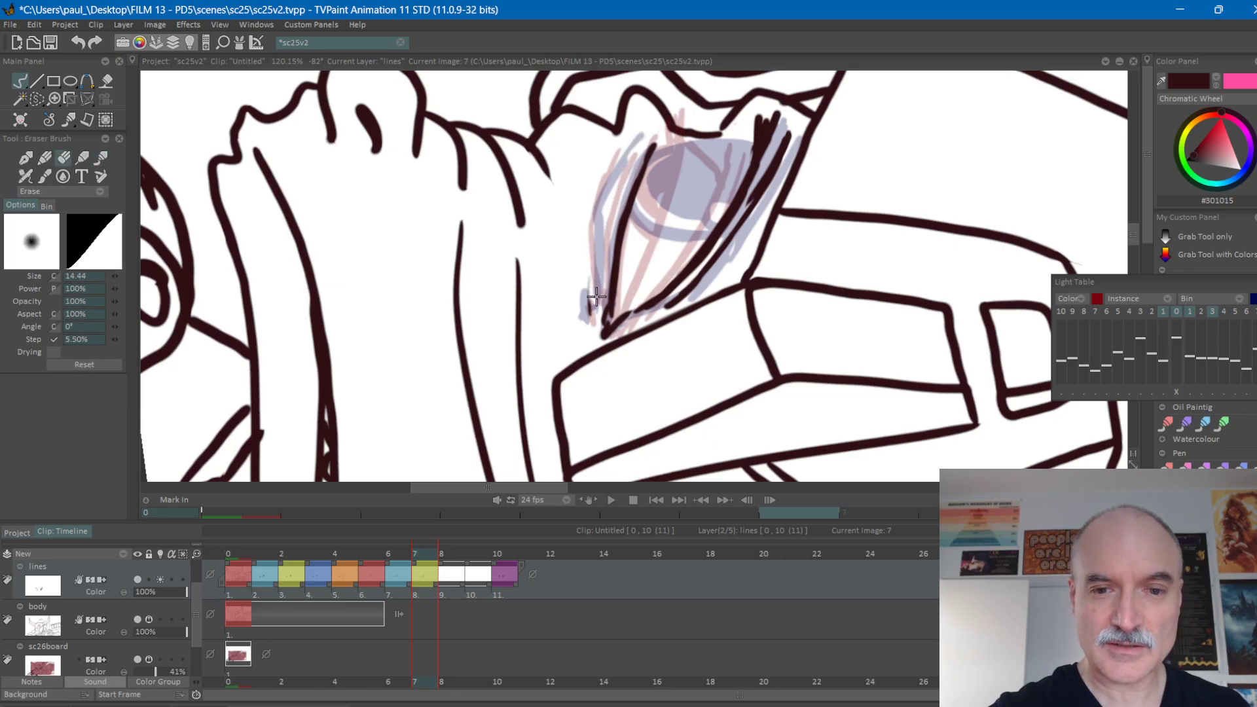
pyautogui.press('e')
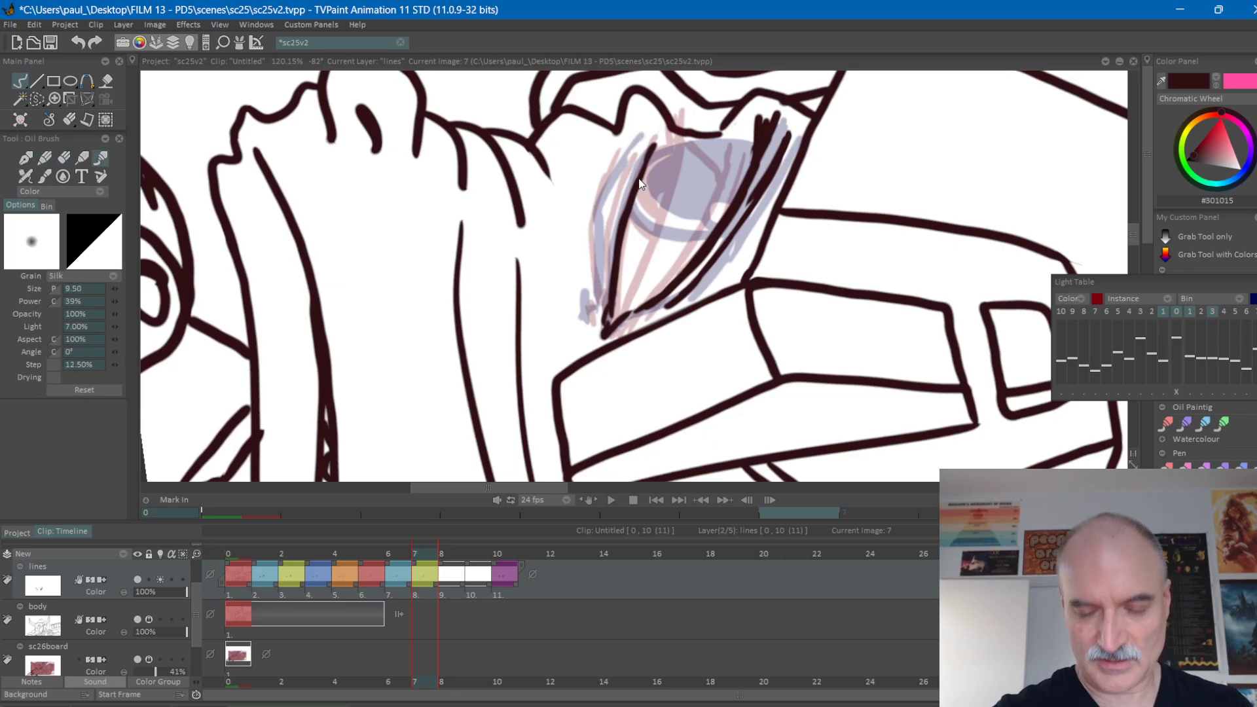
# Flip through the frames around frame 7 to compare the left-hand eye's single lower-lid line.
pyautogui.press('Left')
pyautogui.press('Right')
pyautogui.press('Left')
pyautogui.press('Right')
pyautogui.press('Right')
pyautogui.press('Right')
pyautogui.press('Right')
pyautogui.press('Left')
pyautogui.press('Left')
pyautogui.press('Left')
# Redraw the left-hand eye's second lower-lid line on frame 7 and add the crease below it plus a short inner-corner stroke.
pyautogui.press('Left')
pyautogui.press('Right')
pyautogui.moveTo(626, 218); pyautogui.dragTo(649, 152)
pyautogui.press('Right')
pyautogui.press('Right')
pyautogui.press('Right')
pyautogui.press('Left')
pyautogui.press('Left')
pyautogui.press('Left')
pyautogui.press('Left')
pyautogui.press('Right')
pyautogui.moveTo(602, 271); pyautogui.dragTo(636, 152)
pyautogui.moveTo(589, 225); pyautogui.dragTo(622, 146)
pyautogui.moveTo(588, 324); pyautogui.dragTo(589, 303)
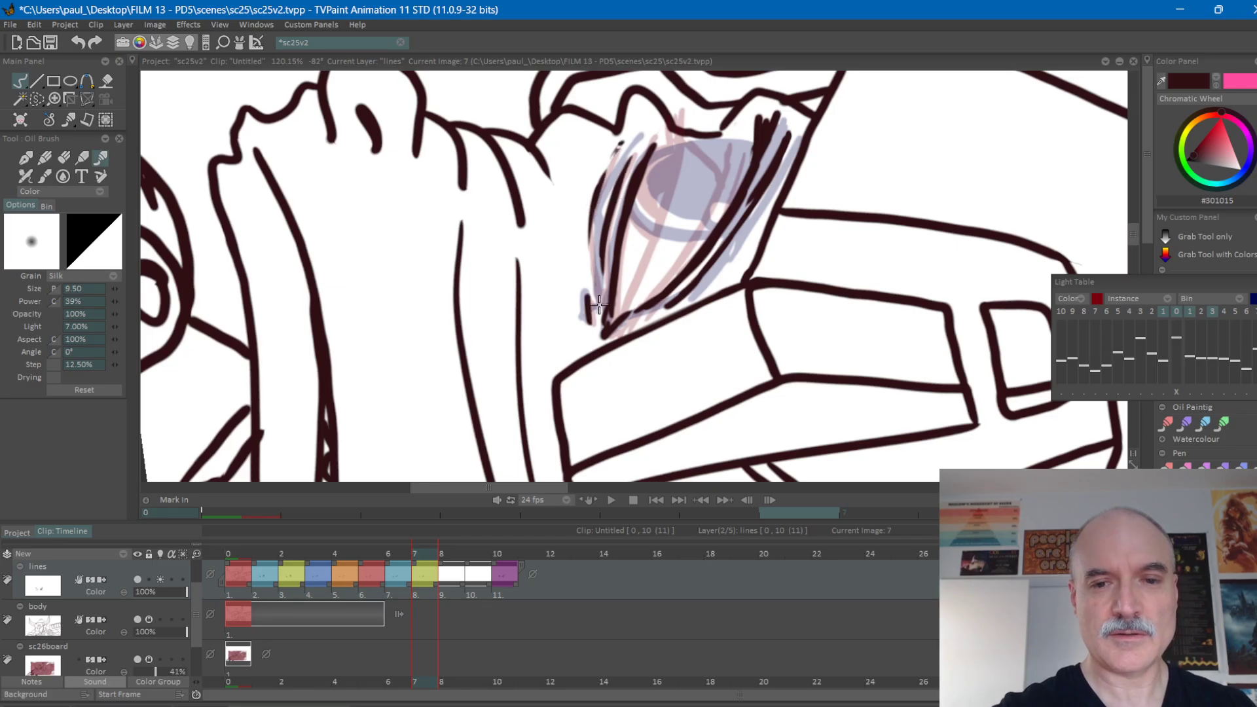
# Flip back and forth around frame 7 to check how the left-hand eye's lower lid and crease move.
pyautogui.press('Left')
pyautogui.press('Right')
pyautogui.press('Right')
pyautogui.press('Right')
pyautogui.press('Right')
pyautogui.press('Left')
pyautogui.press('Left')
pyautogui.press('Left')
pyautogui.press('Left')
pyautogui.press('Right')
pyautogui.press('Right')
pyautogui.press('Right')
pyautogui.press('Right')
pyautogui.press('Left')
pyautogui.press('Left')
pyautogui.press('Left')
pyautogui.press('Left')
pyautogui.press('Right')
pyautogui.press('Right')
pyautogui.press('Right')
pyautogui.press('Right')
pyautogui.press('Left')
pyautogui.press('Left')
pyautogui.press('Left')
# Touch up the outer part of the left-hand eye's lower lid on frame 7, checking it against the neighbouring frames.
pyautogui.moveTo(608, 218); pyautogui.dragTo(645, 139)
pyautogui.moveTo(917, 211); pyautogui.dragTo(690, 182)
pyautogui.moveTo(735, 232); pyautogui.dragTo(837, 275)
pyautogui.press('Left')
pyautogui.press('Right')
pyautogui.press('Right')
pyautogui.press('Right')
pyautogui.press('Right')
pyautogui.press('Left')
pyautogui.press('Left')
pyautogui.press('Left')
pyautogui.moveTo(788, 227); pyautogui.dragTo(760, 245)
pyautogui.moveTo(864, 306); pyautogui.dragTo(861, 324)
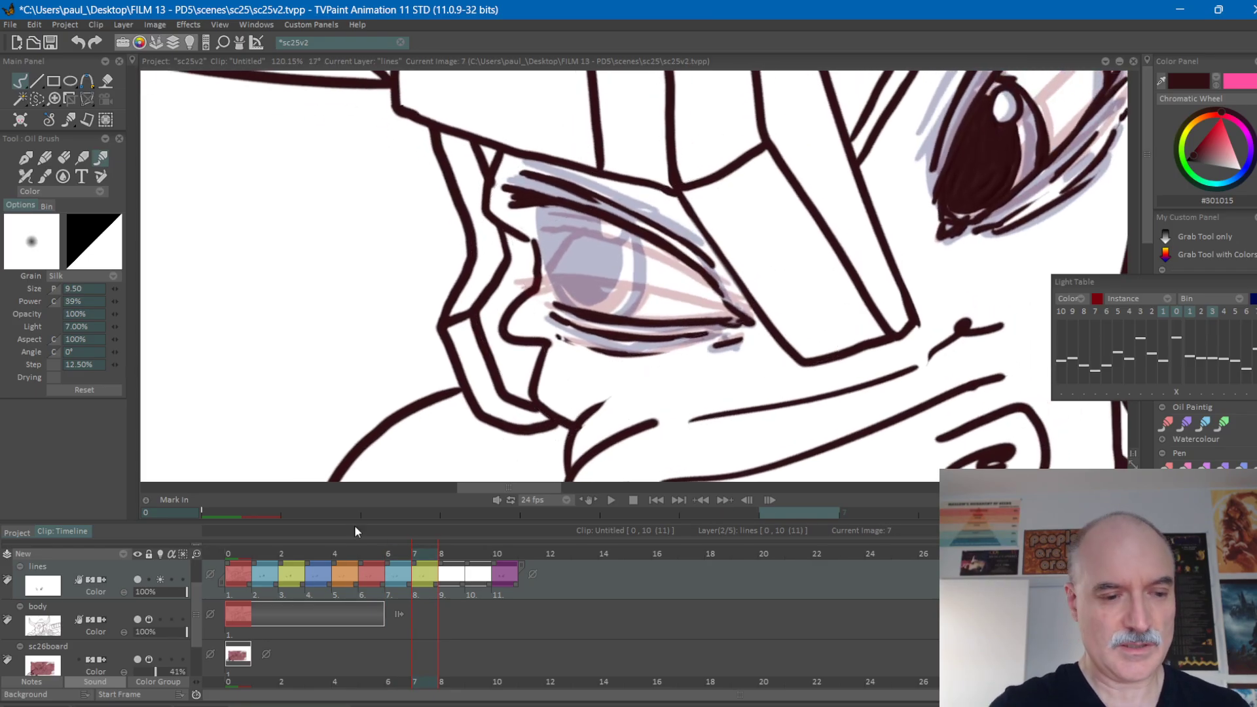
# Turn off the light table for the lines layer and compare frame 7's line work with frame 6.
pyautogui.click(160, 578)
pyautogui.press('Left')
pyautogui.press('Right')
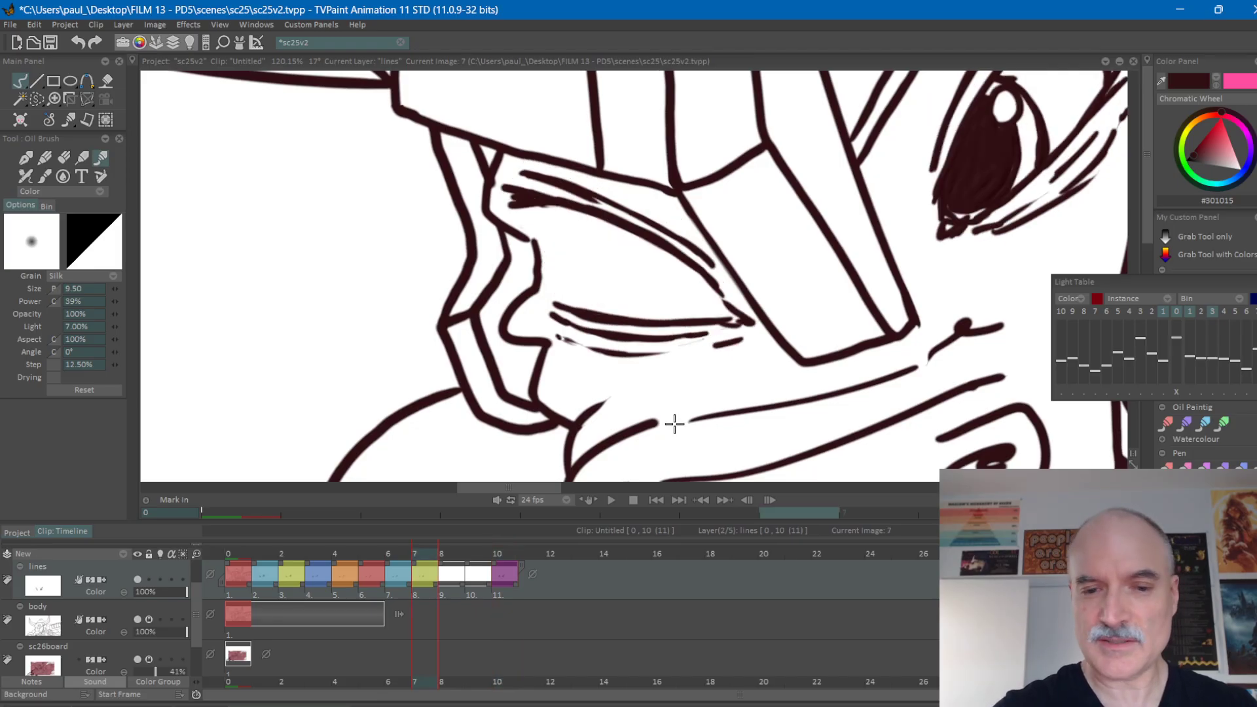
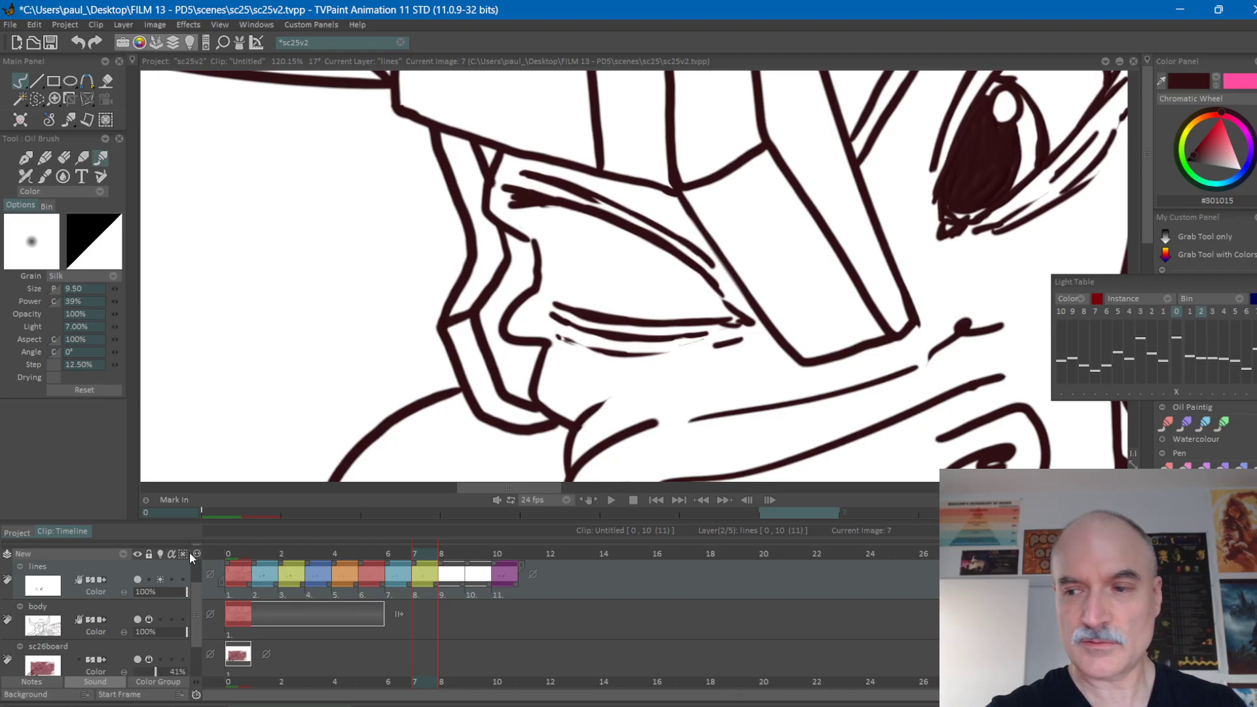
# Turn on the light table for the third frame ahead and trace the left-hand eye's highlight, pupil outline and iris edge on frame 7.
pyautogui.click(1213, 312)
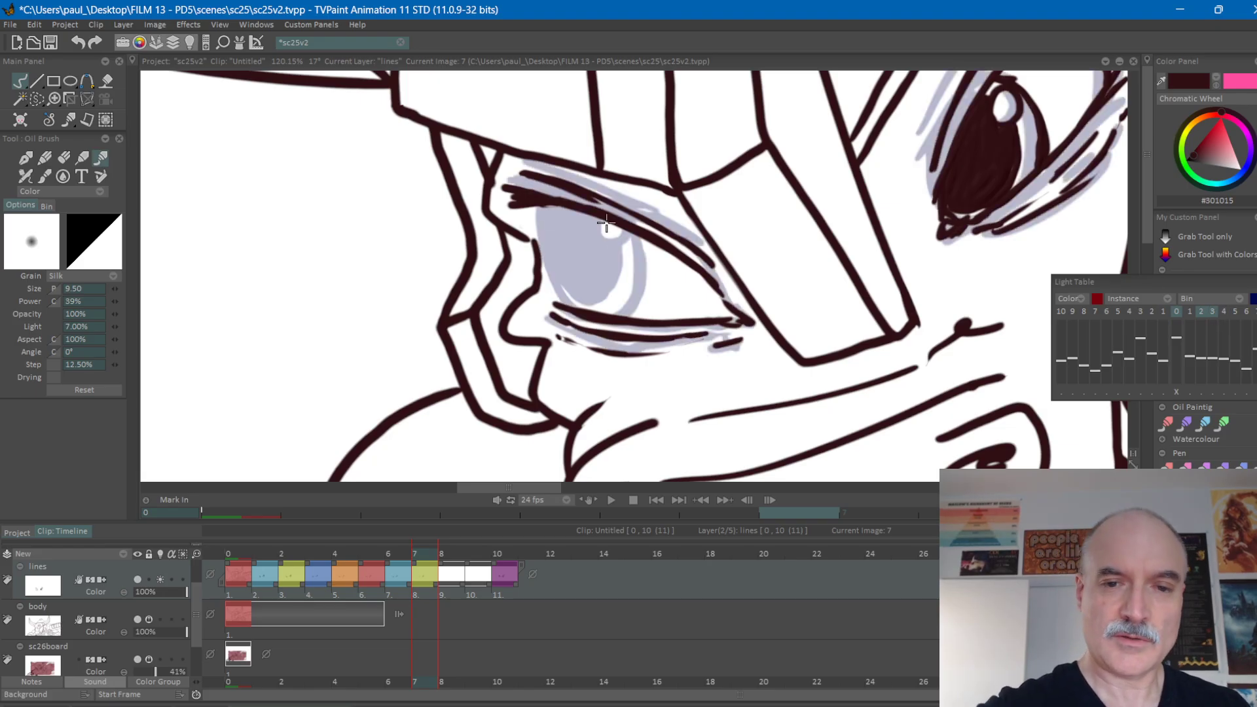
pyautogui.moveTo(607, 233)
pyautogui.mouseDown()
pyautogui.moveTo(628, 252)
pyautogui.moveTo(610, 259)
pyautogui.moveTo(606, 230)
pyautogui.mouseUp()
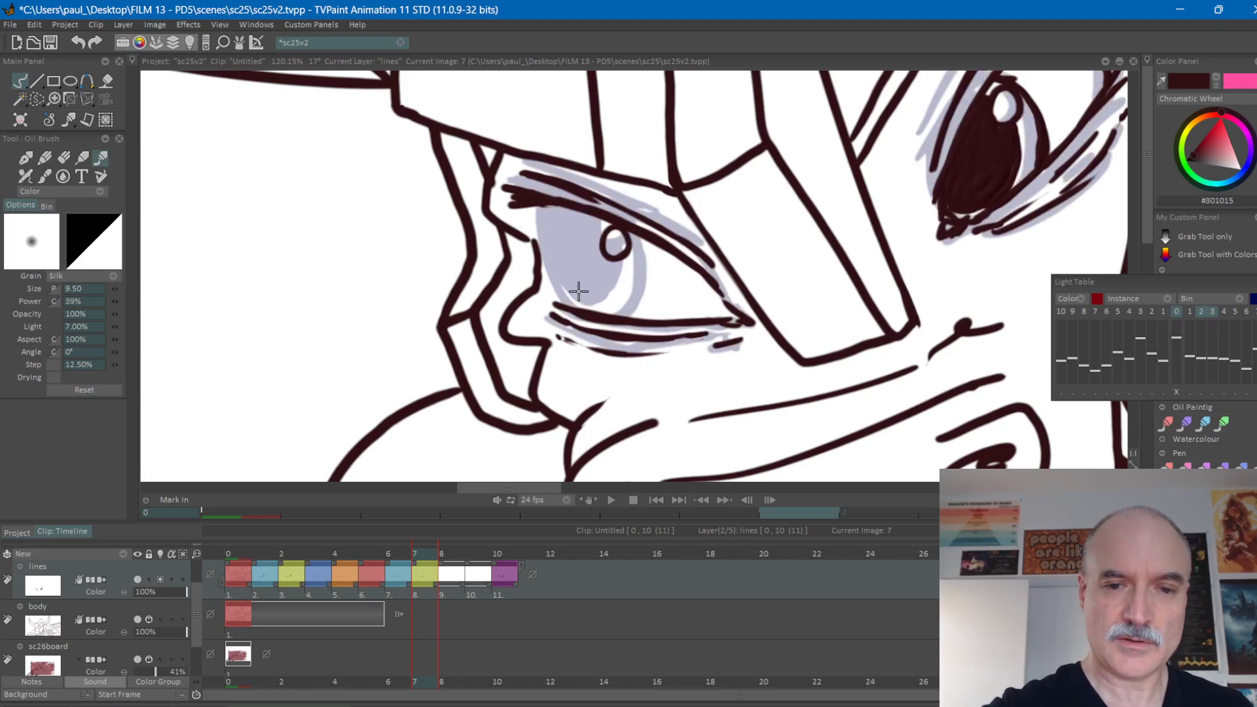
pyautogui.moveTo(563, 276)
pyautogui.mouseDown()
pyautogui.moveTo(592, 308)
pyautogui.moveTo(620, 313)
pyautogui.moveTo(627, 248)
pyautogui.mouseUp()
pyautogui.moveTo(562, 282)
pyautogui.mouseDown()
pyautogui.moveTo(556, 205)
pyautogui.moveTo(551, 236)
pyautogui.moveTo(576, 297)
pyautogui.mouseUp()
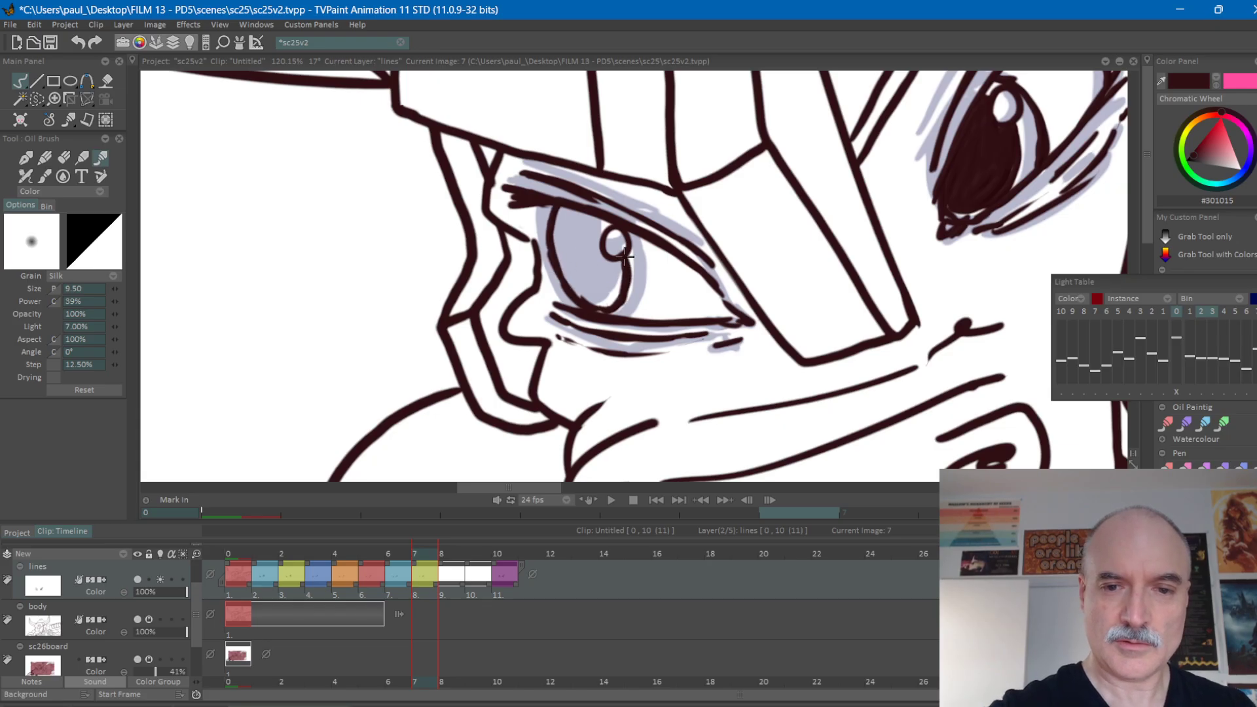
pyautogui.moveTo(633, 310)
pyautogui.mouseDown()
pyautogui.moveTo(648, 260)
pyautogui.moveTo(637, 234)
pyautogui.mouseUp()
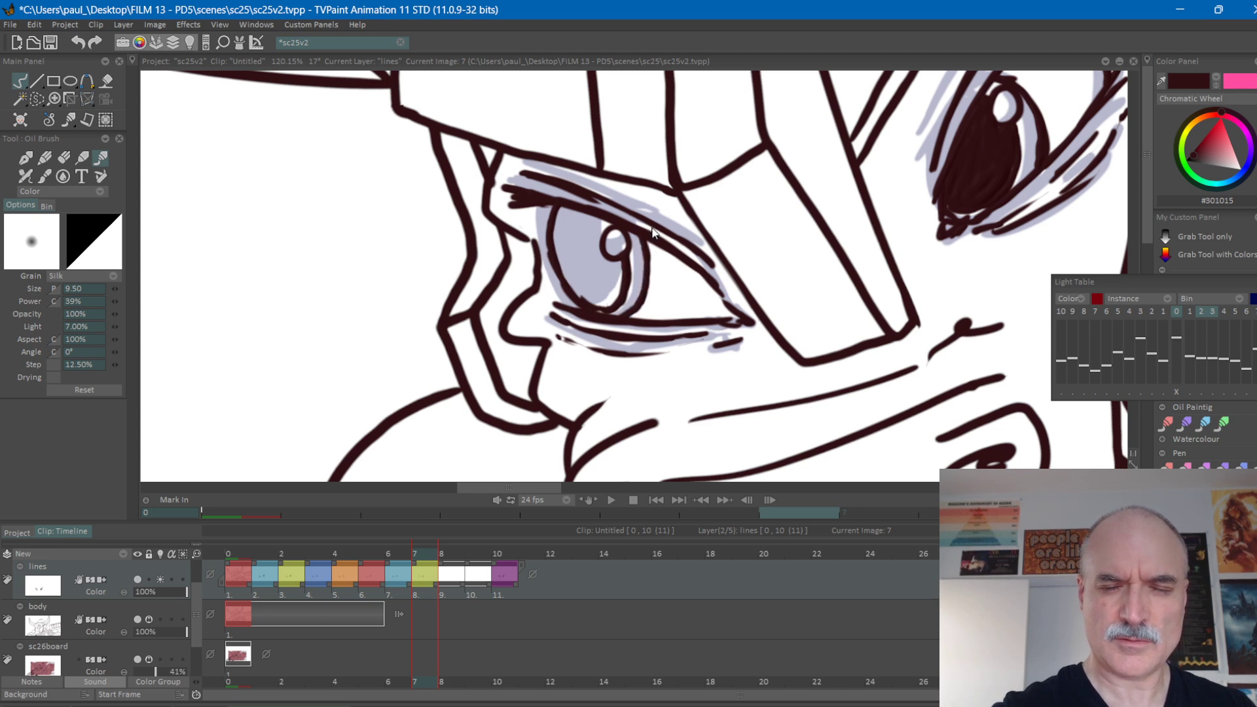
# Flip between frames 7 and 10 to compare the position of the left-hand eye's pupil and iris outlines.
pyautogui.press('Right')
pyautogui.press('Right')
pyautogui.press('Right')
pyautogui.press('Left')
pyautogui.press('Left')
pyautogui.press('Left')
pyautogui.press('Right')
pyautogui.press('Right')
pyautogui.press('Right')
pyautogui.press('Left')
pyautogui.press('Left')
pyautogui.press('Left')
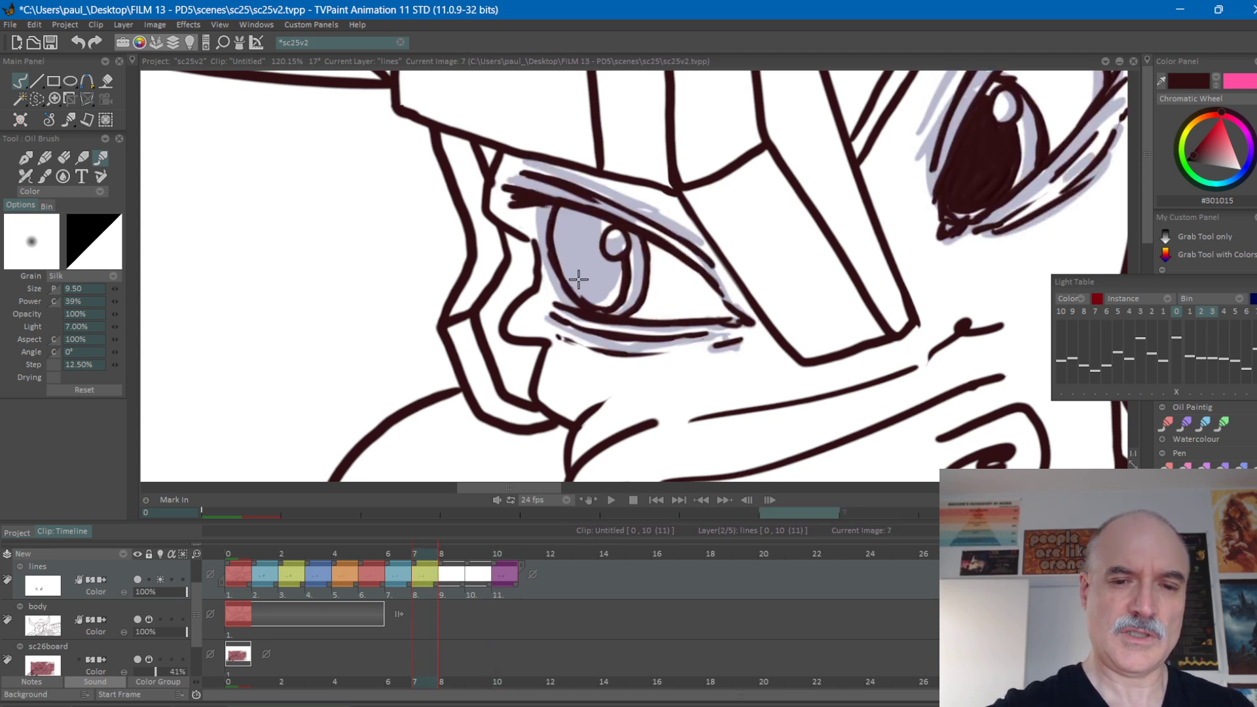
# Touch up the outer lower curve of the left-hand pupil outline on frame 7, checking it against frame 10.
pyautogui.moveTo(582, 306); pyautogui.dragTo(554, 272)
pyautogui.press('Right')
pyautogui.press('Right')
pyautogui.press('Right')
pyautogui.press('Left')
pyautogui.press('Left')
pyautogui.press('Left')
pyautogui.press('Right')
pyautogui.press('Right')
pyautogui.press('Right')
pyautogui.press('Left')
pyautogui.press('Left')
pyautogui.press('Left')
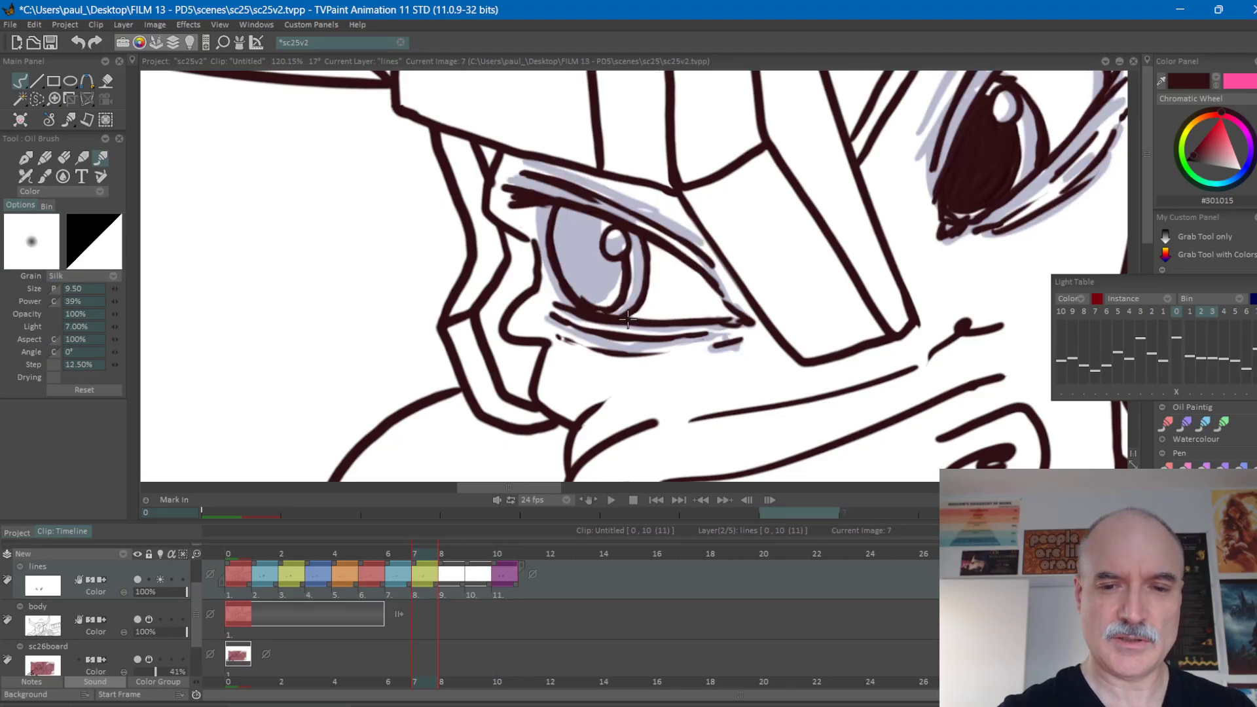
# Erase the overlap at the bottom of the left-hand iris on frame 7 and redraw the lower rim of the iris and pupil.
pyautogui.press('e')
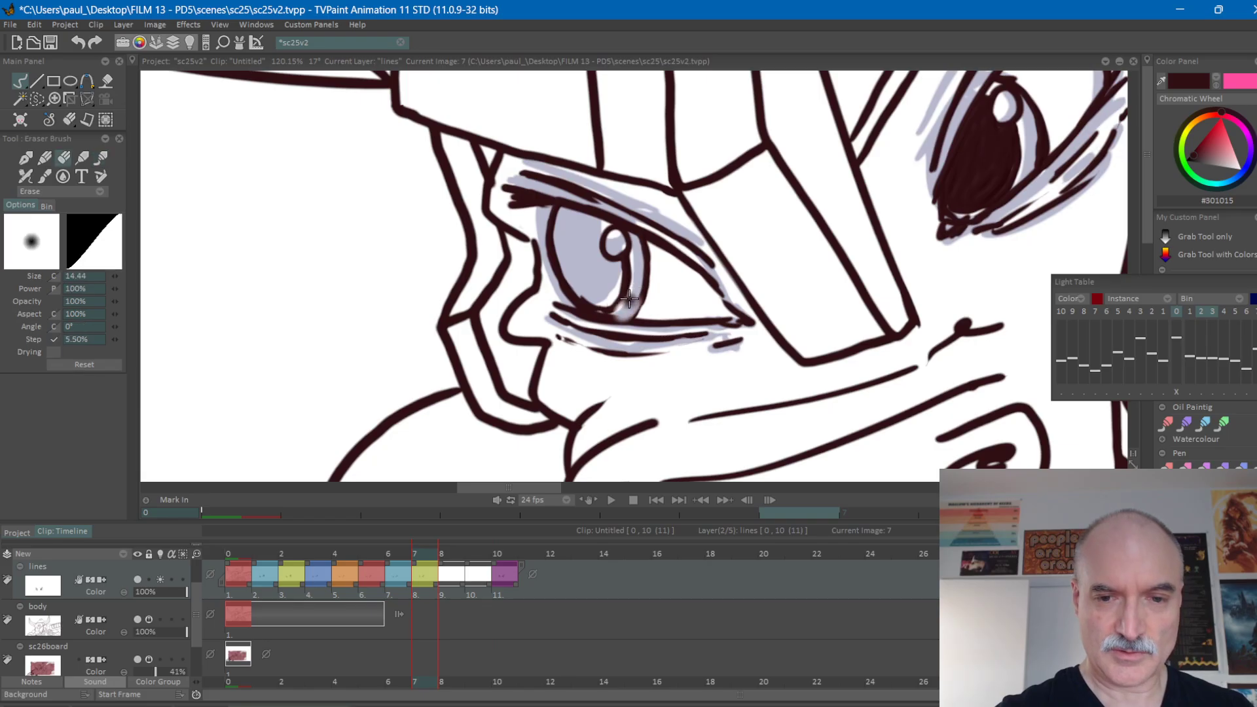
pyautogui.moveTo(638, 290); pyautogui.dragTo(638, 291)
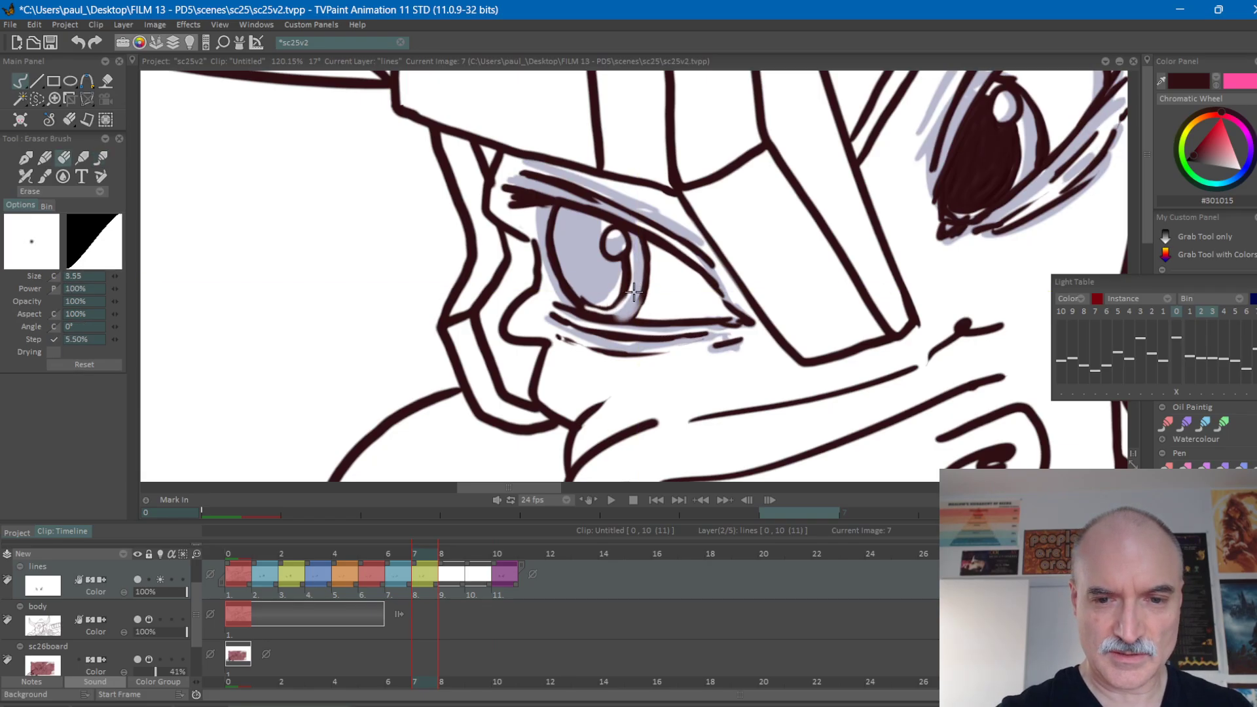
pyautogui.press('e')
pyautogui.moveTo(611, 318); pyautogui.dragTo(641, 318)
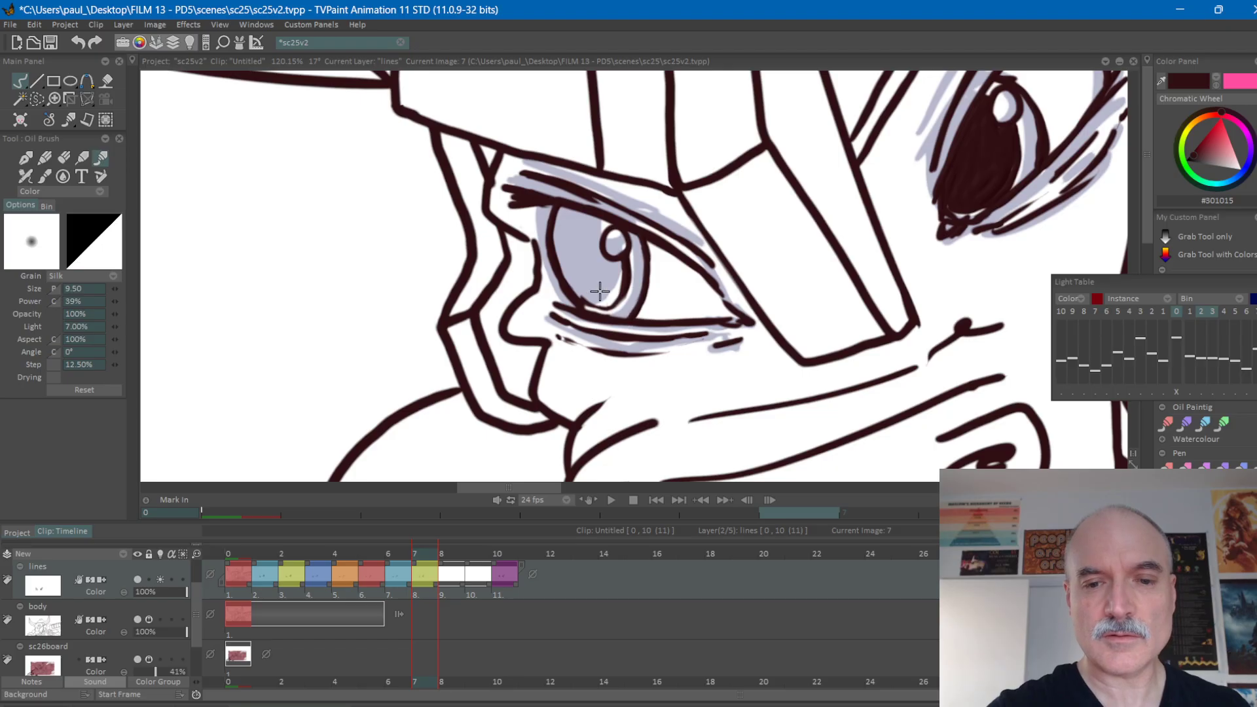
pyautogui.moveTo(602, 305); pyautogui.dragTo(622, 291)
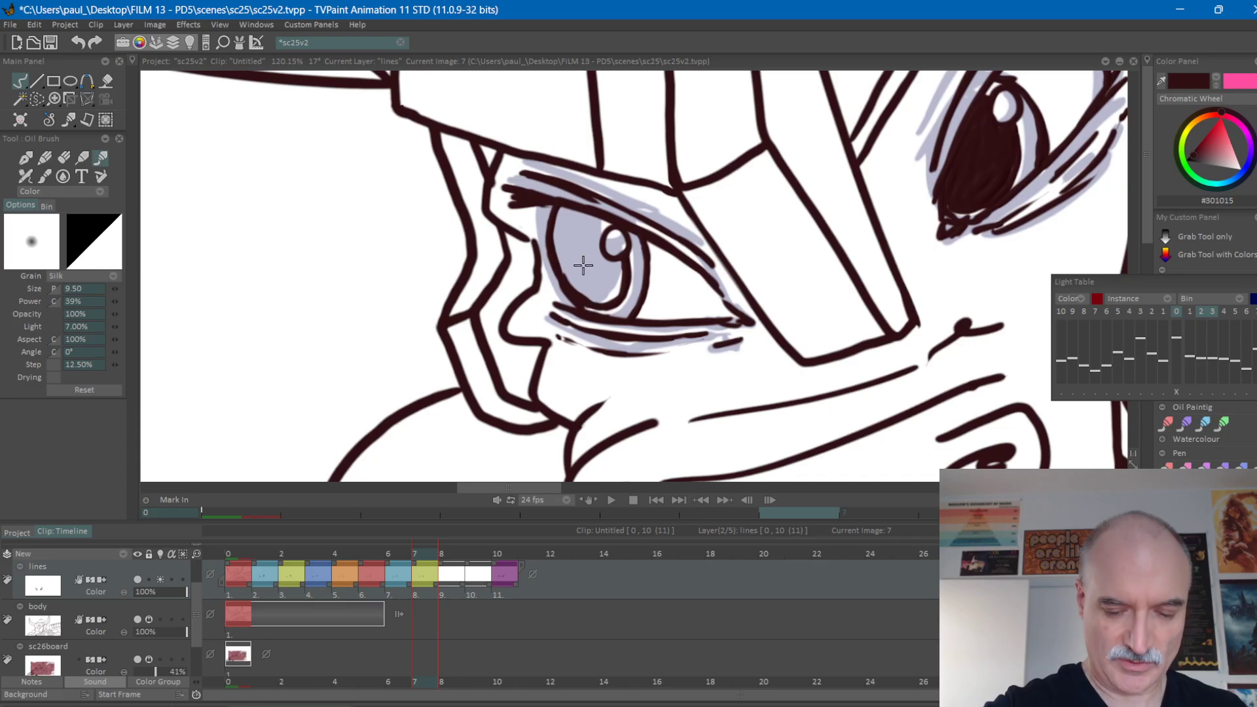
# Fill the left-hand pupil on frame 7 in the dark line colour with the fill's Expand option on, and touch up its inner edge.
pyautogui.press('f')
pyautogui.click(589, 244)
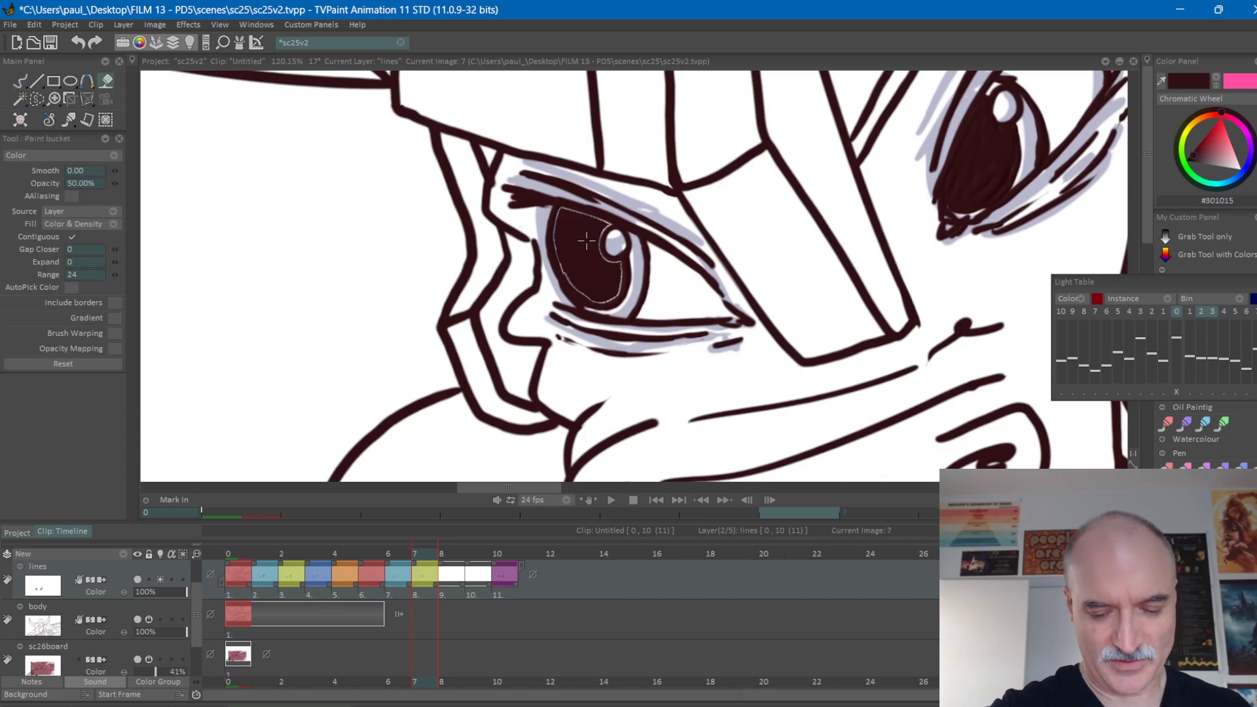
pyautogui.hotkey('ctrl', 'z')
pyautogui.click(117, 262)
pyautogui.click(118, 261)
pyautogui.click(589, 231)
pyautogui.press('b')
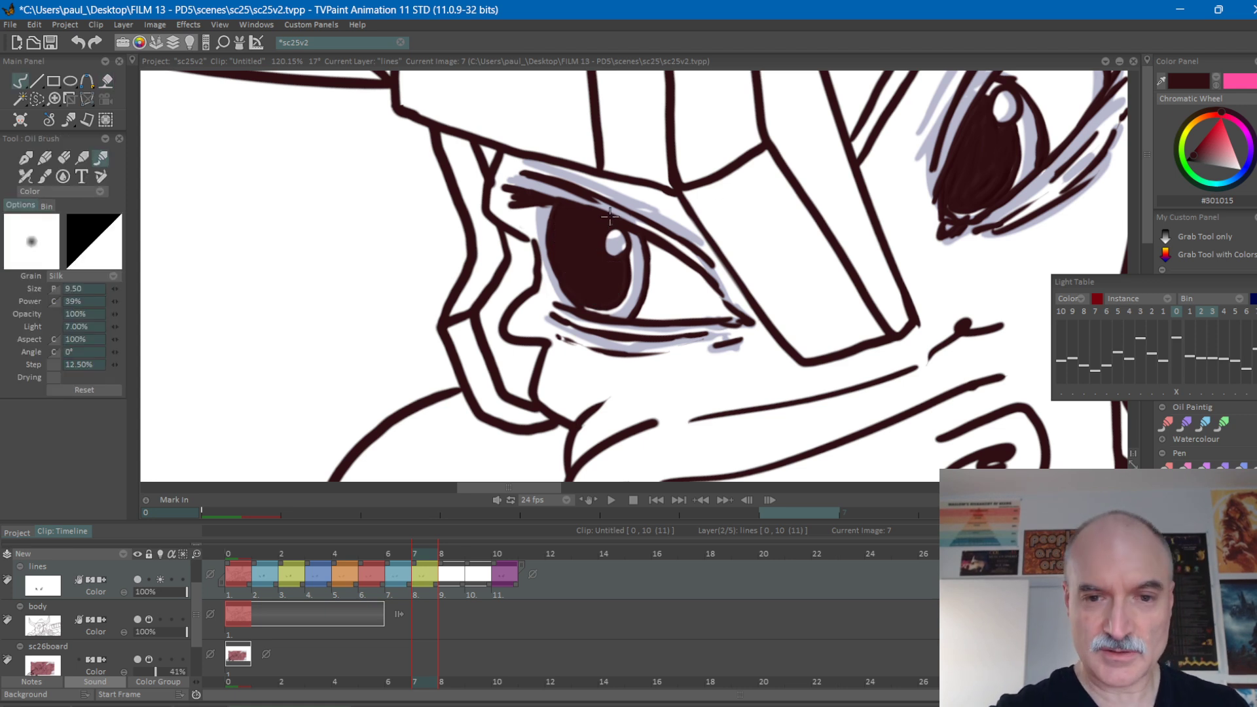
pyautogui.moveTo(627, 241); pyautogui.dragTo(622, 285)
# Flip repeatedly between frames 7 and 10 to check how the filled left-hand pupil moves.
pyautogui.press('Right')
pyautogui.press('Left')
pyautogui.press('Right')
pyautogui.press('Right')
pyautogui.press('Right')
pyautogui.press('Left')
pyautogui.press('Left')
pyautogui.press('Left')
pyautogui.press('Left')
pyautogui.press('Right')
pyautogui.press('Right')
pyautogui.press('Right')
pyautogui.press('Right')
pyautogui.press('Left')
pyautogui.press('Left')
pyautogui.press('Left')
pyautogui.press('Left')
pyautogui.press('Right')
pyautogui.press('Right')
pyautogui.press('Right')
pyautogui.press('Right')
pyautogui.press('Left')
pyautogui.press('Left')
pyautogui.press('Left')
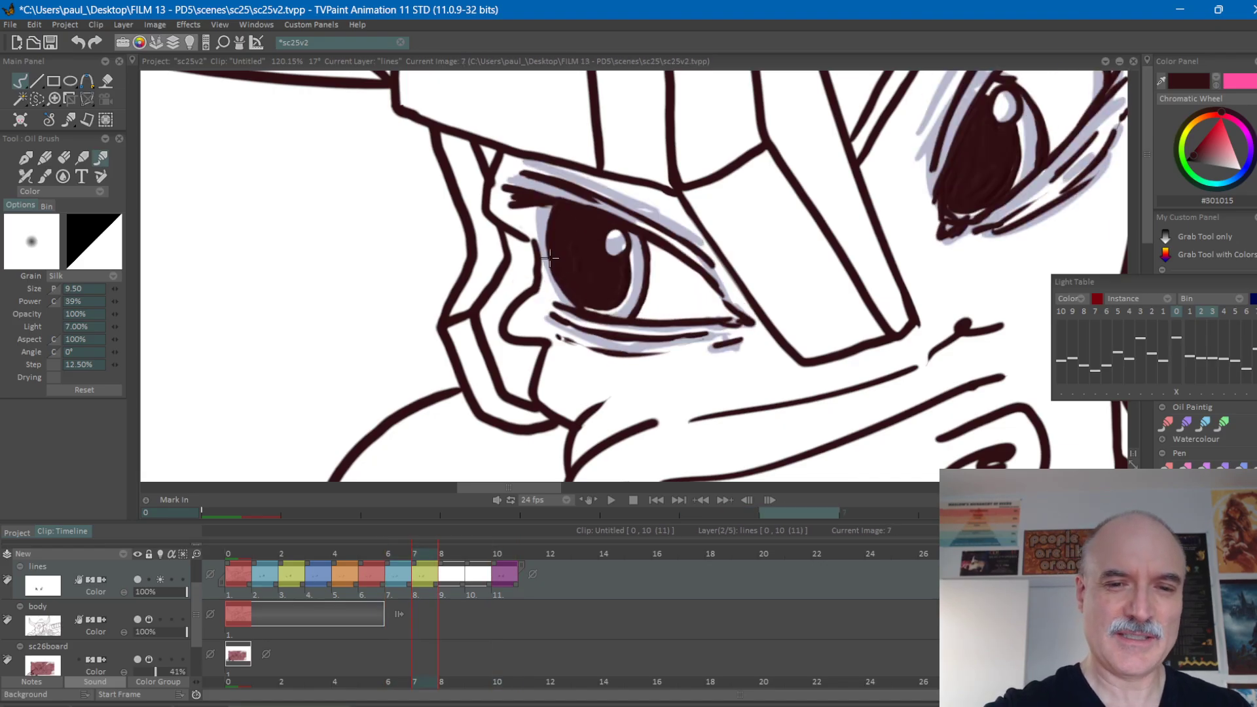
pyautogui.press('Right')
pyautogui.press('Right')
pyautogui.press('Right')
pyautogui.press('Left')
pyautogui.press('Left')
pyautogui.press('Left')
pyautogui.press('Right')
pyautogui.press('Right')
pyautogui.press('Right')
pyautogui.press('Left')
pyautogui.press('Left')
pyautogui.press('Left')
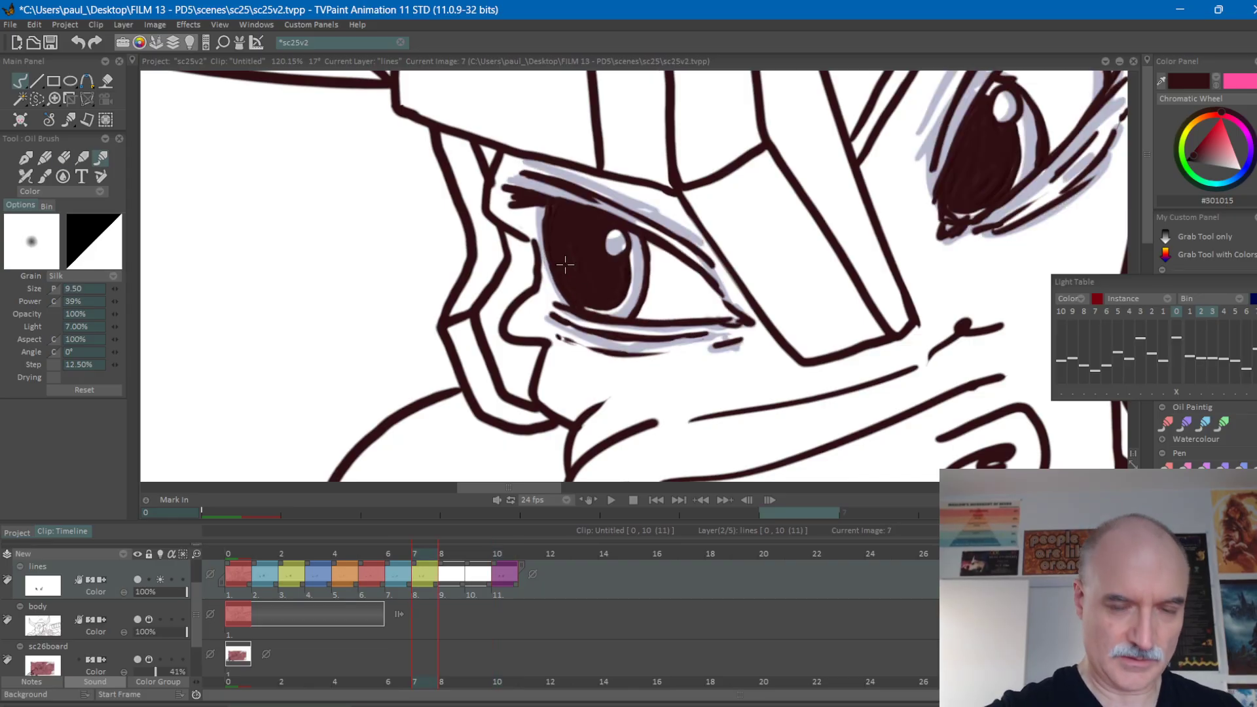
# Clean up the lower contour of the filled left-hand pupil on frame 7 by erasing and repainting its edge.
pyautogui.press('e')
pyautogui.moveTo(566, 290); pyautogui.dragTo(612, 309)
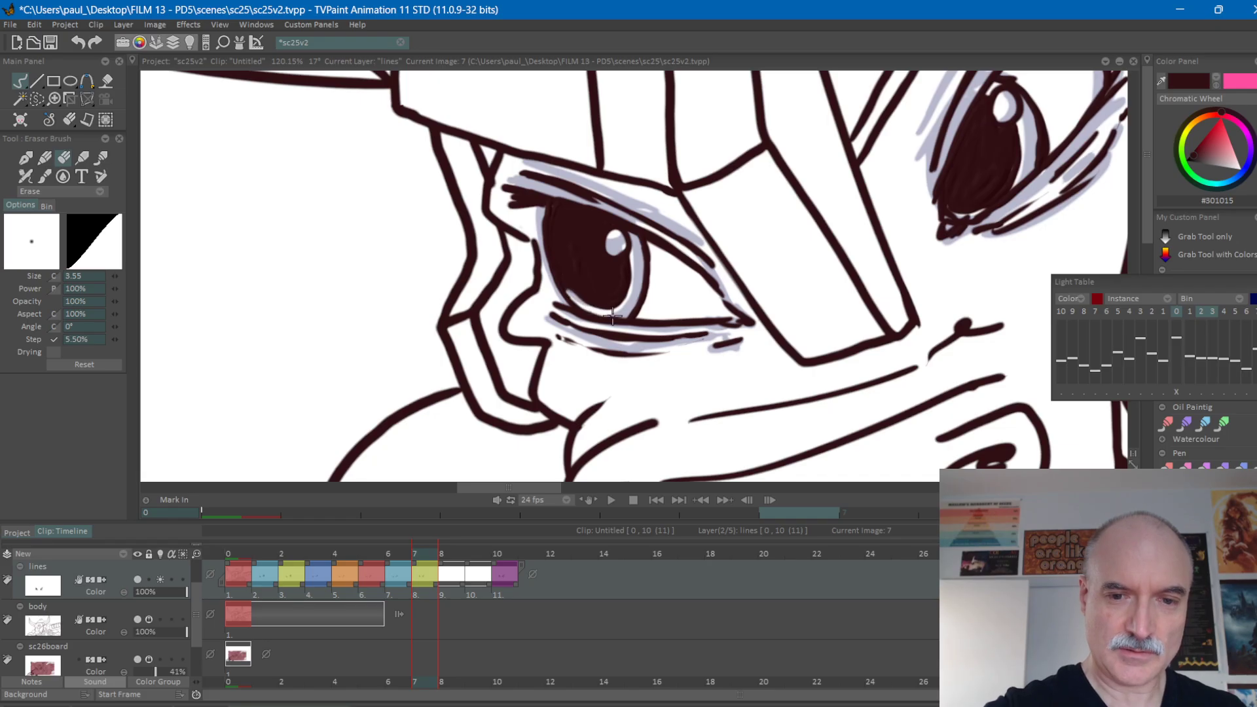
pyautogui.press('e')
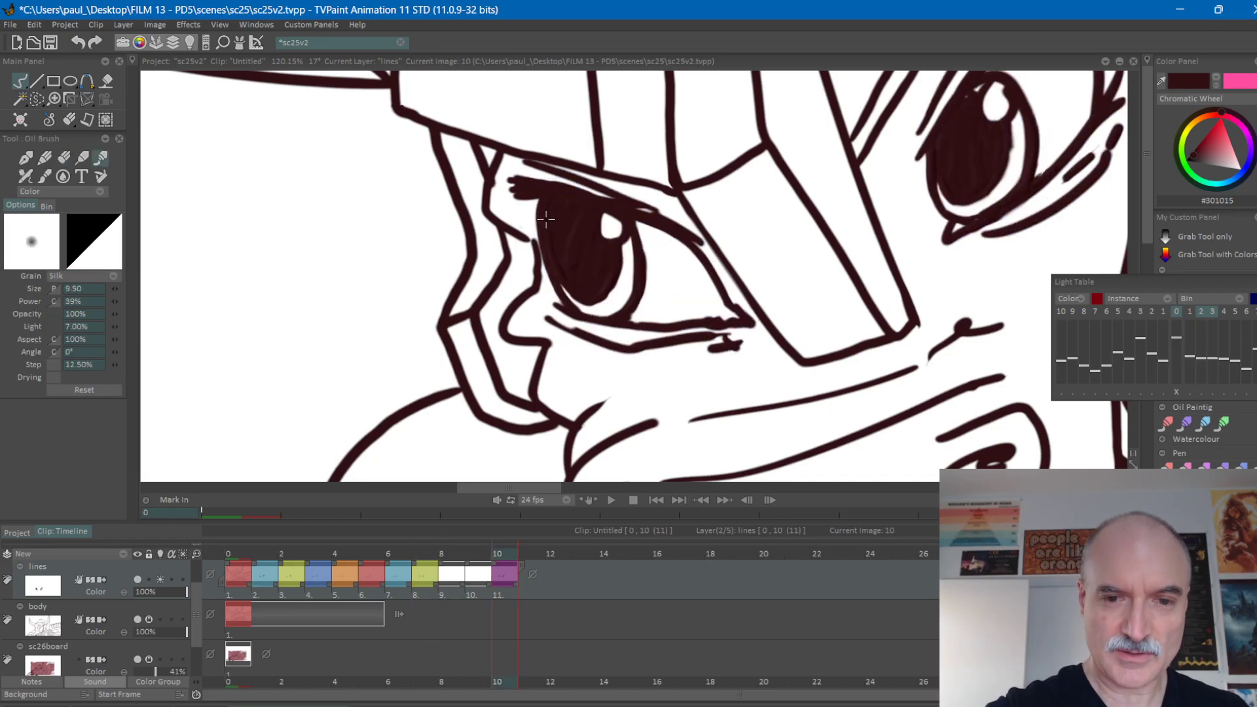
pyautogui.moveTo(566, 283); pyautogui.dragTo(579, 301)
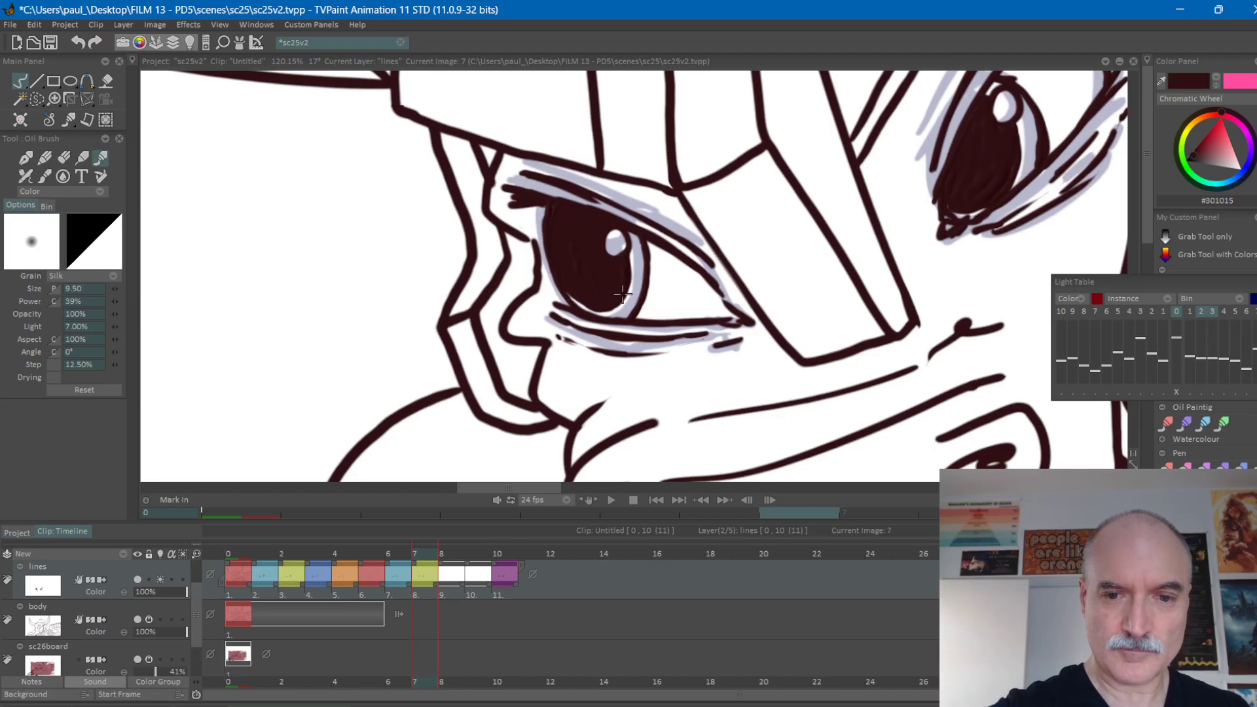
# Flip between frames 7 and 10 to check the left-hand pupil's cleaned-up lower contour.
pyautogui.press('Right')
pyautogui.press('Right')
pyautogui.press('Right')
pyautogui.press('Left')
pyautogui.press('Left')
pyautogui.press('Left')
pyautogui.press('Right')
pyautogui.press('Right')
pyautogui.press('Right')
pyautogui.press('Left')
pyautogui.press('Left')
pyautogui.press('Left')
pyautogui.press('Right')
pyautogui.press('Right')
pyautogui.press('Right')
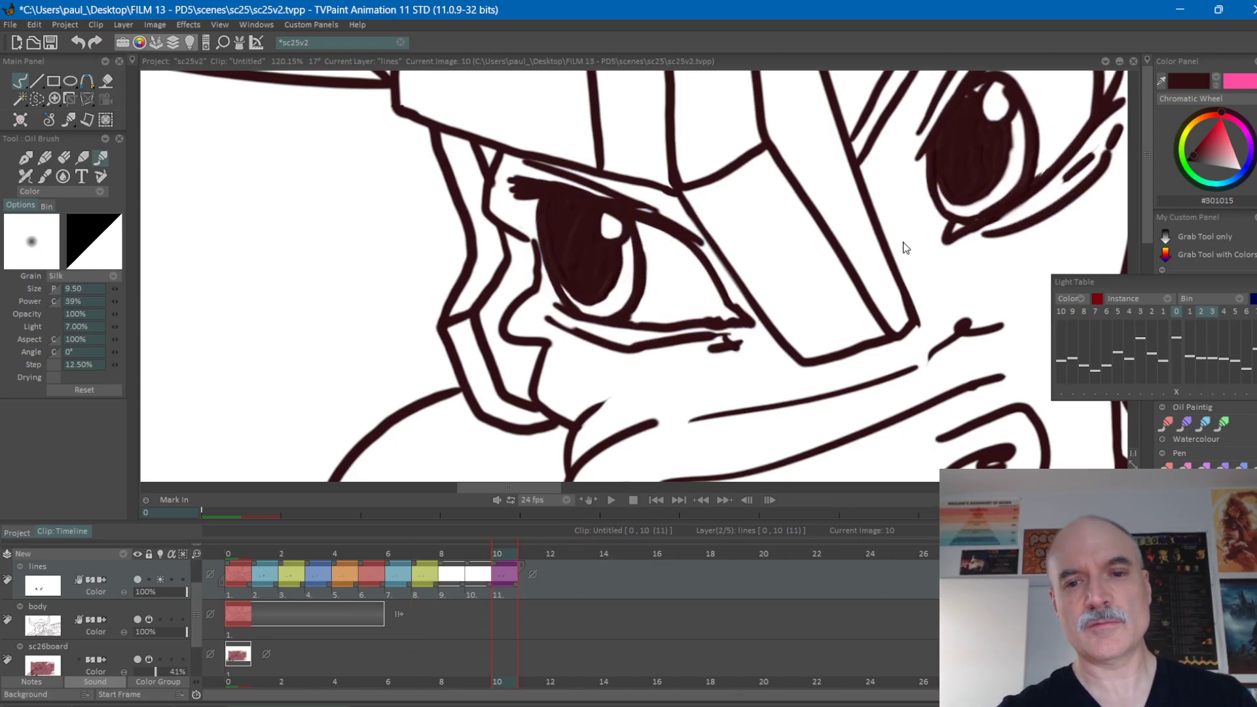
pyautogui.press('Left')
pyautogui.press('Left')
pyautogui.press('Left')
# Thicken the left-hand iris's edge outward toward the nose on frame 7, comparing it with frame 10.
pyautogui.moveTo(633, 315); pyautogui.dragTo(652, 273)
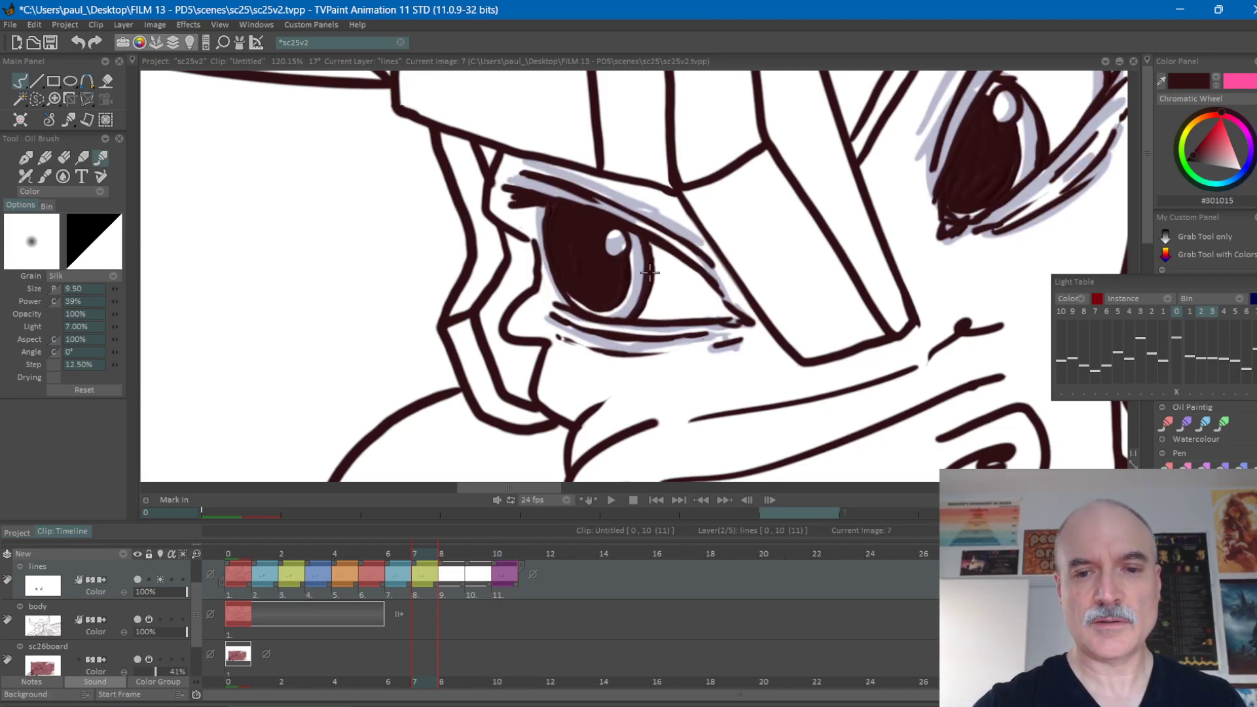
pyautogui.press('Left')
pyautogui.press('Right')
pyautogui.press('Right')
pyautogui.press('Right')
pyautogui.press('Right')
pyautogui.press('Left')
pyautogui.press('Left')
pyautogui.press('Left')
pyautogui.press('Left')
pyautogui.press('Right')
pyautogui.press('Right')
pyautogui.press('Right')
pyautogui.press('Right')
pyautogui.press('Left')
pyautogui.press('Left')
pyautogui.press('Left')
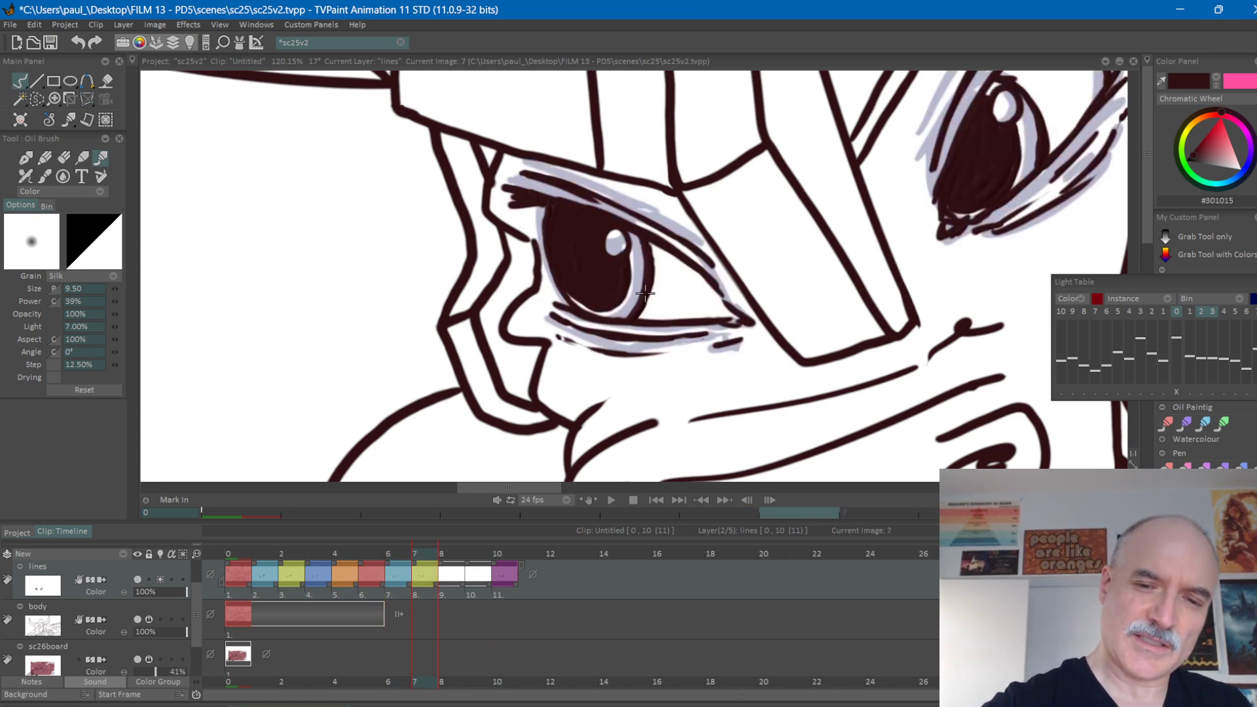
pyautogui.press('Right')
pyautogui.press('Right')
pyautogui.press('Right')
pyautogui.press('Left')
pyautogui.press('Left')
pyautogui.press('Left')
pyautogui.press('Right')
pyautogui.press('Right')
pyautogui.press('Right')
pyautogui.press('Left')
pyautogui.press('Left')
pyautogui.press('Left')
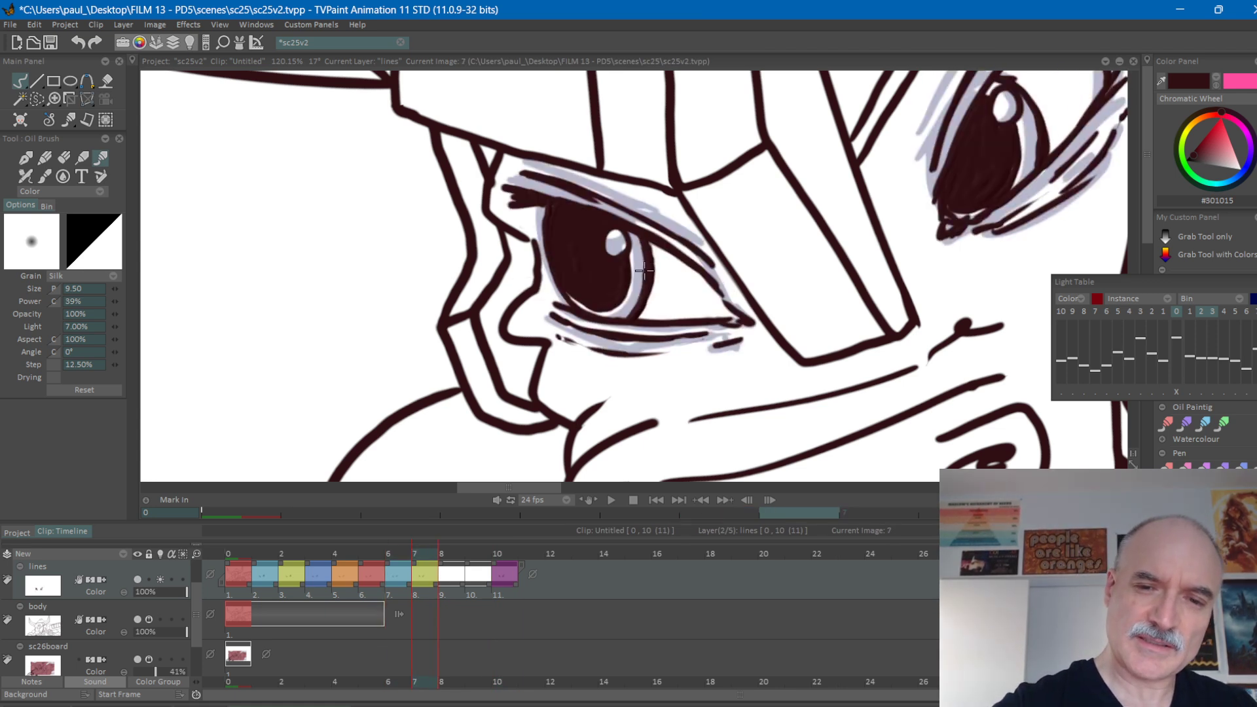
# Trim the thickened edge of the left-hand iris on frame 7 and check its movement against frame 10.
pyautogui.press('e')
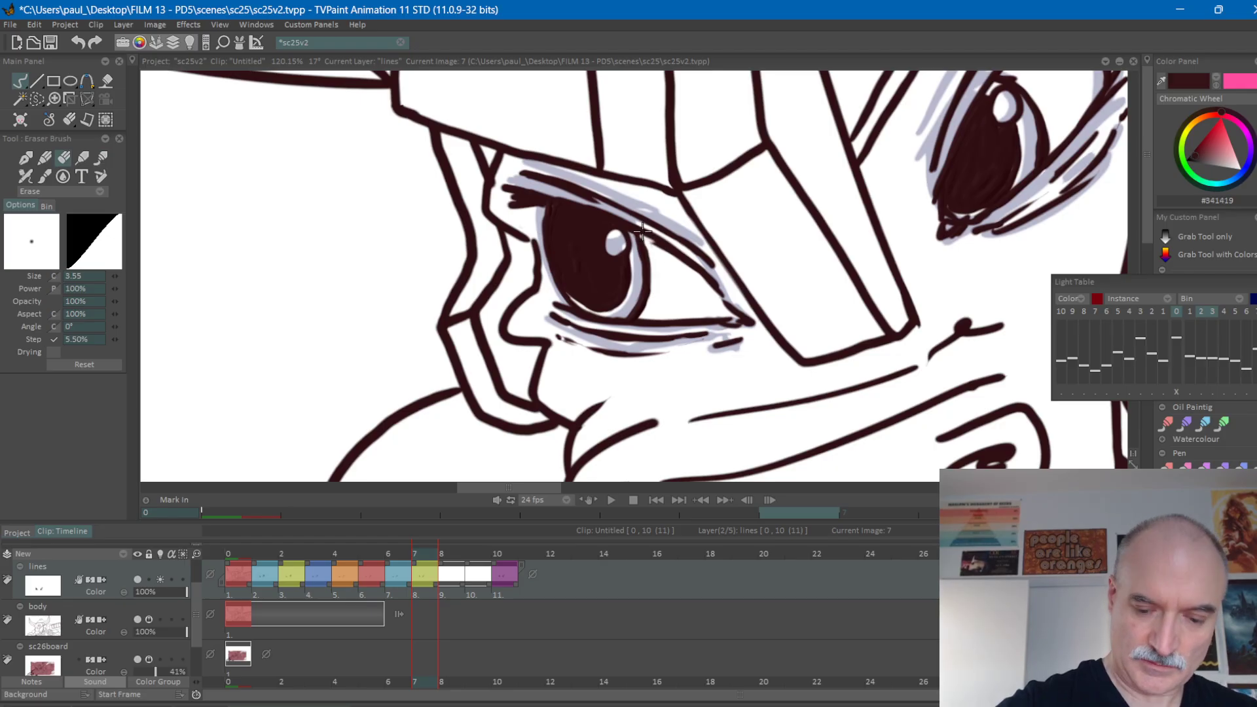
pyautogui.press('e')
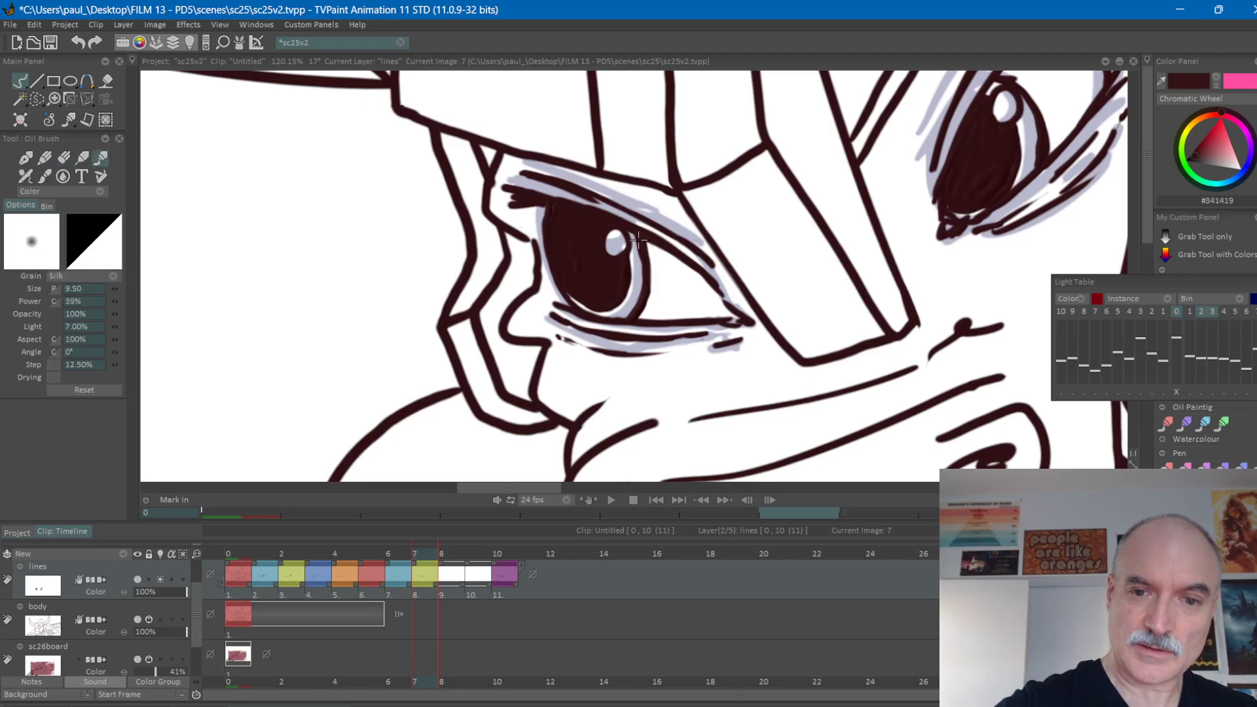
pyautogui.press('Right')
pyautogui.press('Right')
pyautogui.press('Right')
pyautogui.press('Left')
pyautogui.press('Left')
pyautogui.press('Left')
pyautogui.press('Right')
pyautogui.press('Right')
pyautogui.press('Right')
pyautogui.press('Left')
pyautogui.press('Left')
pyautogui.press('Left')
pyautogui.press('Right')
pyautogui.press('Right')
pyautogui.press('Right')
pyautogui.press('Left')
pyautogui.press('Left')
pyautogui.press('Left')
# Erase a little of the left-hand pupil's nose-side edge on frame 7 and restroke the iris outline beside it.
pyautogui.press('e')
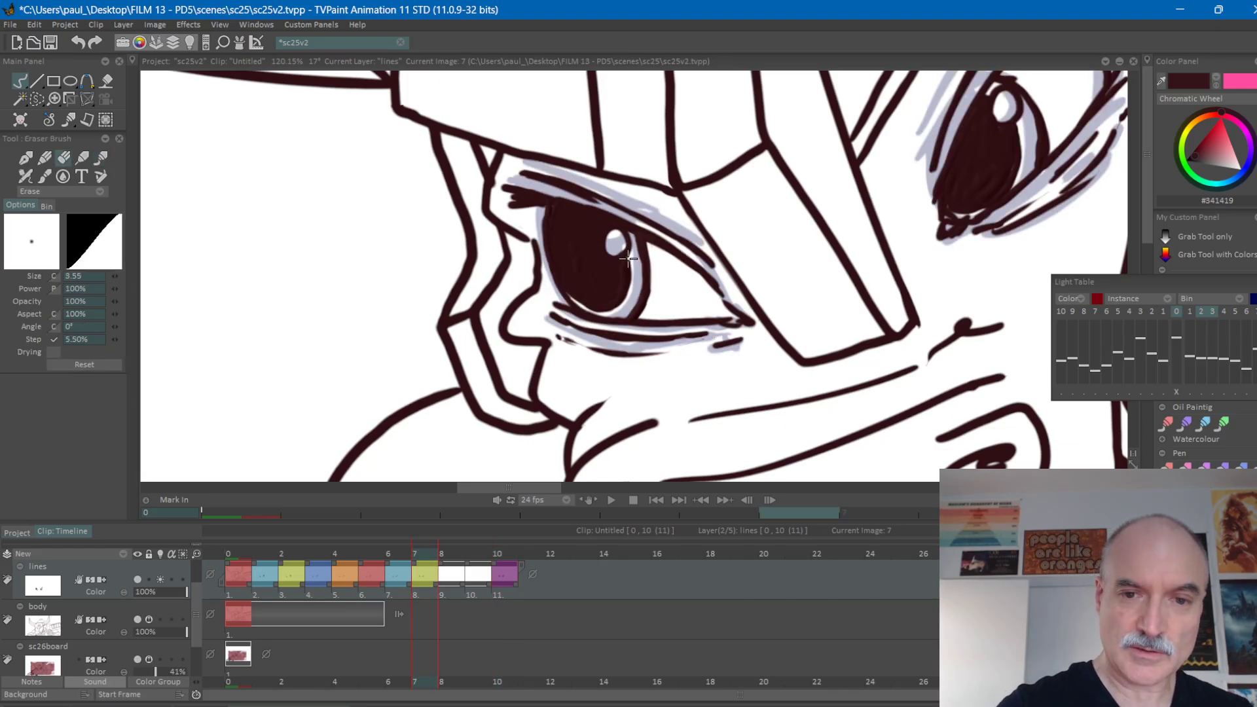
pyautogui.moveTo(629, 272)
pyautogui.mouseDown()
pyautogui.moveTo(634, 288)
pyautogui.moveTo(629, 258)
pyautogui.moveTo(627, 298)
pyautogui.mouseUp()
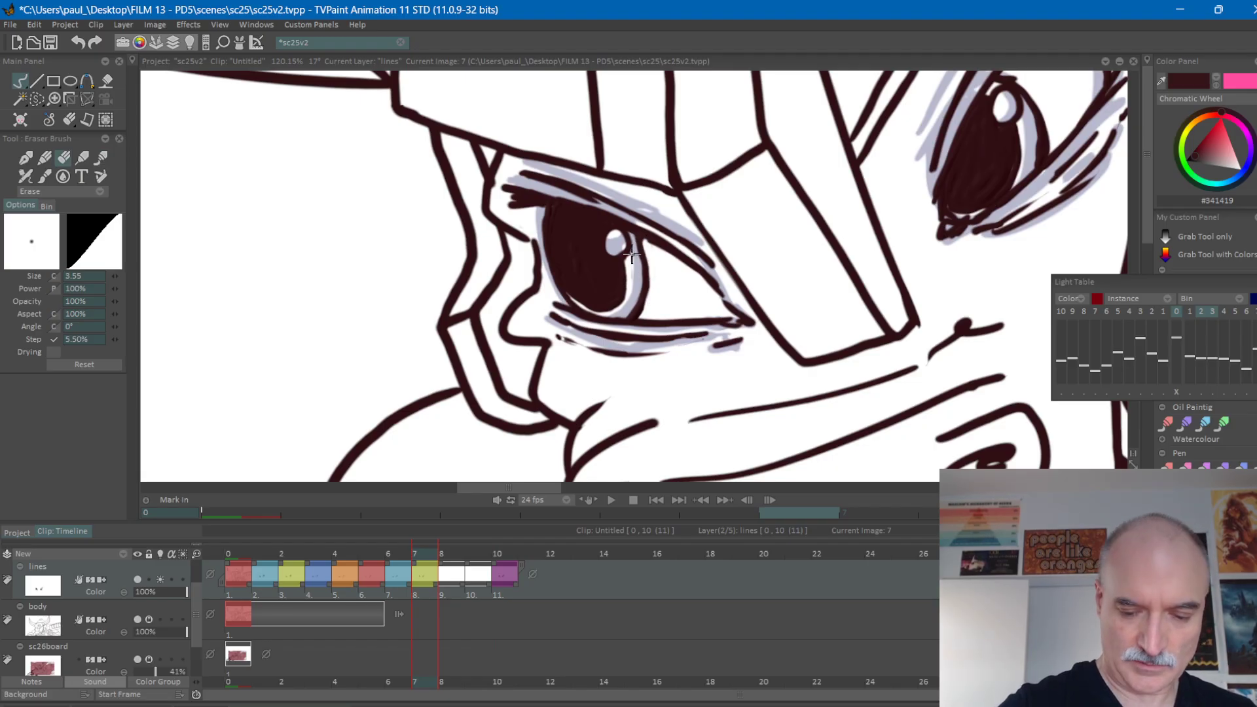
pyautogui.press('n')
pyautogui.moveTo(640, 281)
pyautogui.mouseDown()
pyautogui.moveTo(630, 234)
pyautogui.moveTo(636, 312)
pyautogui.mouseUp()
pyautogui.moveTo(638, 235); pyautogui.dragTo(643, 240)
# Flip between frames 7 and 10 to check the restroked left-hand iris outline.
pyautogui.press('Right')
pyautogui.press('Right')
pyautogui.press('Right')
pyautogui.press('Left')
pyautogui.press('Left')
pyautogui.press('Left')
pyautogui.press('Right')
pyautogui.press('Right')
pyautogui.press('Right')
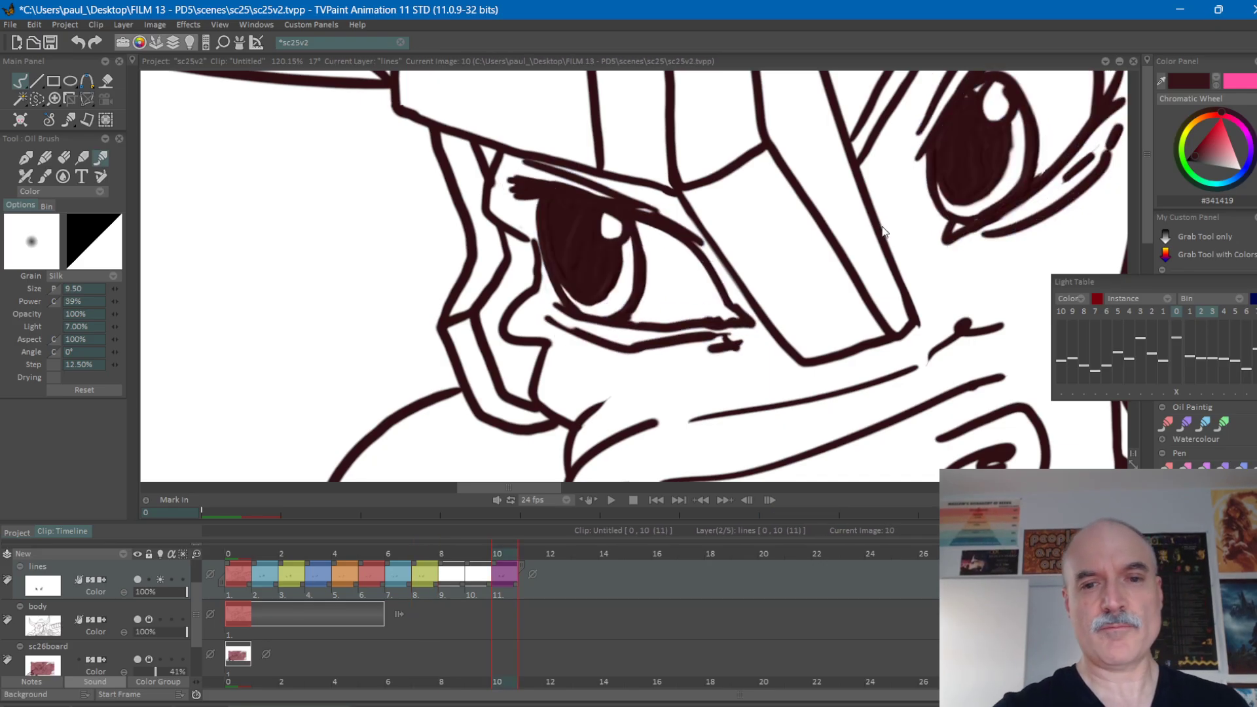
# Flip back and forth through the blink frames to check how both eyes close and reopen on the whole face.
pyautogui.moveTo(962, 282); pyautogui.dragTo(803, 373)
pyautogui.press('Left')
pyautogui.press('Left')
pyautogui.press('Left')
pyautogui.press('Left')
pyautogui.press('Right')
pyautogui.press('Right')
pyautogui.press('Right')
pyautogui.press('Right')
pyautogui.press('Left')
pyautogui.press('Left')
pyautogui.press('Left')
pyautogui.press('Left')
pyautogui.press('Right')
pyautogui.press('Right')
pyautogui.press('Right')
pyautogui.press('Right')
pyautogui.press('Left')
pyautogui.press('Left')
pyautogui.press('Left')
pyautogui.press('Left')
pyautogui.press('Right')
pyautogui.press('Right')
pyautogui.press('Right')
pyautogui.press('Right')
pyautogui.press('Left')
pyautogui.press('Left')
pyautogui.press('Left')
pyautogui.press('Left')
pyautogui.press('Right')
pyautogui.press('Right')
pyautogui.press('Right')
pyautogui.press('Right')
pyautogui.press('Left')
pyautogui.press('Left')
pyautogui.press('Left')
pyautogui.press('Left')
pyautogui.press('Right')
pyautogui.press('Right')
pyautogui.press('Right')
pyautogui.press('Right')
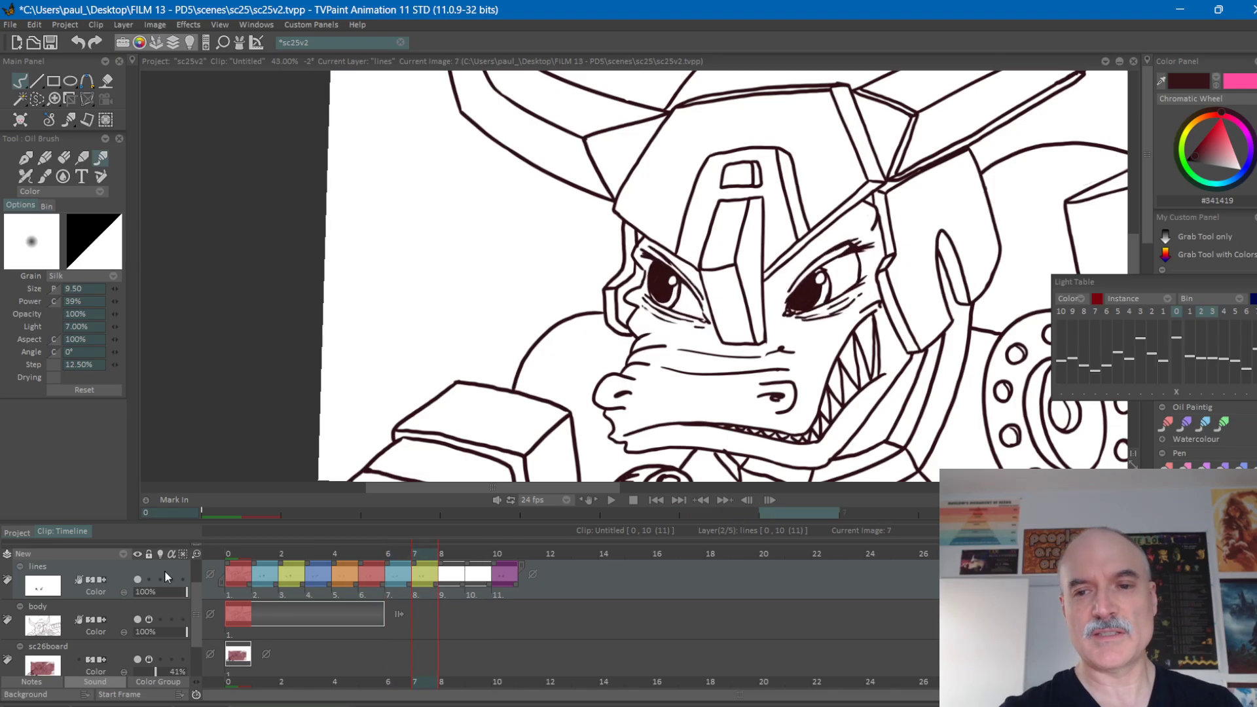
pyautogui.press('Left')
pyautogui.press('Left')
pyautogui.press('Left')
pyautogui.press('Left')
pyautogui.press('Right')
pyautogui.press('Right')
pyautogui.press('Right')
pyautogui.press('Right')
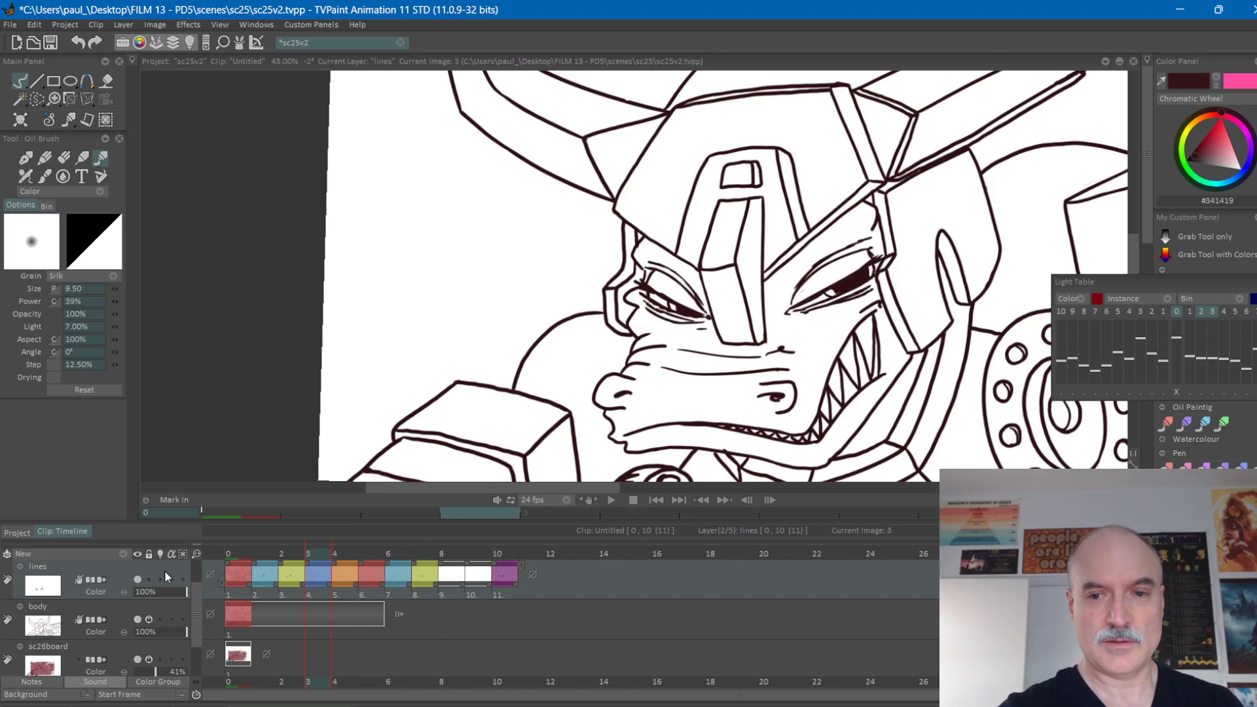
pyautogui.press('Left')
pyautogui.press('Left')
pyautogui.press('Right')
pyautogui.press('Right')
pyautogui.press('Left')
pyautogui.press('Left')
pyautogui.press('Right')
pyautogui.press('Right')
pyautogui.press('Left')
pyautogui.press('Right')
pyautogui.press('Left')
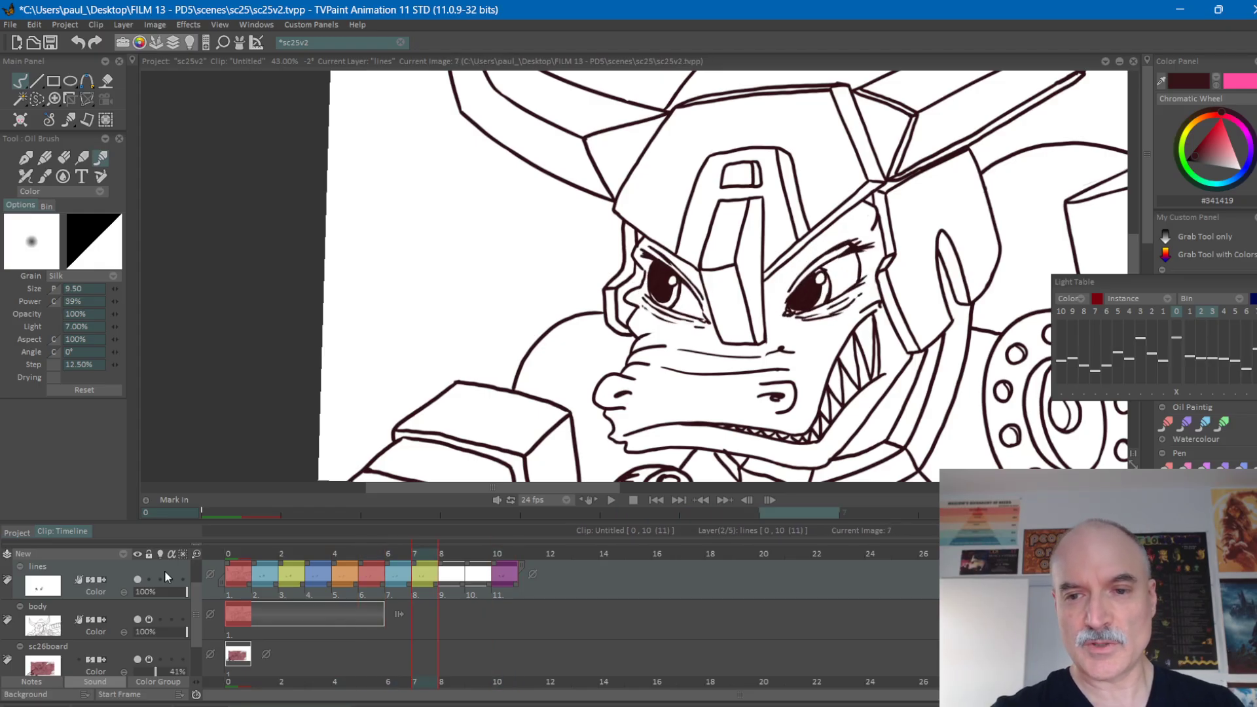
pyautogui.press('Right')
pyautogui.press('Left')
# Remove one blank in-between by starting the final open-eyes drawing at frame 9, leaving frame 8 as the only empty one.
pyautogui.click(452, 555)
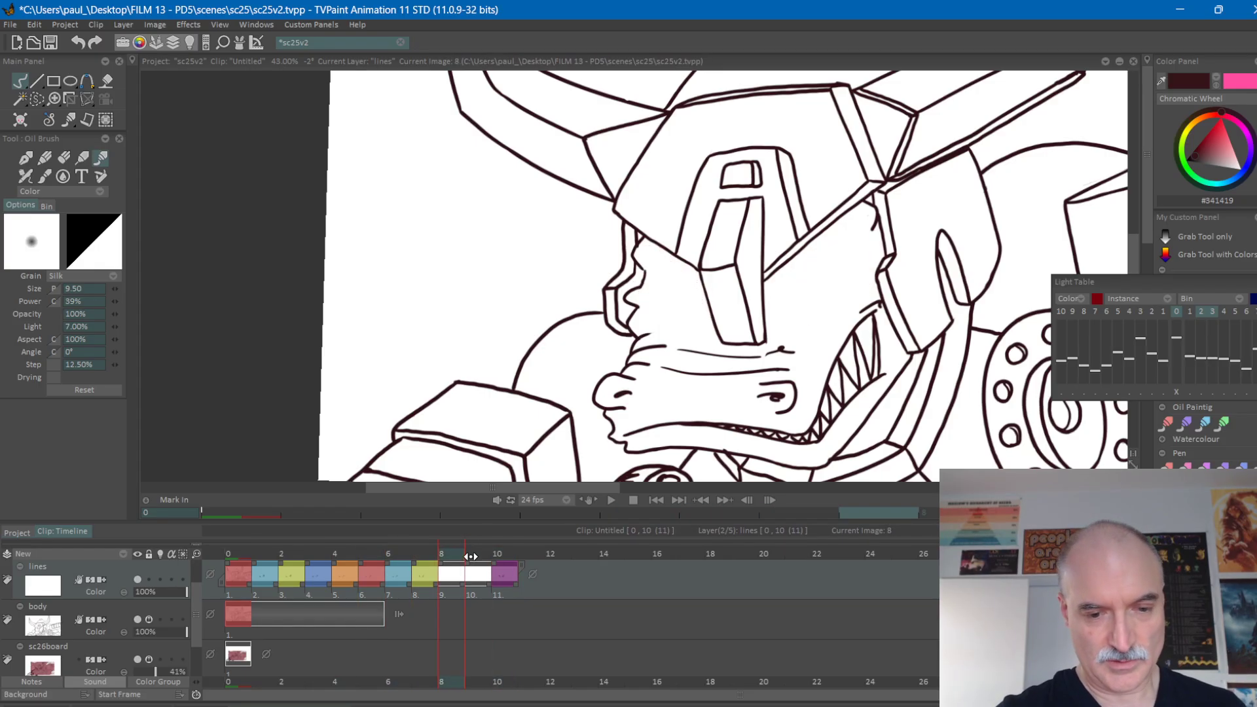
pyautogui.moveTo(492, 563); pyautogui.dragTo(470, 563)
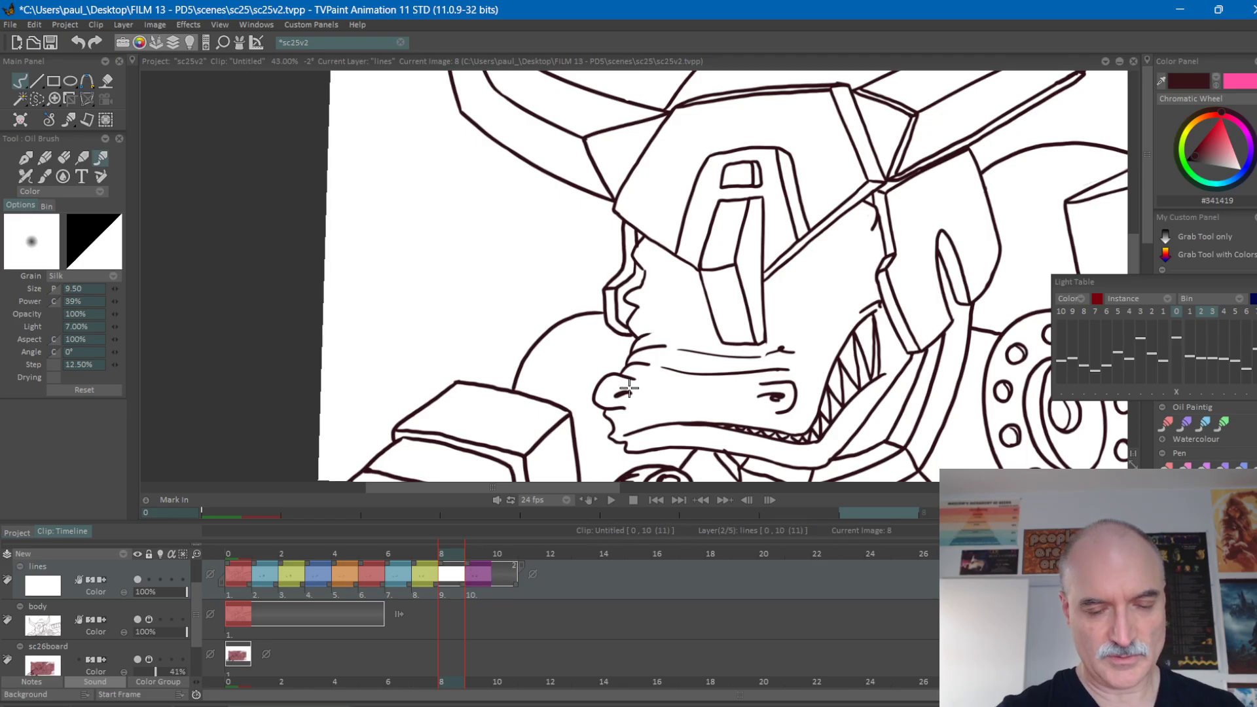
# Show the drawings directly before and after frame 8 through the lines layer's light table and save the project.
pyautogui.scroll(4, 628, 388)
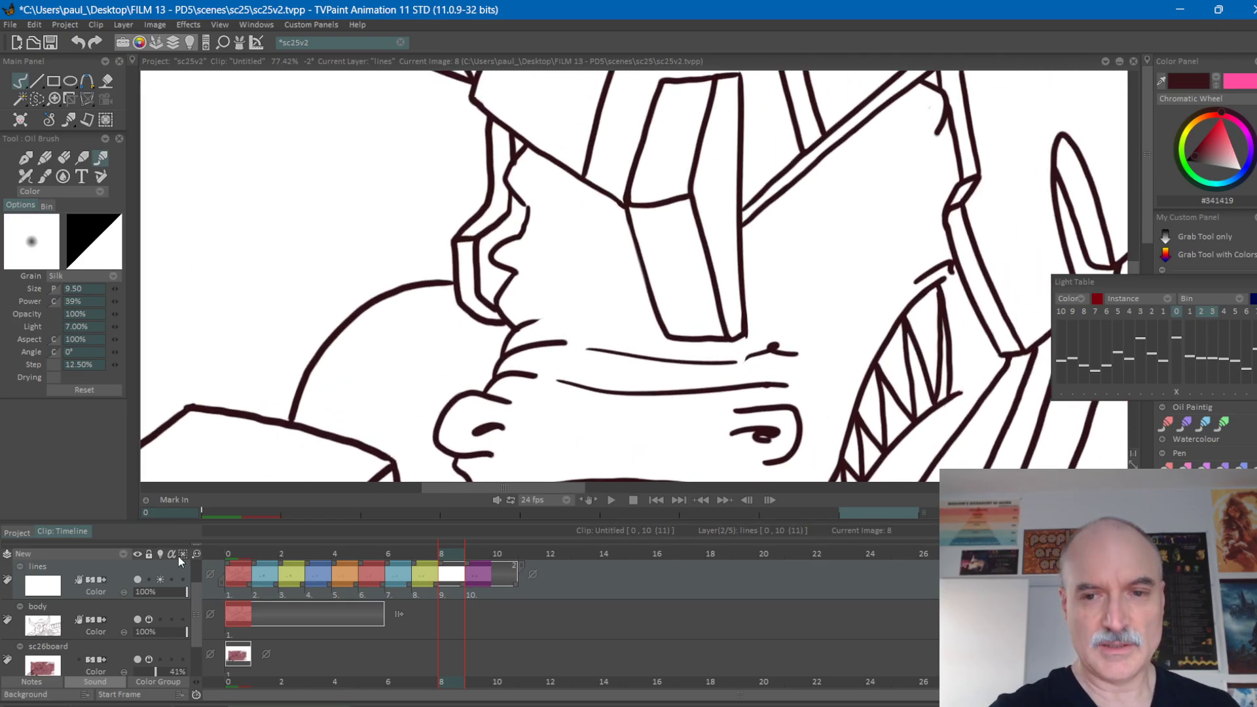
pyautogui.scroll(1, 780, 313)
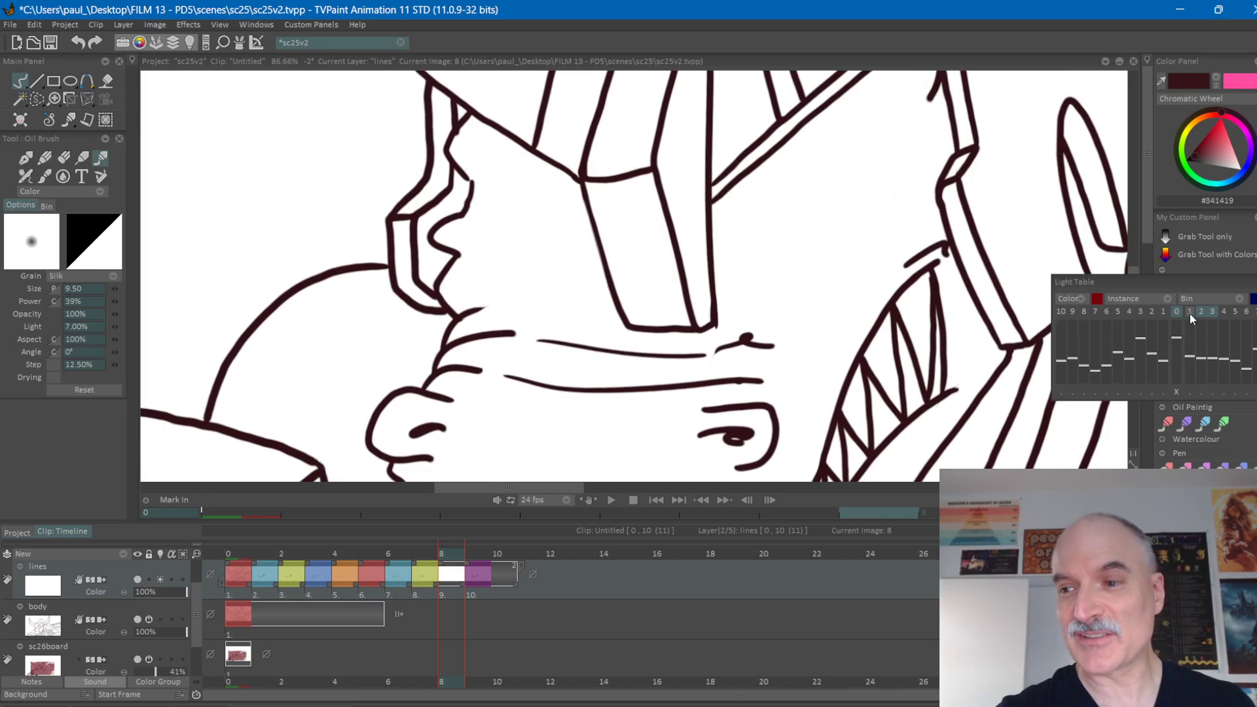
pyautogui.click(1190, 313)
pyautogui.click(1163, 312)
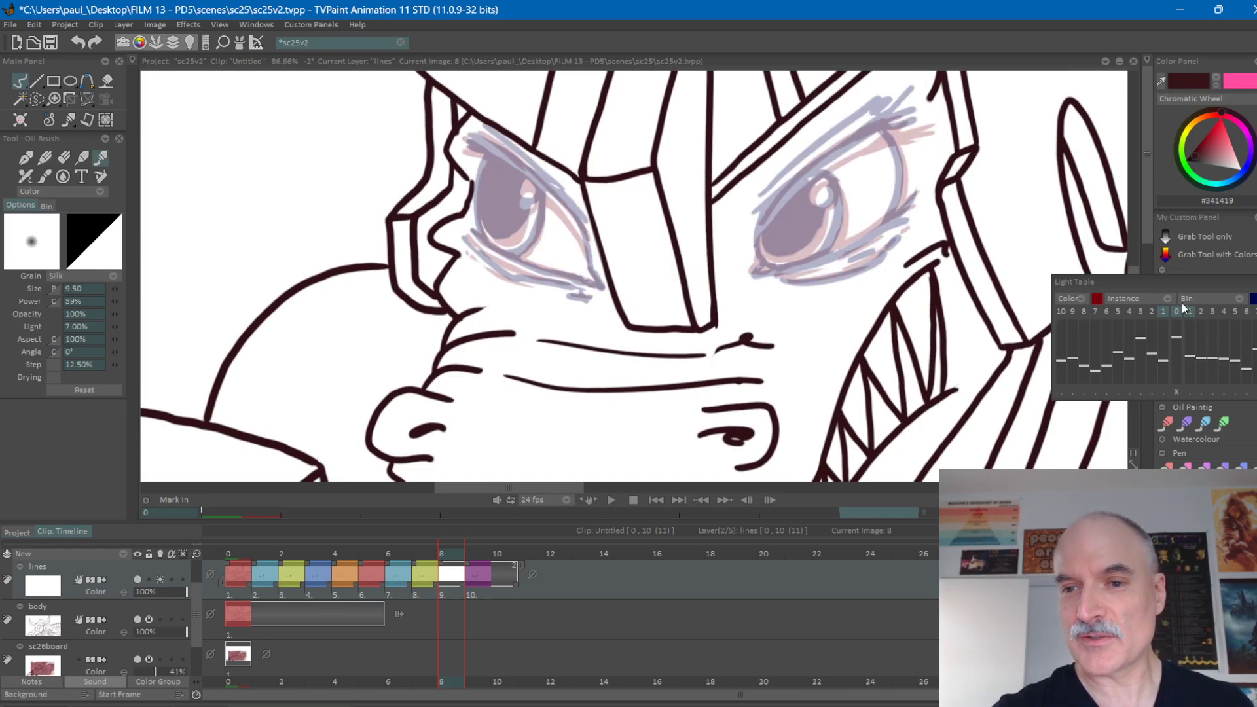
pyautogui.scroll(1, 863, 280)
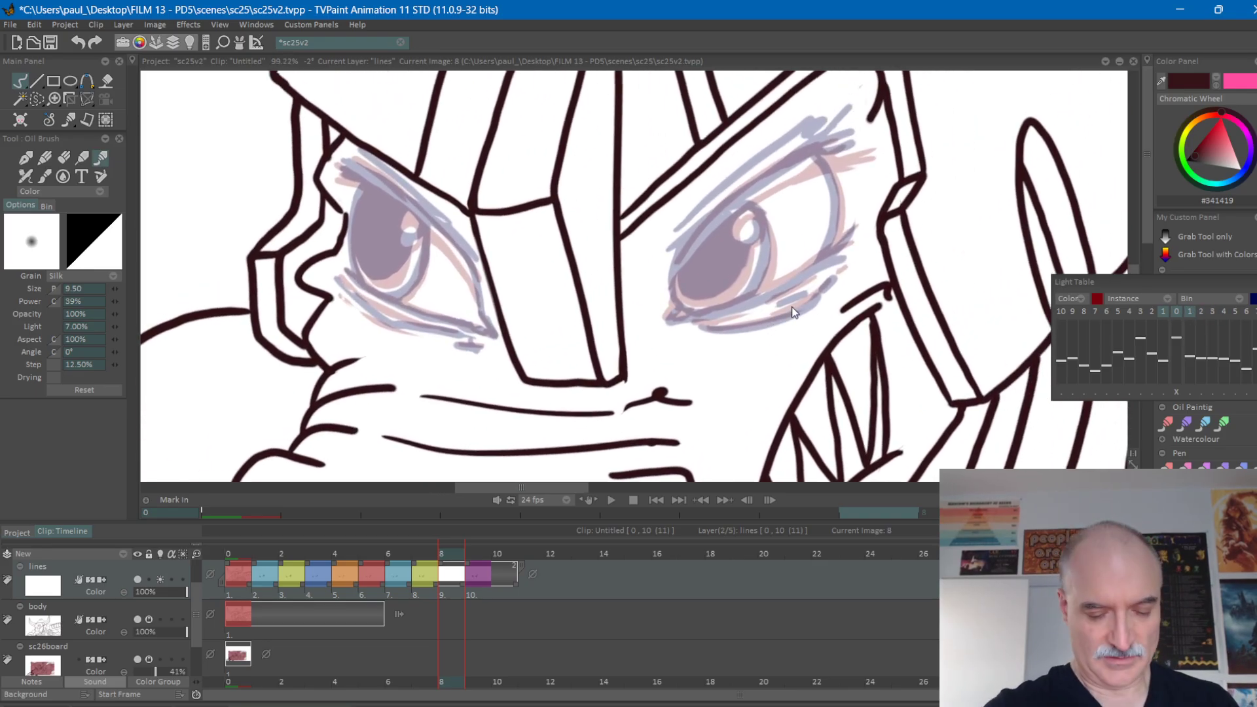
pyautogui.hotkey('ctrl', 's')
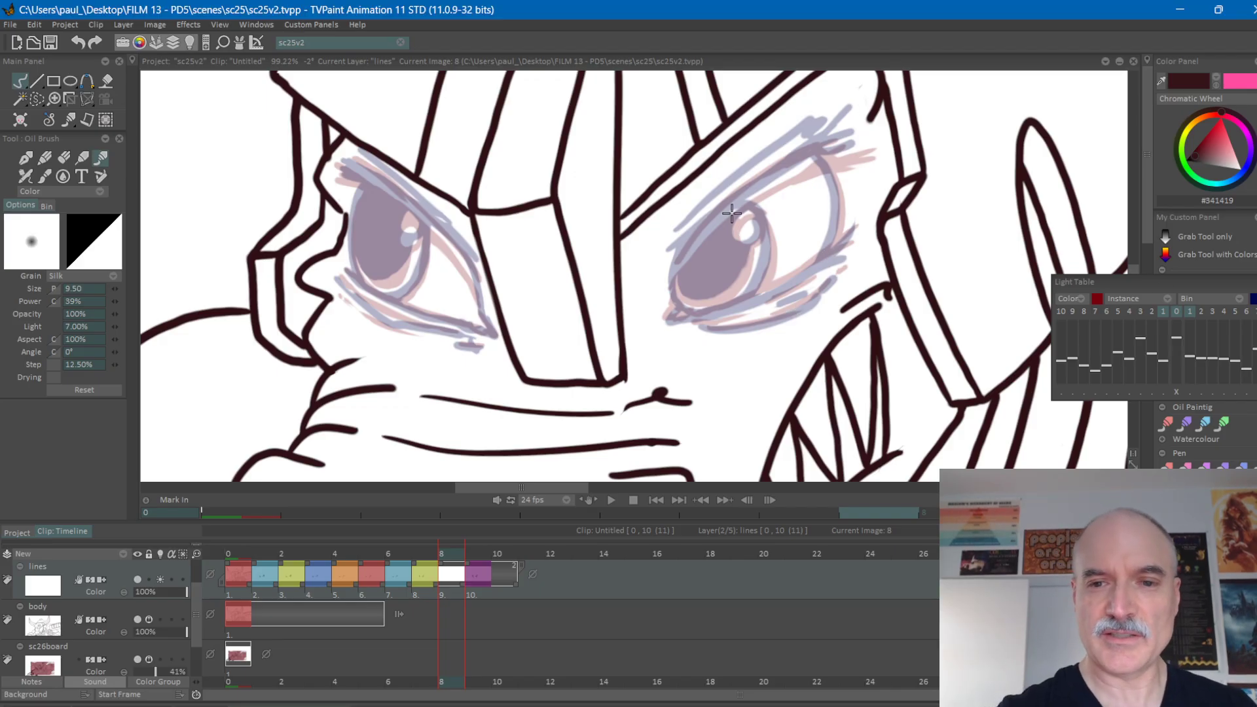
# Draw the right-hand eye's upper lid with lashes, outer edge and lower lid on frame 8, between the two ghosted drawings.
pyautogui.moveTo(684, 236); pyautogui.dragTo(816, 126)
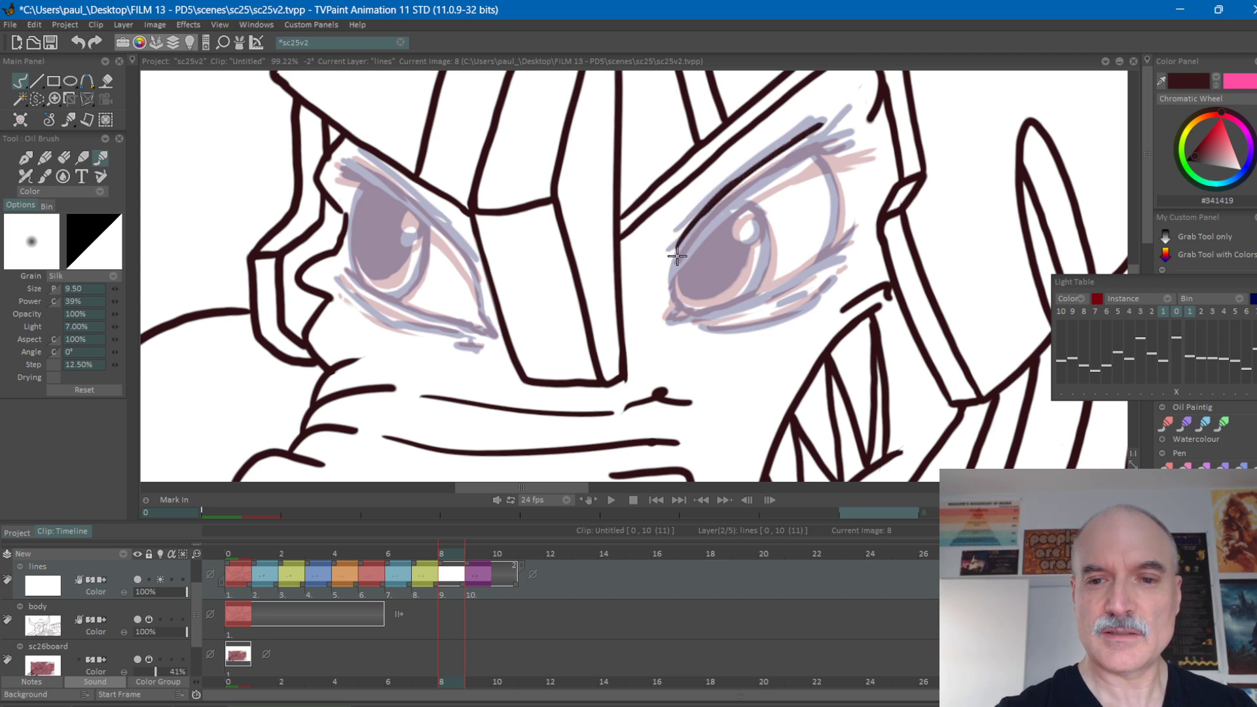
pyautogui.moveTo(671, 263)
pyautogui.mouseDown()
pyautogui.moveTo(852, 122)
pyautogui.moveTo(833, 144)
pyautogui.moveTo(860, 142)
pyautogui.mouseUp()
pyautogui.moveTo(779, 167)
pyautogui.mouseDown()
pyautogui.moveTo(845, 138)
pyautogui.moveTo(828, 171)
pyautogui.moveTo(832, 250)
pyautogui.mouseUp()
pyautogui.moveTo(683, 314)
pyautogui.mouseDown()
pyautogui.moveTo(782, 282)
pyautogui.moveTo(750, 298)
pyautogui.moveTo(822, 256)
pyautogui.mouseUp()
pyautogui.moveTo(772, 291); pyautogui.dragTo(854, 231)
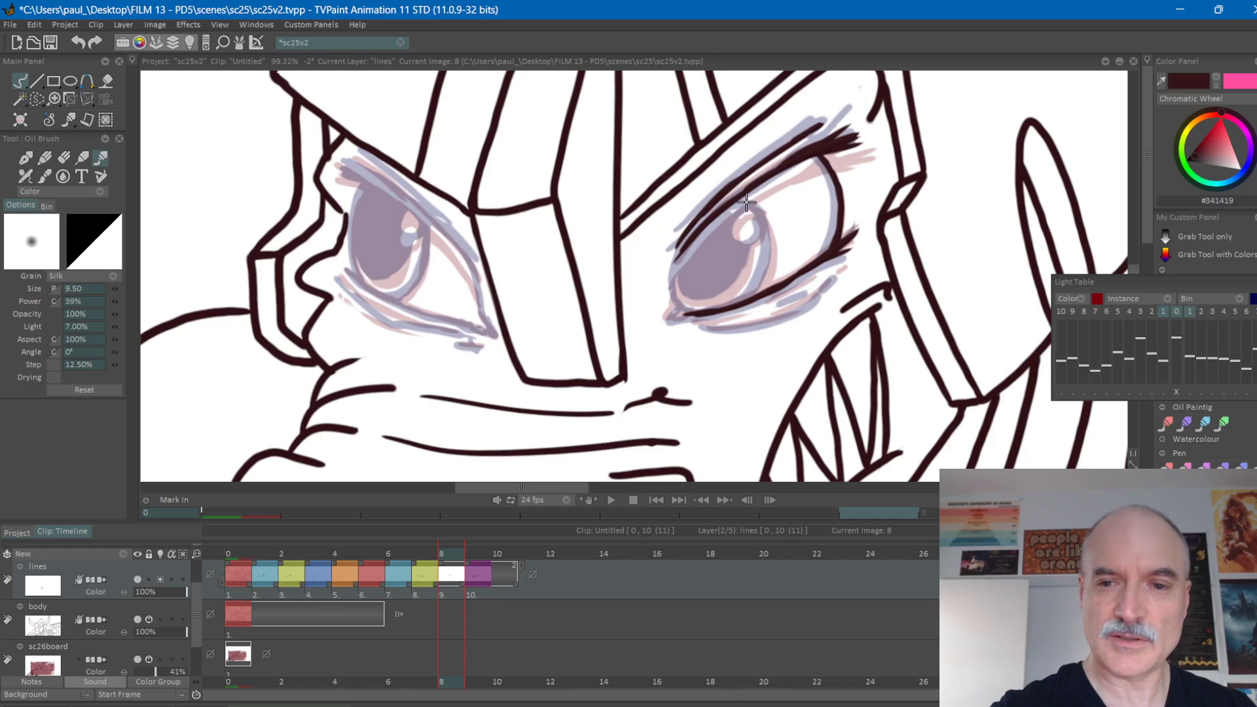
# Flip between frames 7, 8 and 9 to check the right-hand eye's new lid lines.
pyautogui.press('Left')
pyautogui.press('Right')
pyautogui.press('Left')
pyautogui.press('Right')
pyautogui.press('Left')
pyautogui.press('Right')
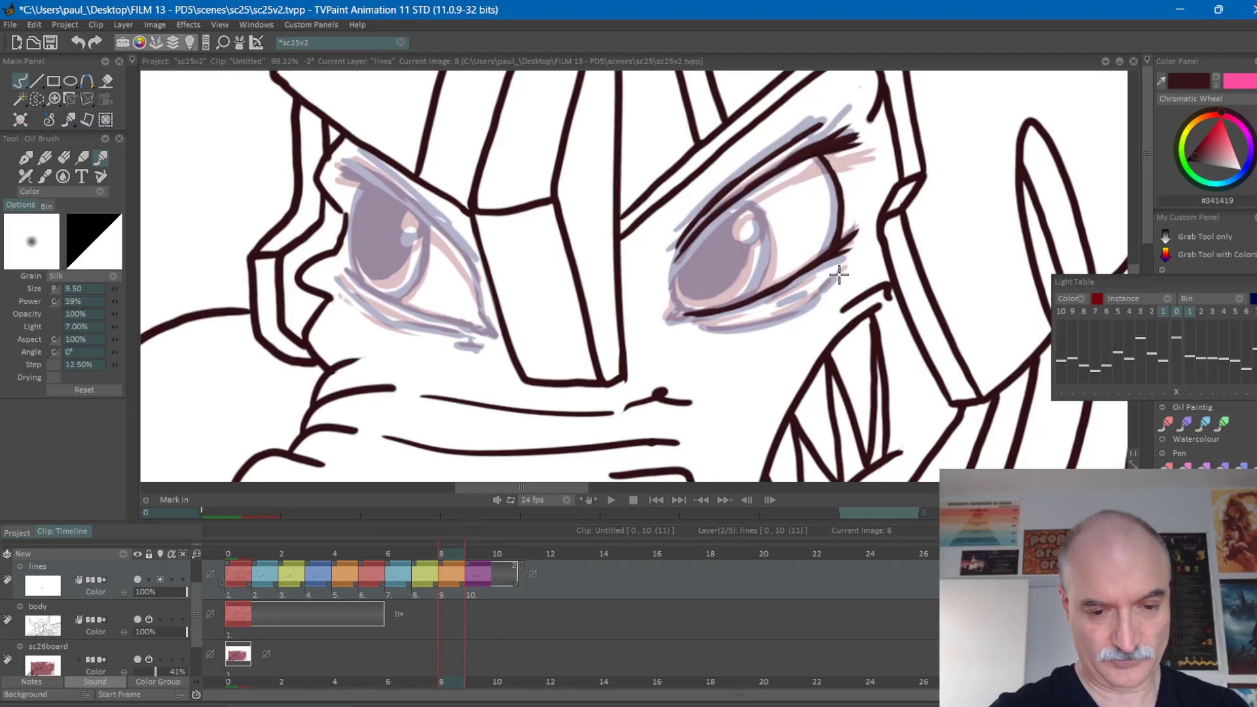
pyautogui.press('Left')
pyautogui.press('Right')
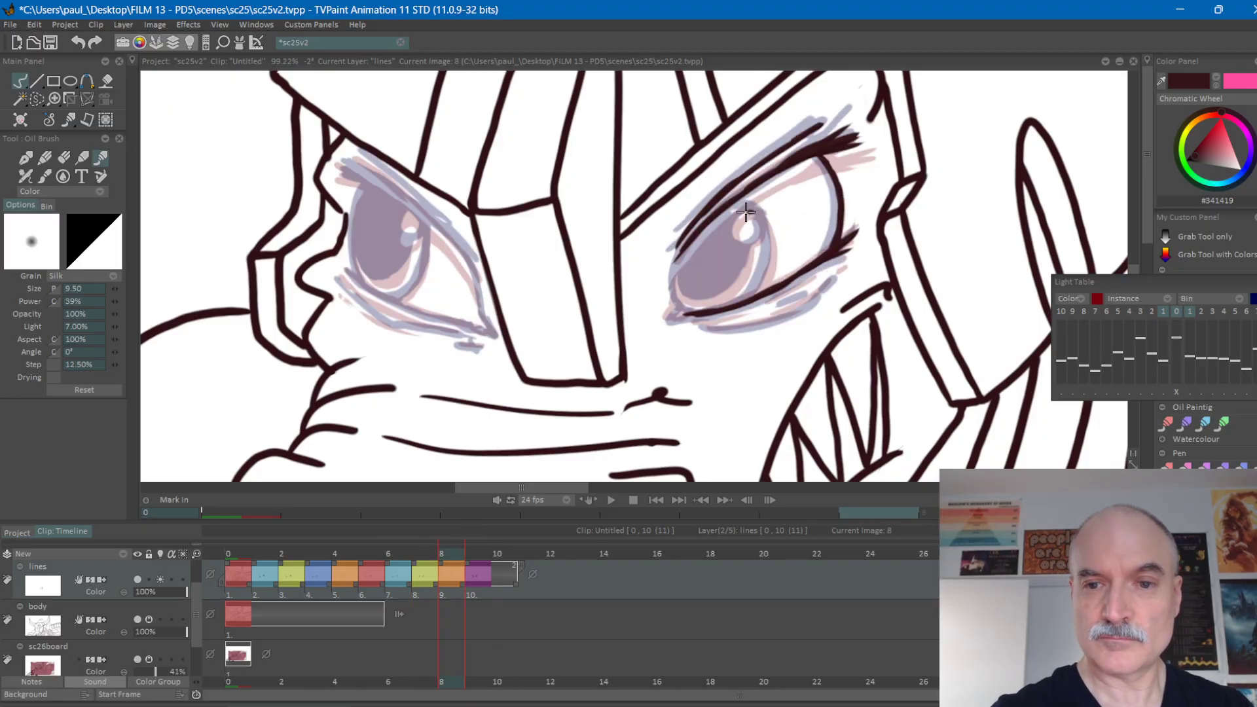
pyautogui.press('Right')
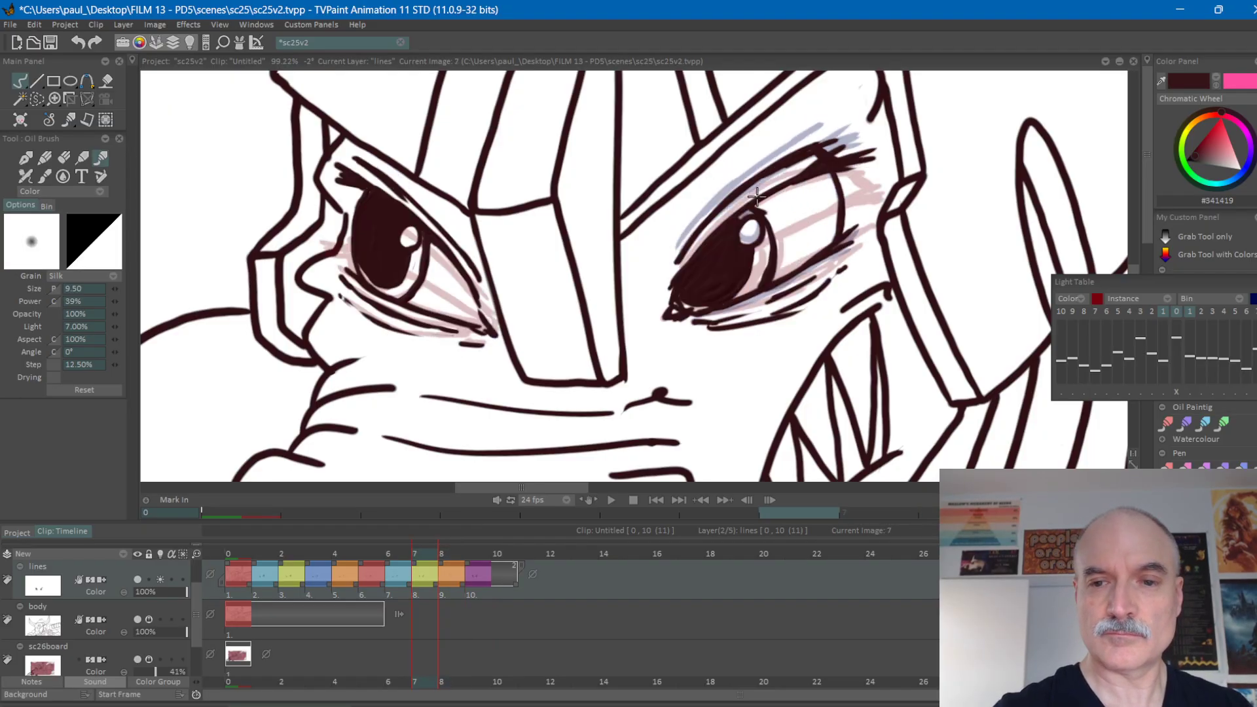
pyautogui.press('Left')
pyautogui.press('Right')
pyautogui.press('Left')
pyautogui.press('Right')
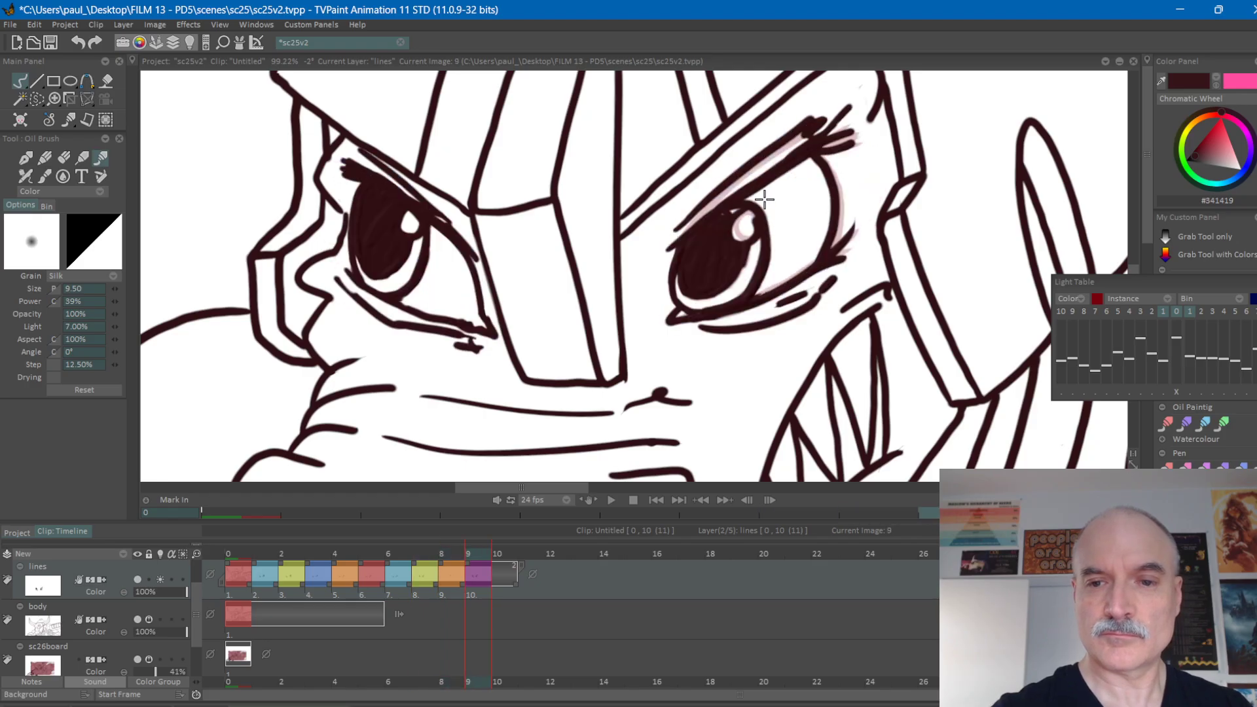
# Draw the right-hand eye's round highlight and the iris's outer edge on frame 8, comparing with the neighbouring frames.
pyautogui.press('Left')
pyautogui.hotkey('ctrl', 'z')
pyautogui.moveTo(754, 212)
pyautogui.mouseDown()
pyautogui.moveTo(739, 216)
pyautogui.moveTo(765, 231)
pyautogui.moveTo(757, 202)
pyautogui.mouseUp()
pyautogui.press('Left')
pyautogui.press('Right')
pyautogui.press('Left')
pyautogui.press('Left')
pyautogui.press('Right')
pyautogui.press('Right')
pyautogui.press('Left')
pyautogui.press('Right')
pyautogui.moveTo(766, 233); pyautogui.dragTo(757, 301)
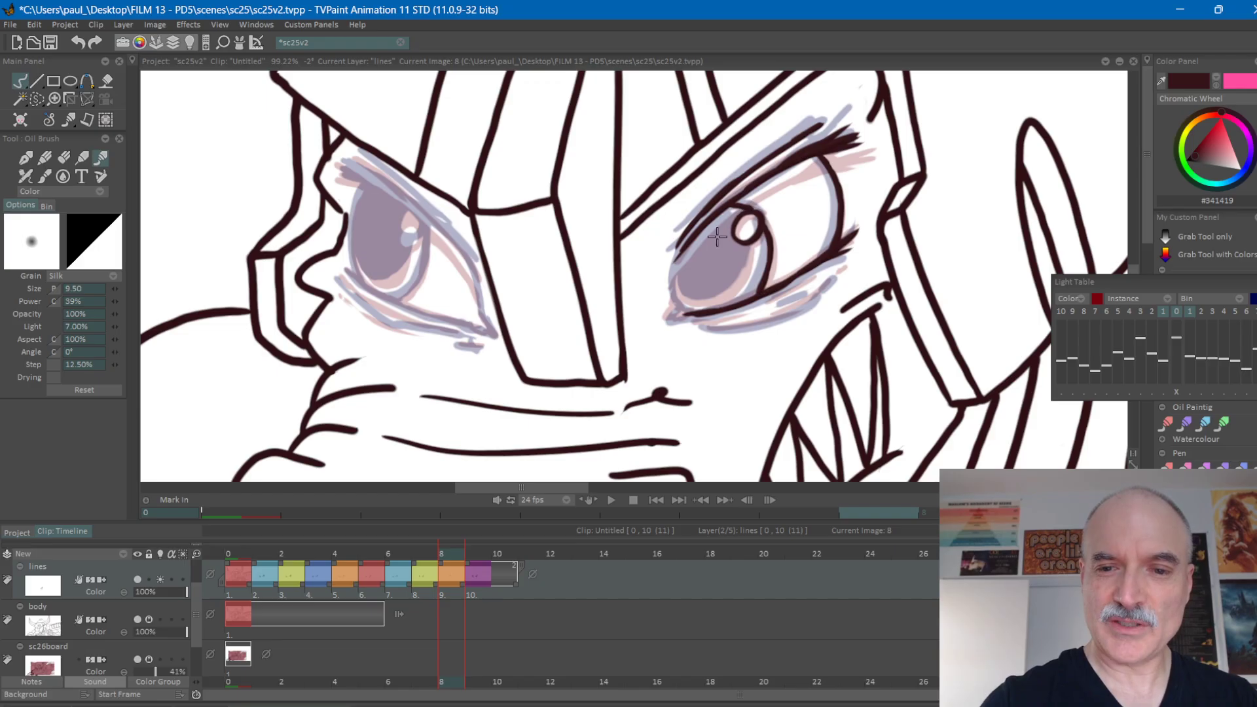
# Outline the right-hand pupil on frame 8 along its nose side, around the bottom and up to the highlight.
pyautogui.press('Right')
pyautogui.press('Left')
pyautogui.press('Left')
pyautogui.press('Right')
pyautogui.moveTo(689, 241)
pyautogui.mouseDown()
pyautogui.moveTo(673, 275)
pyautogui.moveTo(699, 311)
pyautogui.mouseUp()
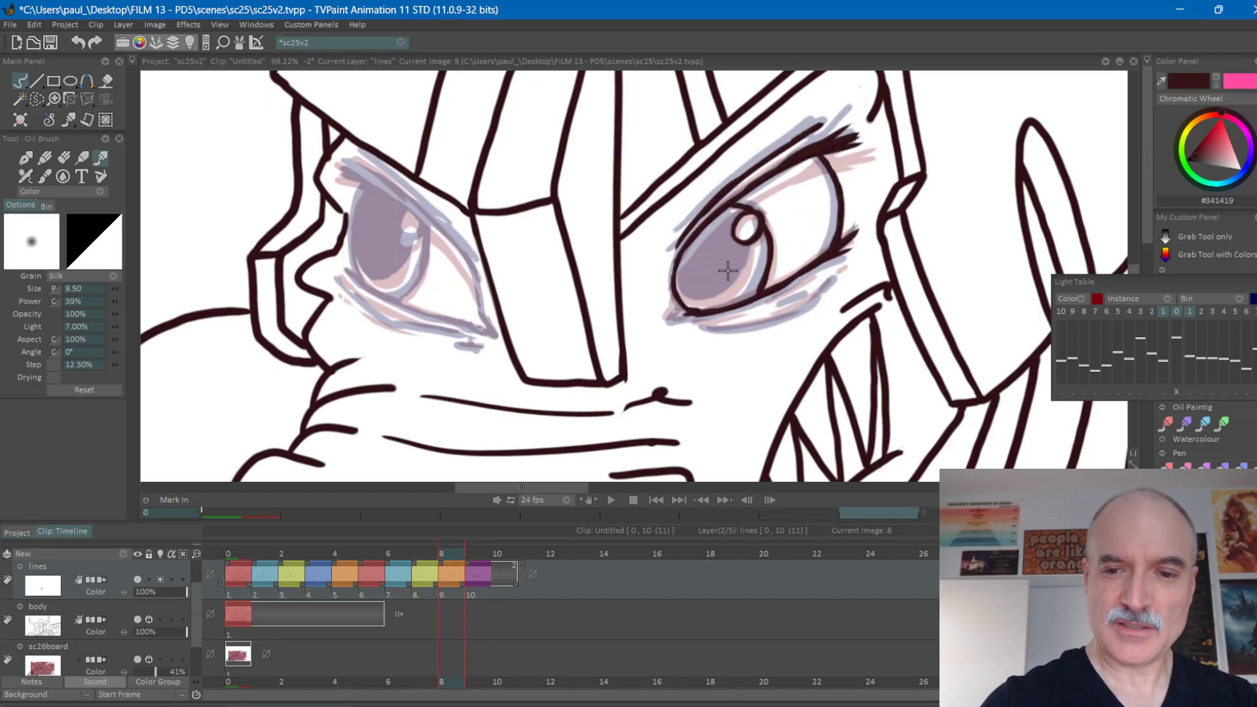
pyautogui.press('Right')
pyautogui.press('Left')
pyautogui.press('Left')
pyautogui.press('Right')
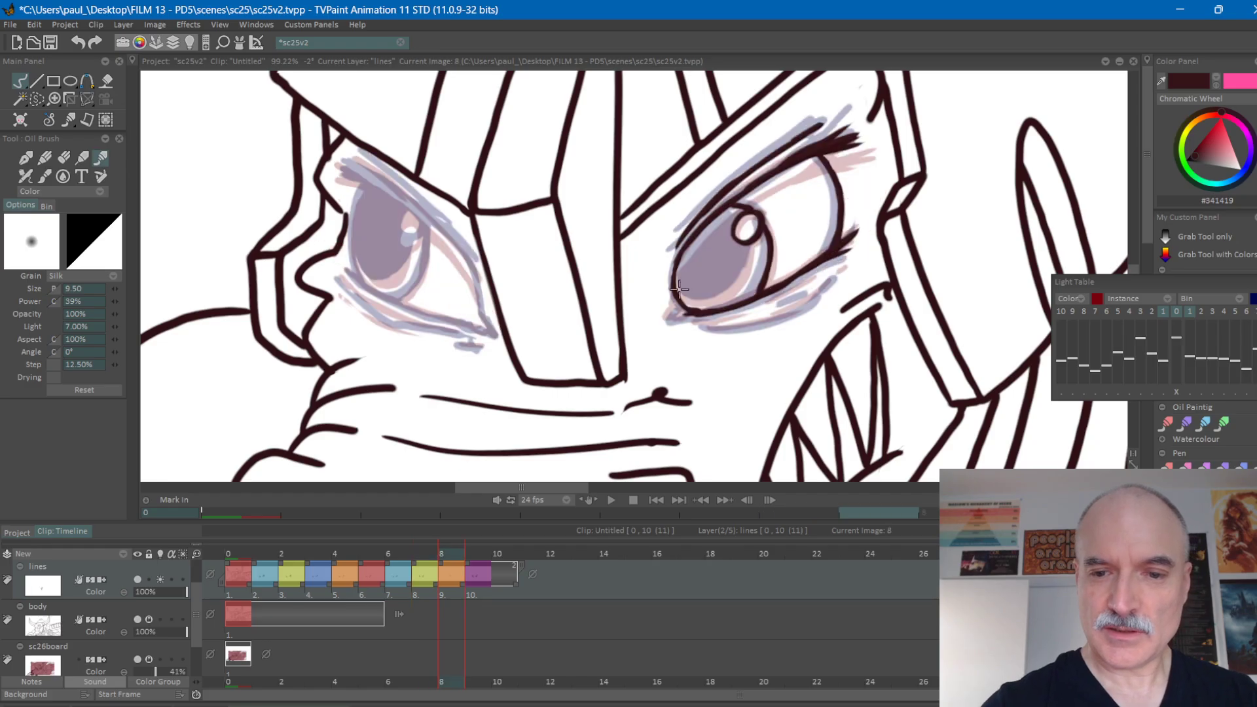
pyautogui.moveTo(685, 306)
pyautogui.mouseDown()
pyautogui.moveTo(726, 297)
pyautogui.moveTo(745, 269)
pyautogui.mouseUp()
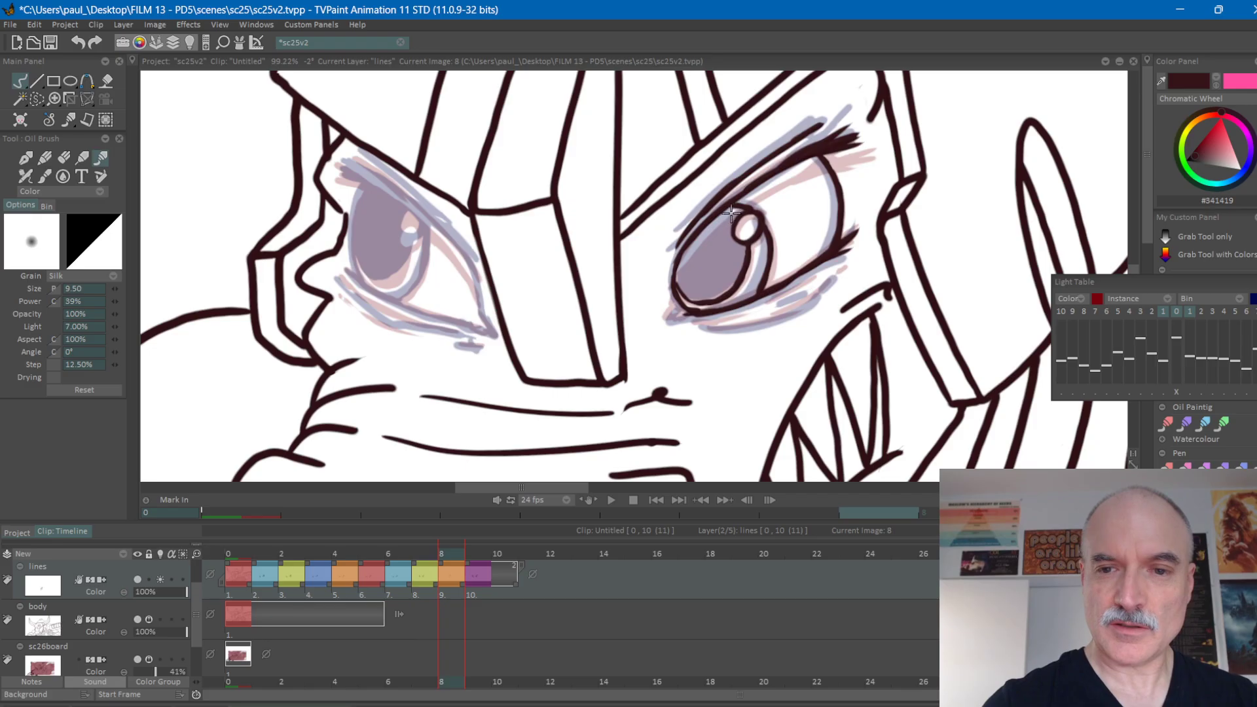
pyautogui.moveTo(728, 208); pyautogui.dragTo(737, 213)
# Check the pupil outline against frames 7 and 9 and fill it with the dark line colour on frame 8.
pyautogui.press('Left')
pyautogui.press('Right')
pyautogui.press('Right')
pyautogui.press('Left')
pyautogui.press('Left')
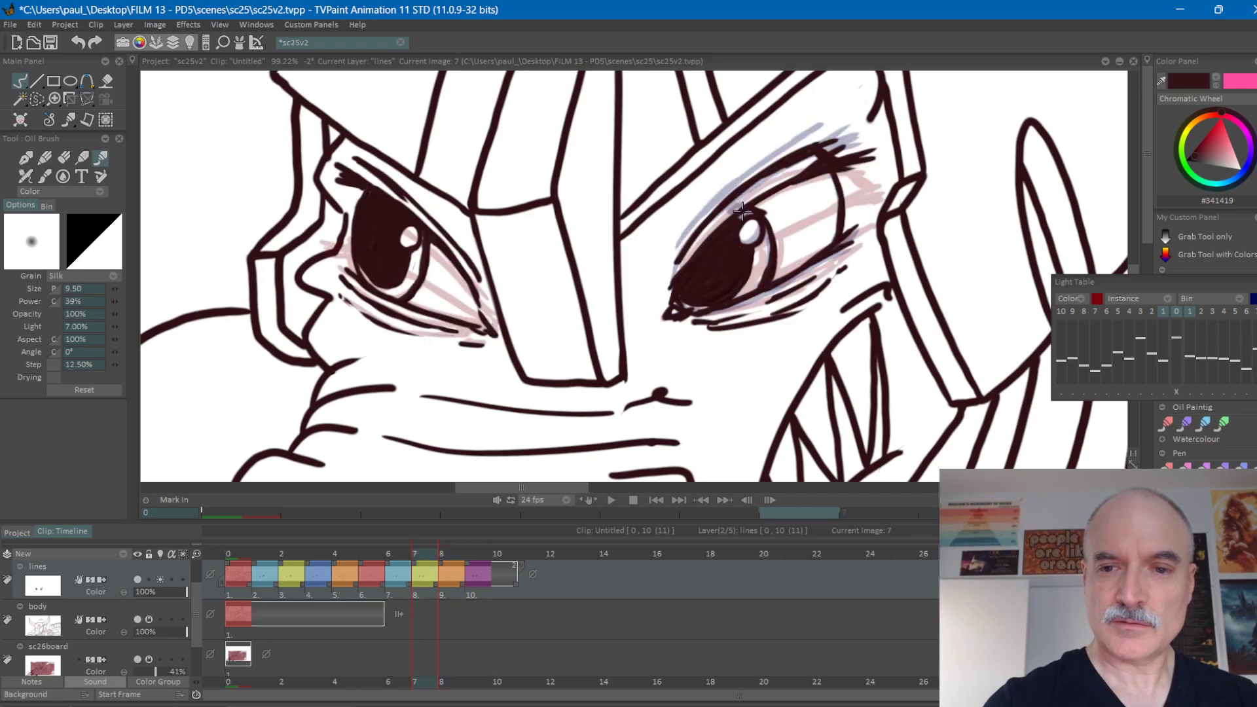
pyautogui.press('Right')
pyautogui.press('Left')
pyautogui.press('Right')
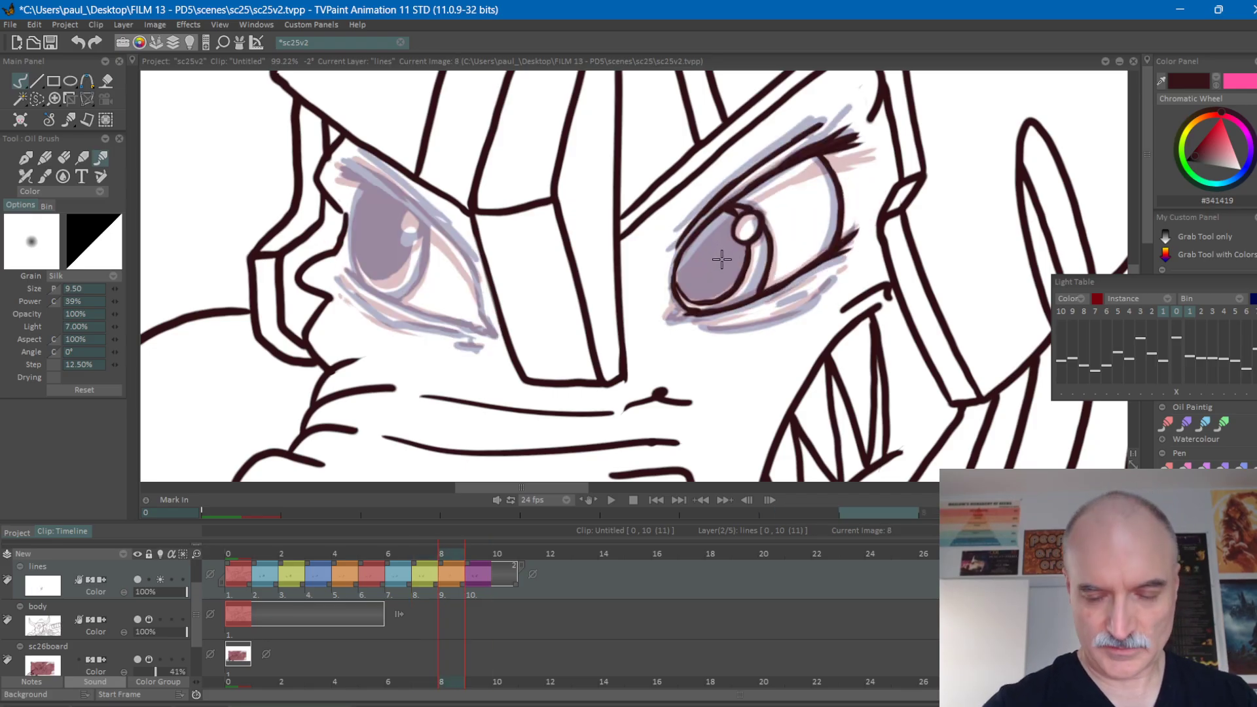
pyautogui.press('f')
pyautogui.click(721, 256)
# Flip between frames 7, 8 and 9 to check the filled right-hand pupil's movement.
pyautogui.press('Left')
pyautogui.press('Right')
pyautogui.press('Right')
pyautogui.press('Left')
pyautogui.press('Left')
pyautogui.press('Right')
pyautogui.press('Right')
pyautogui.press('Left')
pyautogui.press('Left')
pyautogui.press('Right')
pyautogui.press('Left')
pyautogui.press('Right')
pyautogui.press('Right')
pyautogui.press('Left')
pyautogui.press('Left')
# Turn off the lines layer's light table and flip through frames 7 to 9 to review the right-hand eye without ghosting.
pyautogui.click(159, 580)
pyautogui.press('Right')
pyautogui.press('Right')
pyautogui.press('Left')
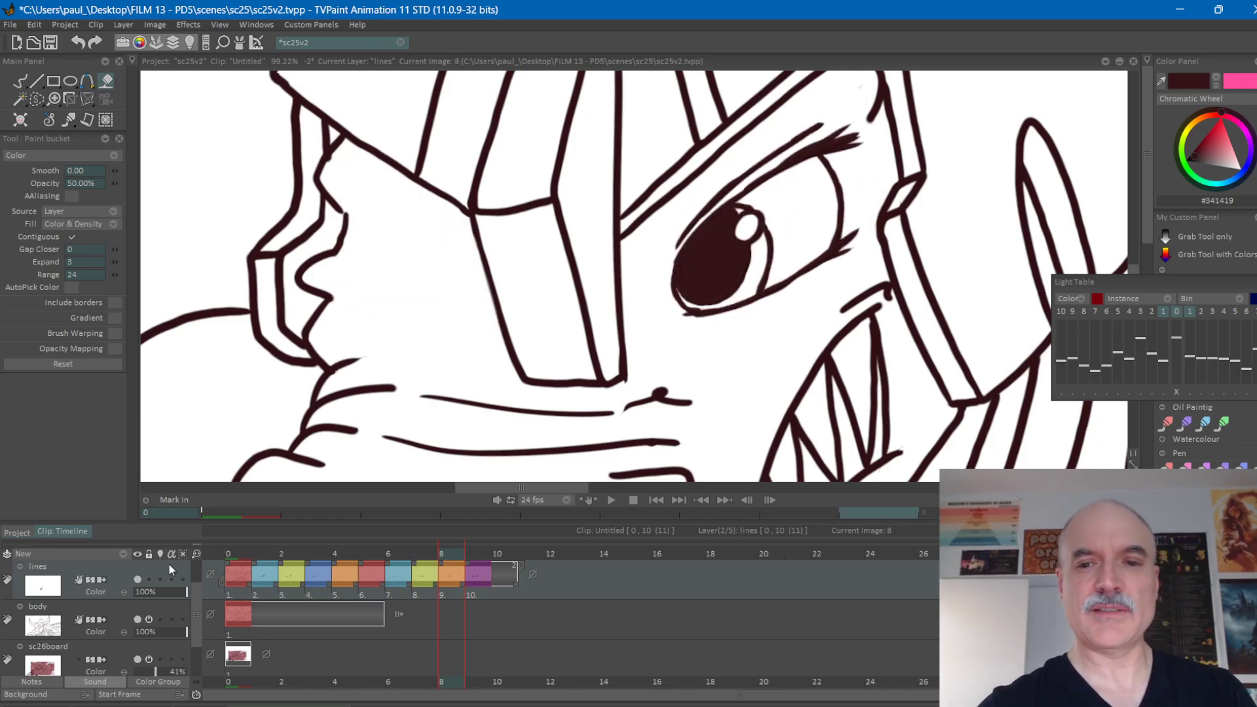
pyautogui.press('Left')
pyautogui.press('Right')
pyautogui.press('Right')
pyautogui.press('Left')
pyautogui.press('Left')
pyautogui.press('Left')
pyautogui.press('Left')
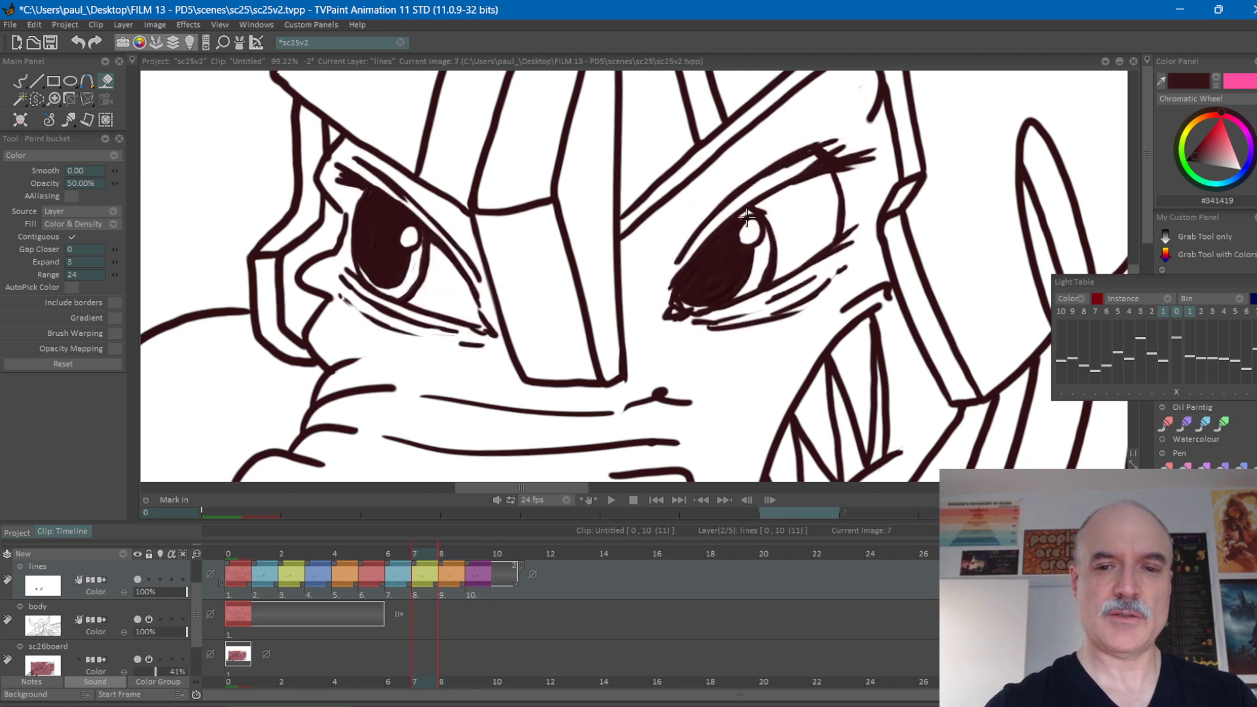
pyautogui.press('Right')
pyautogui.press('d')
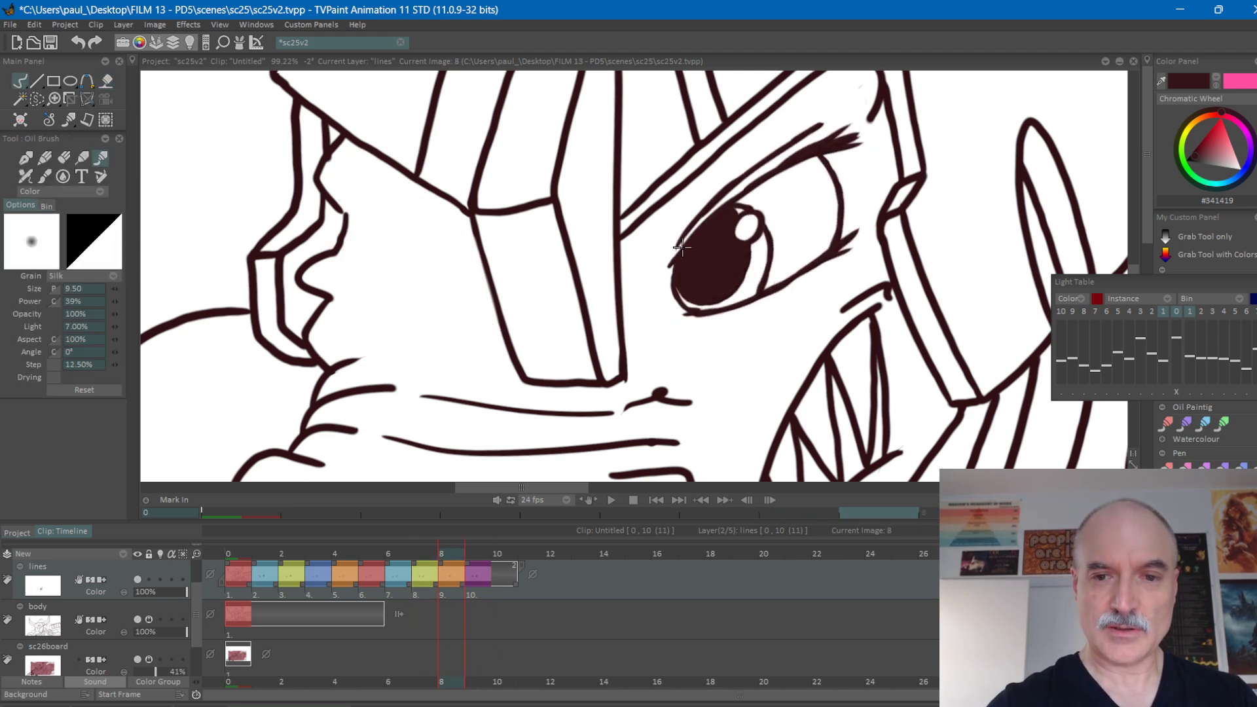
pyautogui.press('Right')
pyautogui.press('Left')
pyautogui.press('Left')
pyautogui.press('Right')
pyautogui.press('Right')
pyautogui.press('Left')
pyautogui.press('Left')
pyautogui.press('Right')
pyautogui.press('Right')
pyautogui.press('Left')
pyautogui.press('Left')
pyautogui.press('Right')
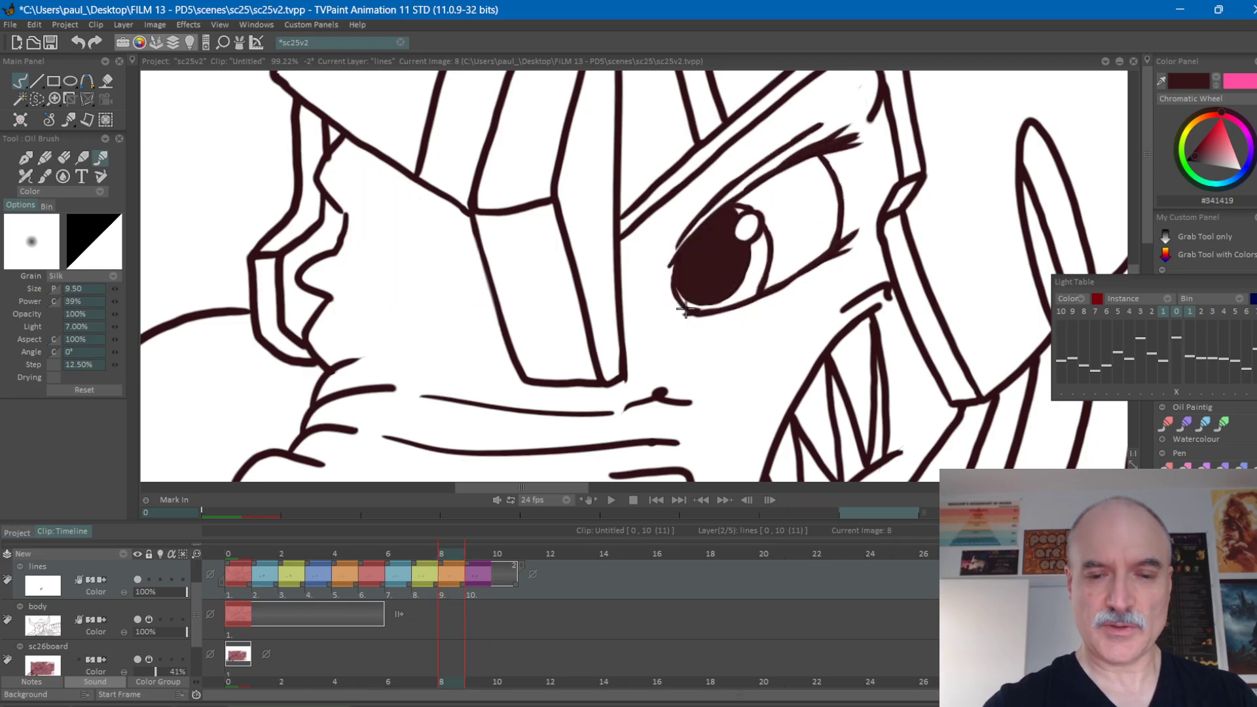
pyautogui.click(159, 580)
pyautogui.click(160, 579)
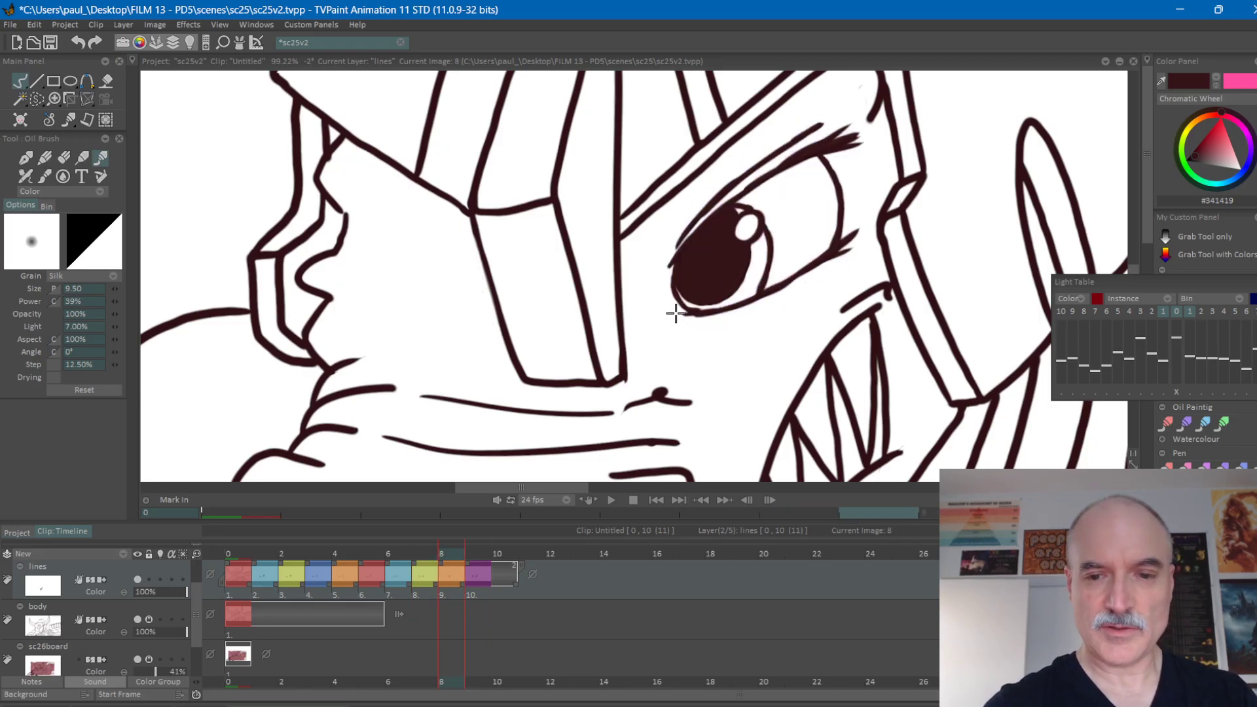
# Draw the tear duct at the inner corner of the right-hand eye on frame 8, comparing it with frames 7 and 9.
pyautogui.press('Left')
pyautogui.press('Right')
pyautogui.press('Right')
pyautogui.press('Left')
pyautogui.press('Left')
pyautogui.press('Right')
pyautogui.press('Right')
pyautogui.press('Left')
pyautogui.press('Left')
pyautogui.press('Right')
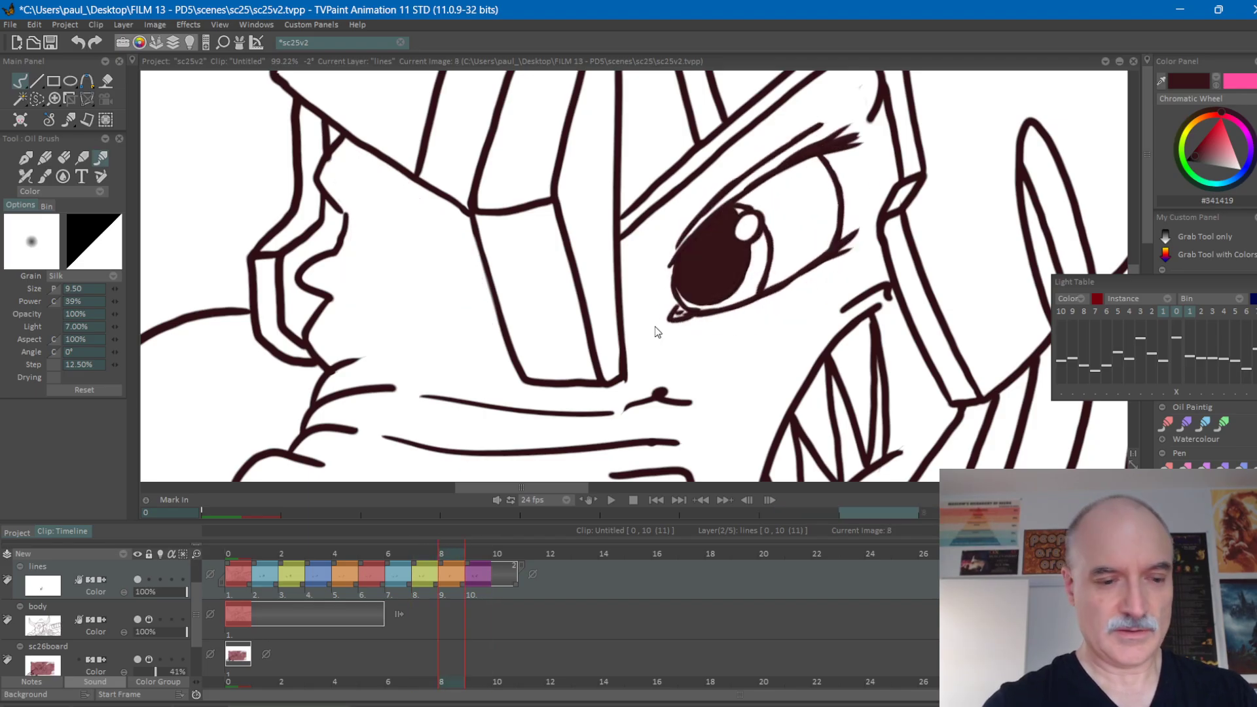
# Turn on the lines layer's light table and draw the crease lines beneath the right-hand eye on frame 8.
pyautogui.click(160, 580)
pyautogui.moveTo(722, 331); pyautogui.dragTo(825, 284)
pyautogui.press('Left')
pyautogui.press('Right')
pyautogui.press('Right')
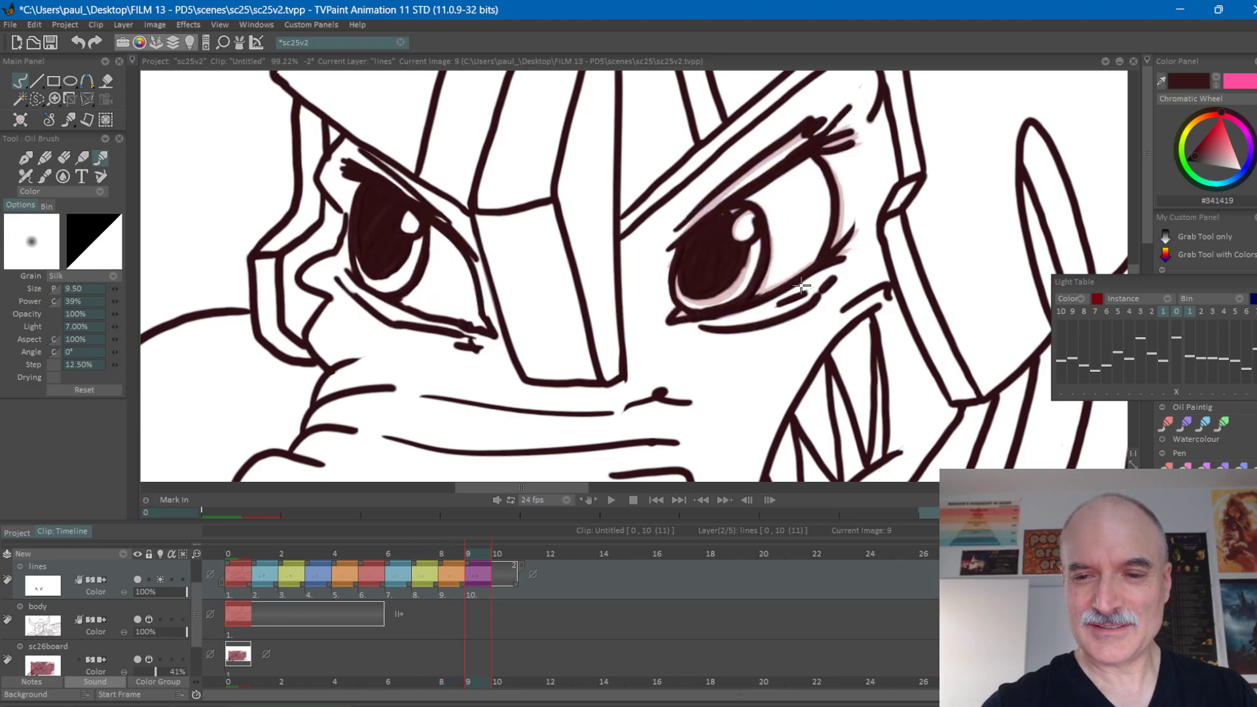
pyautogui.press('Left')
pyautogui.moveTo(774, 298); pyautogui.dragTo(811, 283)
pyautogui.moveTo(720, 322); pyautogui.dragTo(807, 306)
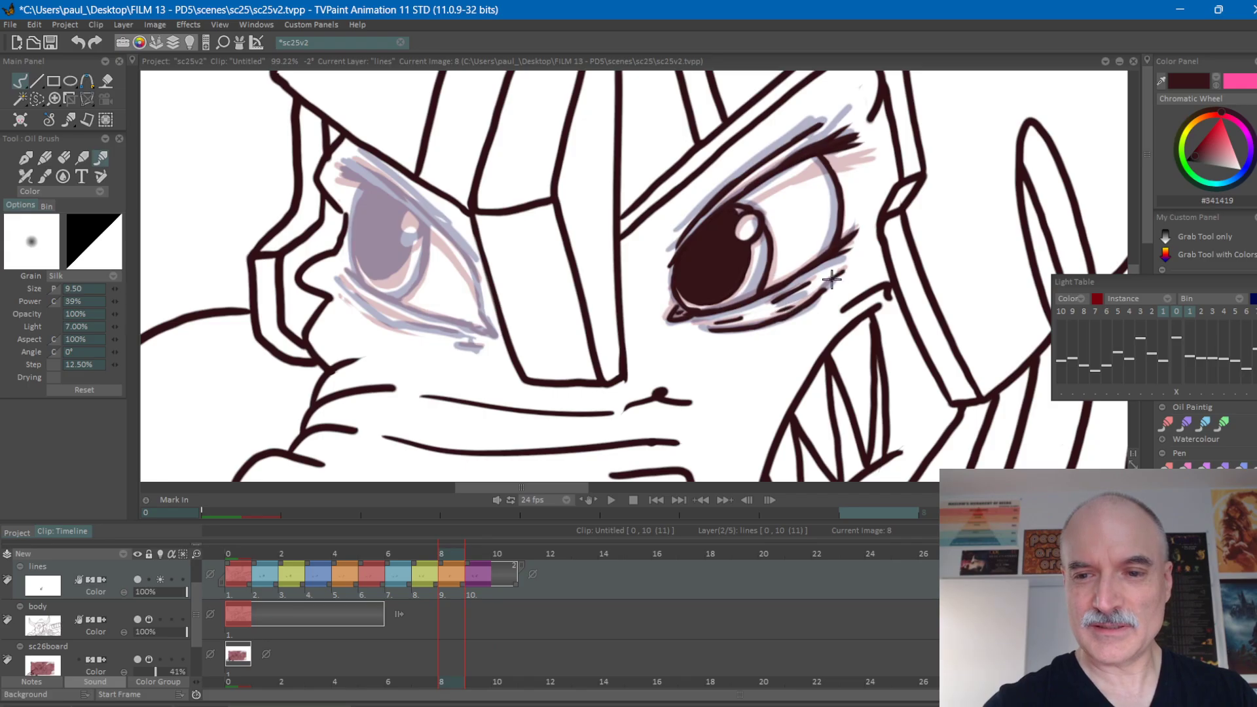
# Flip between frames 7, 8 and 9 to check the movement of the creases beneath the right-hand eye.
pyautogui.press('Right')
pyautogui.press('Right')
pyautogui.press('Left')
pyautogui.press('Left')
pyautogui.press('Right')
pyautogui.press('Left')
pyautogui.press('Left')
pyautogui.press('Right')
pyautogui.press('Right')
pyautogui.press('Left')
pyautogui.press('Left')
pyautogui.press('Right')
pyautogui.press('Right')
pyautogui.press('Left')
pyautogui.press('Left')
pyautogui.press('Right')
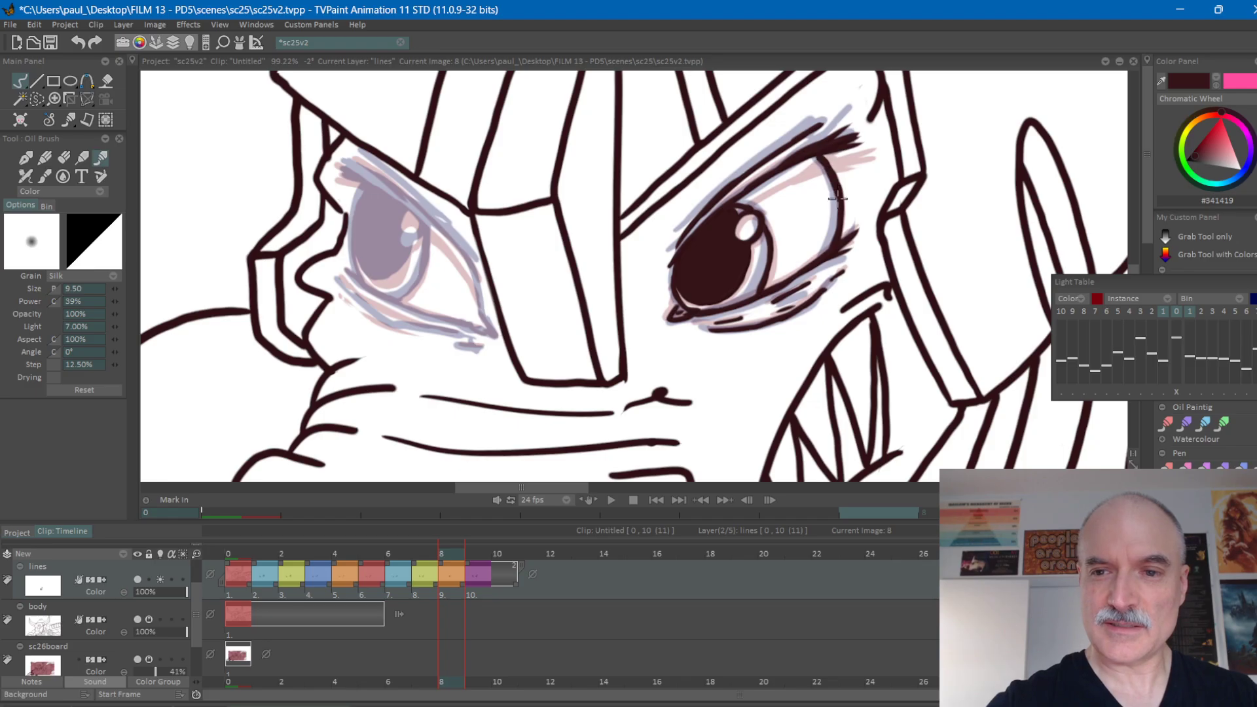
# Refine the outer edge line of the right-hand eye on frame 8 and compare it with frames 7 and 9.
pyautogui.moveTo(837, 204); pyautogui.dragTo(835, 236)
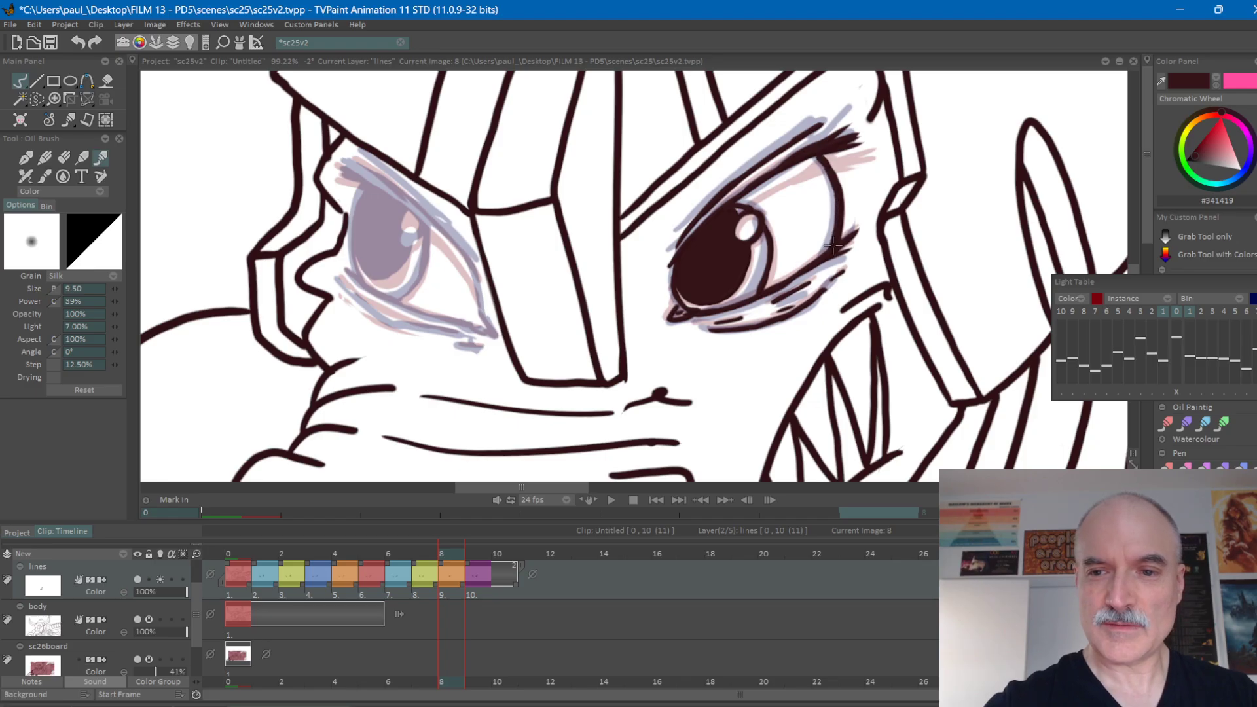
pyautogui.press('Left')
pyautogui.press('Right')
pyautogui.press('Right')
pyautogui.press('Left')
pyautogui.press('Left')
pyautogui.press('Right')
pyautogui.press('Right')
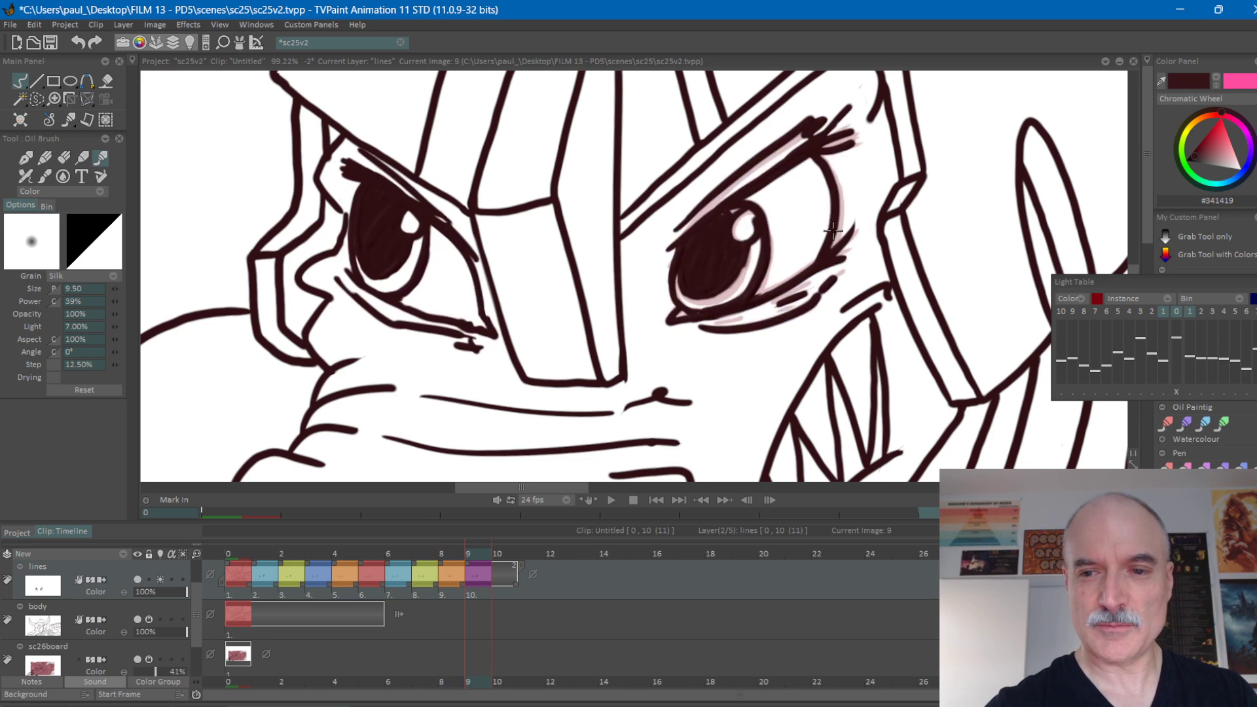
pyautogui.press('Left')
pyautogui.press('Left')
pyautogui.press('Right')
pyautogui.press('Right')
# Draw the left-hand eye's lower lid line and the short creases beneath it on frame 8.
pyautogui.press('Left')
pyautogui.press('Left')
pyautogui.press('Right')
pyautogui.press('space')
pyautogui.moveTo(844, 304); pyautogui.dragTo(718, 367)
pyautogui.press('Left')
pyautogui.press('Right')
pyautogui.press('Left')
pyautogui.press('Right')
pyautogui.press('Left')
pyautogui.press('Right')
pyautogui.moveTo(531, 357)
pyautogui.mouseDown()
pyautogui.moveTo(500, 265)
pyautogui.moveTo(496, 197)
pyautogui.moveTo(505, 320)
pyautogui.moveTo(481, 268)
pyautogui.moveTo(485, 220)
pyautogui.mouseUp()
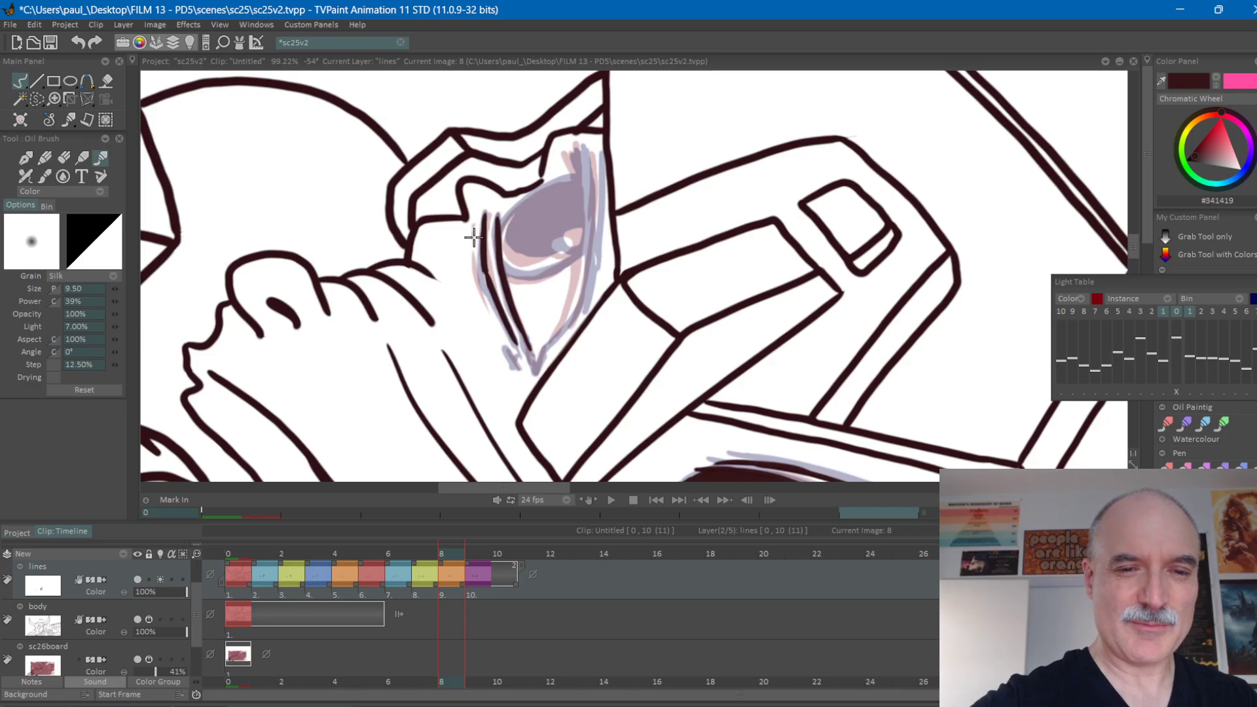
pyautogui.moveTo(470, 264); pyautogui.dragTo(479, 299)
pyautogui.moveTo(504, 351); pyautogui.dragTo(515, 371)
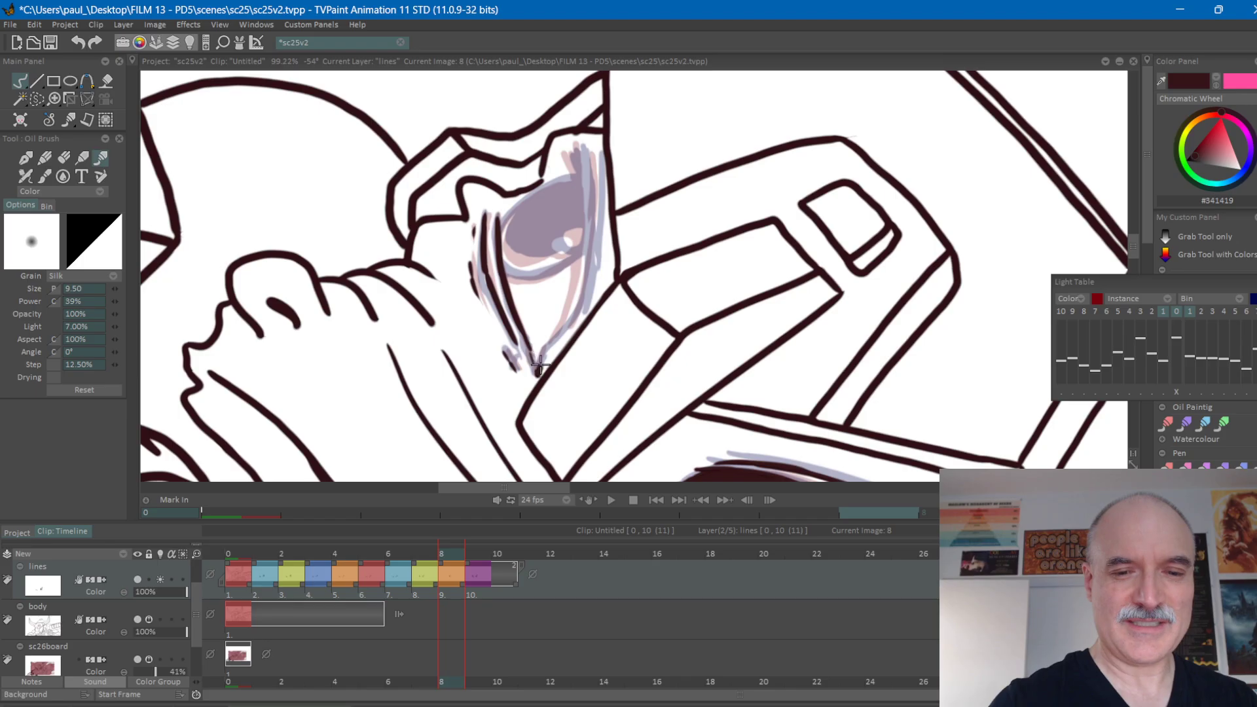
# Draw the round pupil highlight of the left-hand eye on frame 8, positioned between those of frames 7 and 9.
pyautogui.moveTo(749, 262)
pyautogui.mouseDown()
pyautogui.moveTo(524, 200)
pyautogui.moveTo(681, 216)
pyautogui.moveTo(687, 184)
pyautogui.mouseUp()
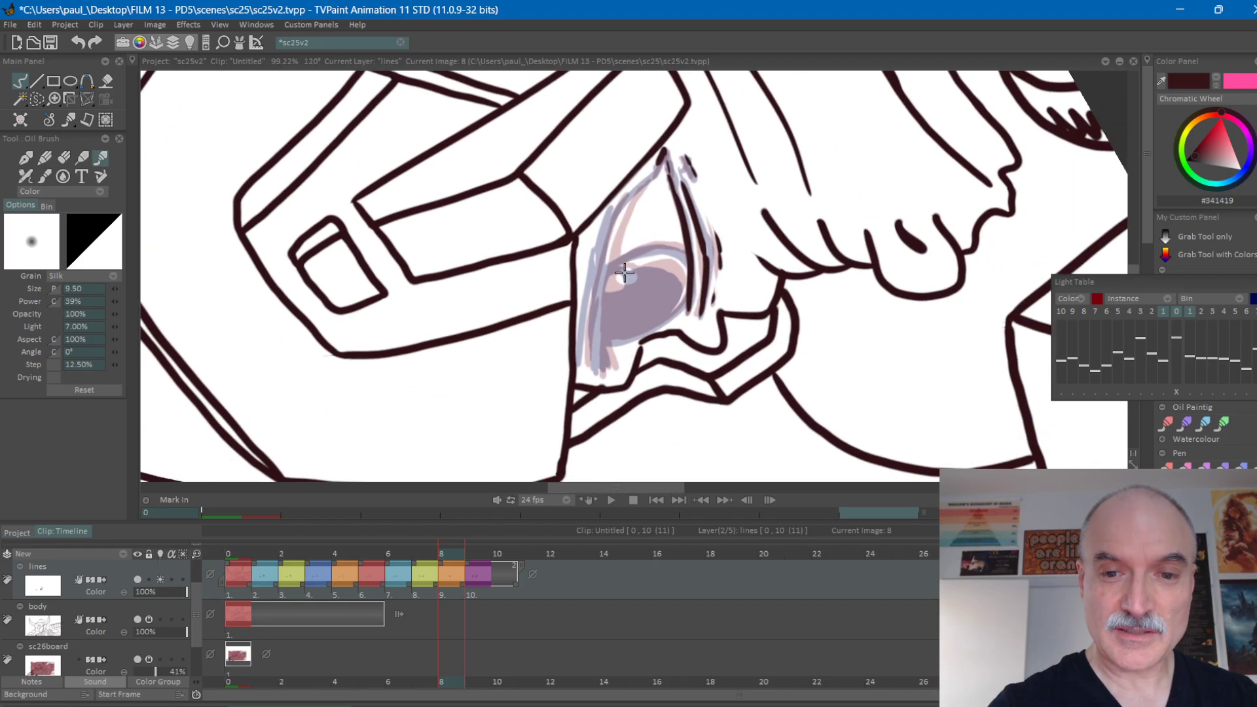
pyautogui.moveTo(630, 282); pyautogui.dragTo(623, 264)
pyautogui.press('Left')
pyautogui.press('Right')
pyautogui.press('Right')
pyautogui.press('Left')
pyautogui.press('Left')
# Draw the left-hand eye's upper lid line on frame 8 and check it against frames 7 and 9.
pyautogui.press('Right')
pyautogui.moveTo(597, 378)
pyautogui.mouseDown()
pyautogui.moveTo(597, 304)
pyautogui.moveTo(598, 329)
pyautogui.moveTo(621, 218)
pyautogui.moveTo(604, 263)
pyautogui.moveTo(610, 239)
pyautogui.moveTo(662, 158)
pyautogui.mouseUp()
pyautogui.press('Left')
pyautogui.press('Right')
pyautogui.press('Right')
pyautogui.press('Left')
pyautogui.press('Left')
# Add the crease line above the left-hand eye's upper lid on frame 8 and compare it with the neighbouring frames.
pyautogui.press('Right')
pyautogui.moveTo(584, 364); pyautogui.dragTo(613, 209)
pyautogui.press('Left')
pyautogui.press('Right')
pyautogui.press('Right')
pyautogui.press('Left')
pyautogui.press('Left')
# Outline the outer side of the left-hand iris below the upper lid on frame 8.
pyautogui.press('Right')
pyautogui.press('Right')
pyautogui.press('Left')
pyautogui.moveTo(629, 158); pyautogui.dragTo(747, 313)
pyautogui.press('Left')
pyautogui.press('Right')
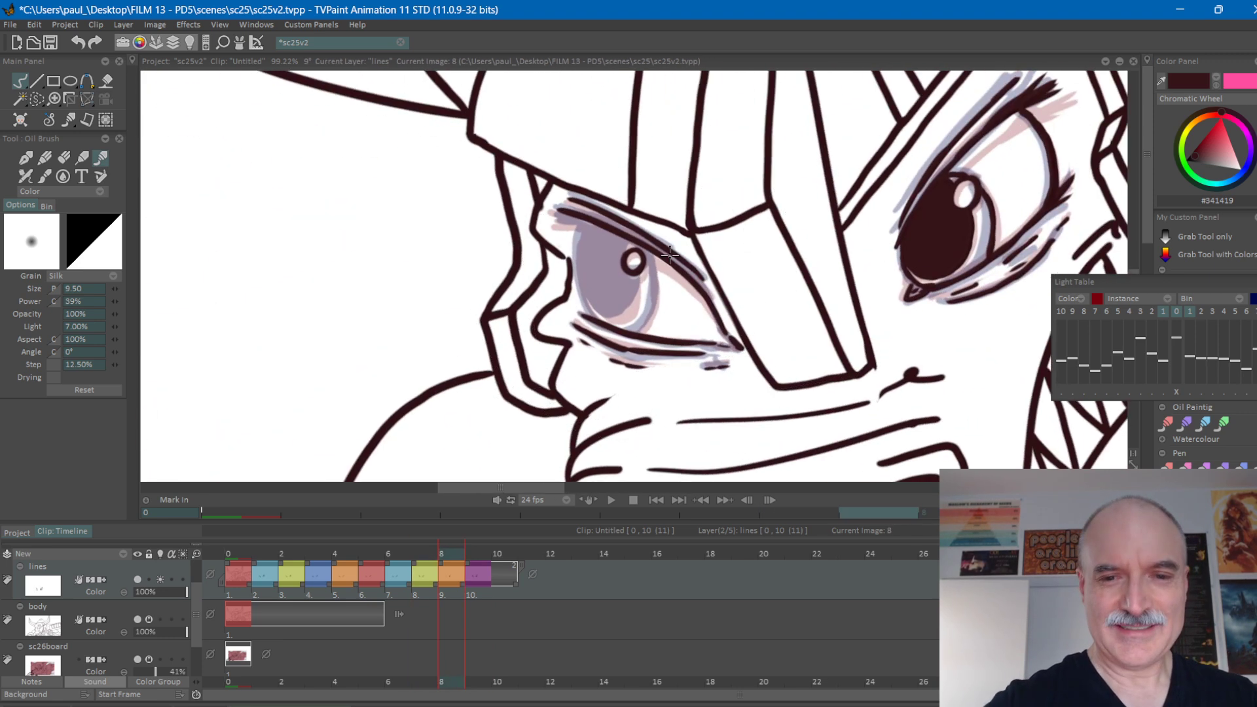
pyautogui.press('Right')
pyautogui.press('Left')
pyautogui.press('Left')
pyautogui.press('Right')
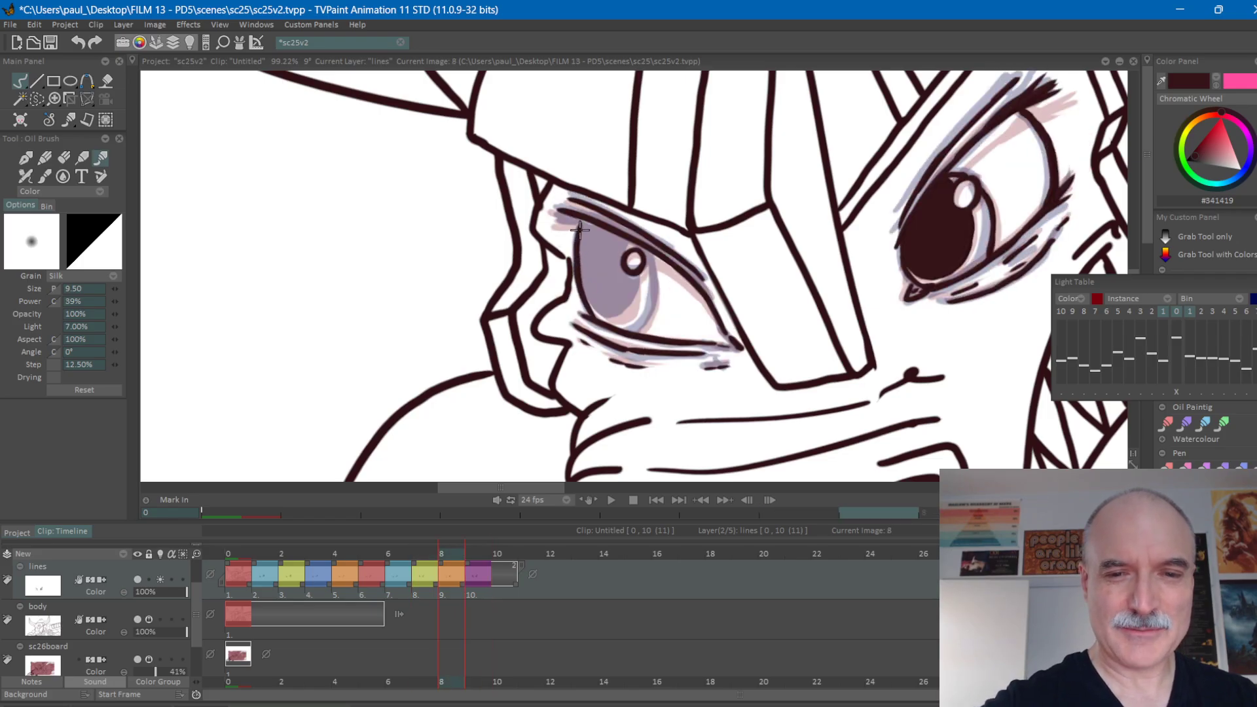
# Outline the nose side of the left-hand iris down to the lower lid on frame 8, checking it against frame 7.
pyautogui.press('Left')
pyautogui.press('Right')
pyautogui.press('Right')
pyautogui.press('Left')
pyautogui.press('Left')
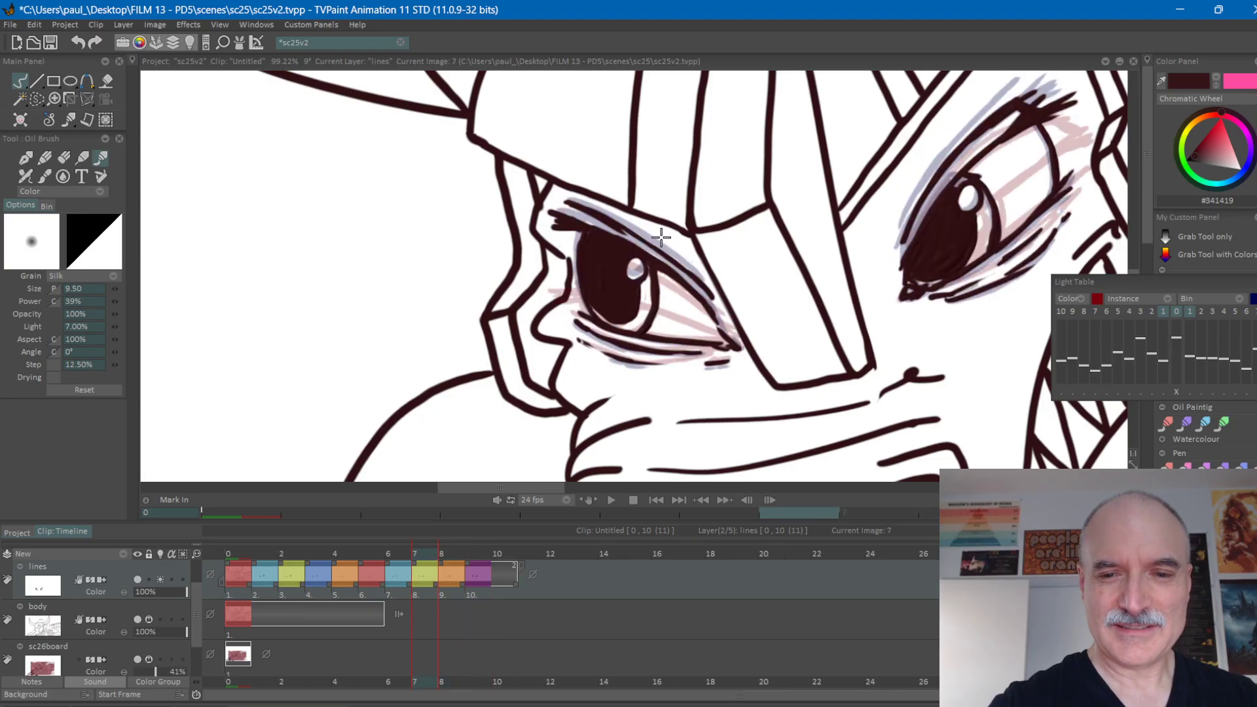
pyautogui.press('Right')
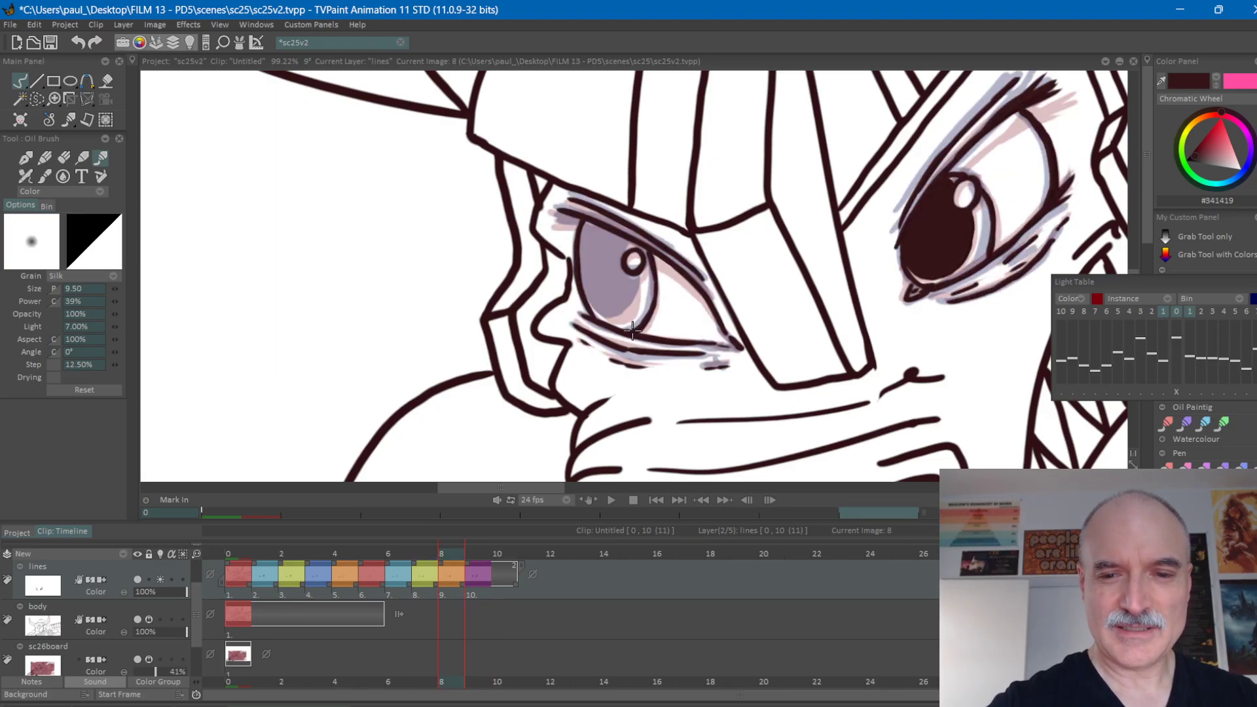
# Draw the pupil contour inside the left-hand iris on frame 8, closing it around the highlight.
pyautogui.press('Left')
pyautogui.press('Right')
pyautogui.press('Right')
pyautogui.press('Left')
pyautogui.press('Left')
pyautogui.press('Right')
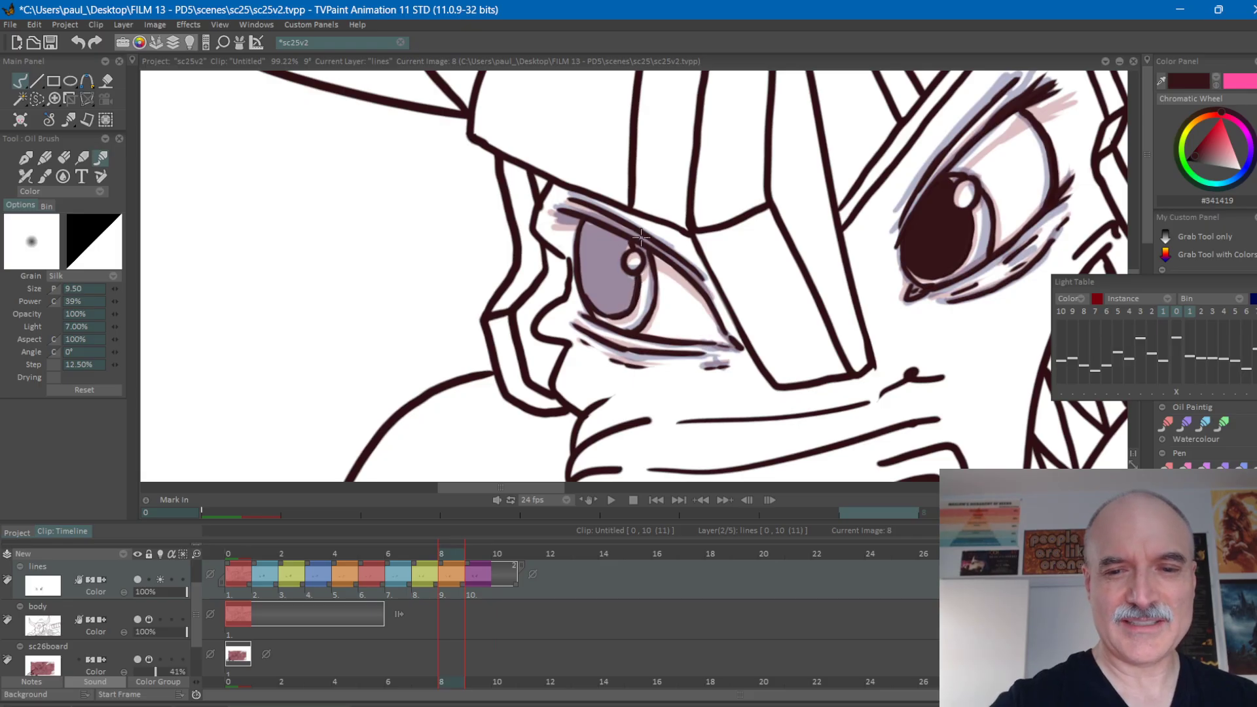
# Fill the left-hand pupil with the dark line colour on frame 8, undo the excess fill and return to the brush.
pyautogui.press('f')
pyautogui.click(619, 276)
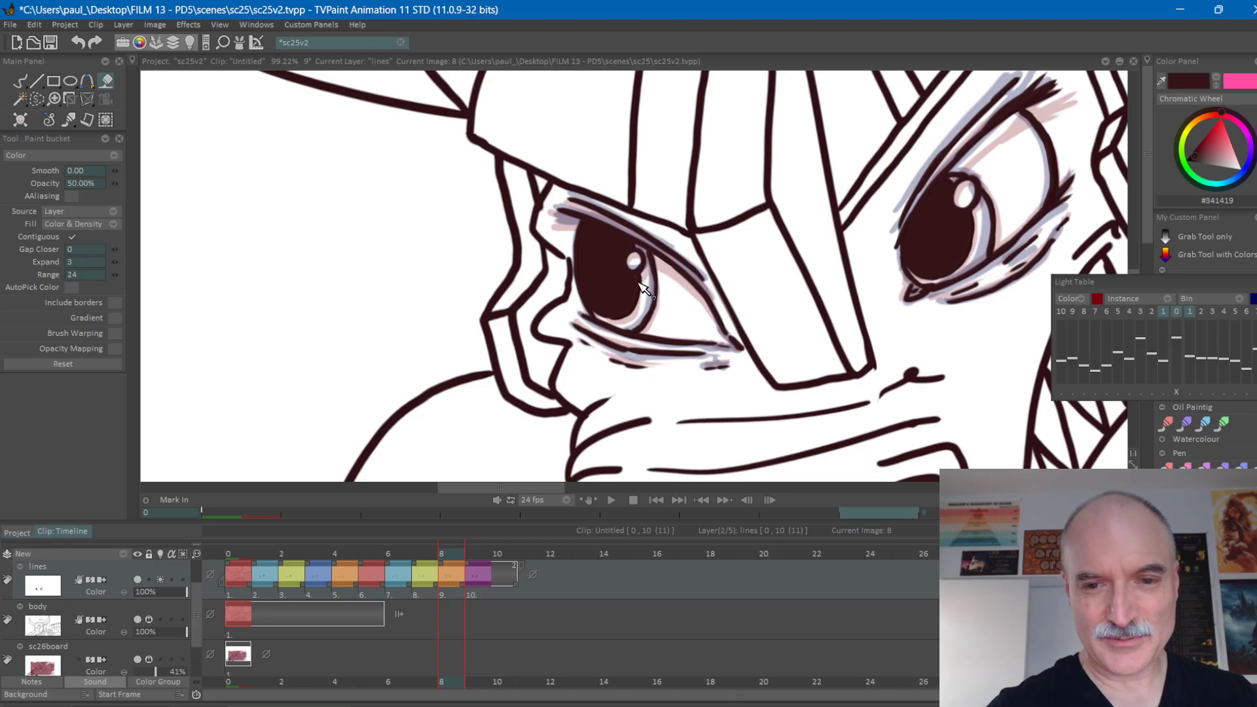
pyautogui.click(638, 279)
pyautogui.hotkey('ctrl', 'z')
pyautogui.hotkey('ctrl', 'z')
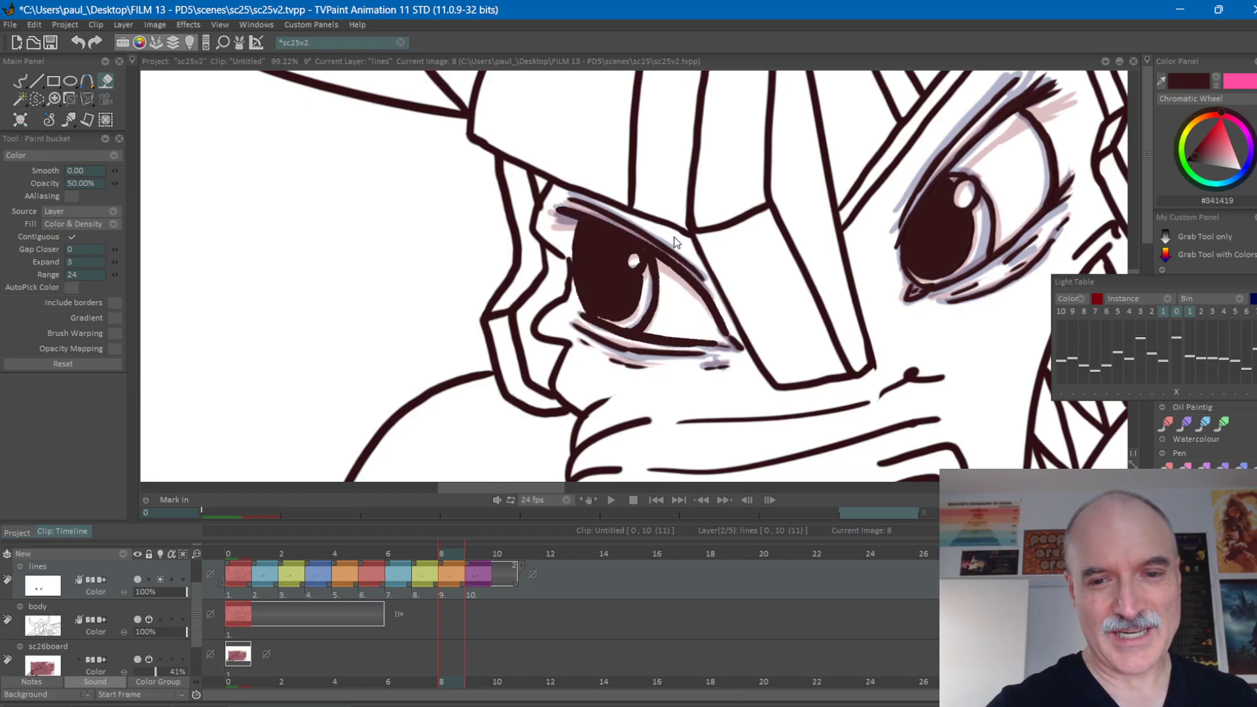
pyautogui.press('b')
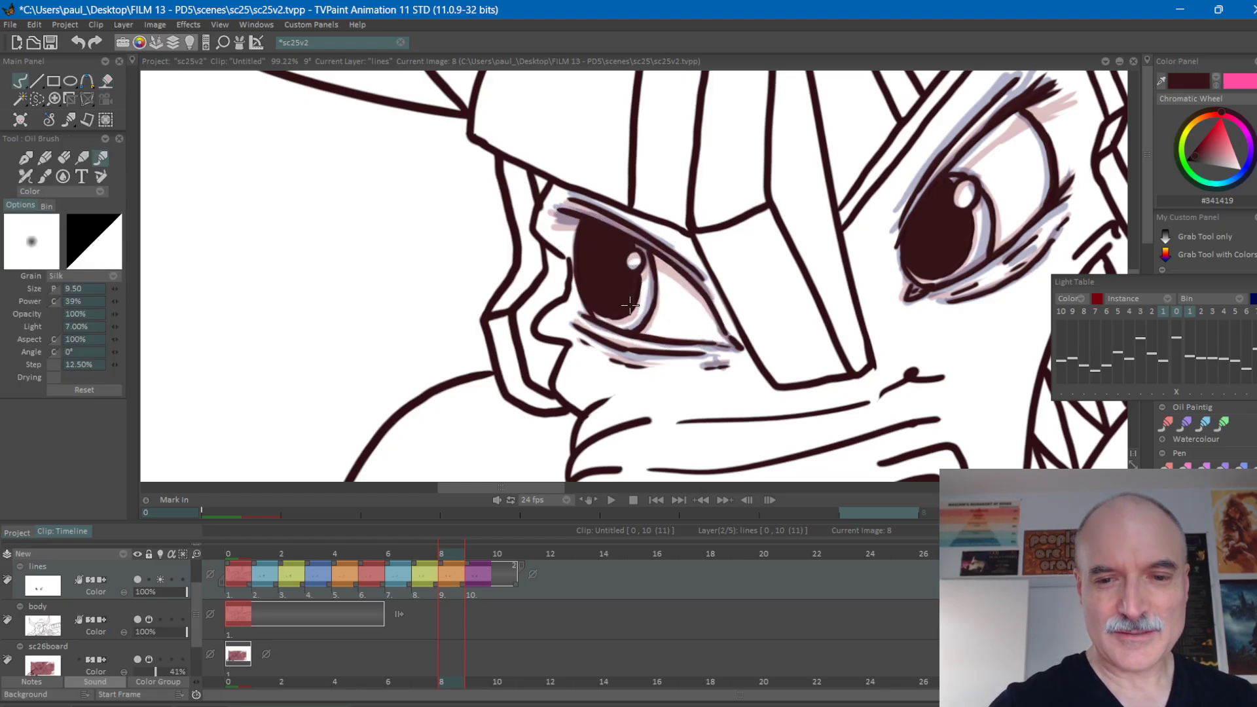
# Turn off the lines layer's light table and view the whole face on frame 8 without ghosting.
pyautogui.scroll(-3, 607, 288)
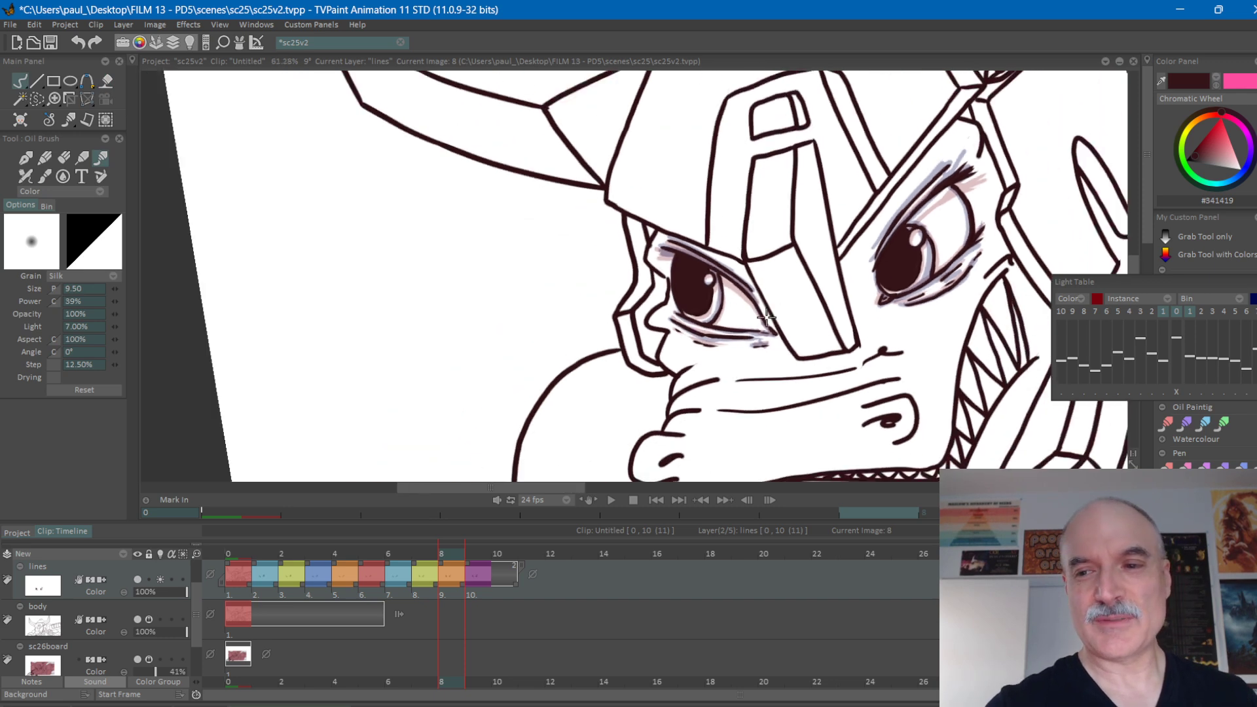
pyautogui.click(161, 581)
pyautogui.moveTo(661, 390); pyautogui.dragTo(631, 393)
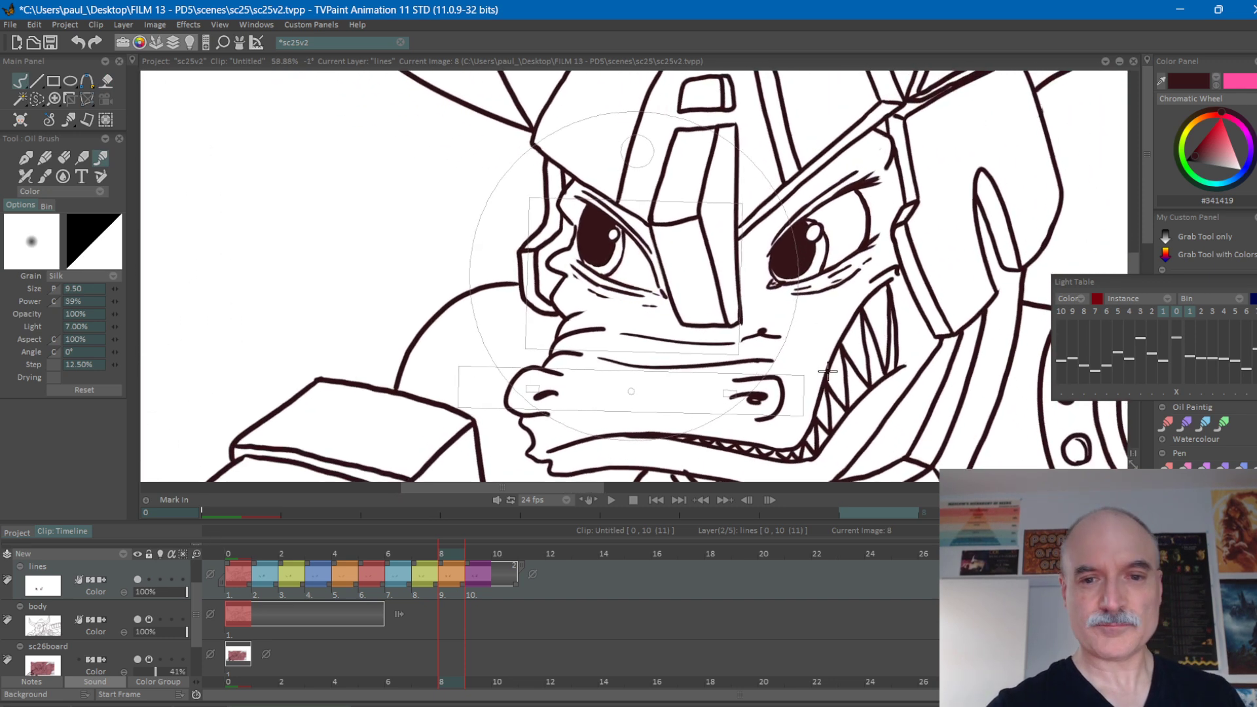
pyautogui.moveTo(805, 328); pyautogui.dragTo(647, 264)
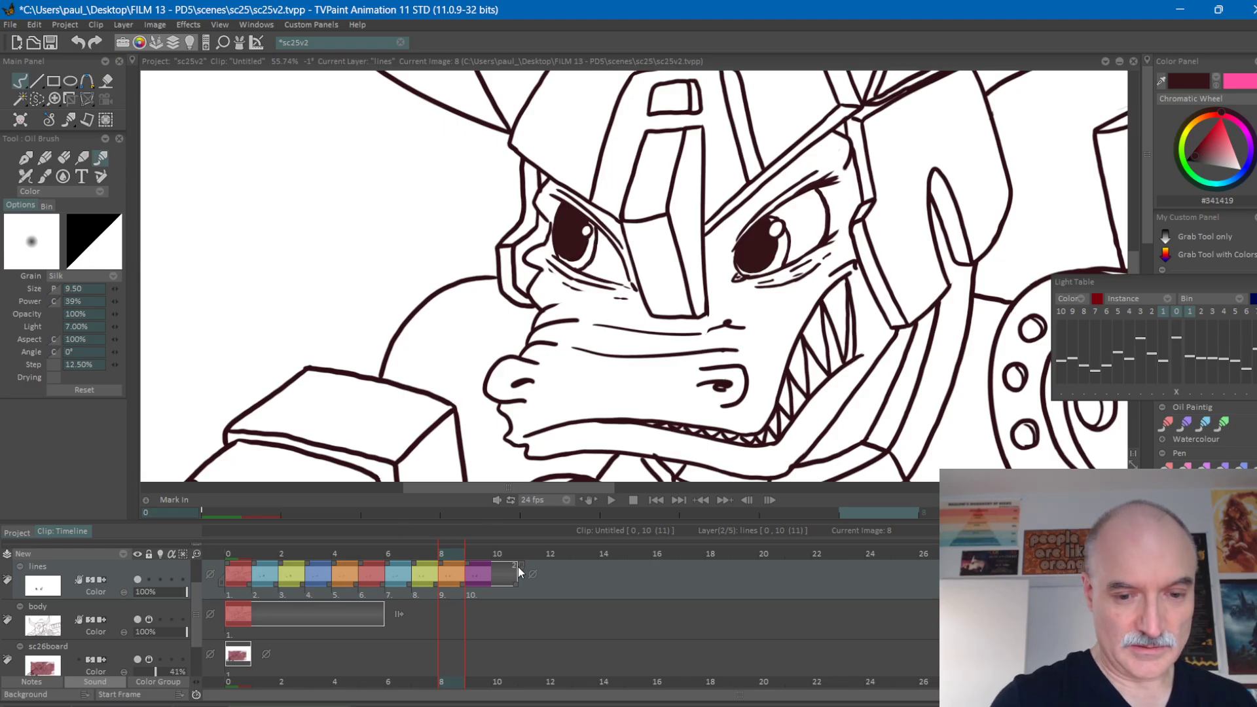
# Extend the hold of the lines layer's last drawing by two frames and hold its first drawing through frame 2.
pyautogui.moveTo(517, 567); pyautogui.dragTo(580, 585)
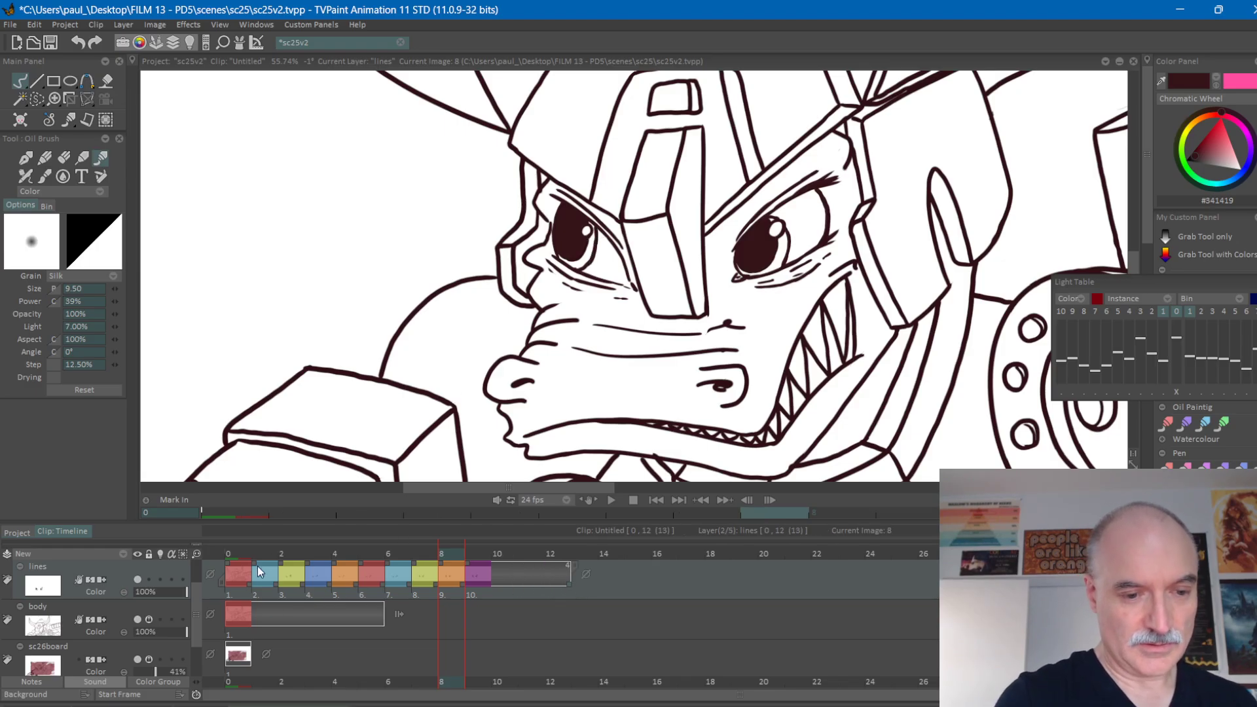
pyautogui.moveTo(254, 564); pyautogui.dragTo(320, 564)
pyautogui.hotkey('ctrl', 'z')
pyautogui.press('Home')
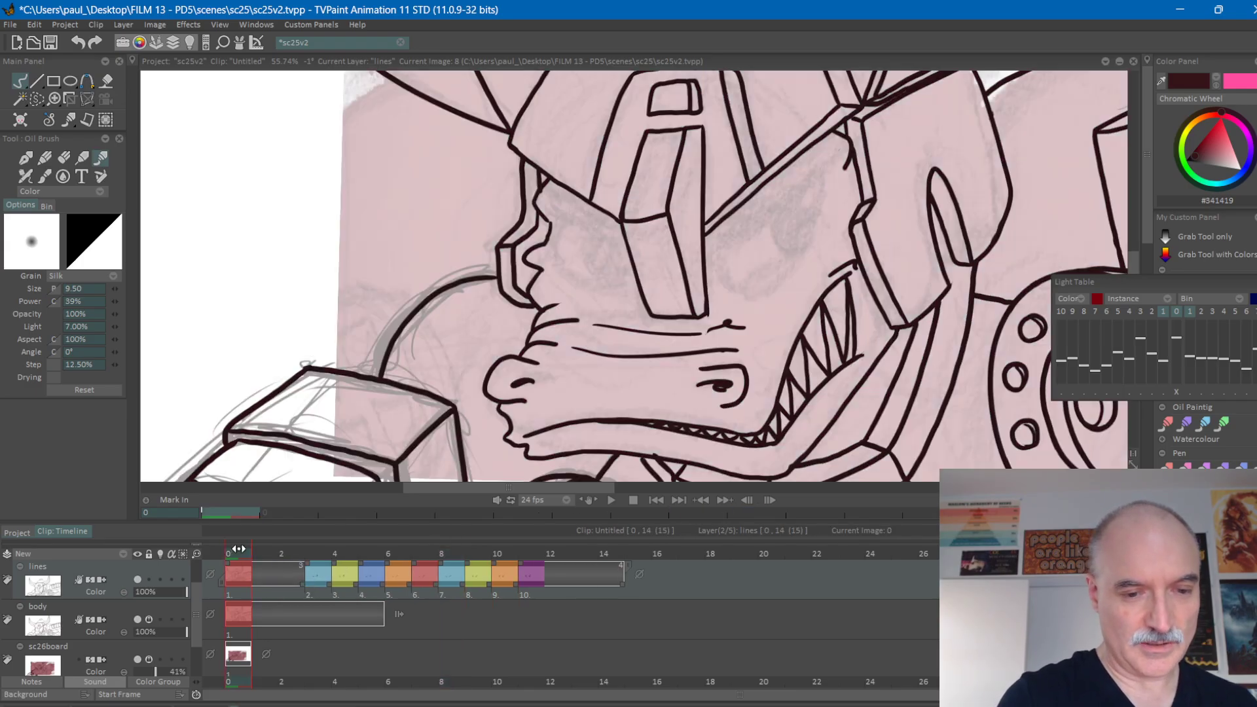
# Change the playback frame rate and hide the sc26board layer.
pyautogui.click(567, 499)
pyautogui.click(606, 443)
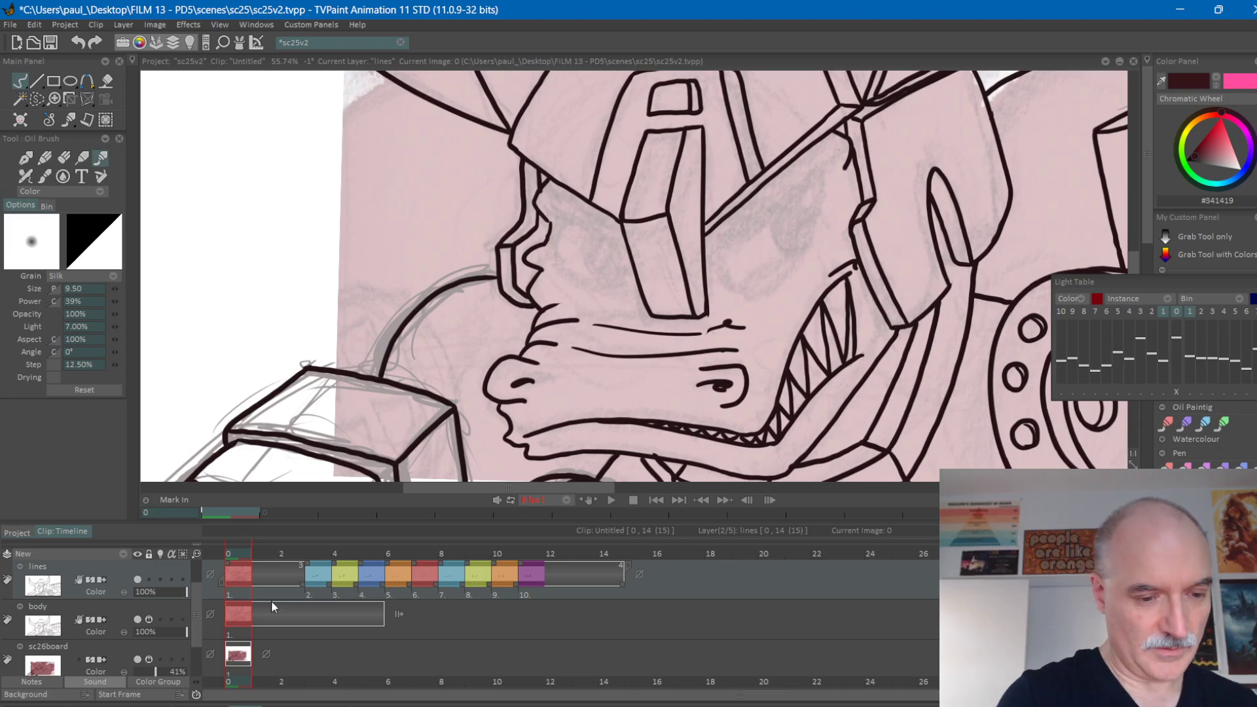
pyautogui.click(139, 660)
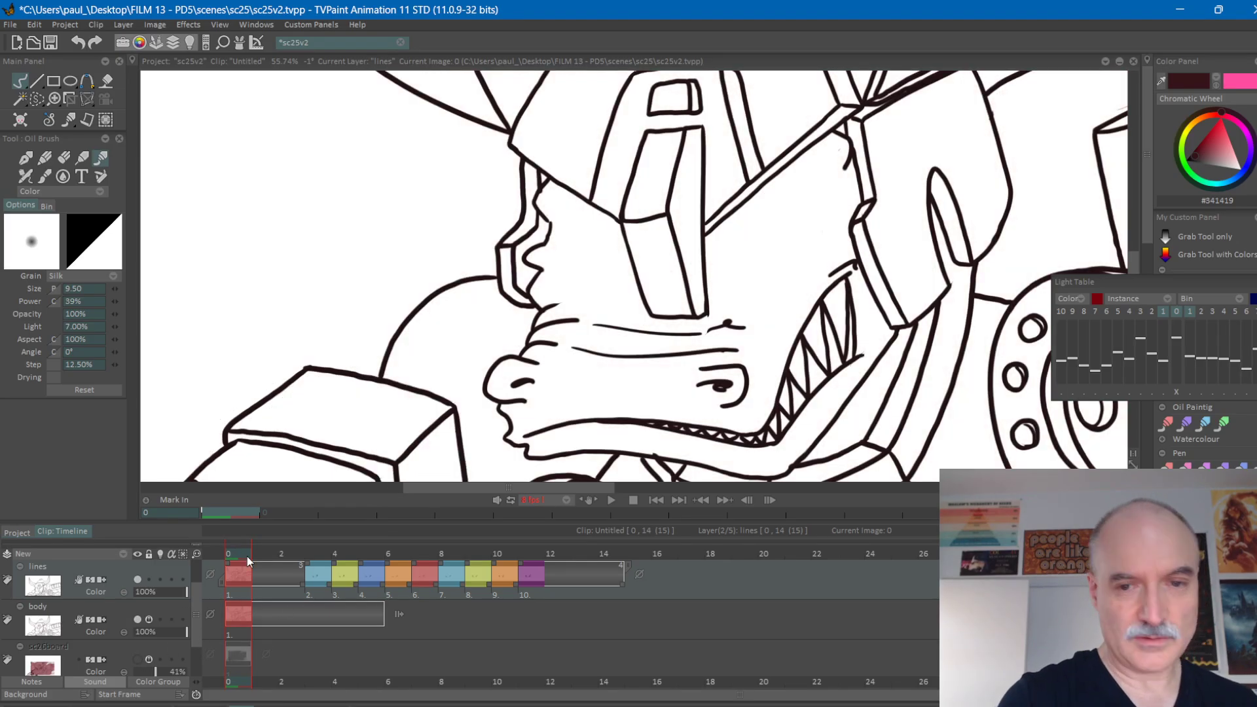
# Replace the lines layer's first drawing with the eyes from frame 3, held from frame 0, and play the animation.
pyautogui.moveTo(249, 560); pyautogui.dragTo(318, 547)
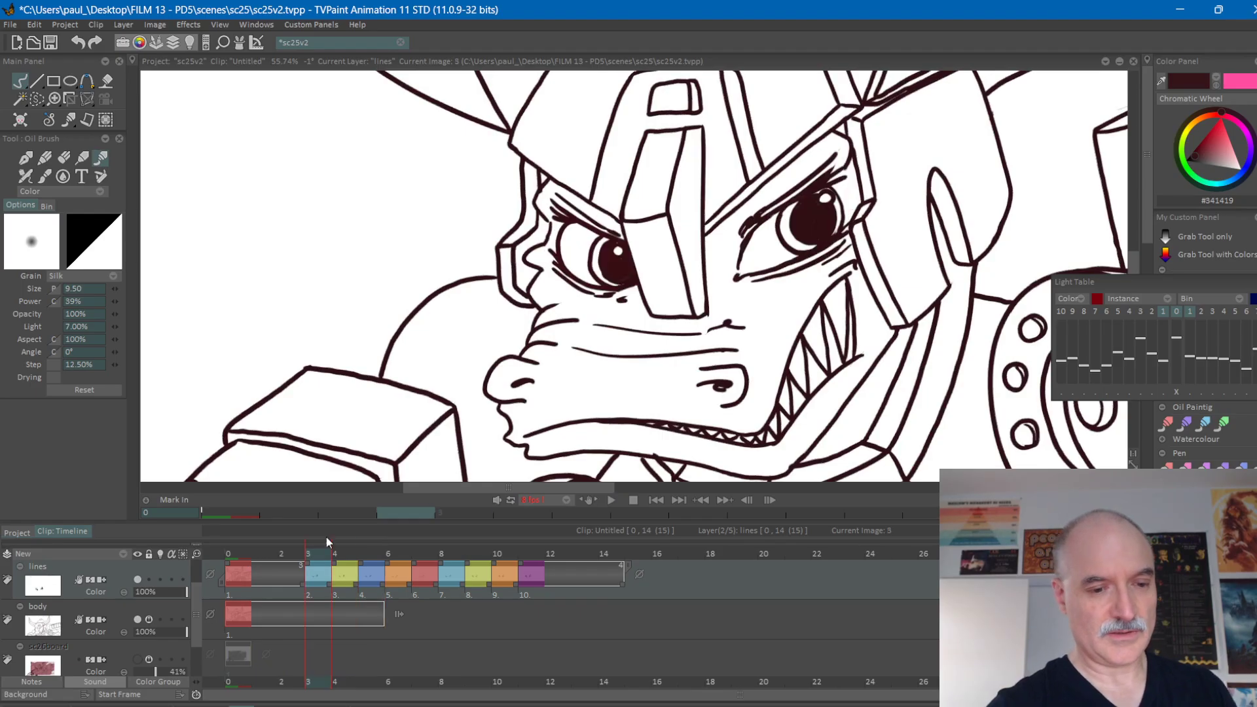
pyautogui.click(242, 554)
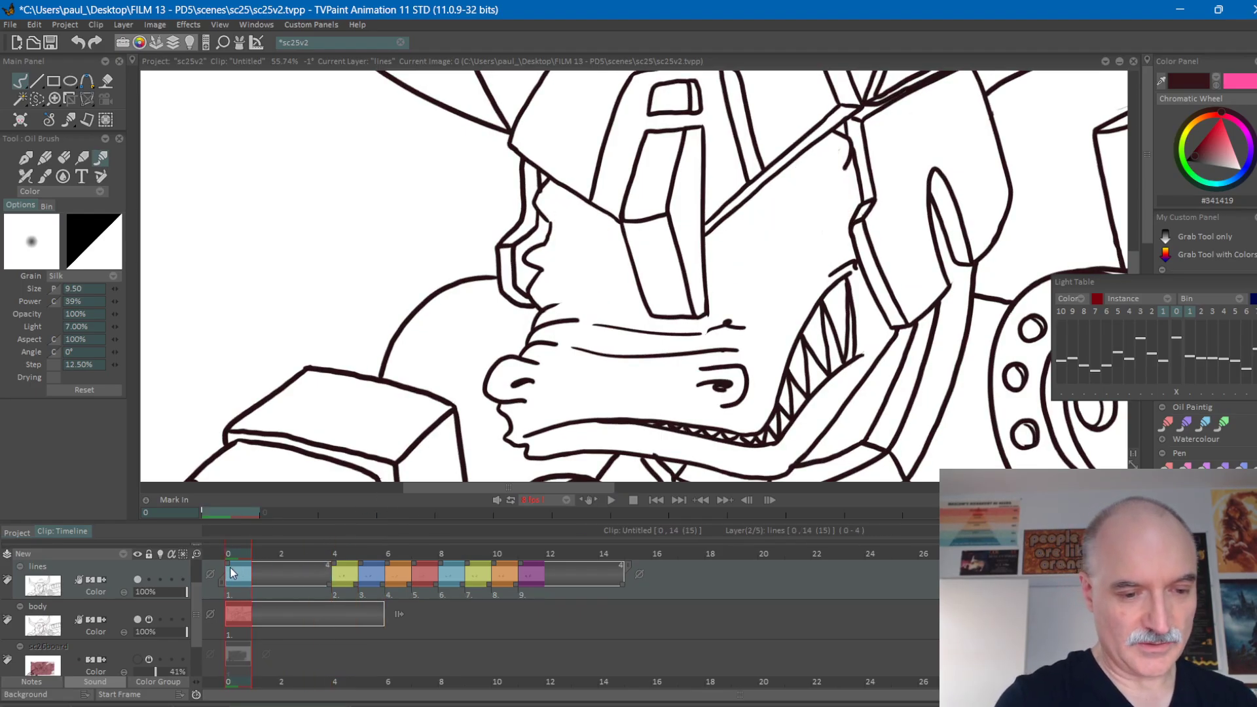
pyautogui.hotkey('ctrl', 'v')
pyautogui.press('Return')
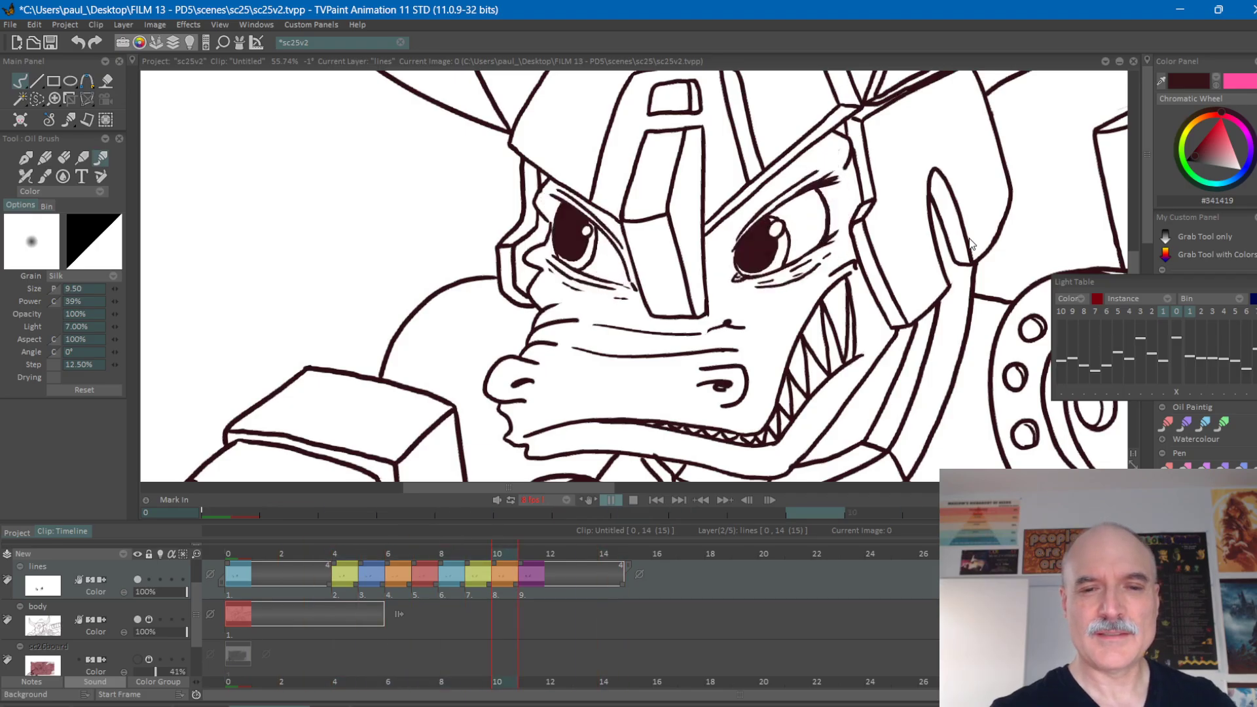
# Stop at frame 10 and flip between frames 9, 10 and 11 to review the final reopening of both eyes.
pyautogui.click(503, 553)
pyautogui.click(504, 553)
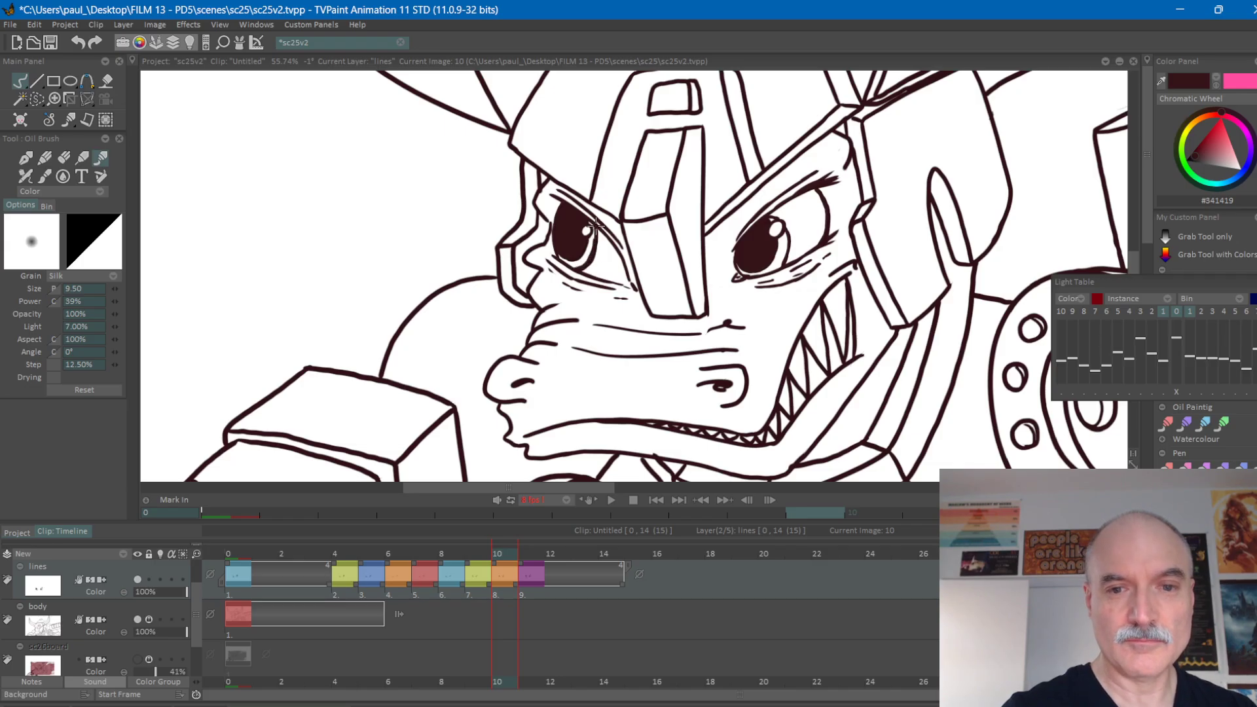
pyautogui.press('Right')
pyautogui.press('Left')
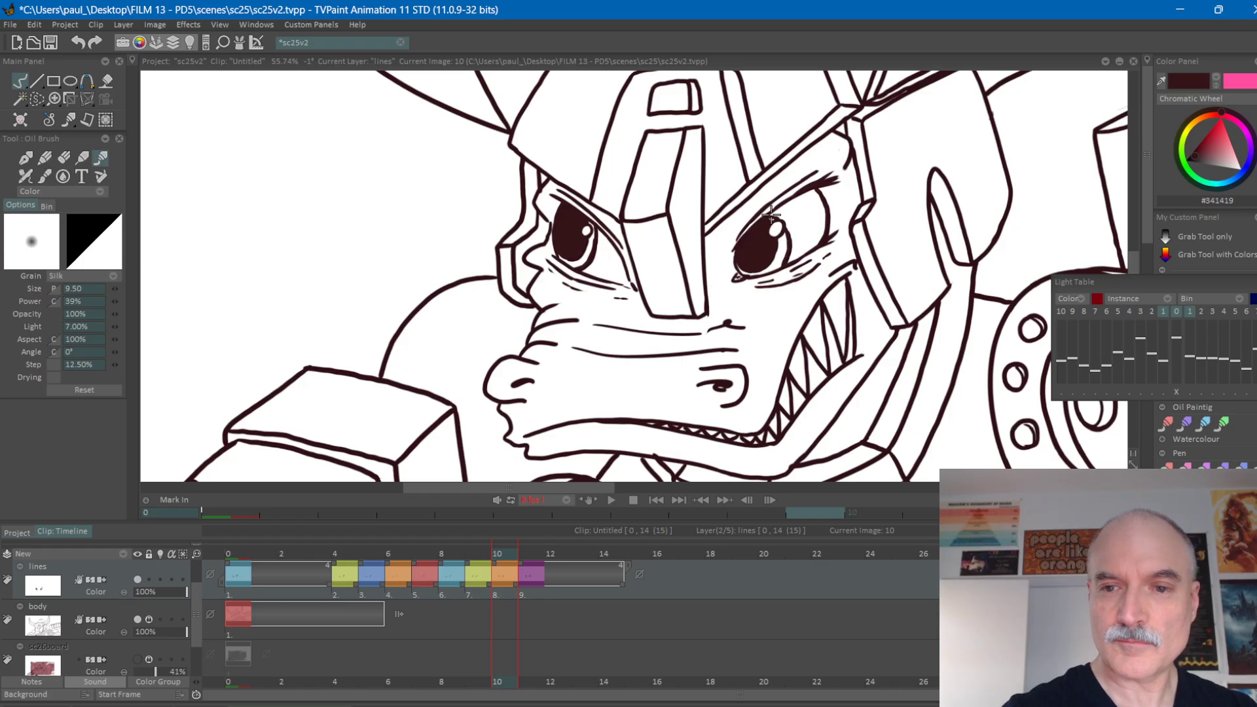
pyautogui.press('Right')
pyautogui.press('Left')
pyautogui.press('Left')
pyautogui.press('Right')
pyautogui.press('Right')
pyautogui.press('Left')
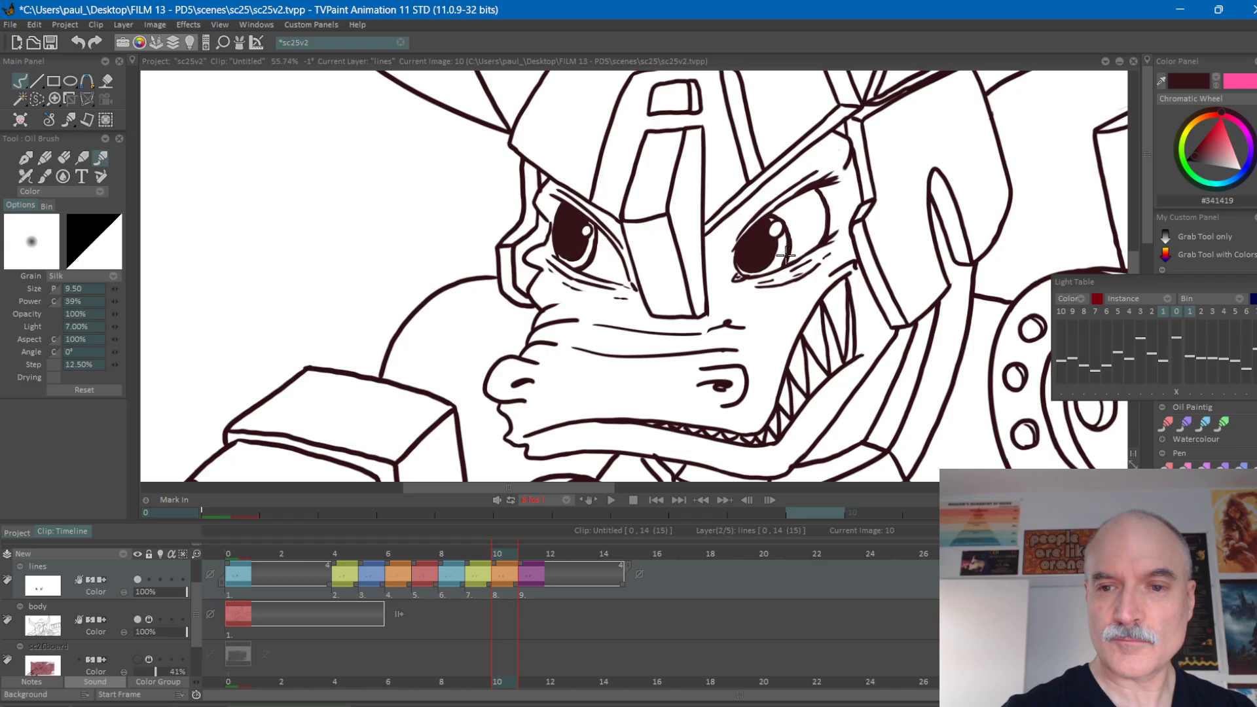
pyautogui.press('Right')
pyautogui.press('Left')
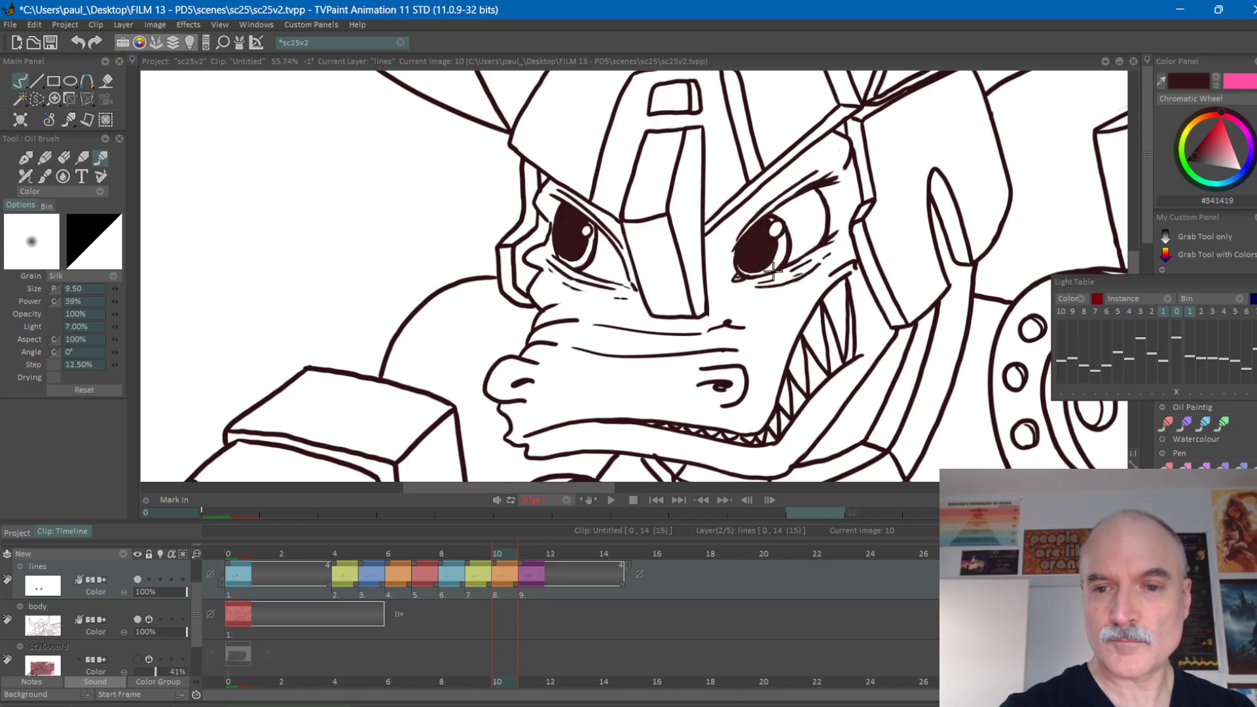
pyautogui.press('Right')
pyautogui.press('Left')
pyautogui.press('Left')
pyautogui.press('Right')
pyautogui.press('Right')
pyautogui.press('Left')
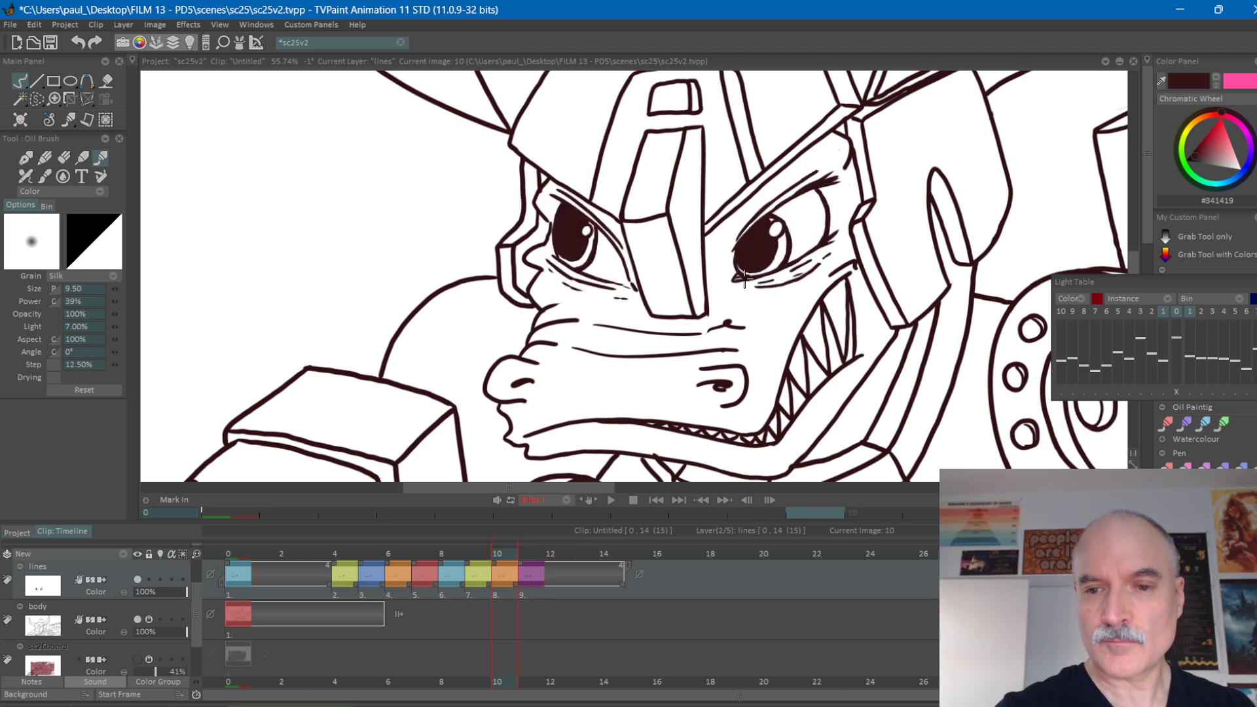
pyautogui.press('Right')
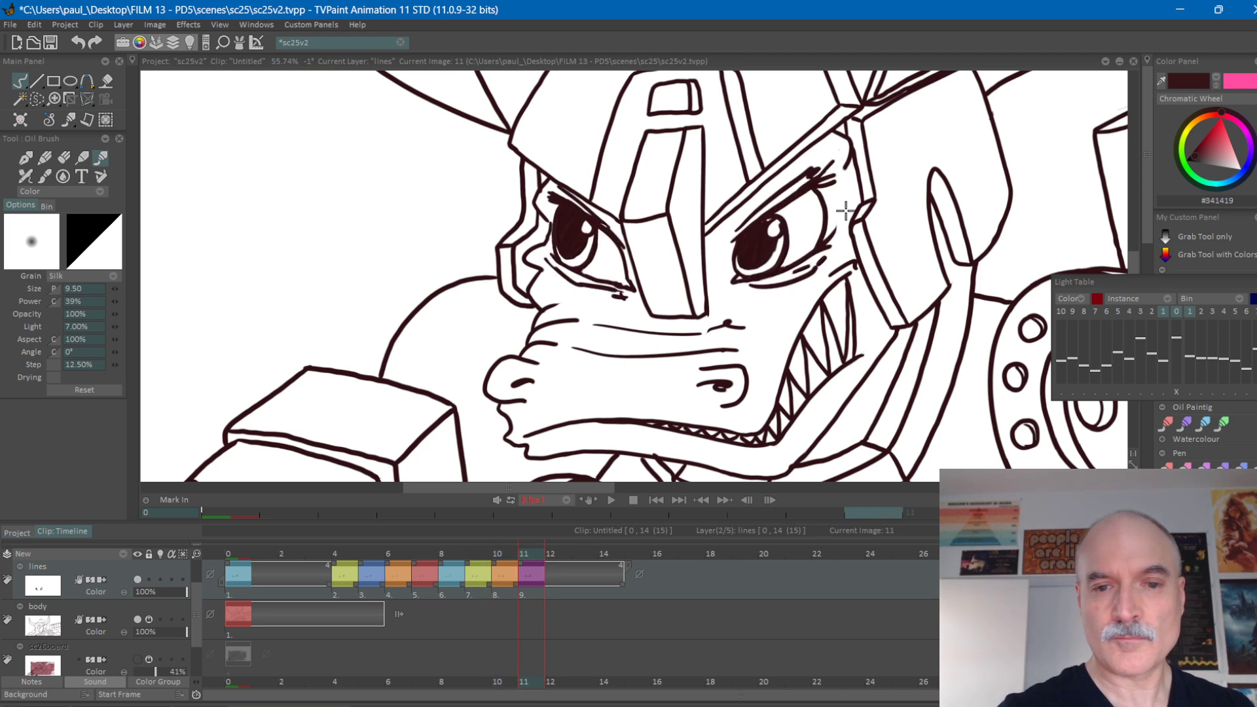
pyautogui.press('Left')
pyautogui.press('Left')
pyautogui.press('Right')
pyautogui.press('Right')
pyautogui.press('Left')
pyautogui.press('Left')
# Flip repeatedly between frames 9, 10 and 11 to examine how both eyes move through the final reopening.
pyautogui.press('Right')
pyautogui.press('Right')
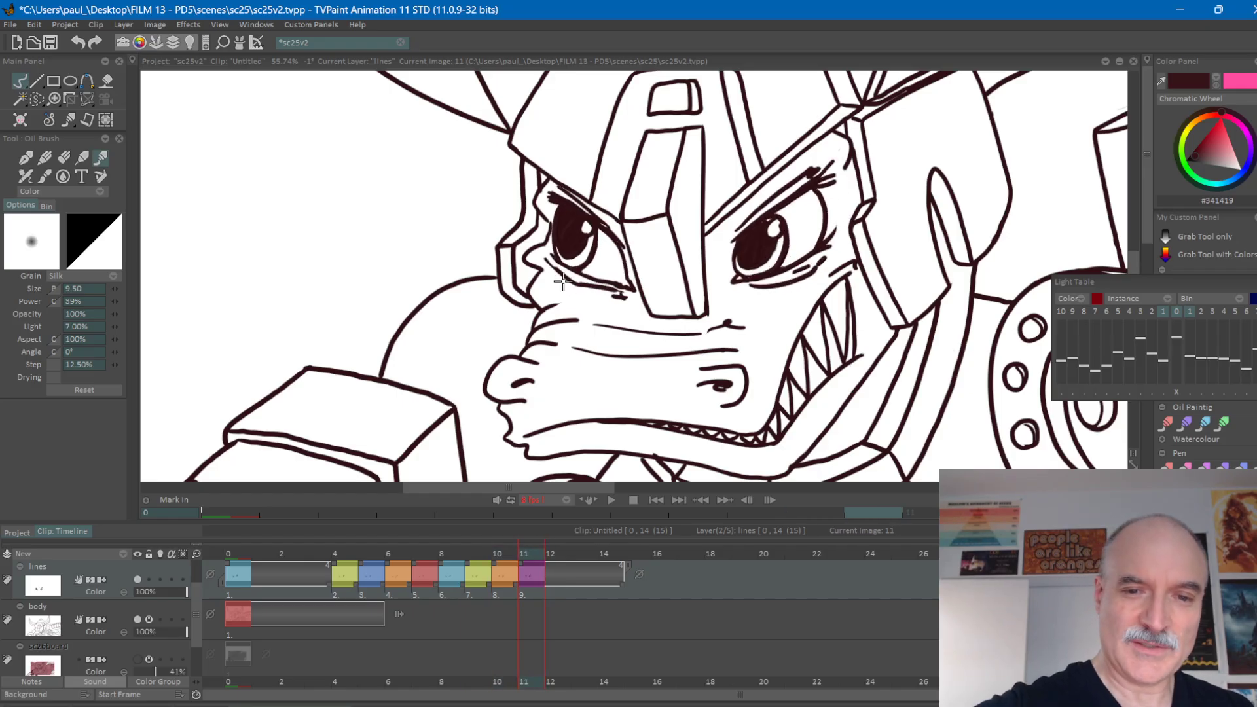
pyautogui.press('Left')
pyautogui.press('Right')
pyautogui.press('Left')
pyautogui.press('Left')
pyautogui.press('Right')
pyautogui.press('Right')
pyautogui.press('Left')
pyautogui.press('Left')
pyautogui.press('Right')
pyautogui.press('Right')
pyautogui.press('Left')
pyautogui.press('Left')
pyautogui.press('Right')
pyautogui.press('Right')
pyautogui.press('Left')
pyautogui.press('Left')
pyautogui.press('Right')
pyautogui.press('Right')
pyautogui.press('Left')
pyautogui.press('Left')
pyautogui.press('Right')
pyautogui.press('Right')
pyautogui.press('Left')
pyautogui.press('Right')
pyautogui.press('Left')
pyautogui.press('Left')
pyautogui.press('Right')
# Touch up the smaller eye's pupil on frame 10 with the Eraser and Oil Brush, checking it against the neighbouring frames.
pyautogui.press('e')
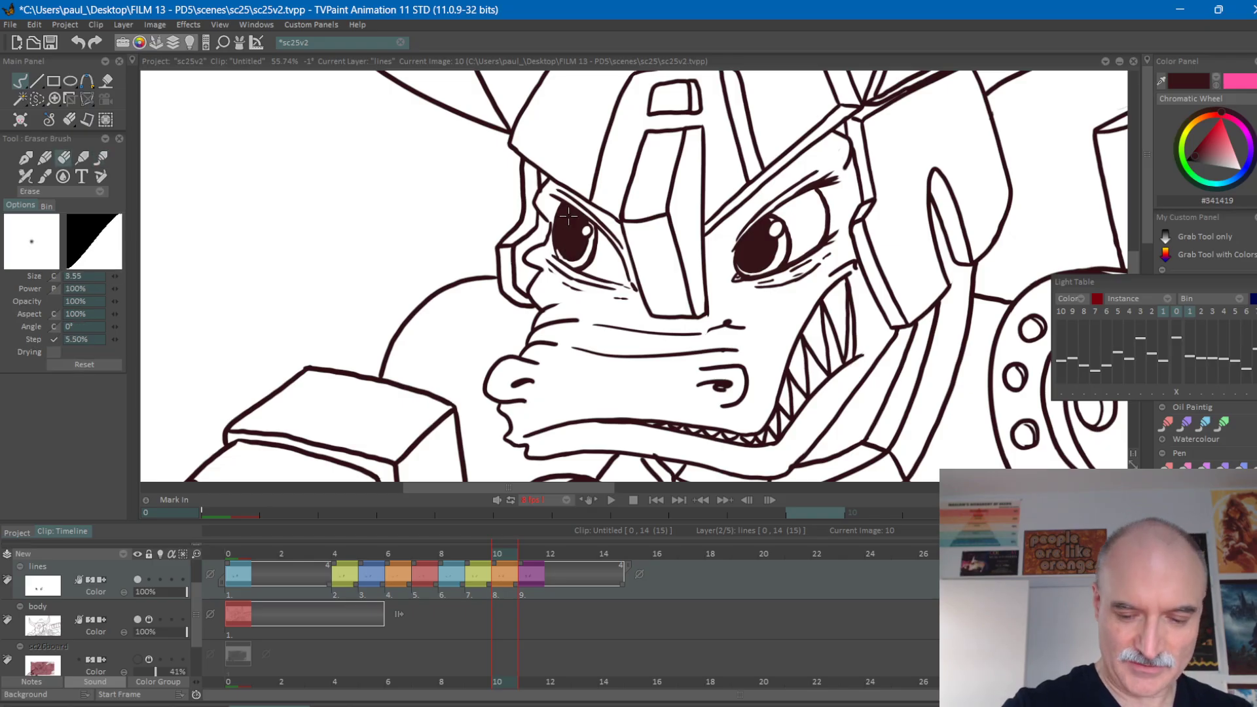
pyautogui.press('e')
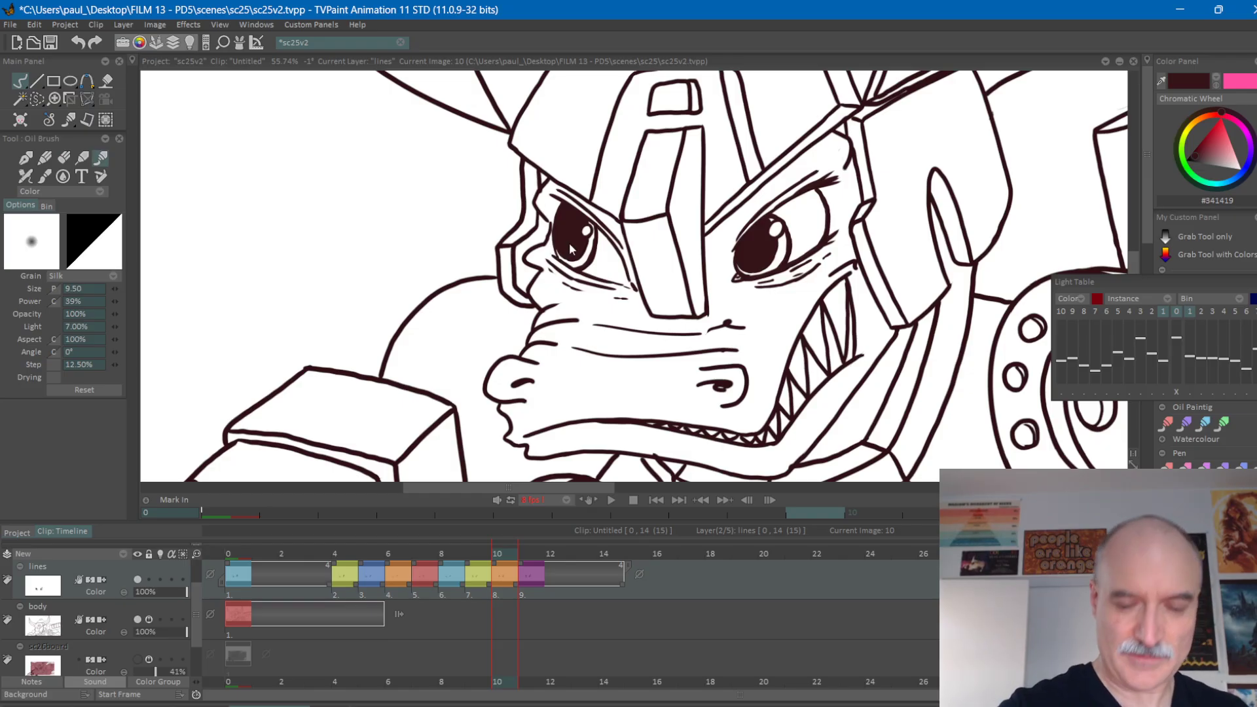
pyautogui.press('Left')
pyautogui.press('Right')
pyautogui.press('Right')
pyautogui.press('Left')
pyautogui.press('Left')
pyautogui.press('Right')
pyautogui.press('Right')
pyautogui.press('Left')
pyautogui.press('Left')
pyautogui.press('Right')
pyautogui.press('Right')
pyautogui.press('Left')
pyautogui.press('Left')
pyautogui.press('Right')
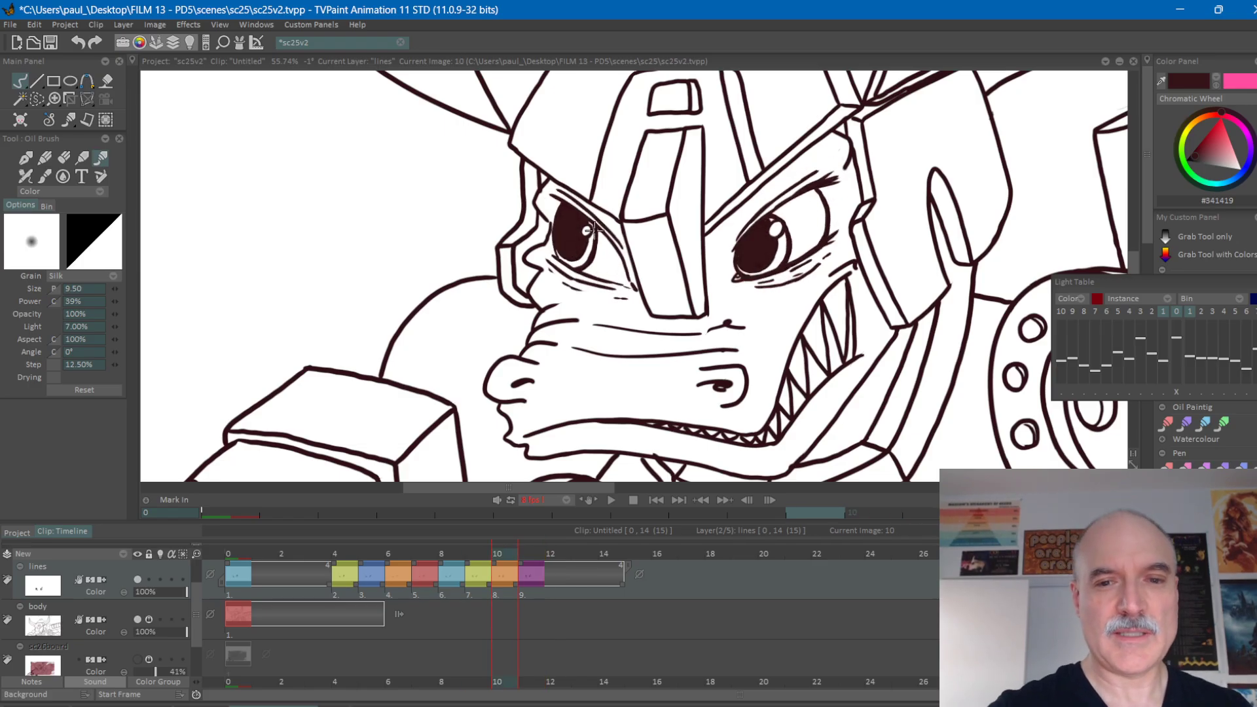
# Clean up the white highlight in the smaller eye on frame 10, matching it to the highlight on frame 11.
pyautogui.press('Left')
pyautogui.press('Right')
pyautogui.press('Right')
pyautogui.press('Left')
pyautogui.press('Left')
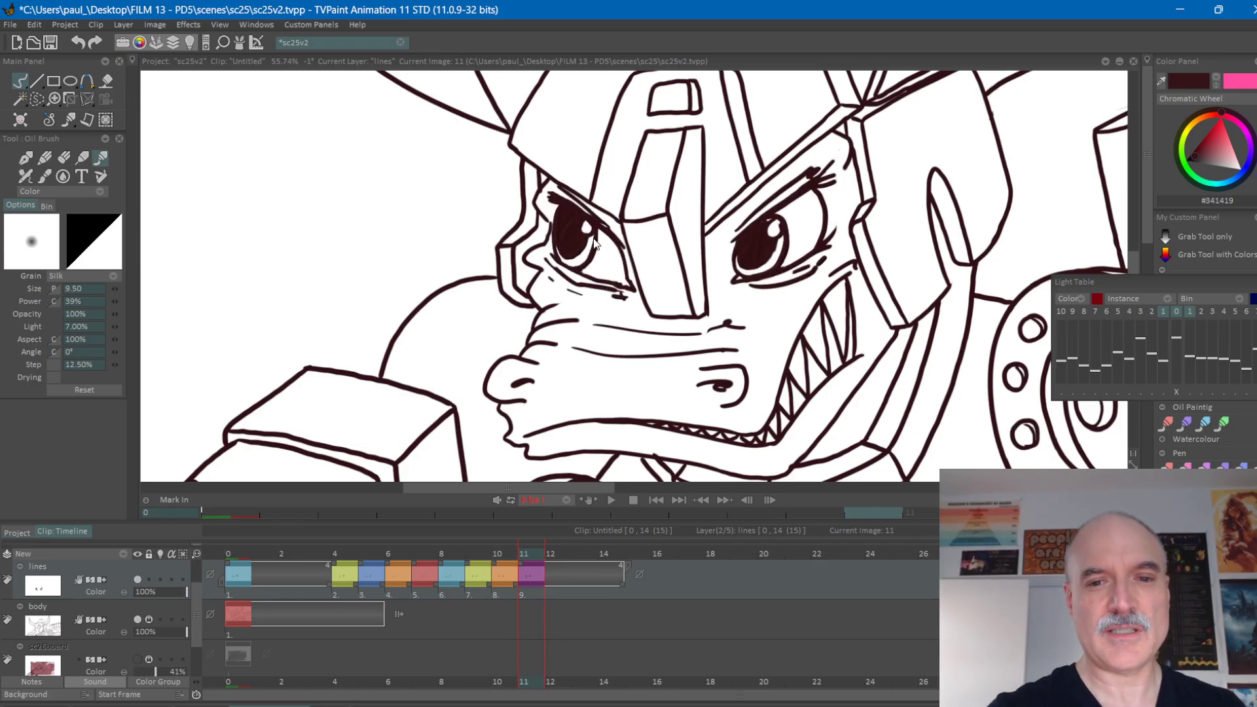
pyautogui.press('Right')
pyautogui.press('e')
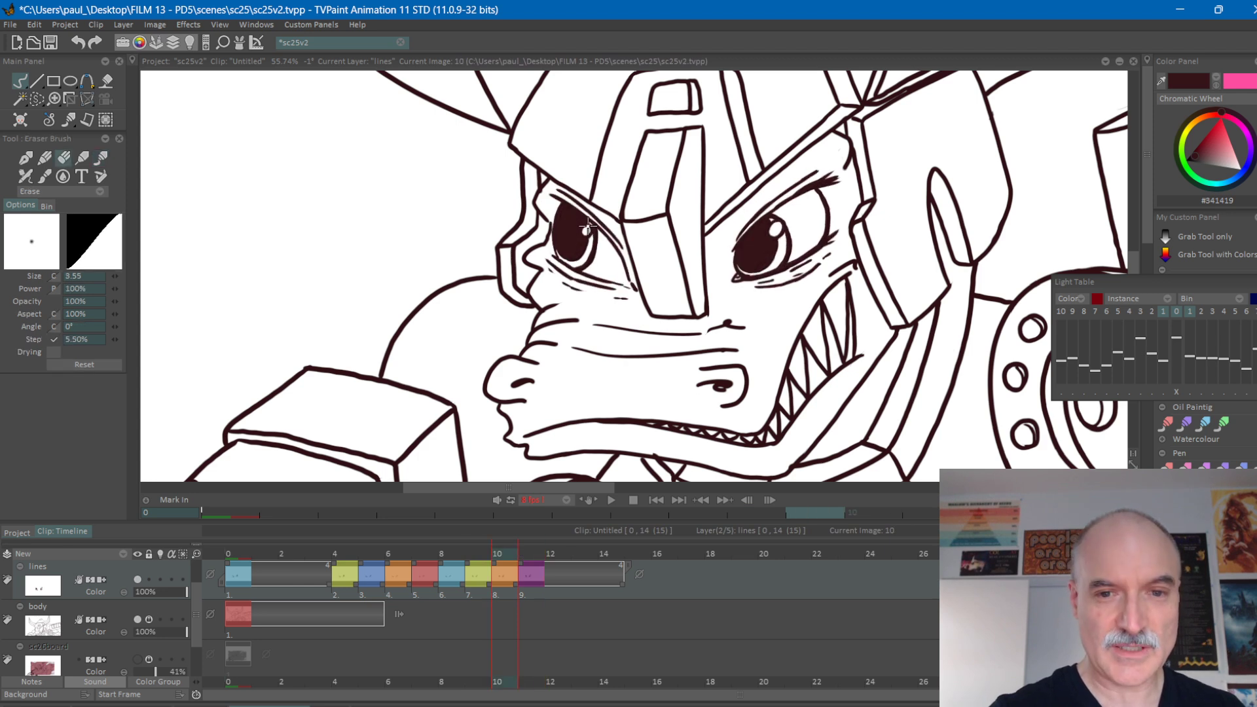
pyautogui.press('e')
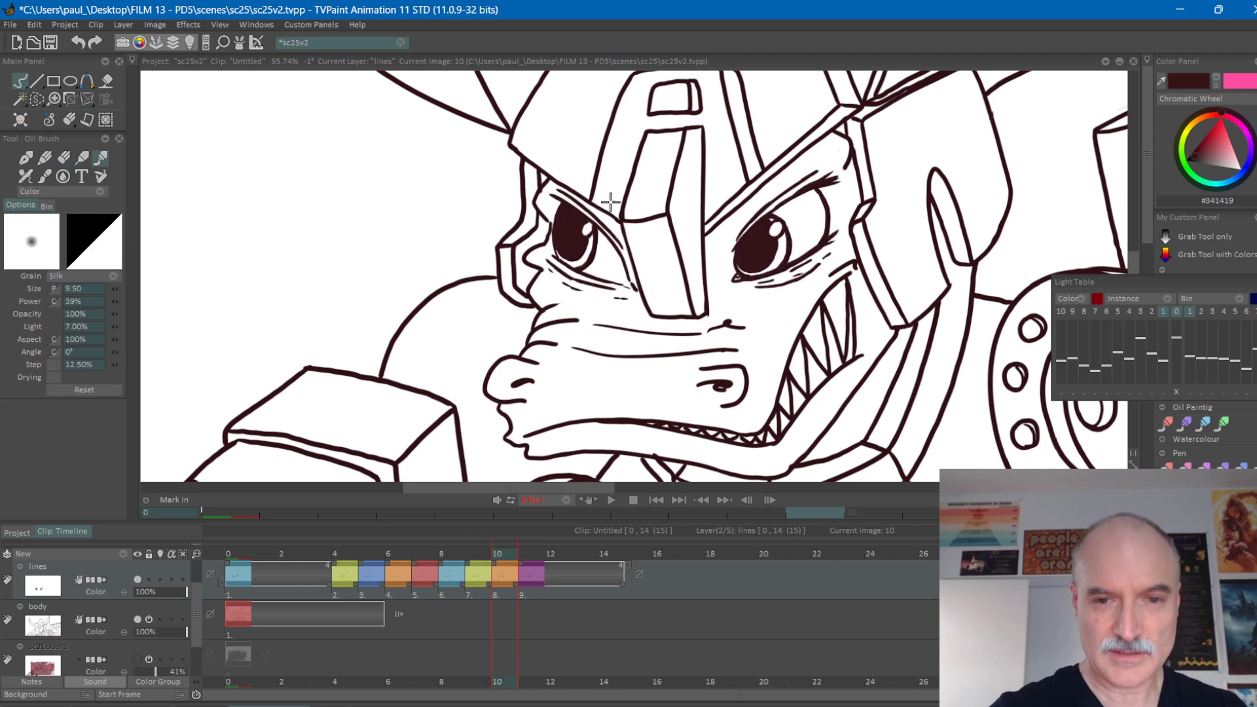
# Thicken the lash at the smaller eye's outer upper corner on frame 10, comparing it with the adjacent frames.
pyautogui.press('e')
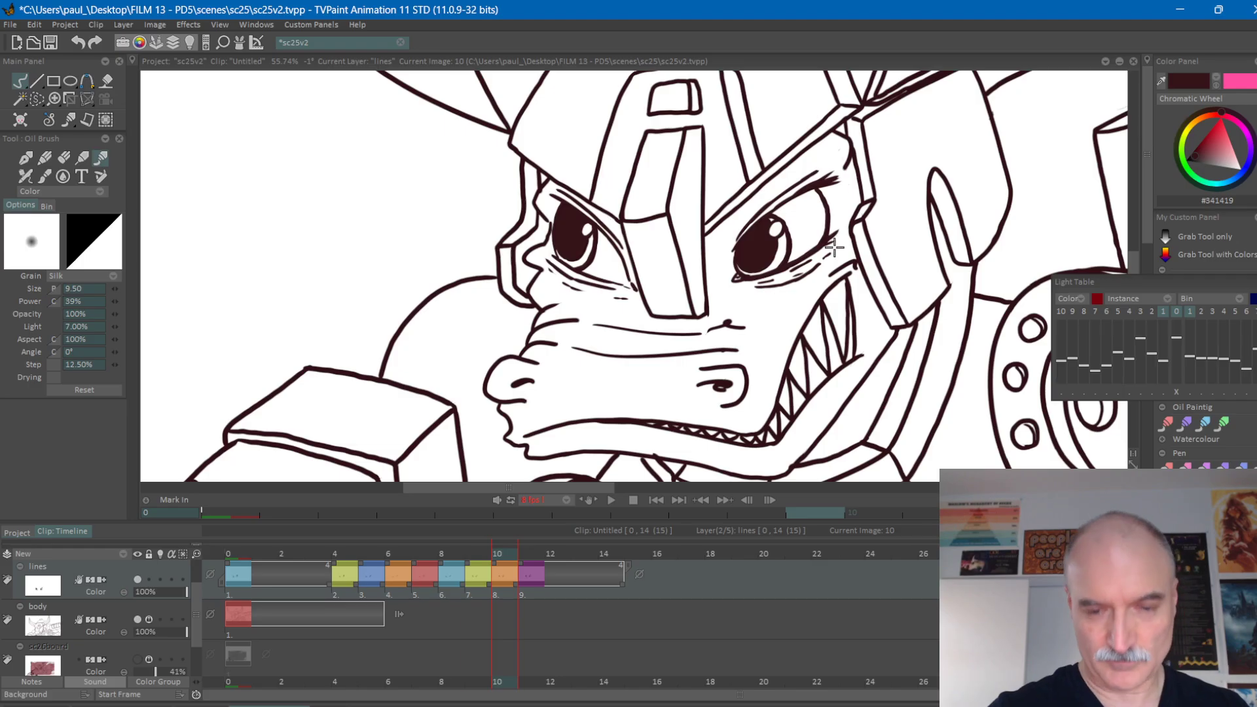
pyautogui.press('Left')
pyautogui.press('Right')
pyautogui.press('Right')
pyautogui.press('Left')
pyautogui.press('Left')
pyautogui.press('Right')
pyautogui.press('Right')
pyautogui.press('Left')
pyautogui.press('Left')
pyautogui.press('Right')
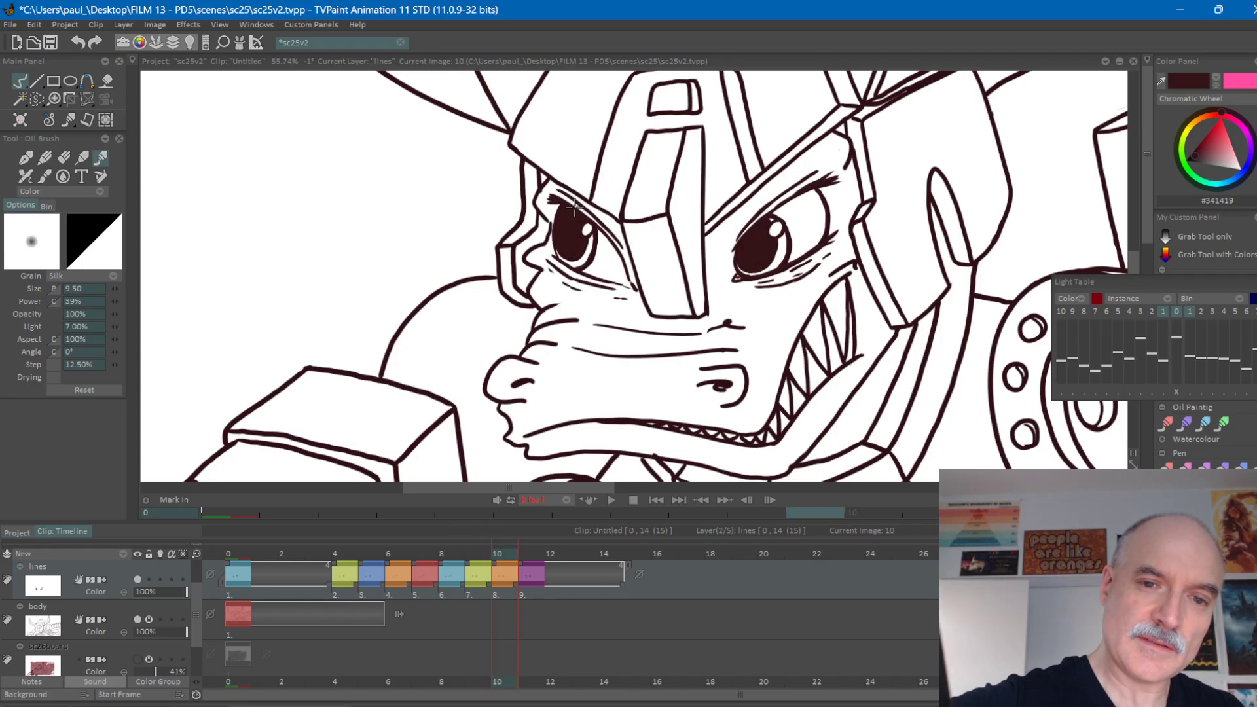
# Darken and reshape the larger eye's outer lashes on frame 11, flipping against frame 10 to check the lash spacing.
pyautogui.press('Right')
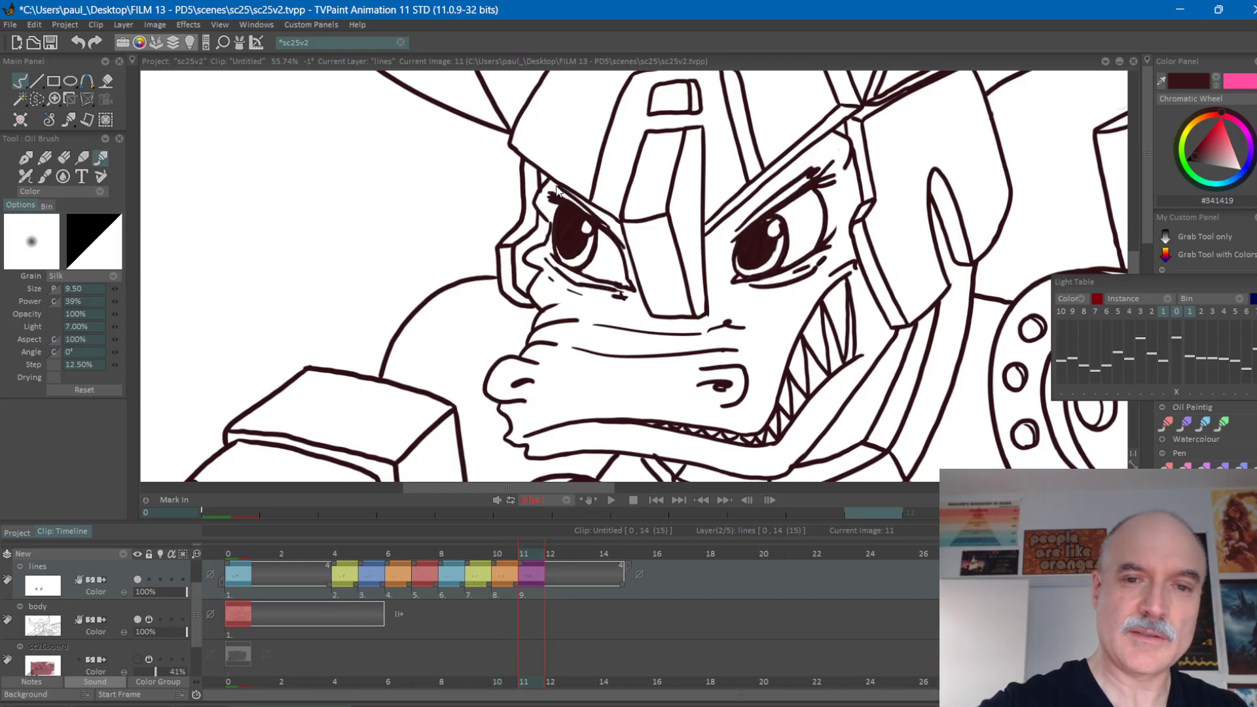
pyautogui.press('Left')
pyautogui.press('Left')
pyautogui.press('Right')
pyautogui.press('Right')
pyautogui.press('Right')
pyautogui.press('Left')
pyautogui.press('Left')
pyautogui.press('Right')
pyautogui.press('Right')
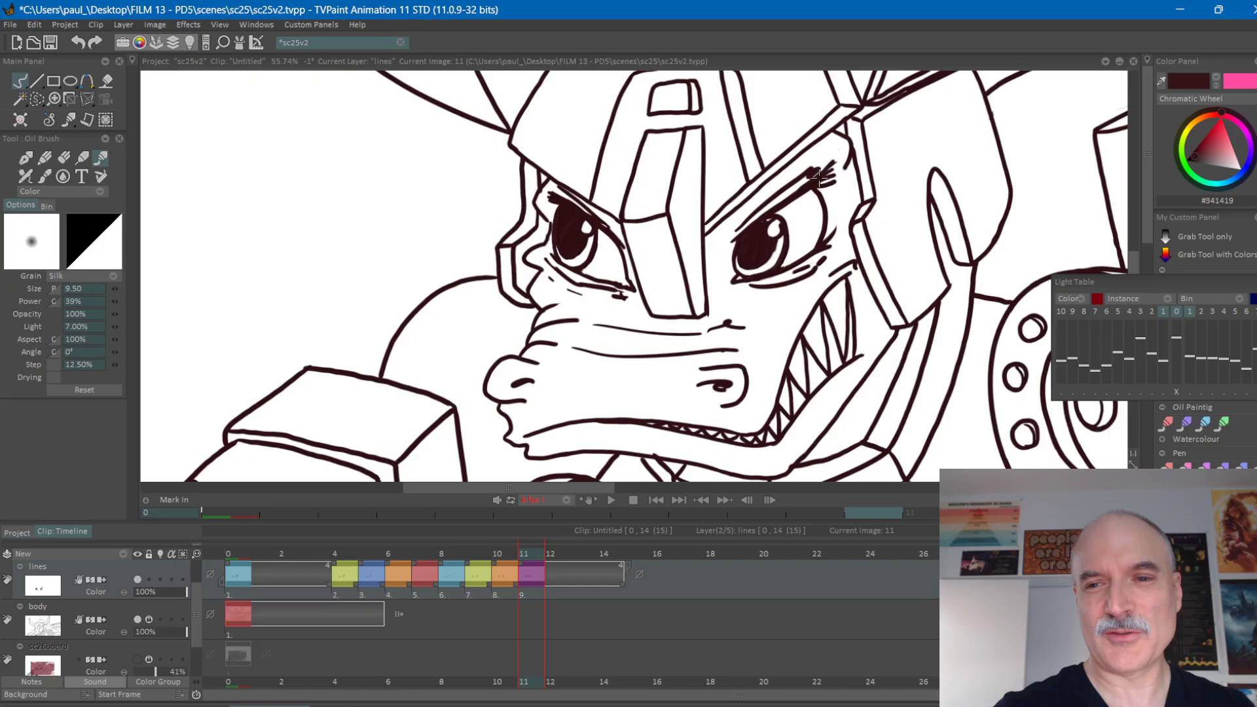
pyautogui.press('Left')
pyautogui.press('Left')
pyautogui.press('Right')
pyautogui.press('Right')
pyautogui.press('Left')
pyautogui.press('Right')
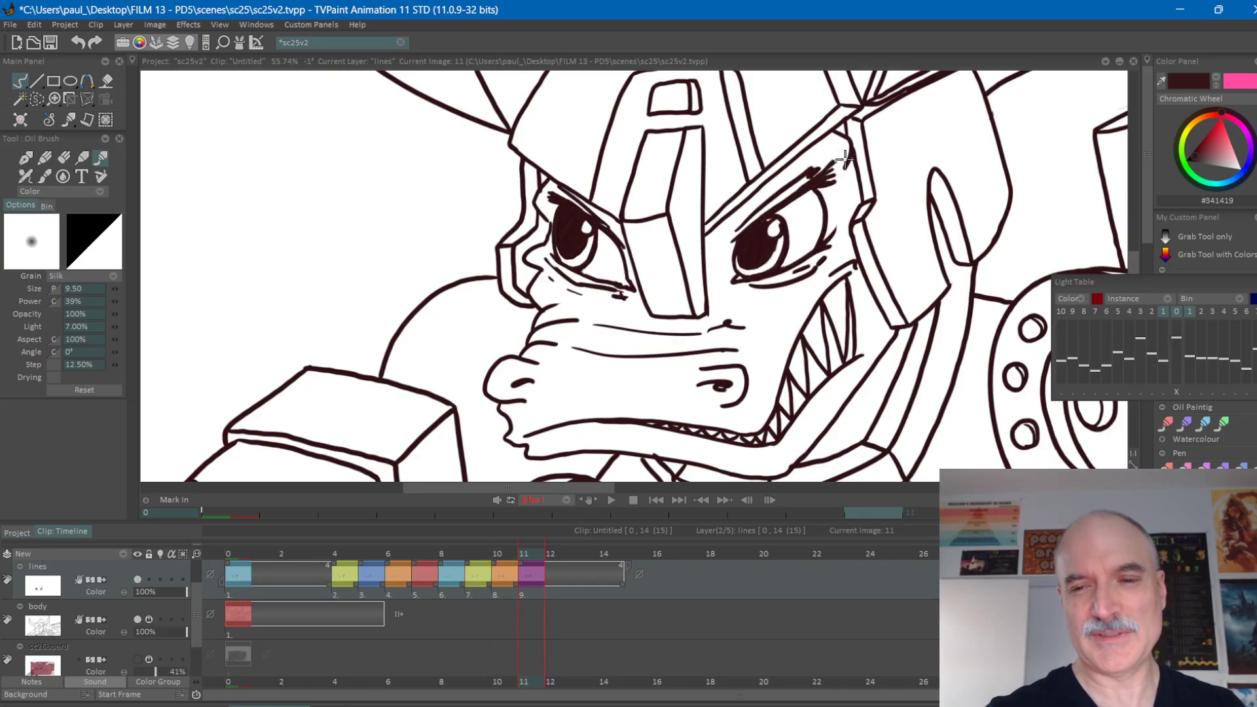
# Rework the larger eye's outer upper lashes on frame 10 with the Oil Brush and Eraser, comparing them with the adjacent frames.
pyautogui.press('Left')
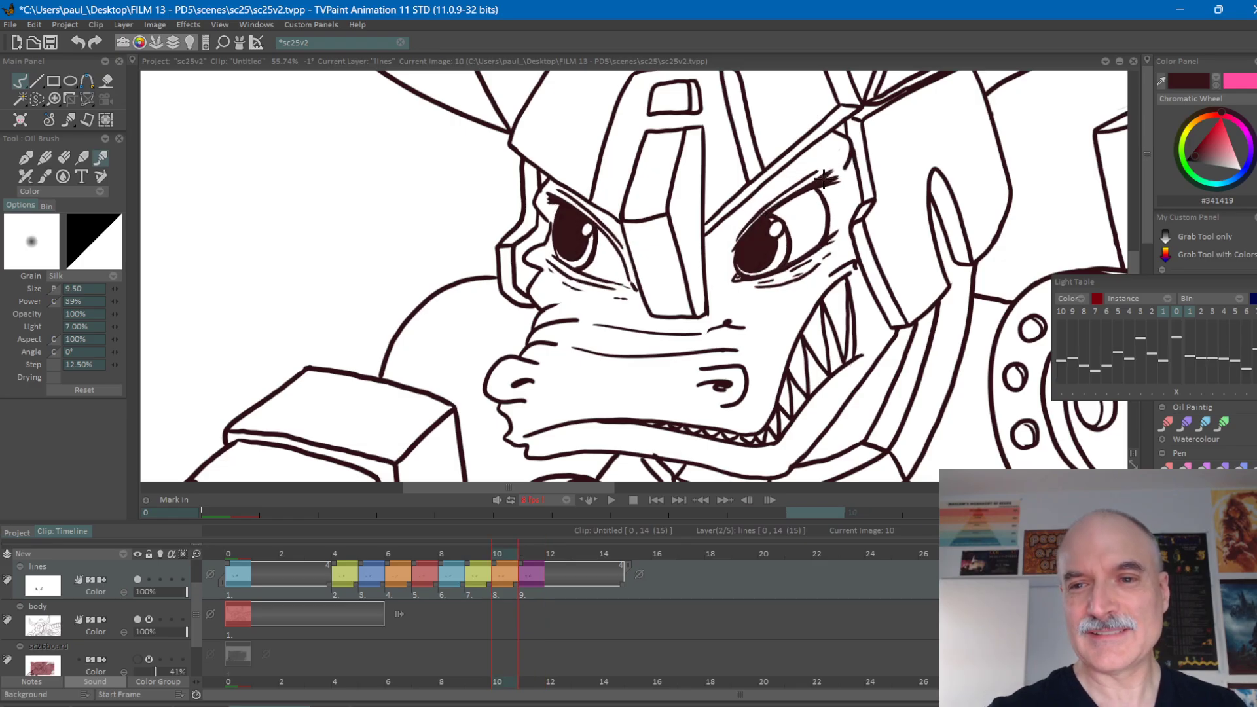
pyautogui.press('Right')
pyautogui.press('Left')
pyautogui.press('Left')
pyautogui.press('Right')
pyautogui.press('Right')
pyautogui.press('Left')
pyautogui.press('Left')
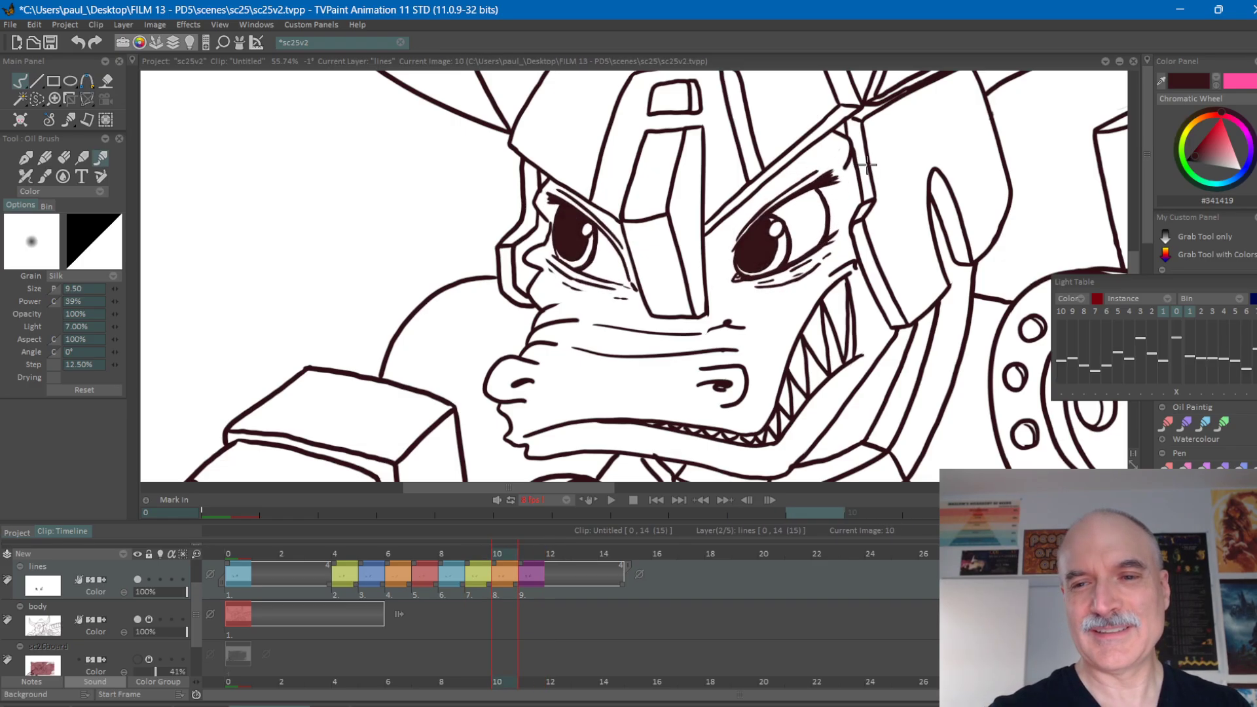
pyautogui.press('Right')
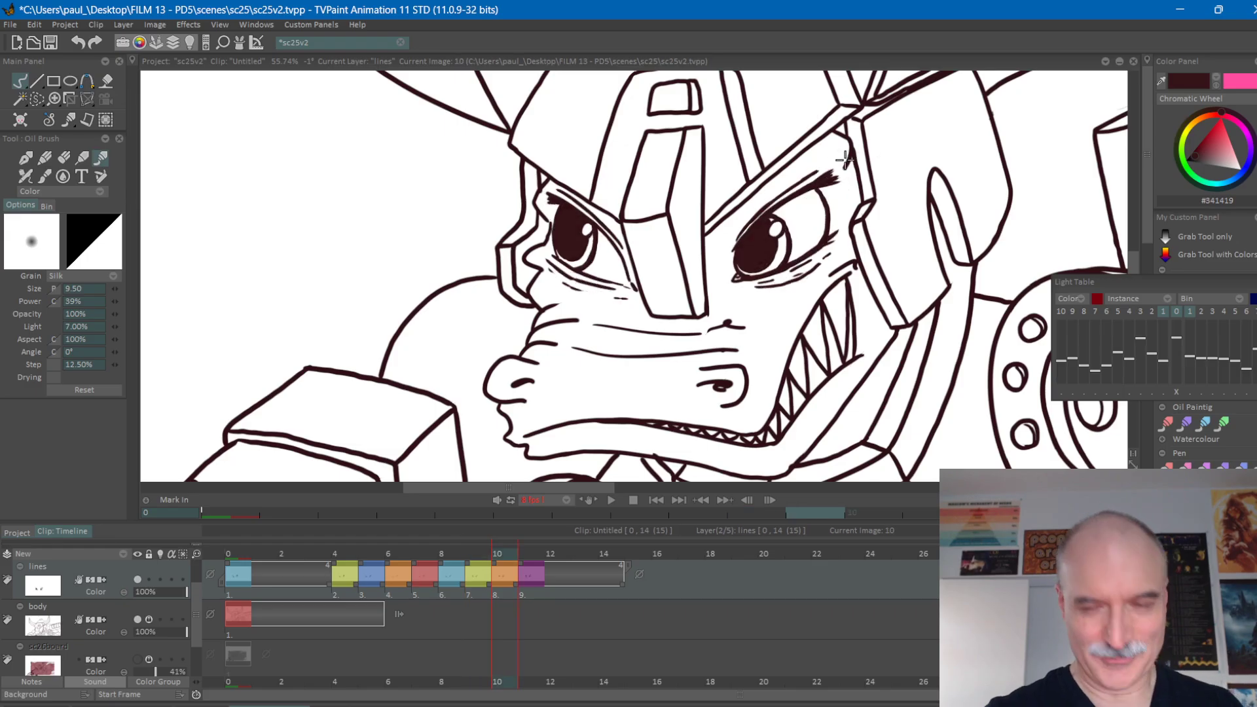
pyautogui.press('e')
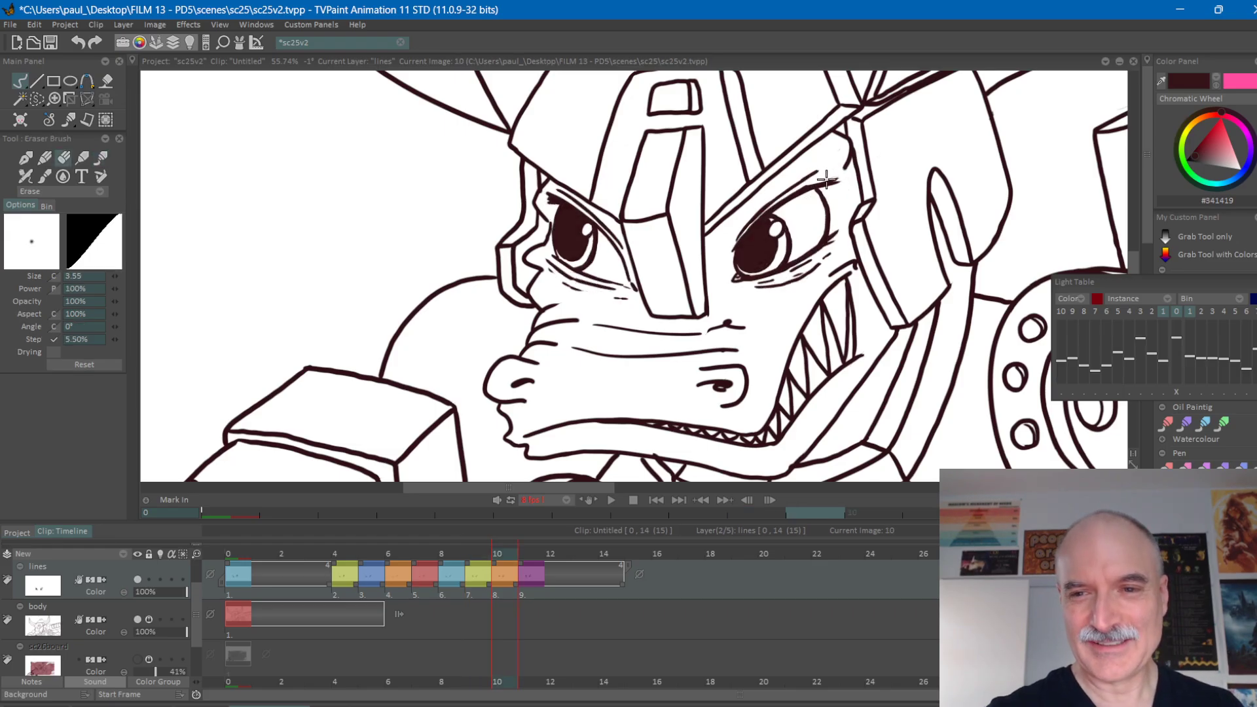
pyautogui.press('e')
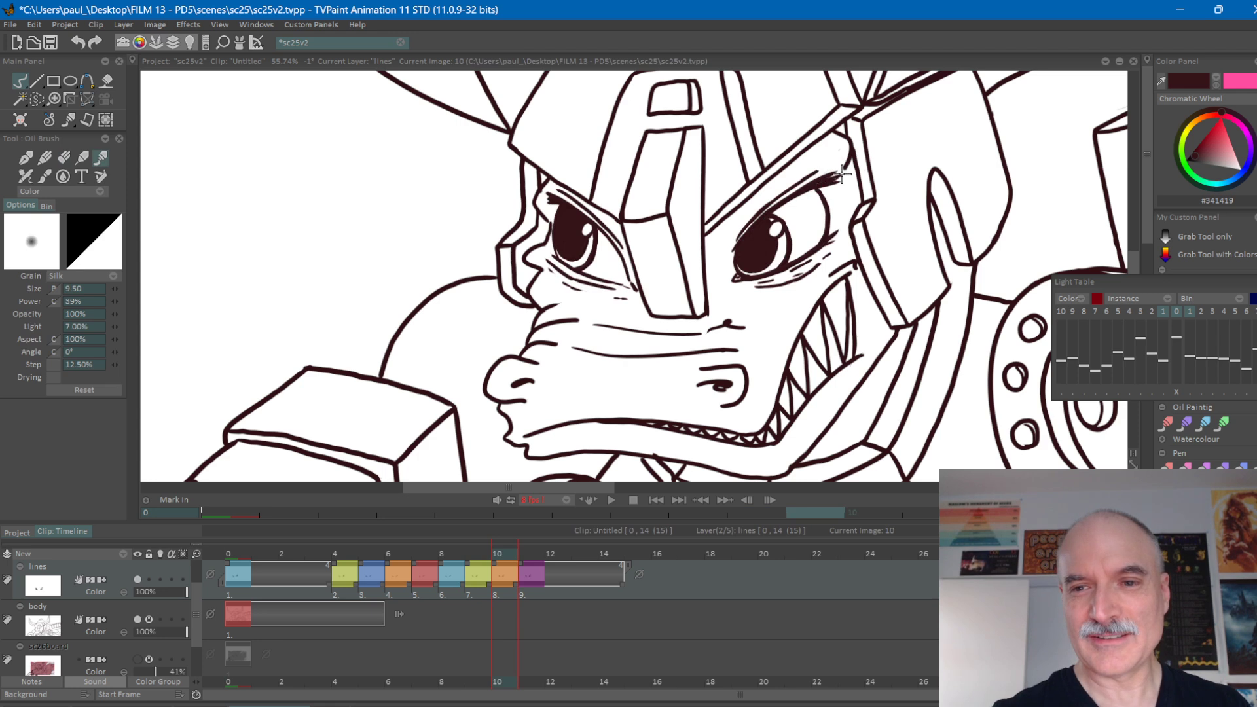
# Erase the larger eye's outer lashes on frame 11 and redraw them, checking the result against frame 10.
pyautogui.press('Right')
pyautogui.press('e')
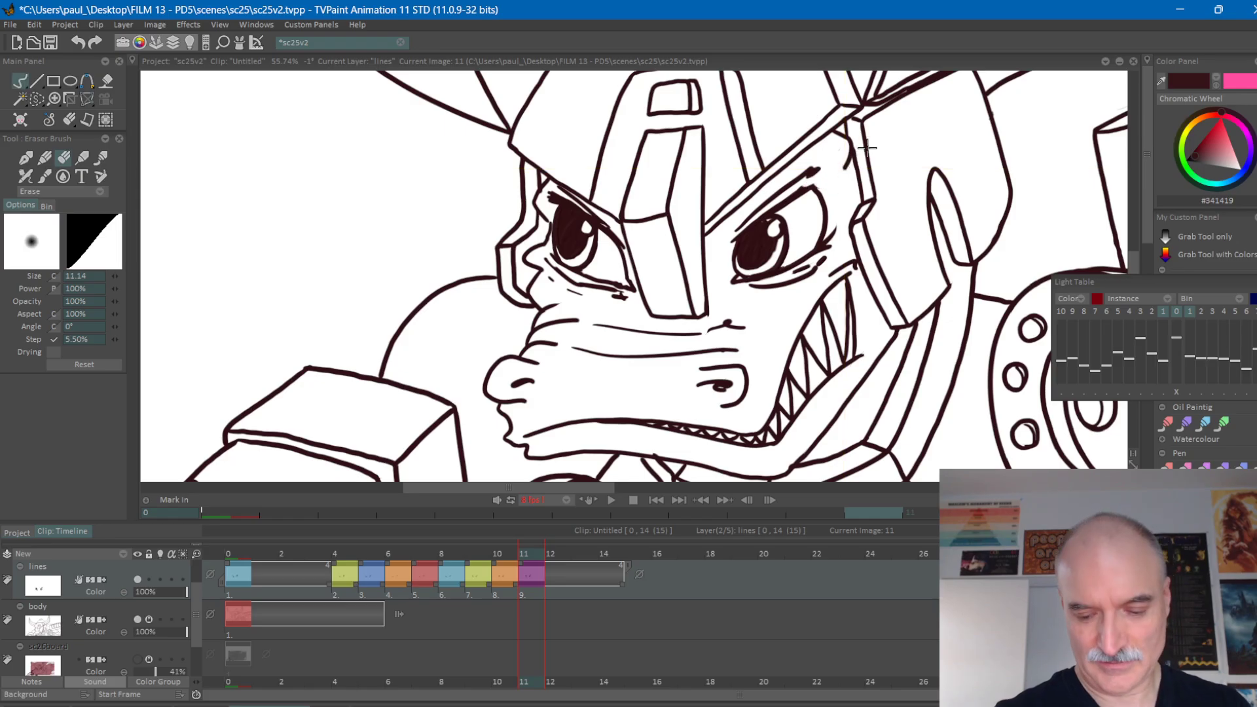
pyautogui.press('e')
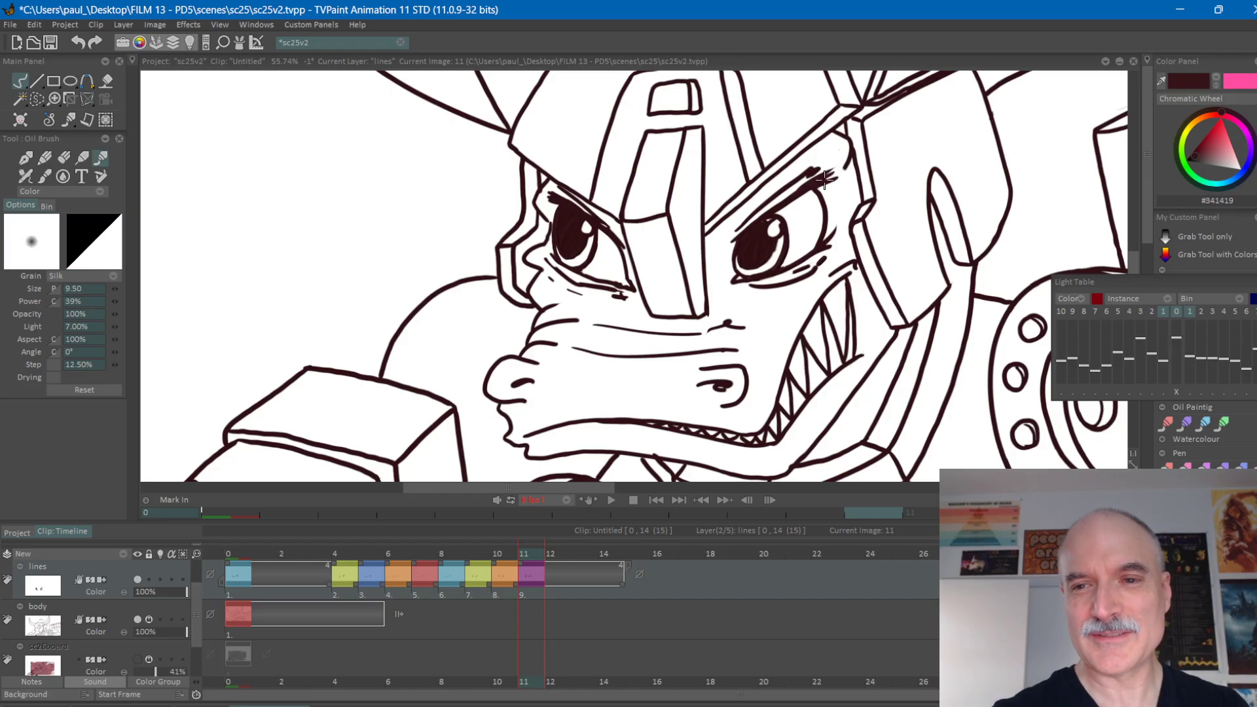
pyautogui.moveTo(813, 183); pyautogui.dragTo(837, 171)
pyautogui.press('Left')
pyautogui.press('Right')
pyautogui.press('Left')
pyautogui.press('Right')
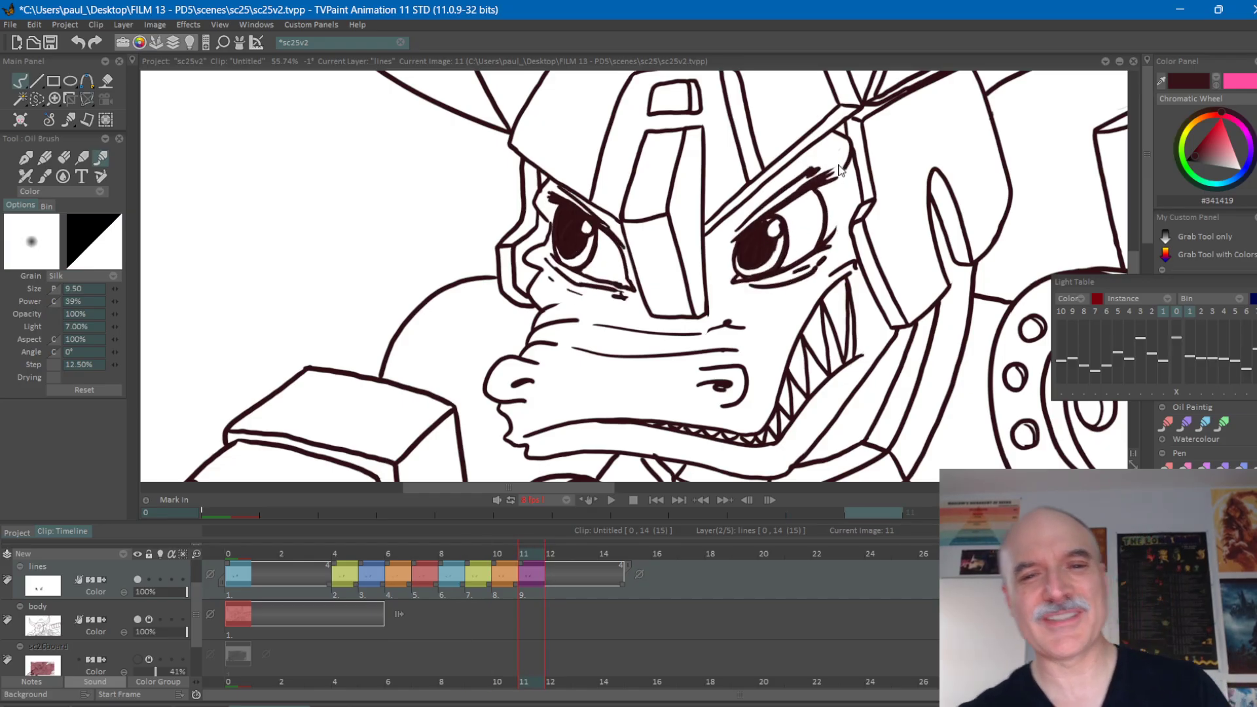
pyautogui.press('Left')
pyautogui.press('Right')
# Play the animation from frame 0 to review the blink and stop at frame 8.
pyautogui.click(242, 552)
pyautogui.press('Return')
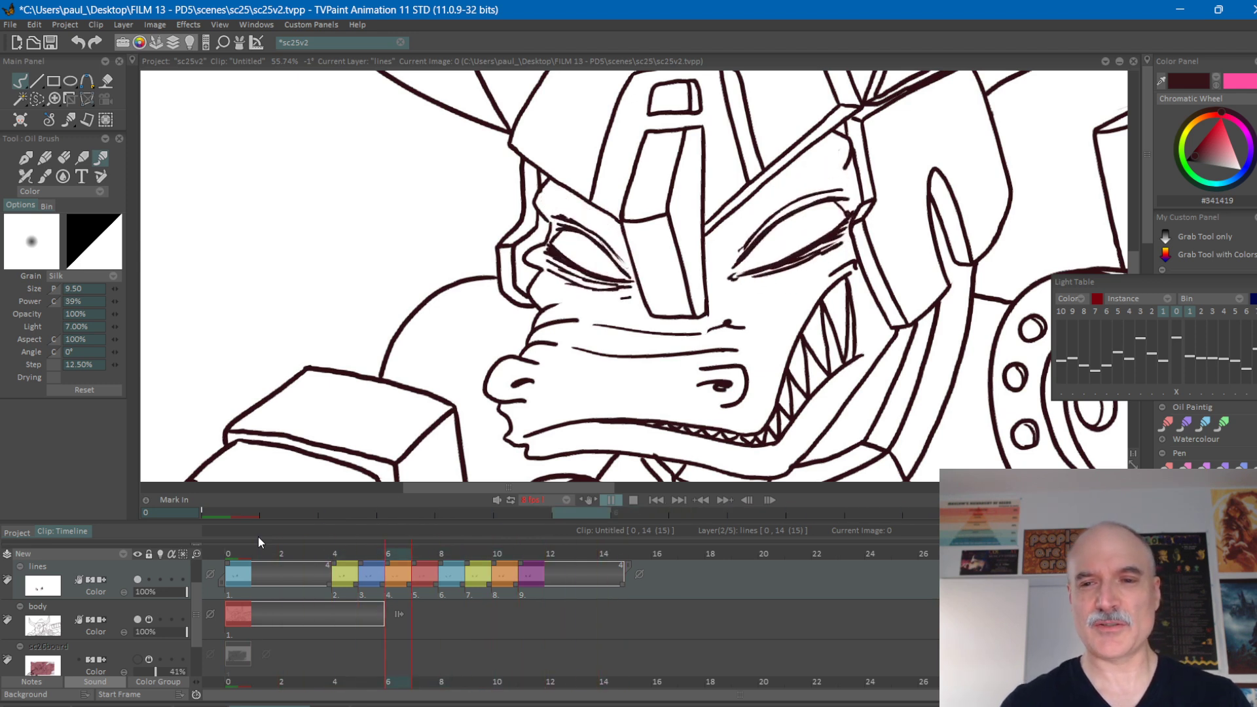
pyautogui.press('Return')
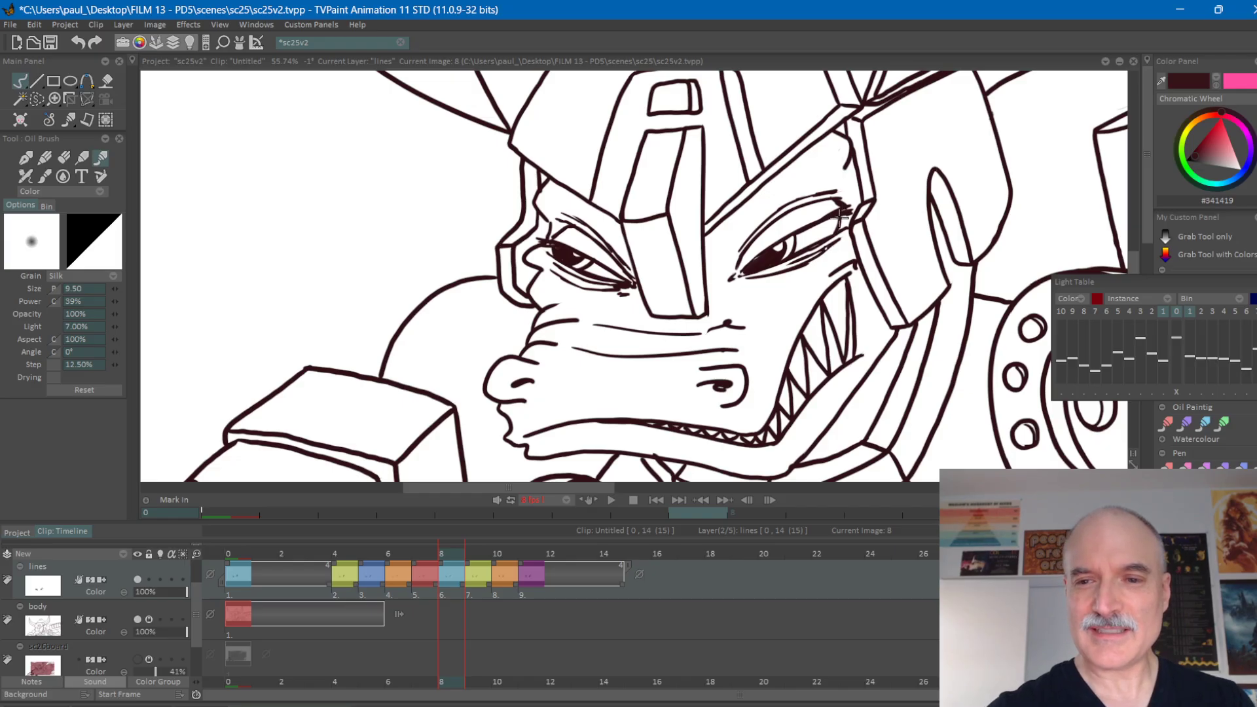
# Add a short stroke at the larger eye's outer corner on frame 8 and flip through the neighbouring frames to check it.
pyautogui.moveTo(839, 218); pyautogui.dragTo(841, 210)
pyautogui.press('Right')
pyautogui.press('Left')
pyautogui.press('Left')
pyautogui.press('Right')
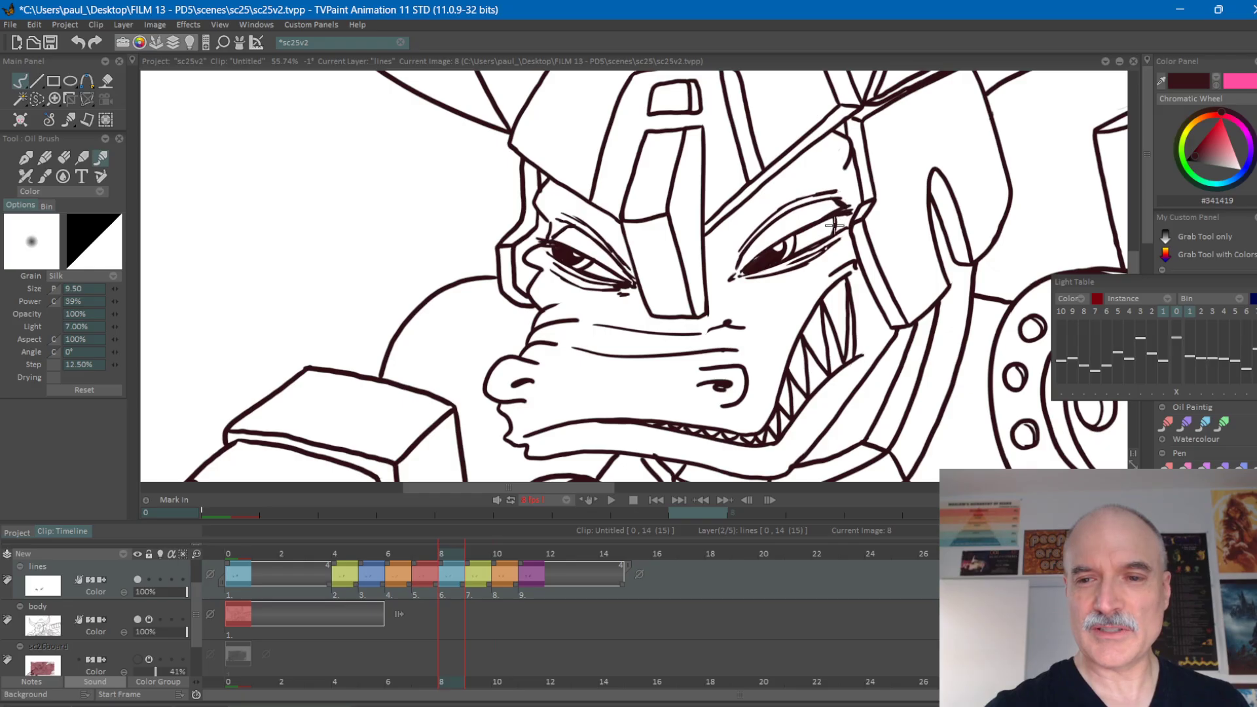
pyautogui.press('Left')
pyautogui.press('Right')
pyautogui.press('Right')
pyautogui.press('Right')
pyautogui.press('Right')
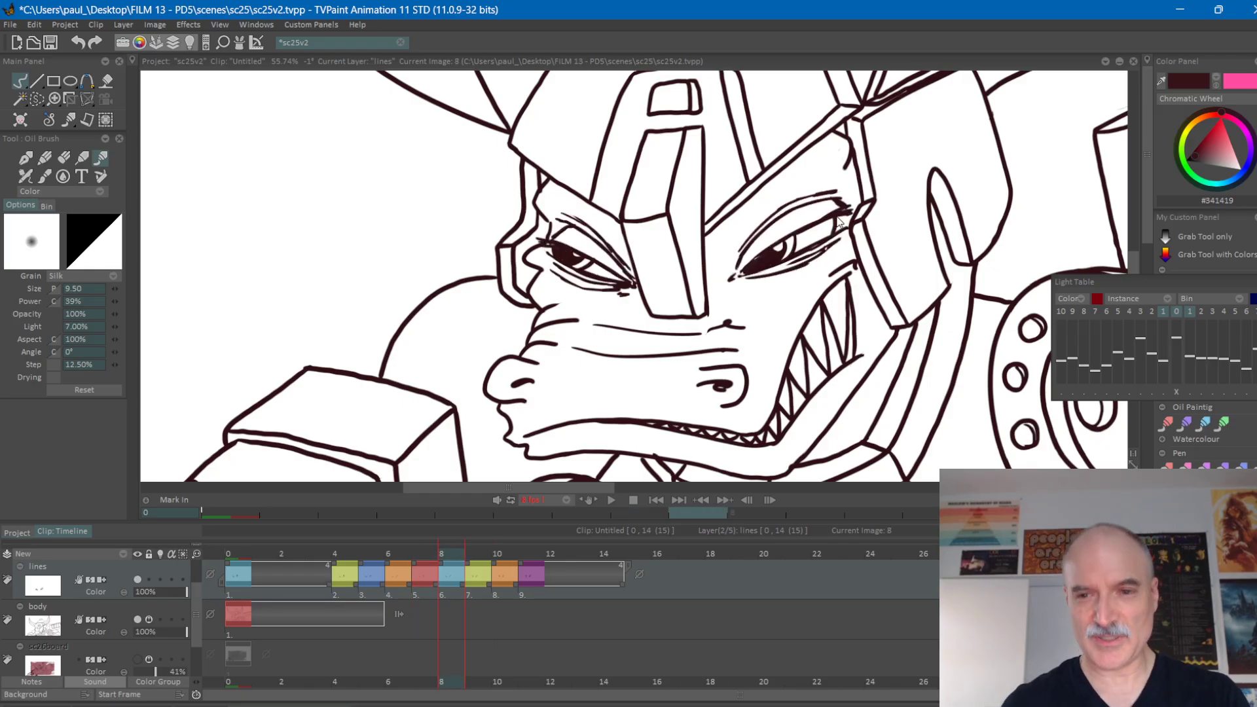
pyautogui.press('KP_Enter')
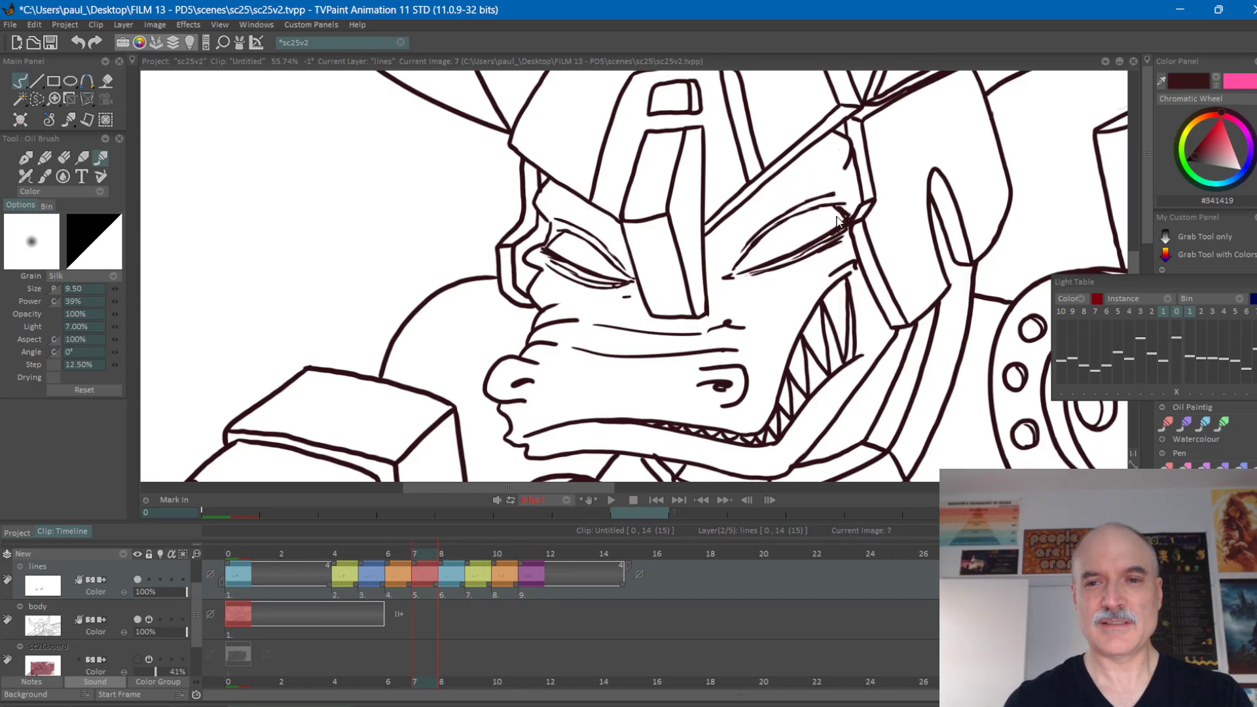